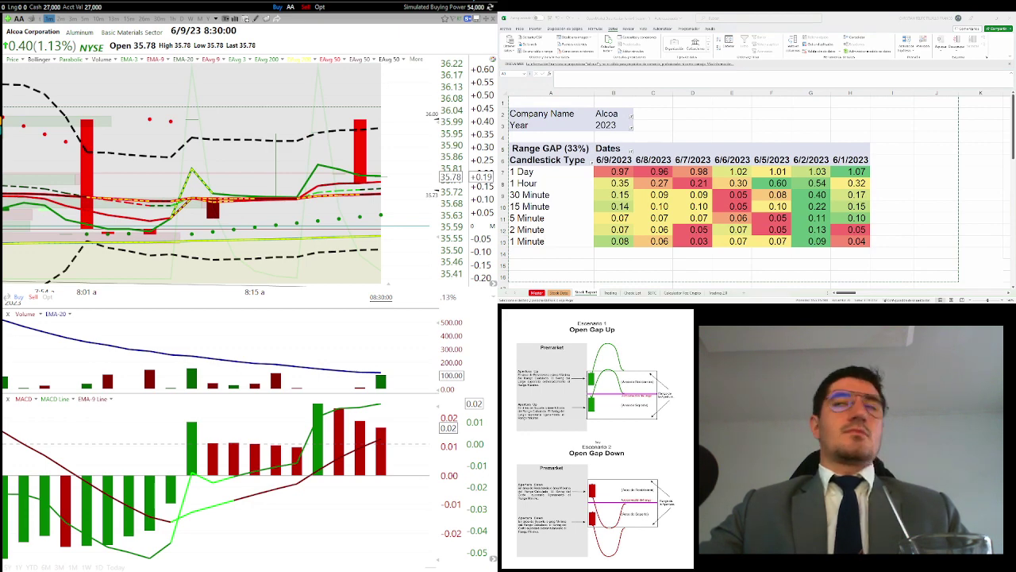
Switch to Telegram and review the chat's shared photos: the range gap table, annotated charts, Binance.US news and Yahoo Finance watchlist
key(alt+Tab)
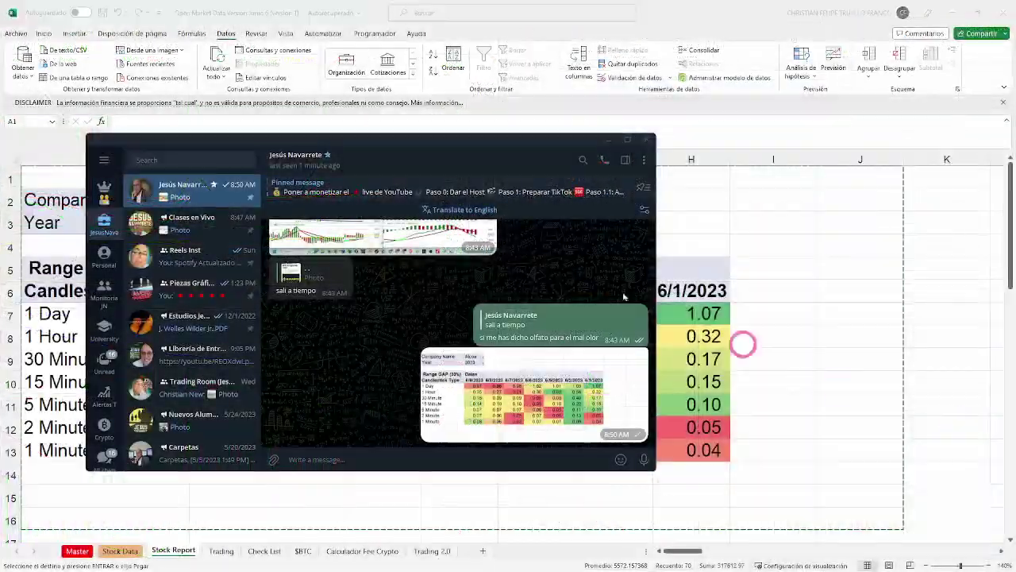
click(562, 381)
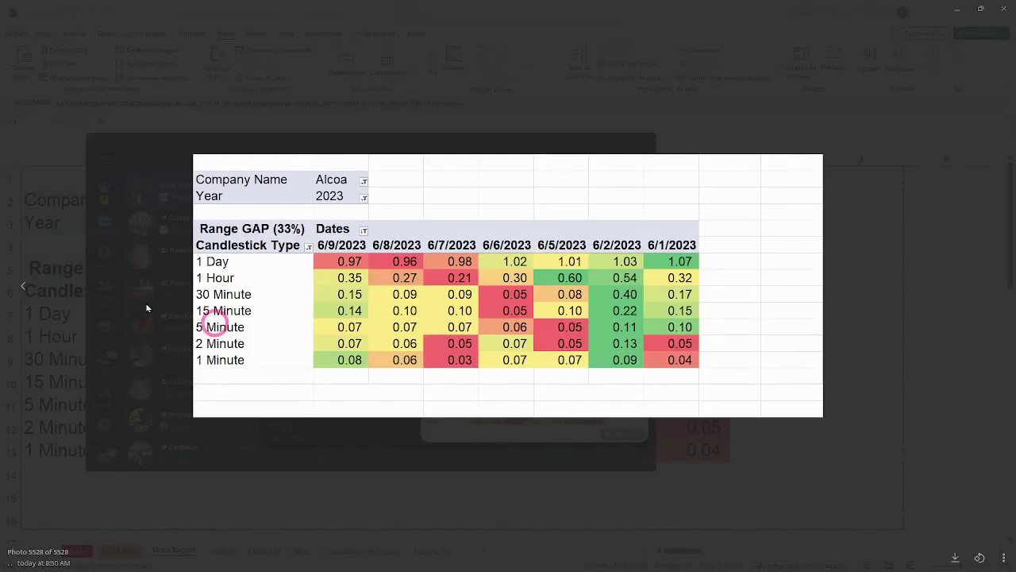
click(26, 290)
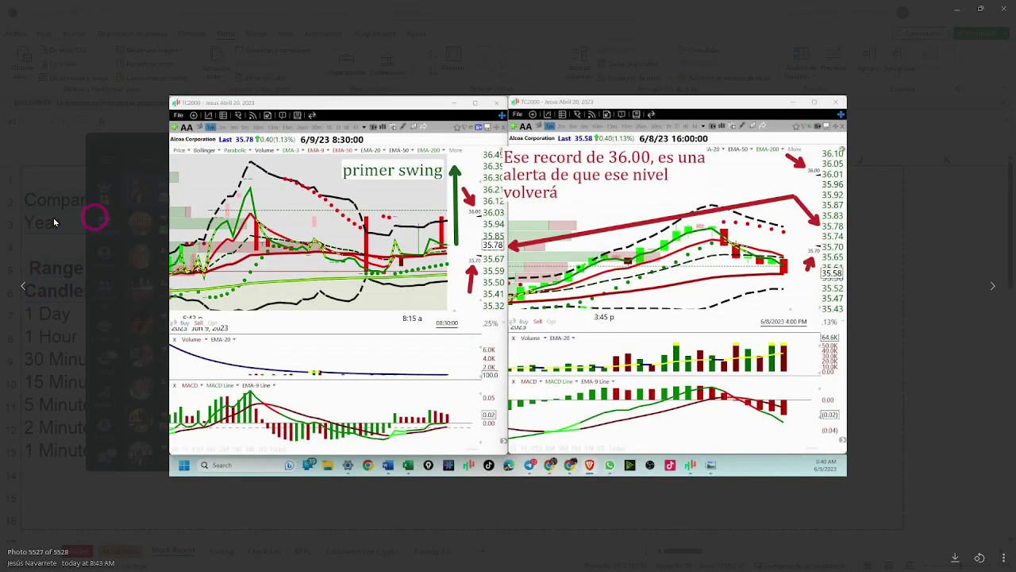
click(26, 290)
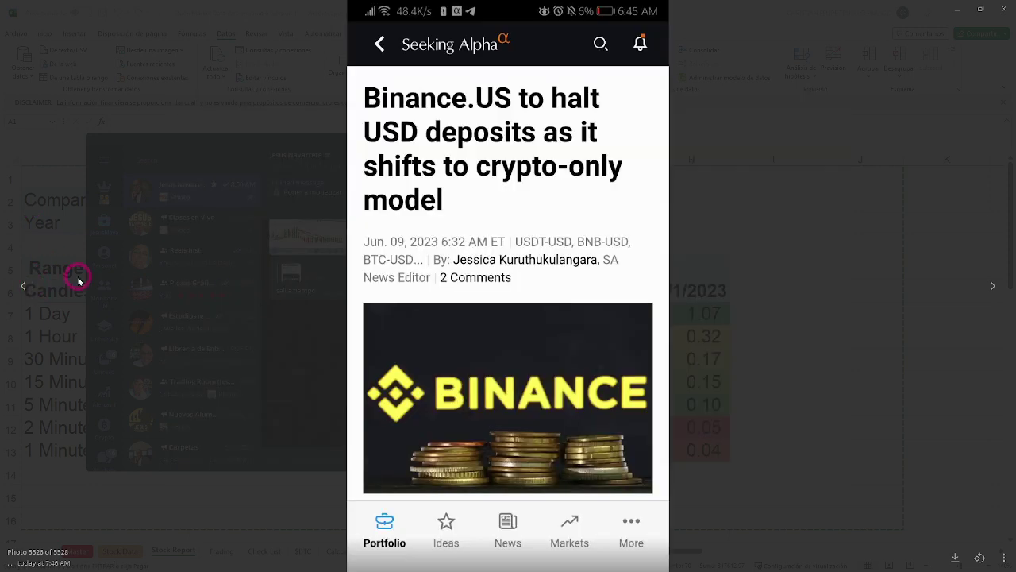
click(30, 287)
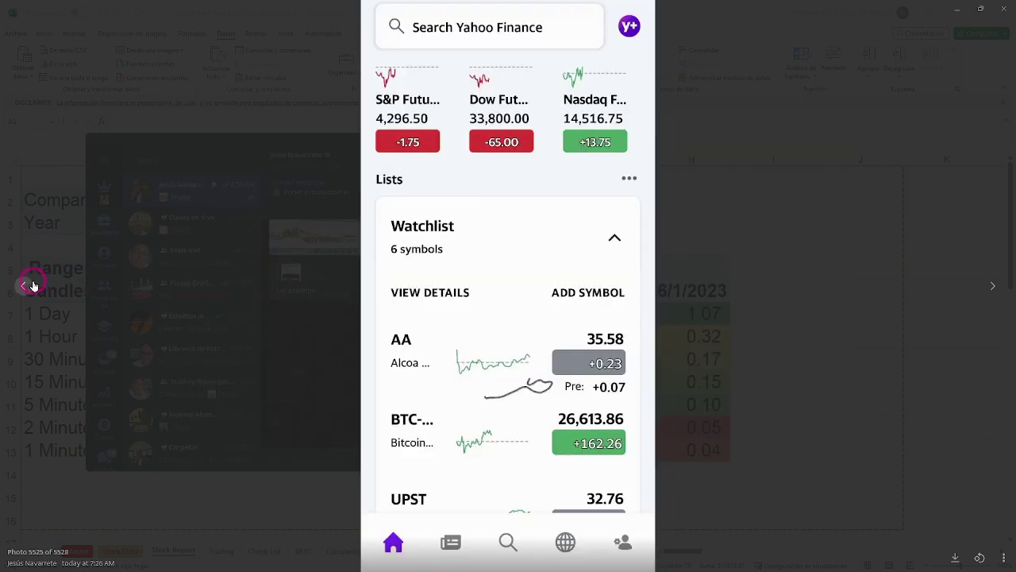
click(991, 287)
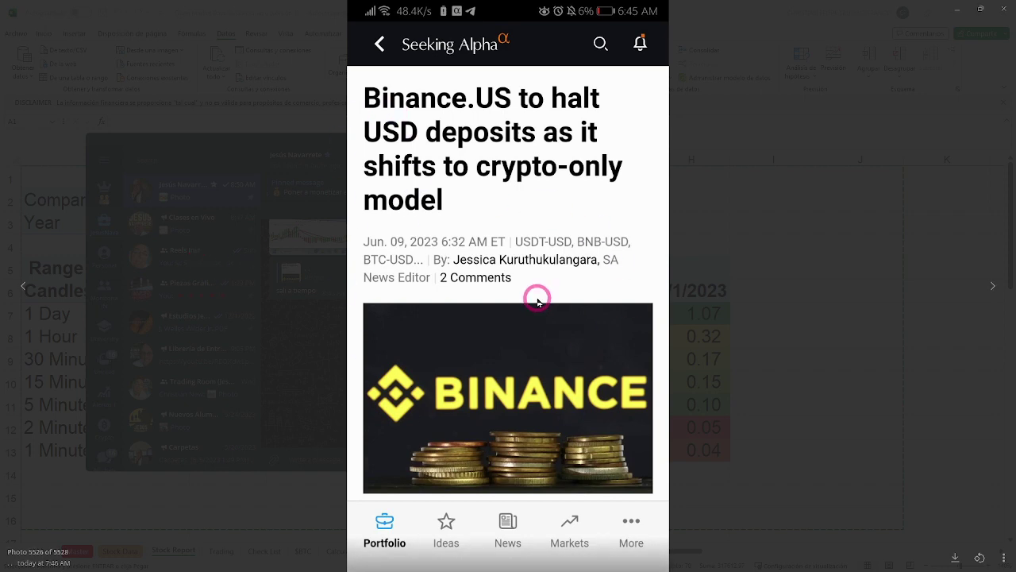
click(26, 289)
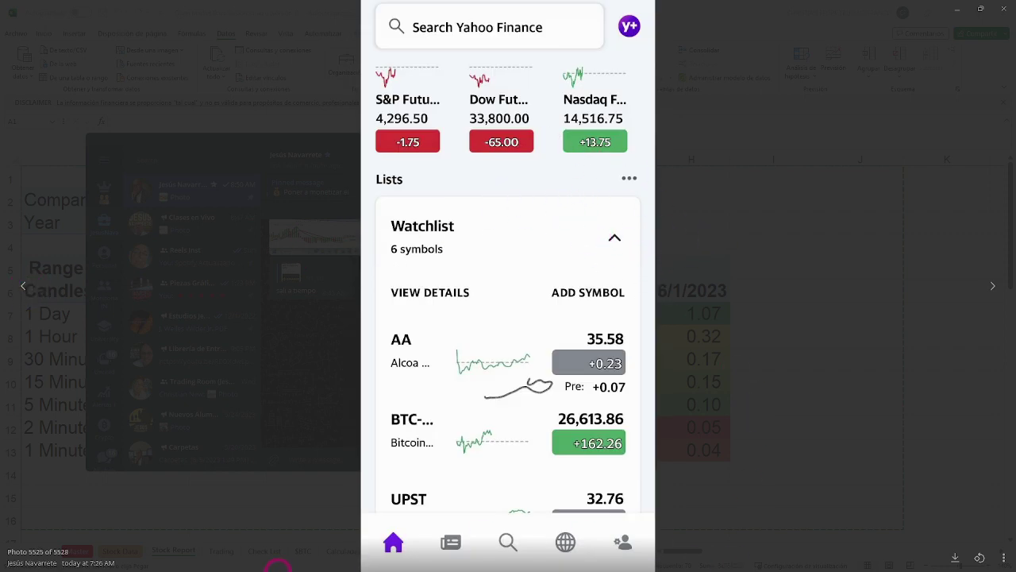
click(993, 287)
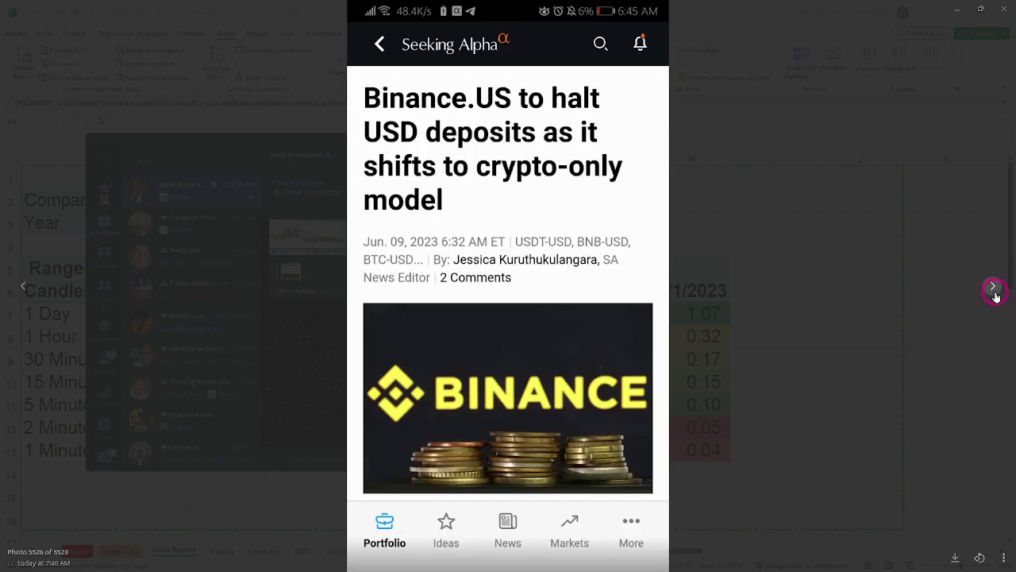
Examine the annotated Alcoa chart photo about the 36.00 level, close the viewer and return to the Excel workbook
click(992, 288)
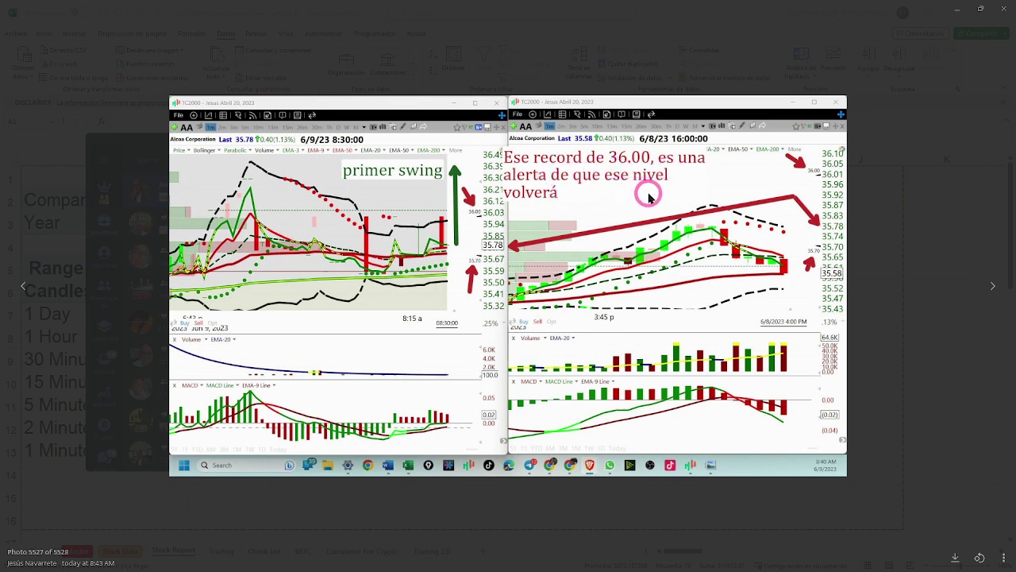
right_click(785, 231)
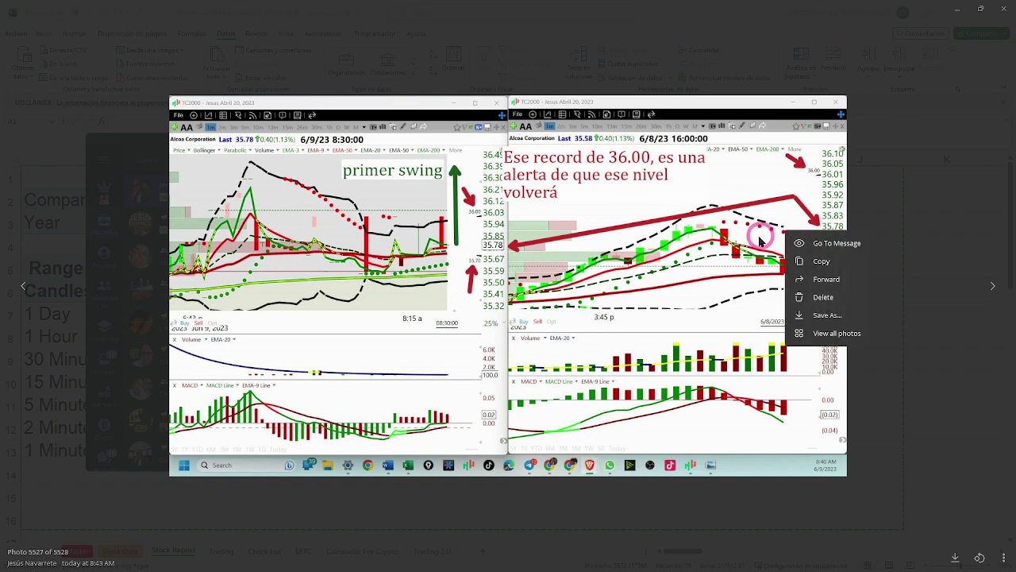
click(748, 234)
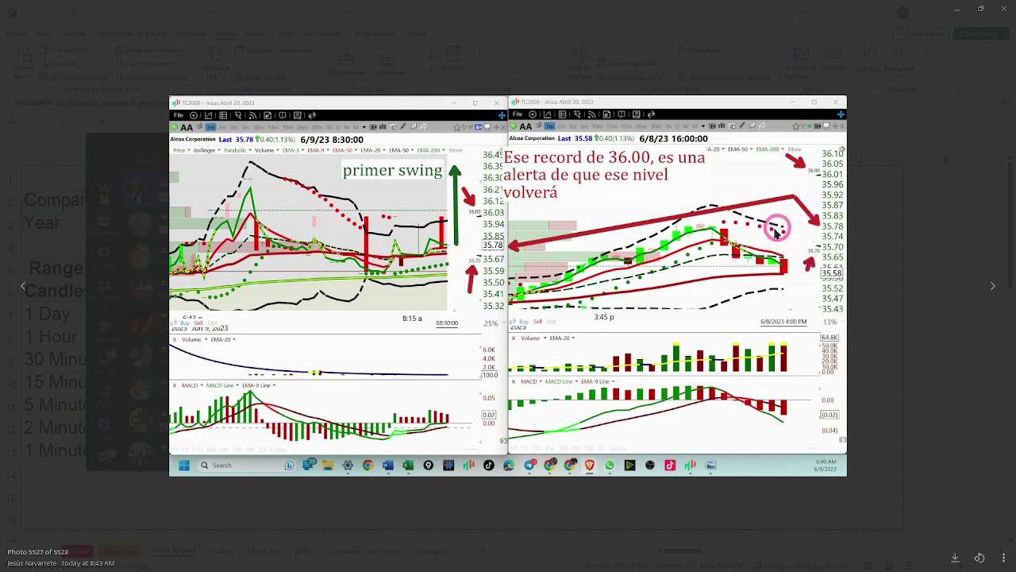
click(108, 200)
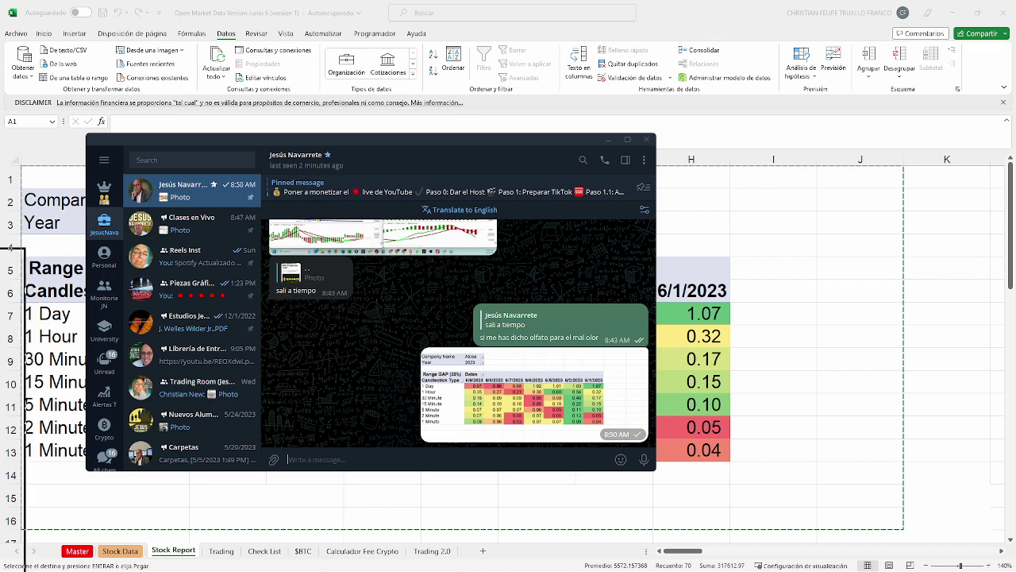
key(alt+Tab)
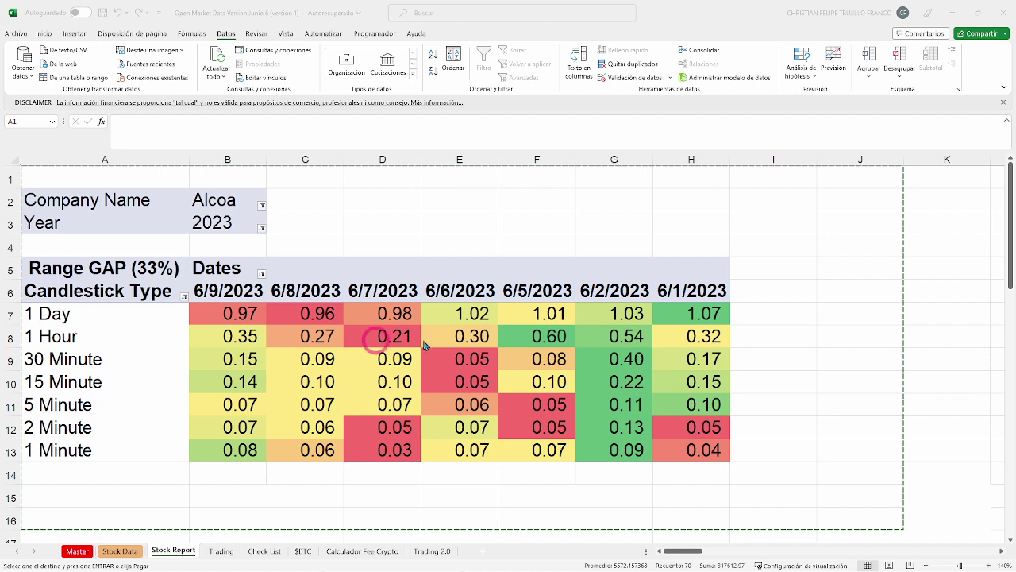
Open the Trading sheet and filter the pivot table's Date to 6/9/2023 only, instead of 6/8/2023
click(227, 556)
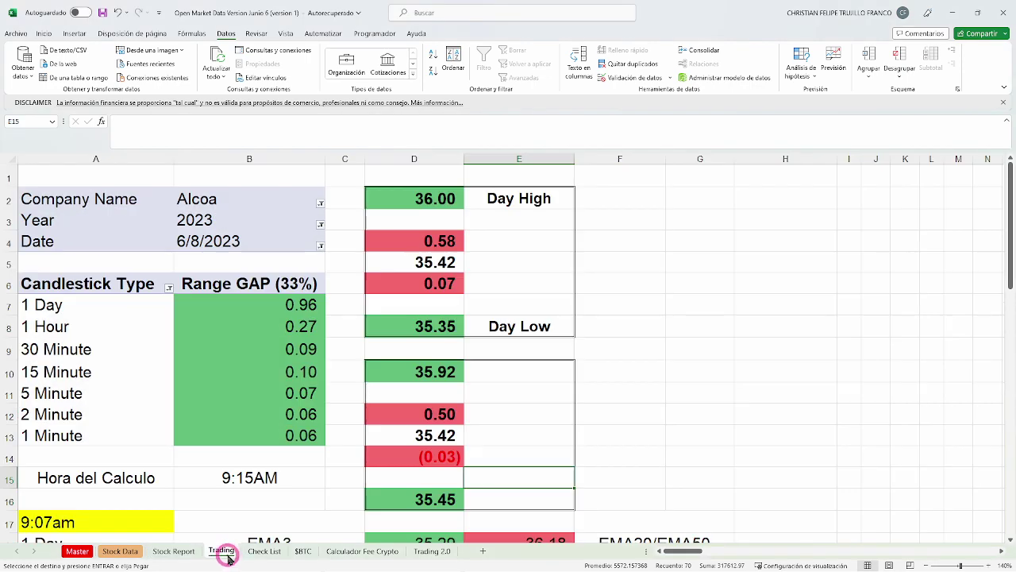
click(320, 246)
click(214, 300)
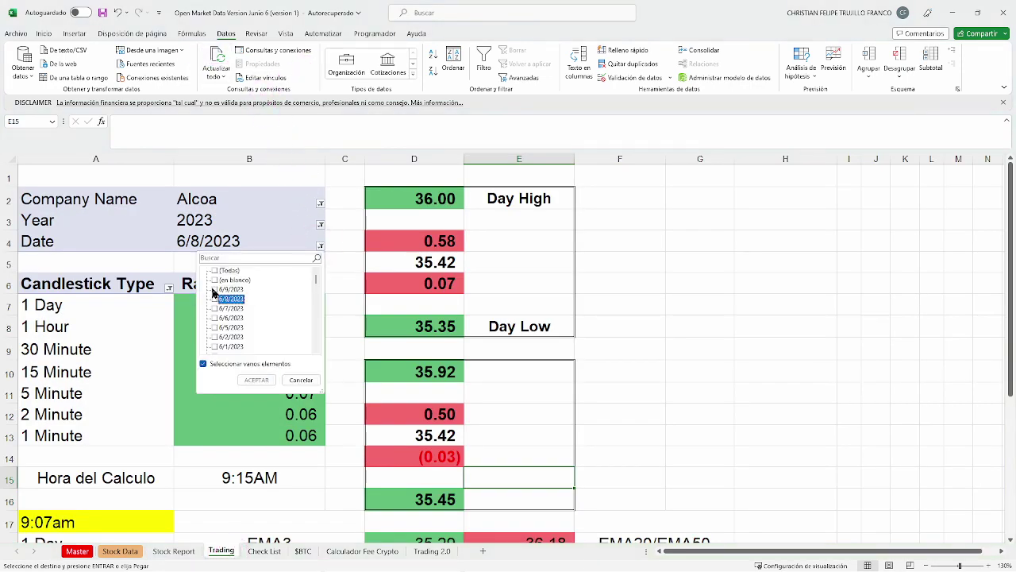
click(214, 289)
click(259, 379)
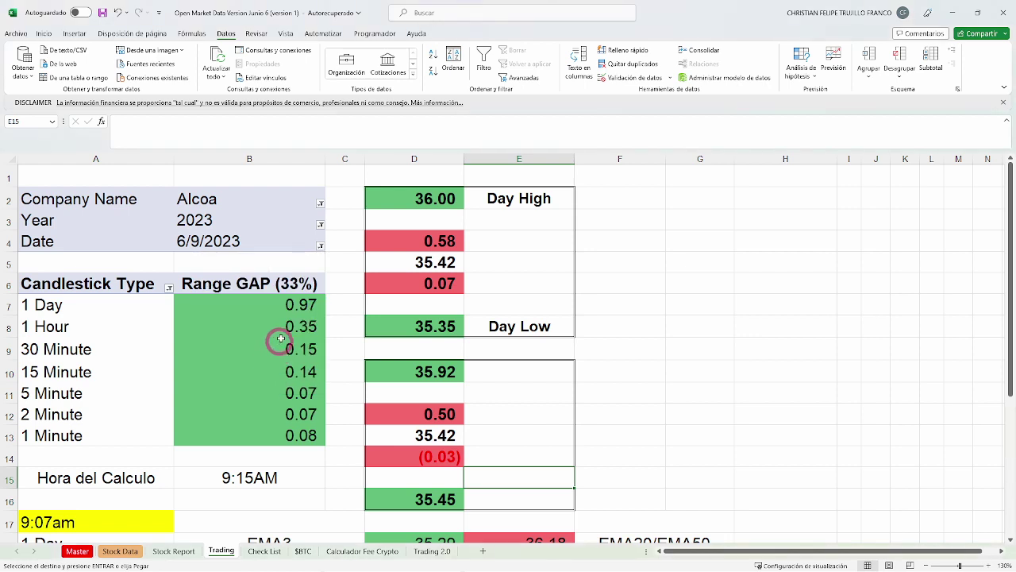
Set the Day High value in cell D2 to 36.29
click(432, 199)
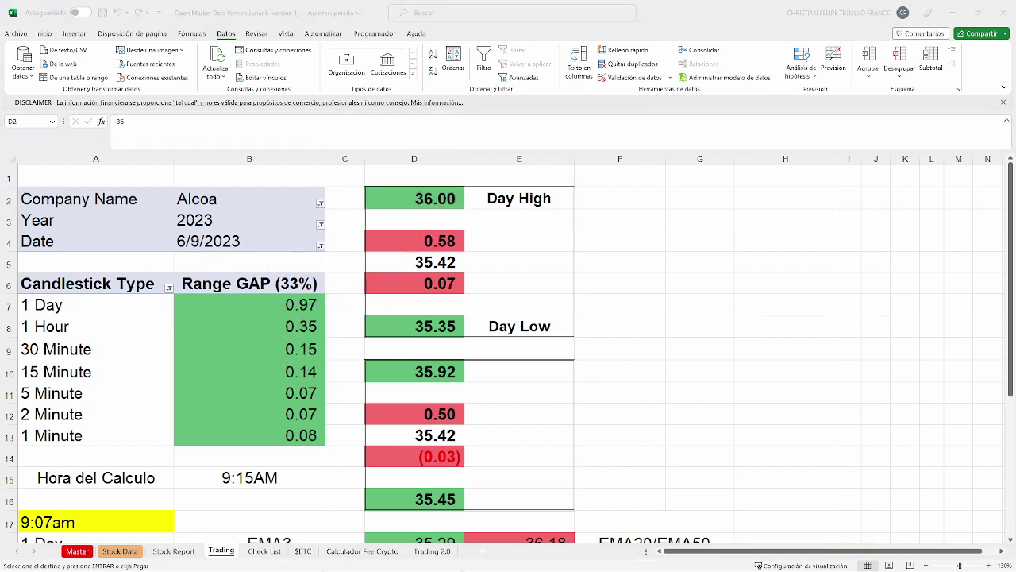
click(429, 202)
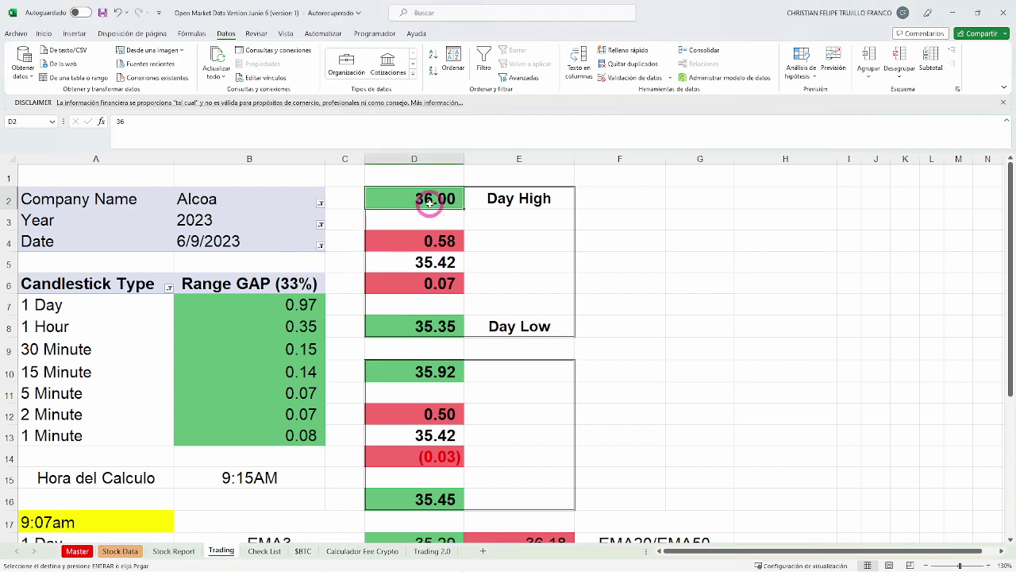
text(6)
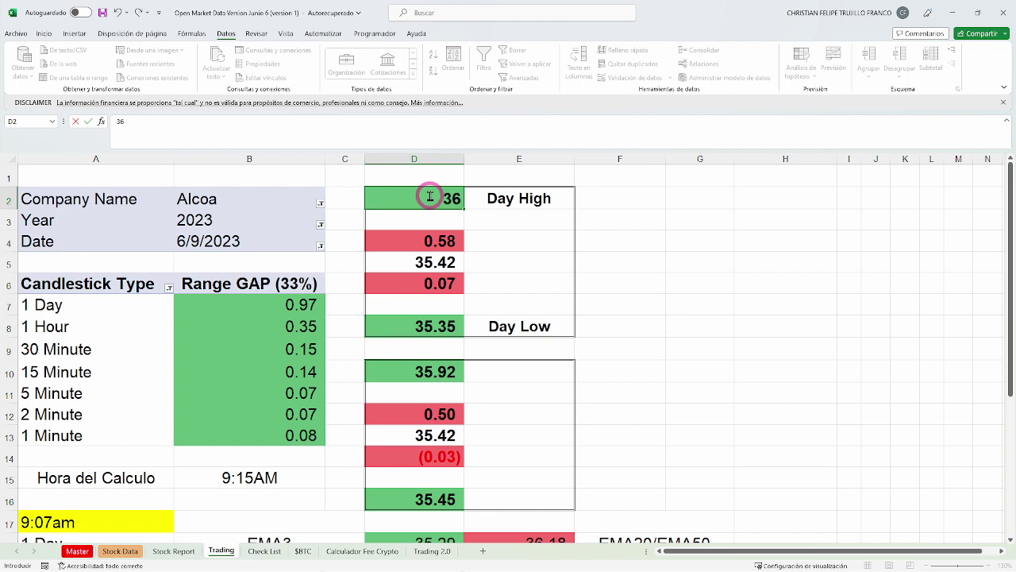
text(3.29)
key(Return)
Set the price in D5 to 35.78 and the Day Low in D8 to 35.56
key(Down)
key(Down)
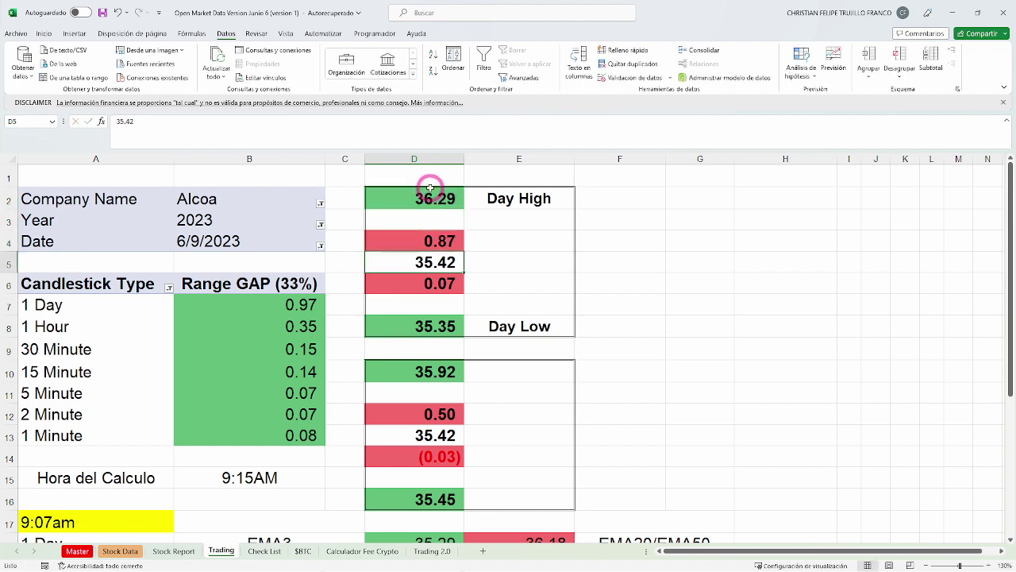
text(35.78)
key(Return)
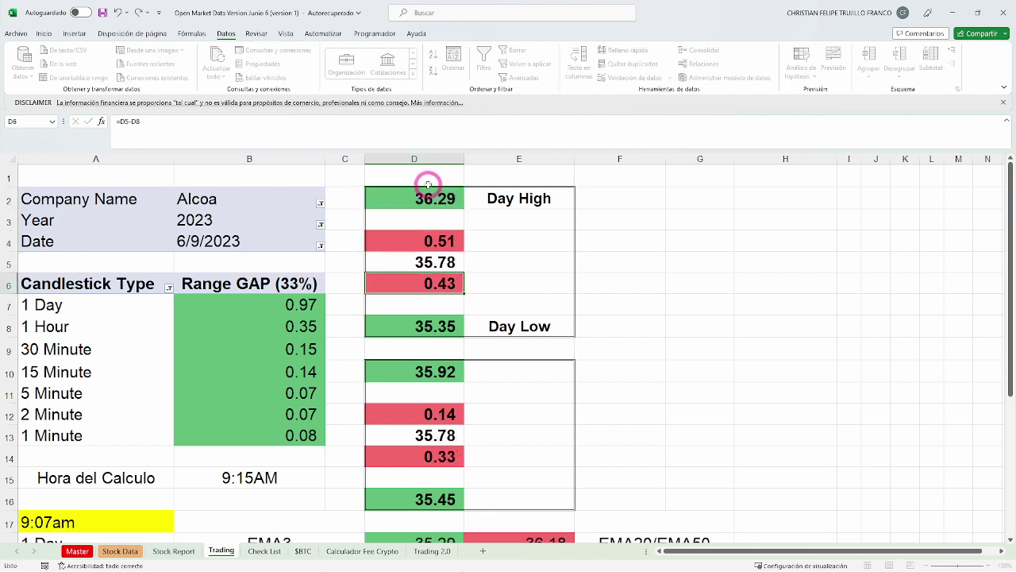
key(Down)
key(Down)
text(35.56)
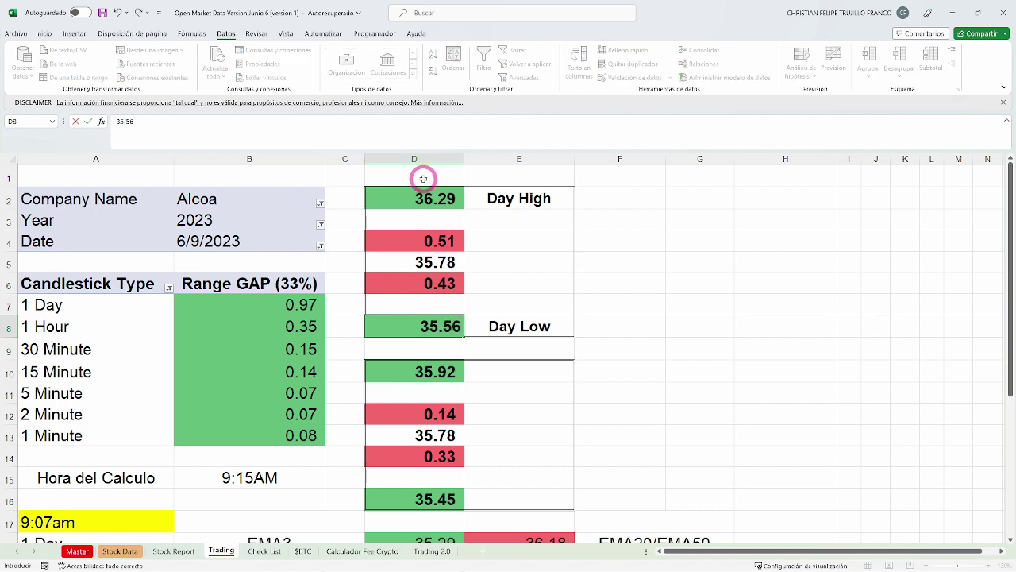
key(Return)
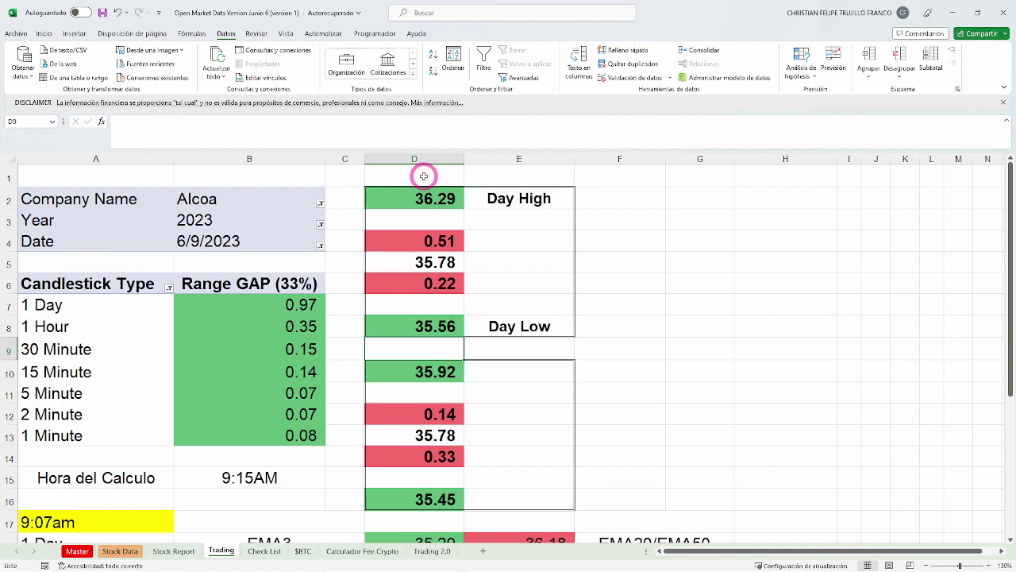
Clear the indicator labels and price levels in B18:G24 for all candlestick types from 1 Day to 1 Minute
key(Down)
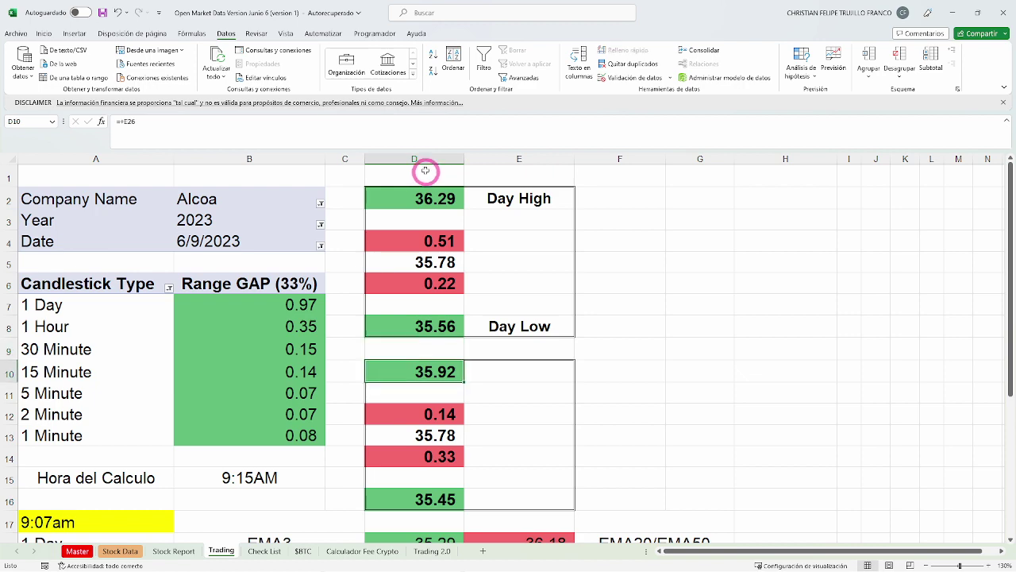
scroll(309, 397, down, 4)
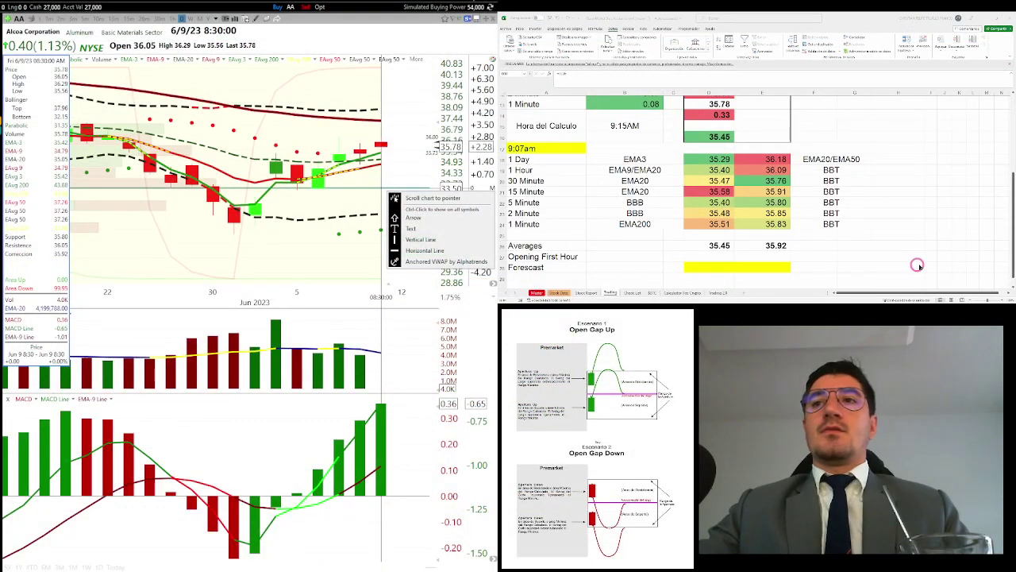
click(1001, 300)
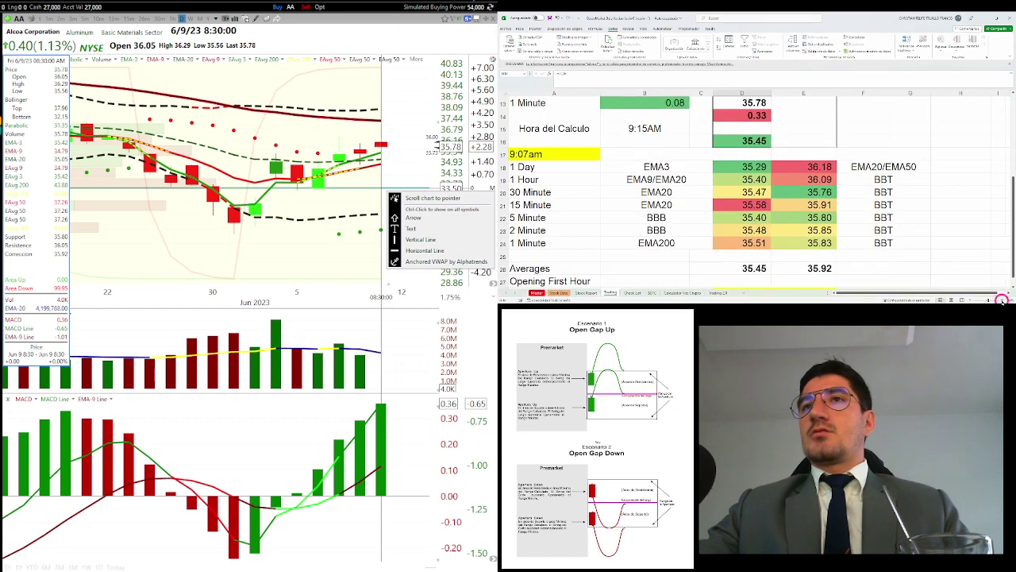
click(1002, 300)
scroll(913, 206, down, 2)
scroll(847, 195, up, 1)
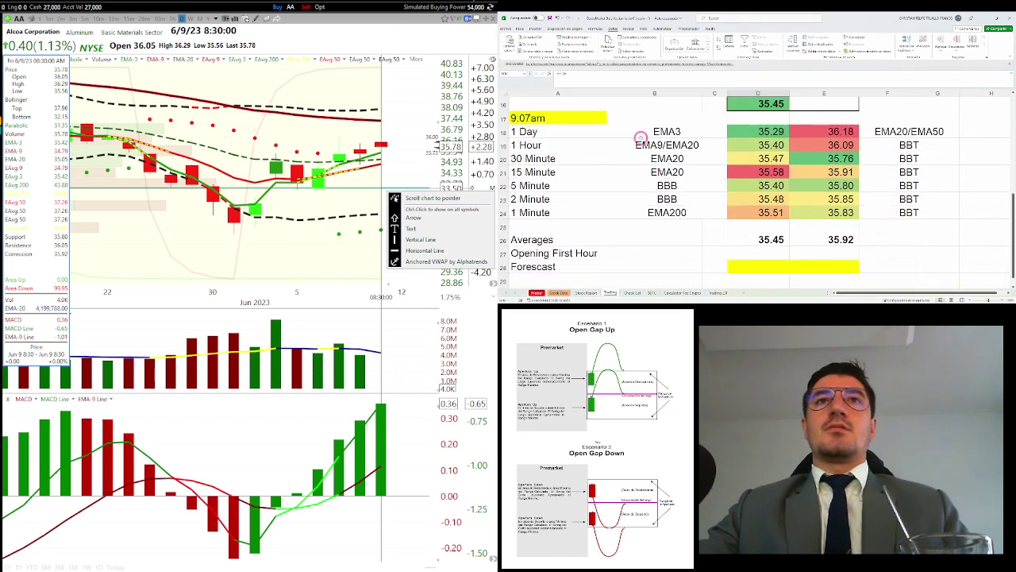
drag(641, 133, 897, 211)
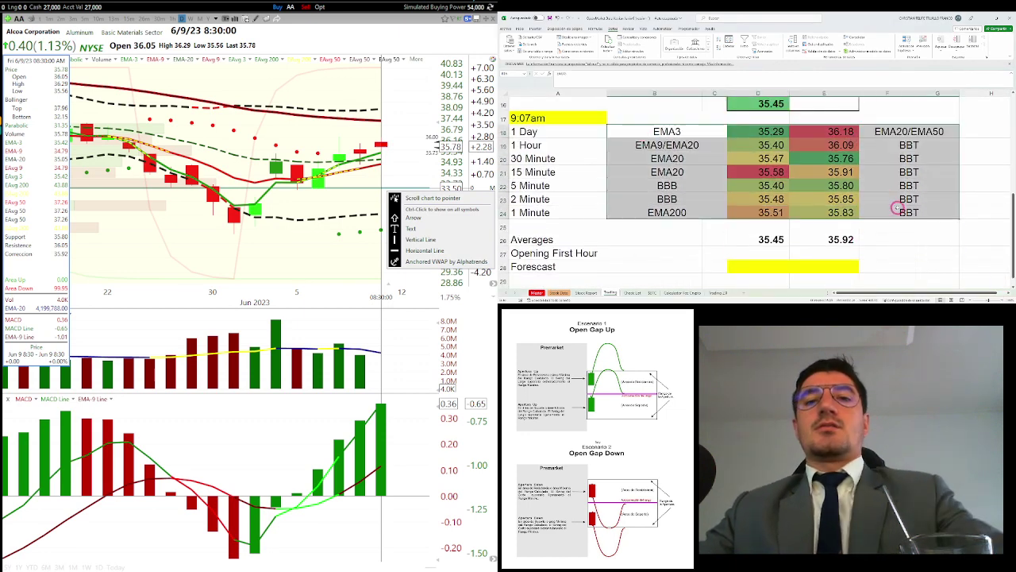
key(Delete)
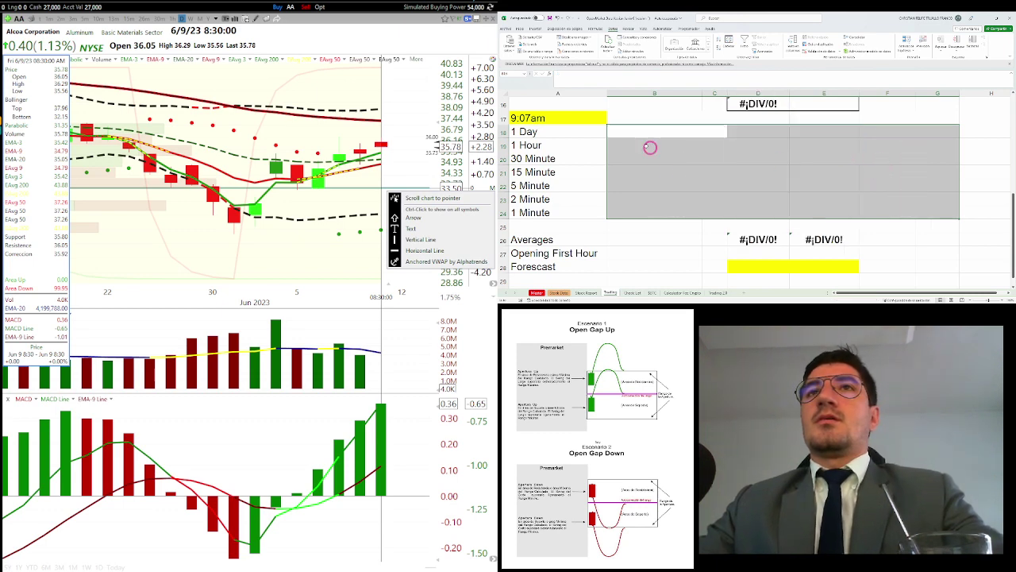
click(898, 131)
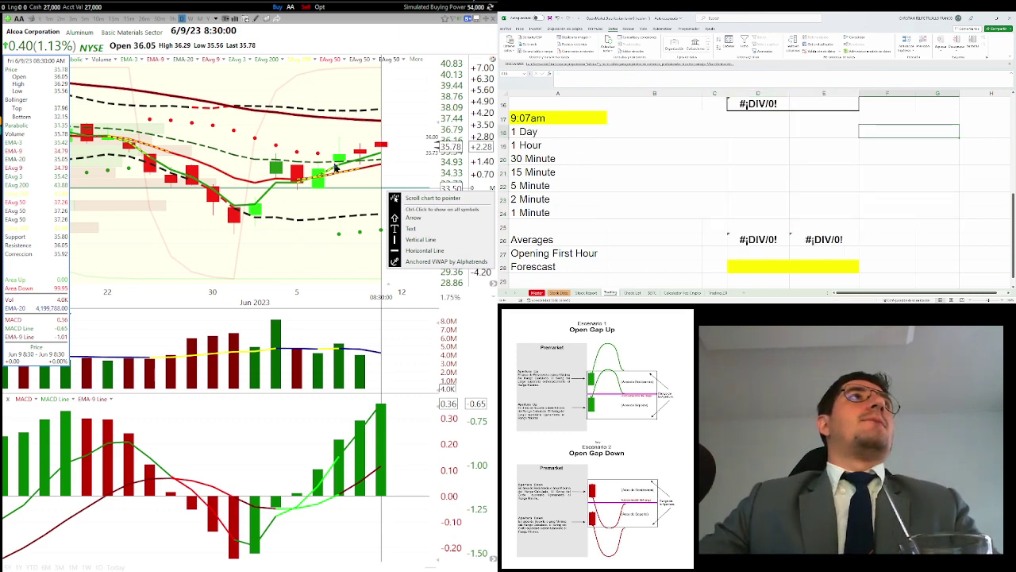
Check the Alcoa daily chart and enter EMA3 as the 1 Day indicator in cell B18
scroll(429, 226, up, 3)
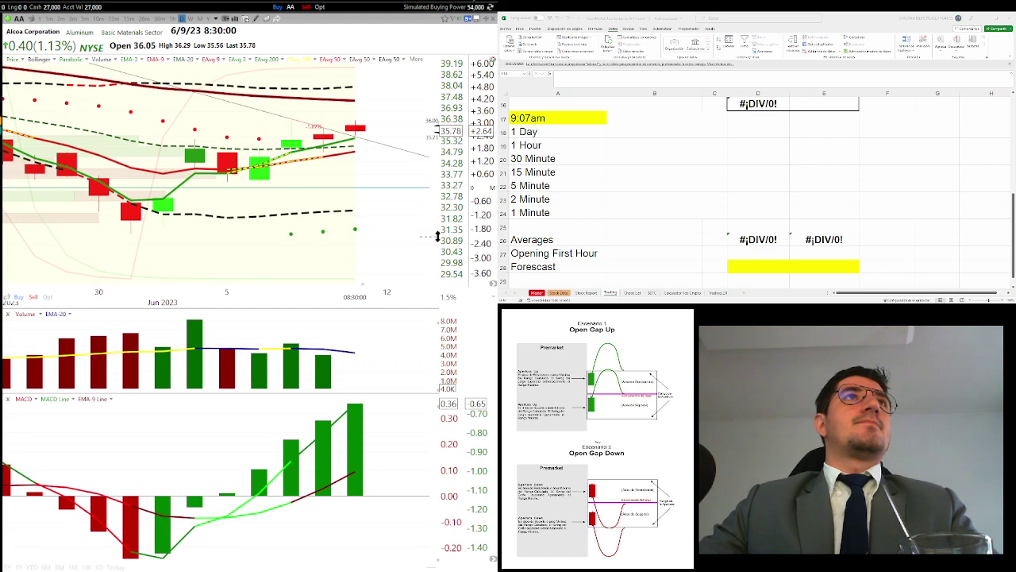
drag(437, 235, 416, 318)
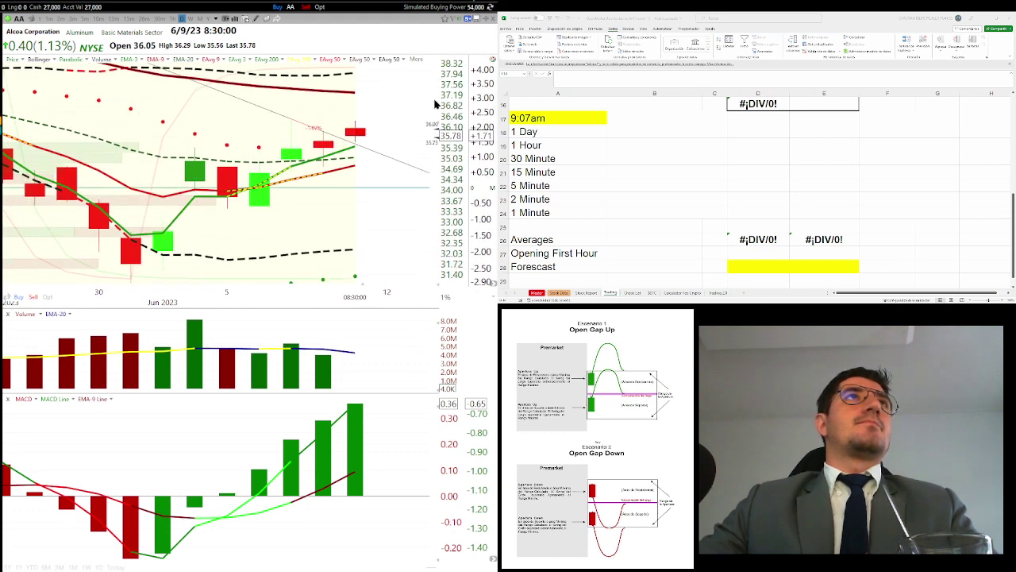
drag(436, 125, 402, 209)
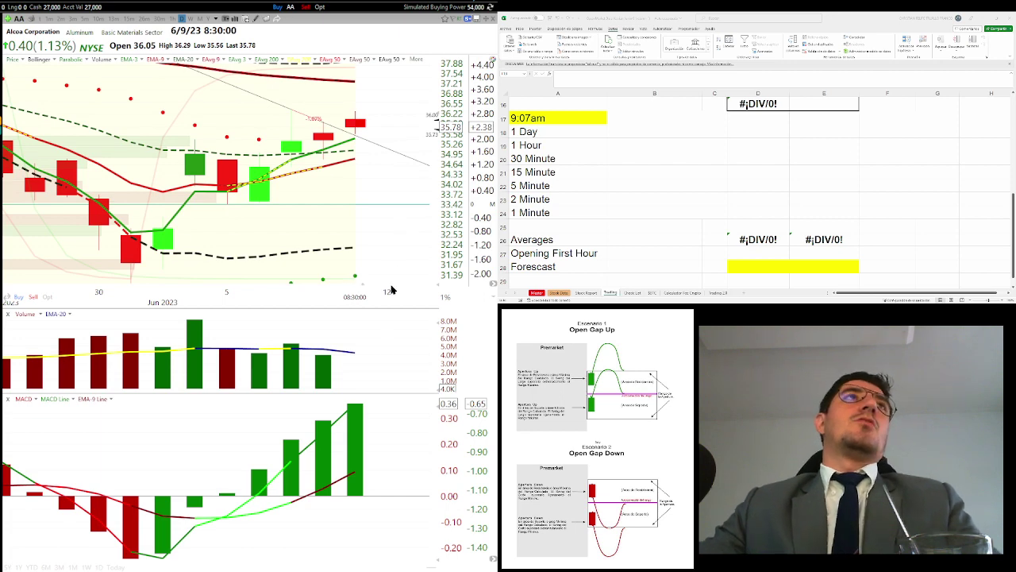
click(664, 133)
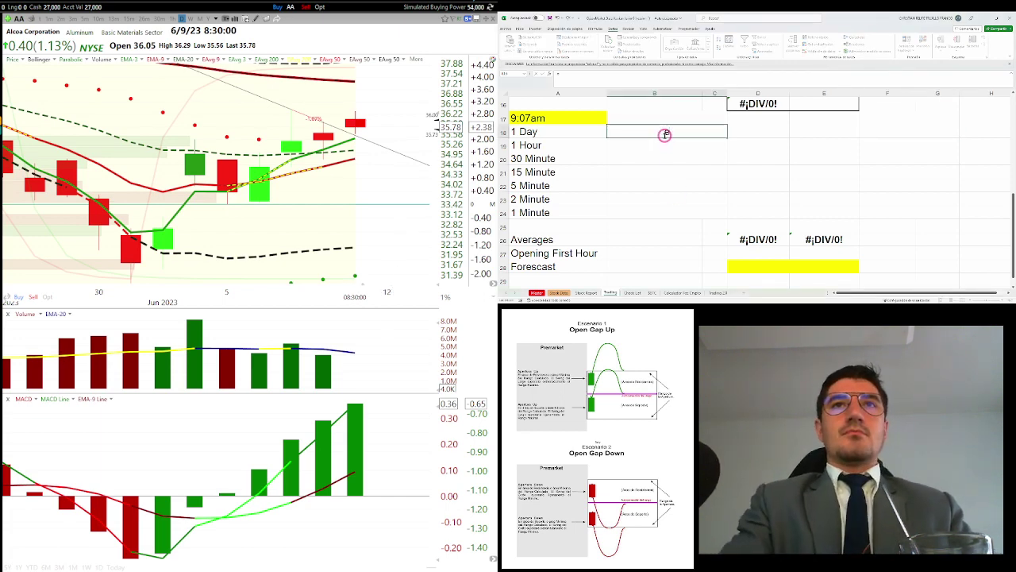
text(EMA3)
key(Tab)
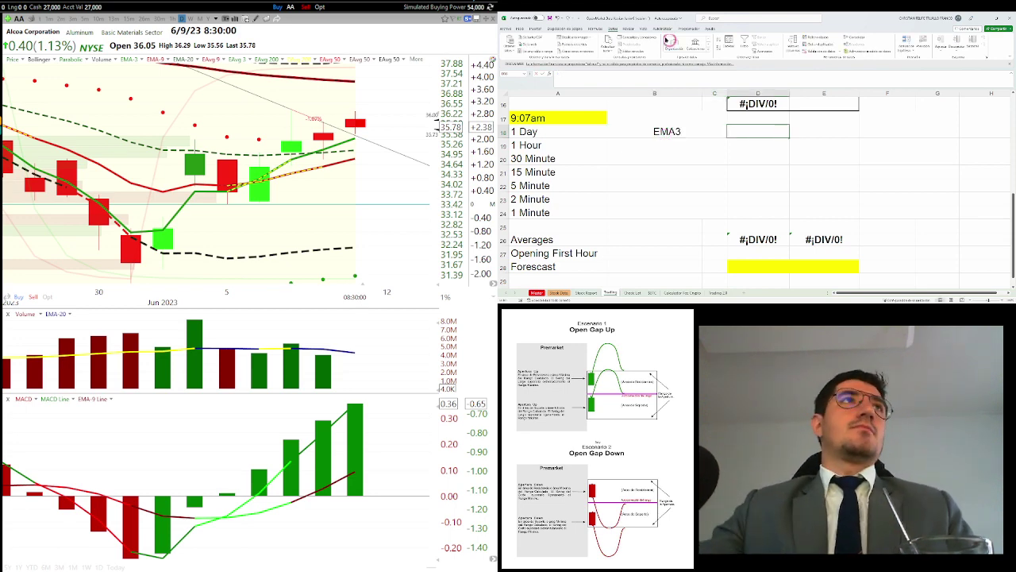
Read the EMA3 level on the latest daily candle and enter 35.53 in cell D18 for 1 Day
right_click(367, 210)
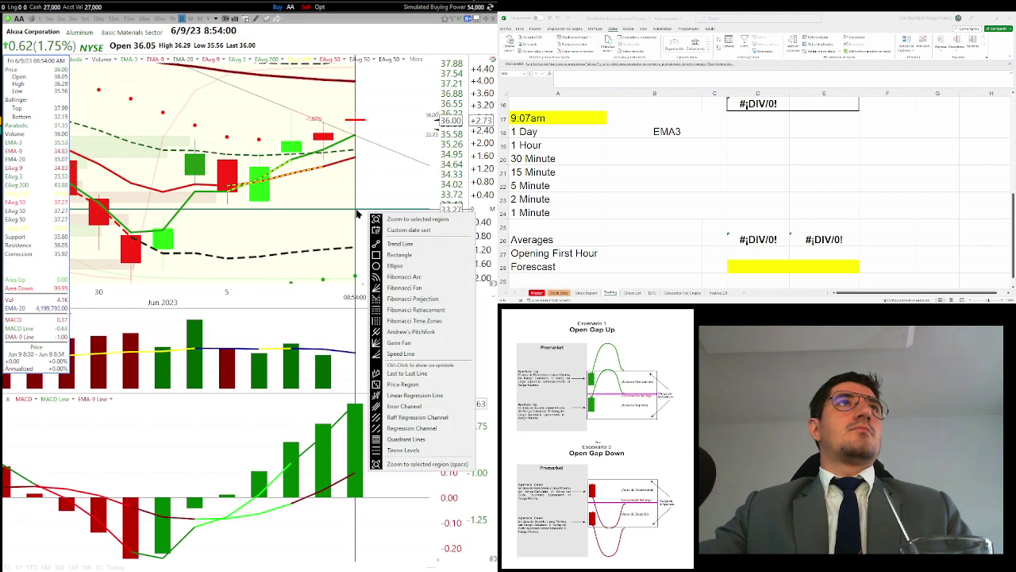
click(760, 130)
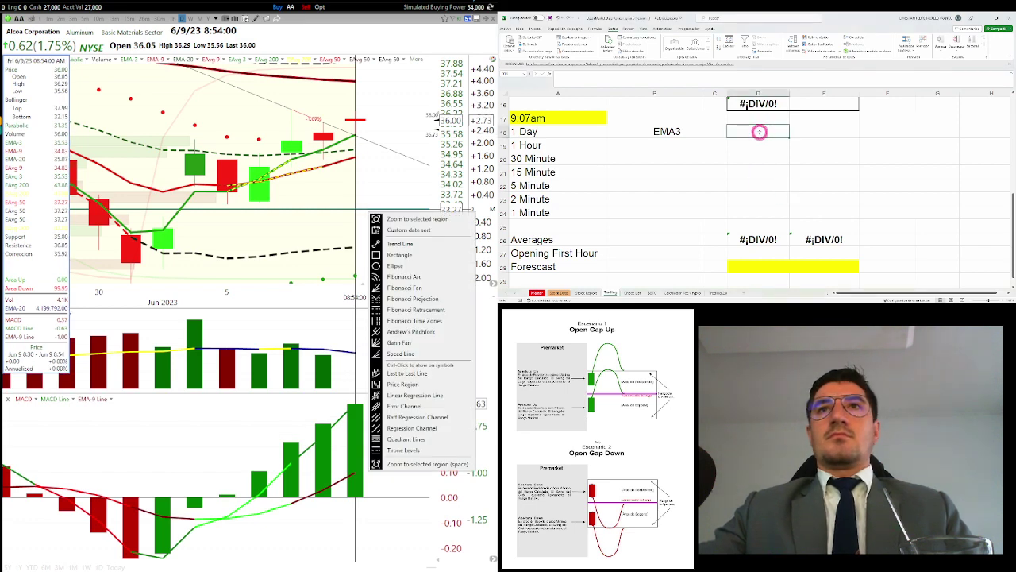
text(35.53)
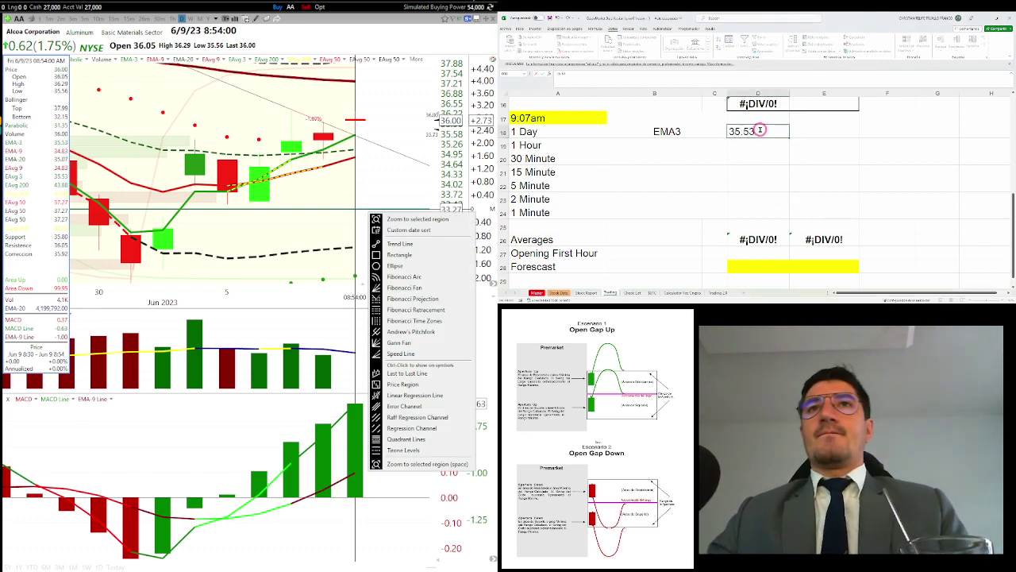
key(Return)
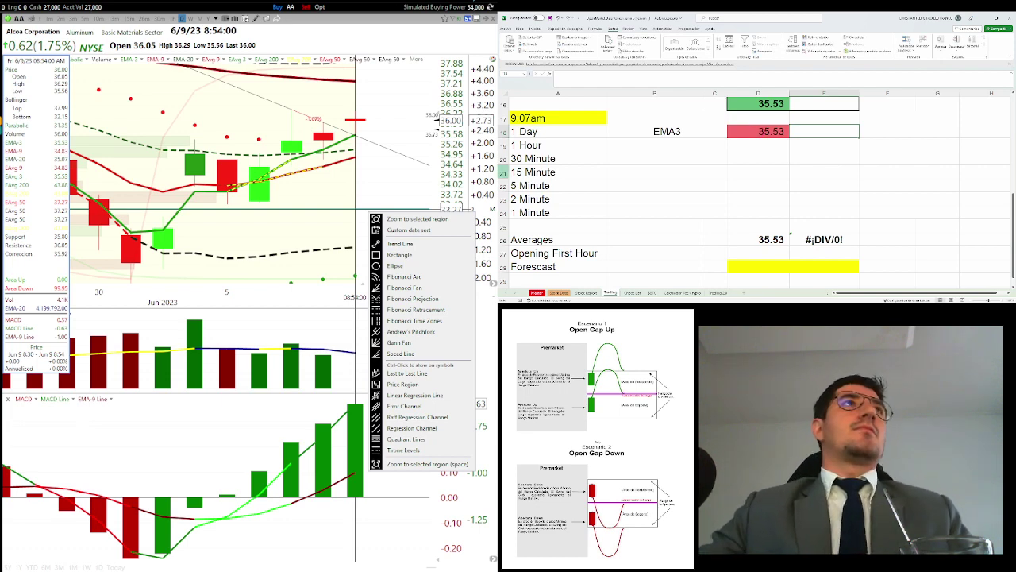
Inspect the daily chart's indicators and label the 1 Day upper level EMA20/EMA50 in cell F18
click(312, 175)
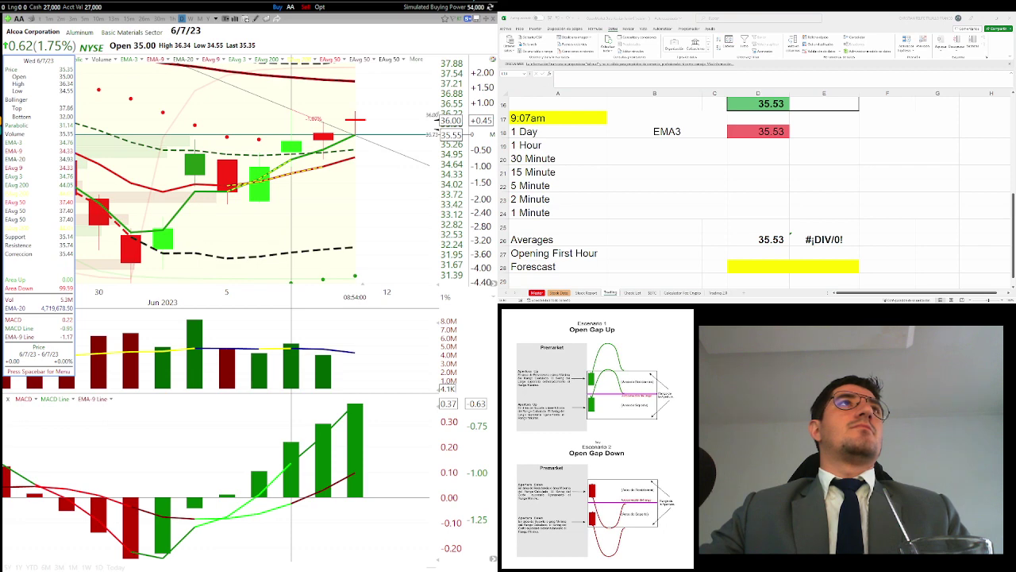
drag(292, 135, 297, 143)
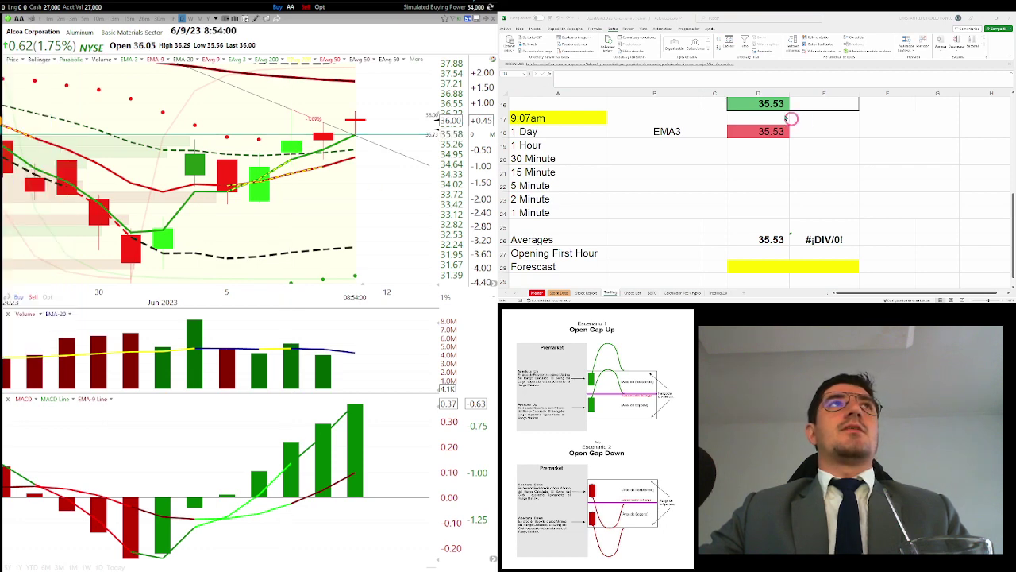
scroll(280, 173, up, 4)
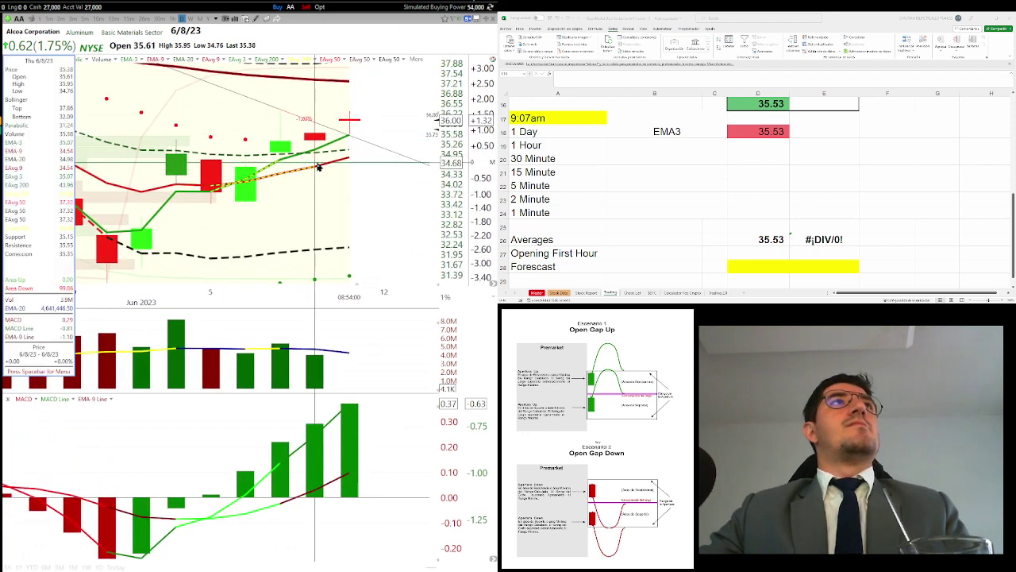
right_click(359, 154)
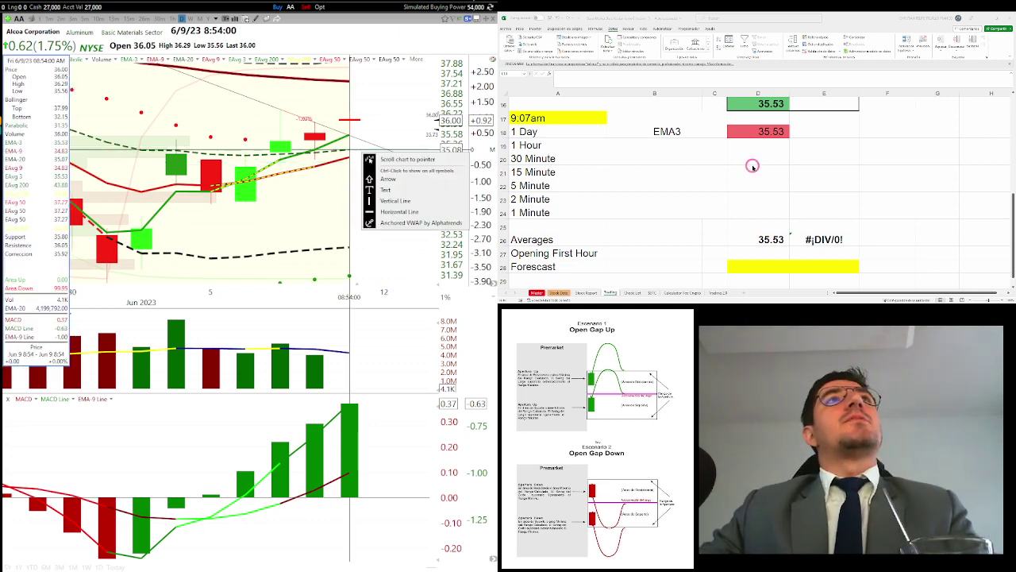
click(913, 135)
text(EMA)
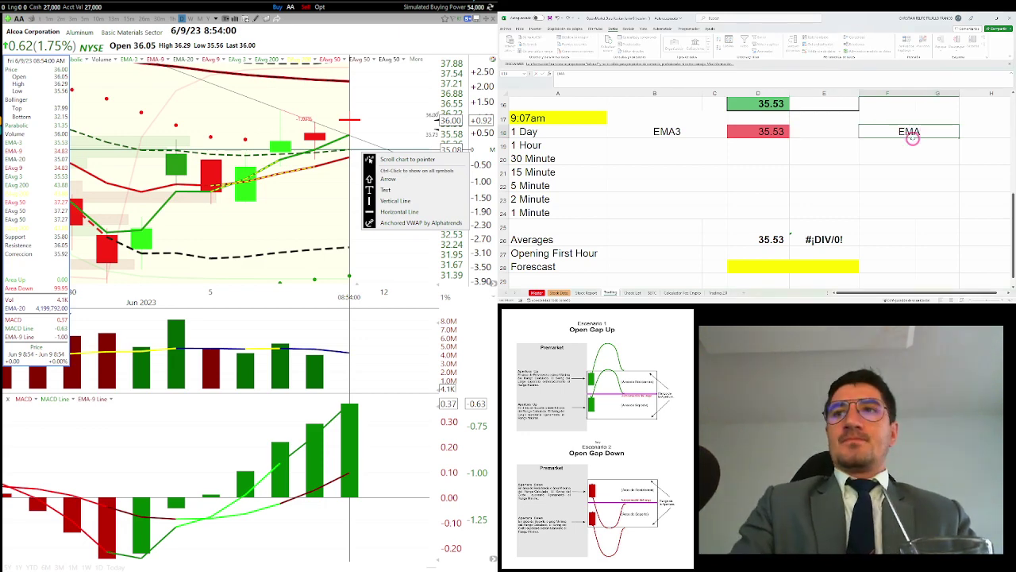
text(20/EMA50)
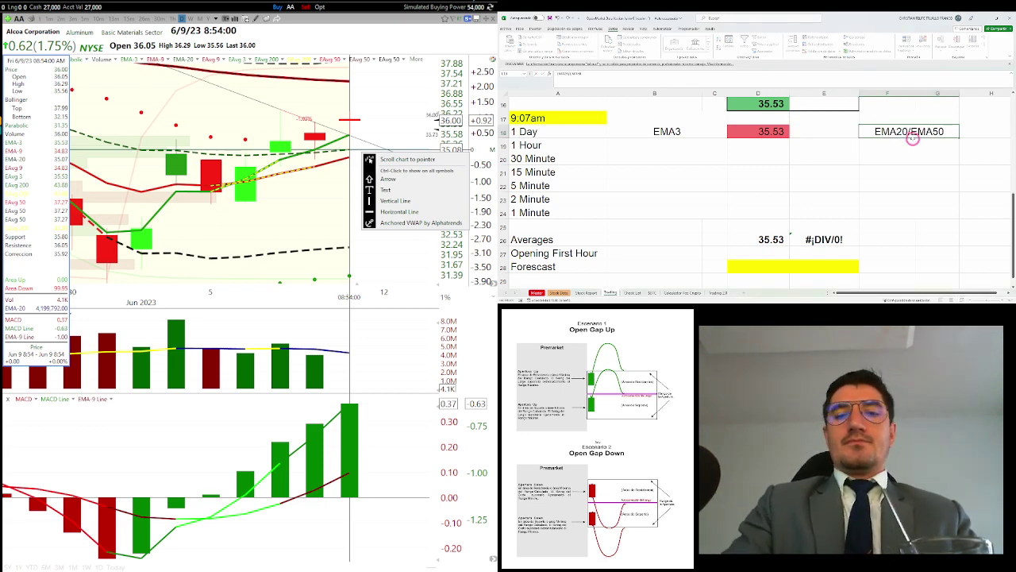
Calculate the 1 Day upper level in E18 with PROMEDIO, averaging the daily EMA20 value of 35.05 and the EMA50 value
key(Left)
text(+PROME)
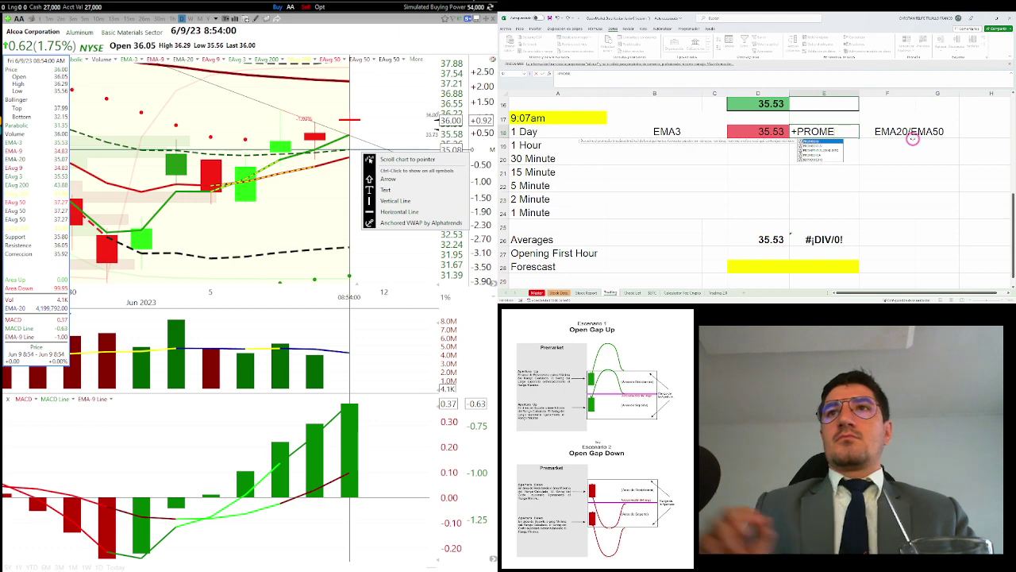
double_click(809, 142)
click(628, 77)
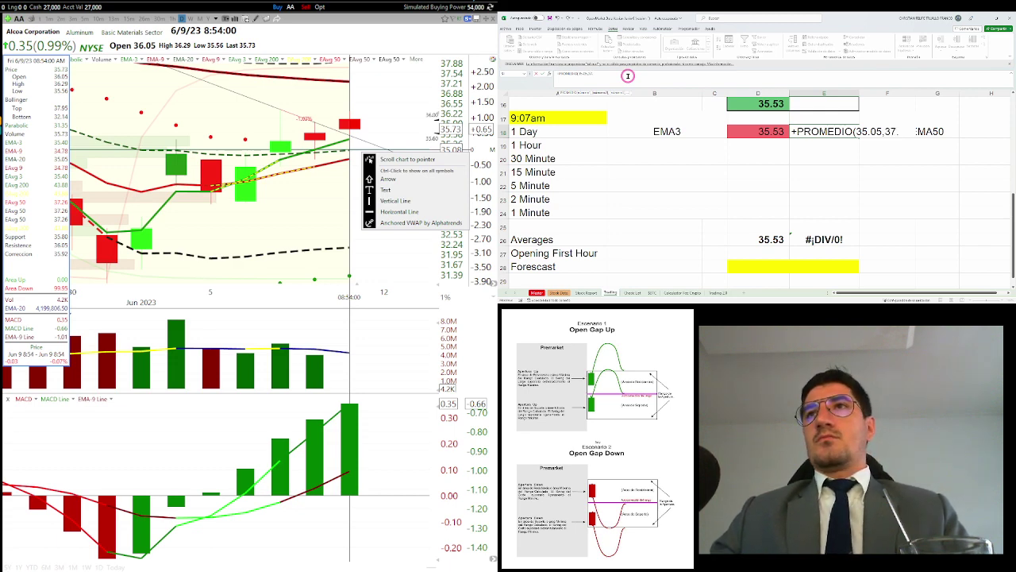
key(Return)
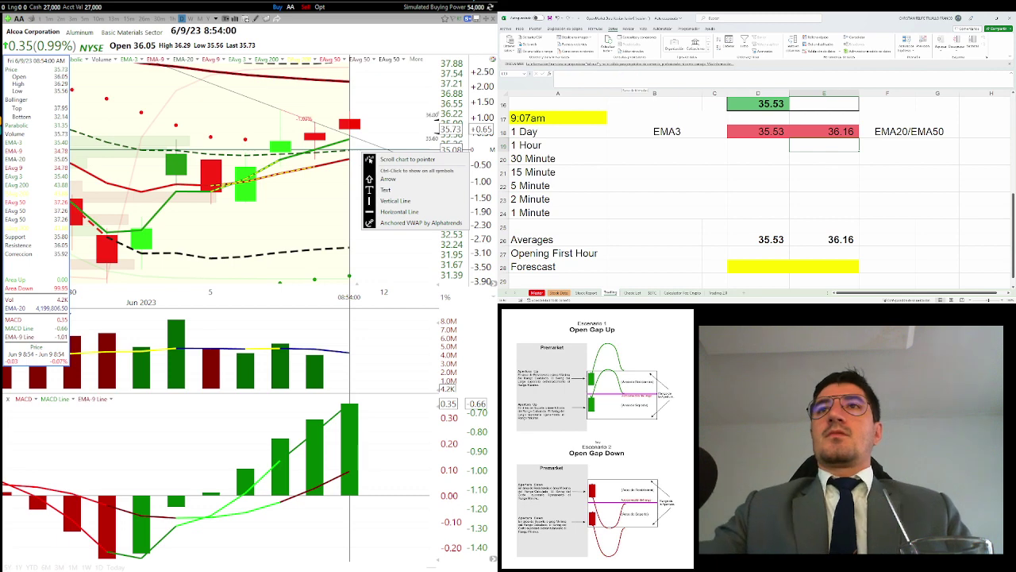
Draw a horizontal line on the daily chart above the latest candles and set its value to 36.16
click(415, 251)
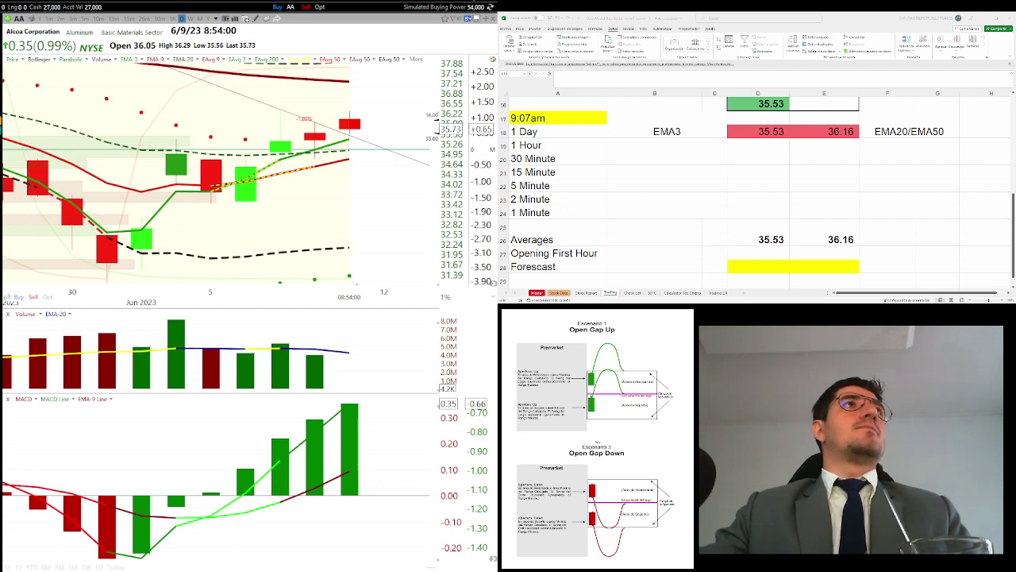
click(492, 60)
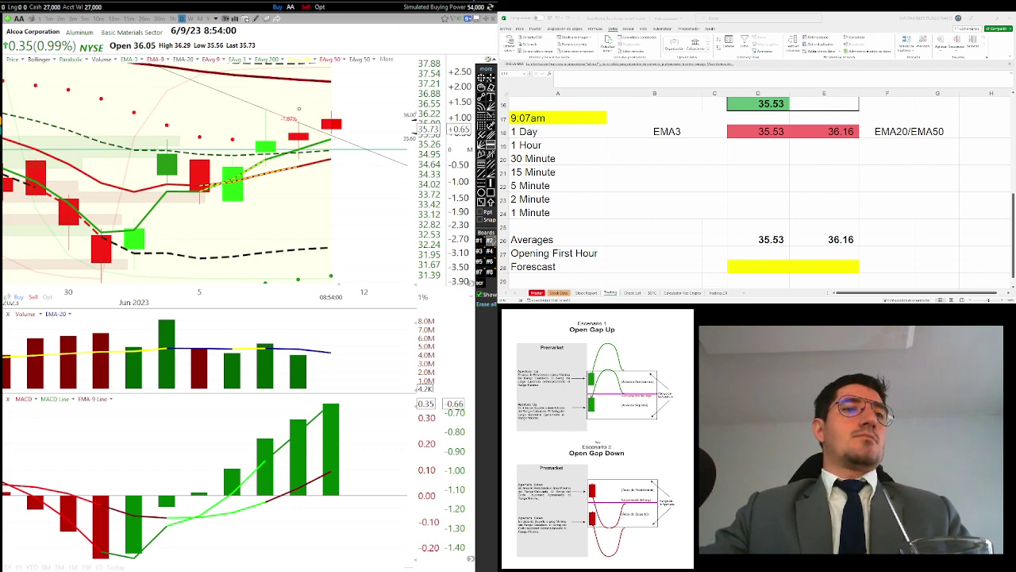
click(300, 107)
right_click(314, 115)
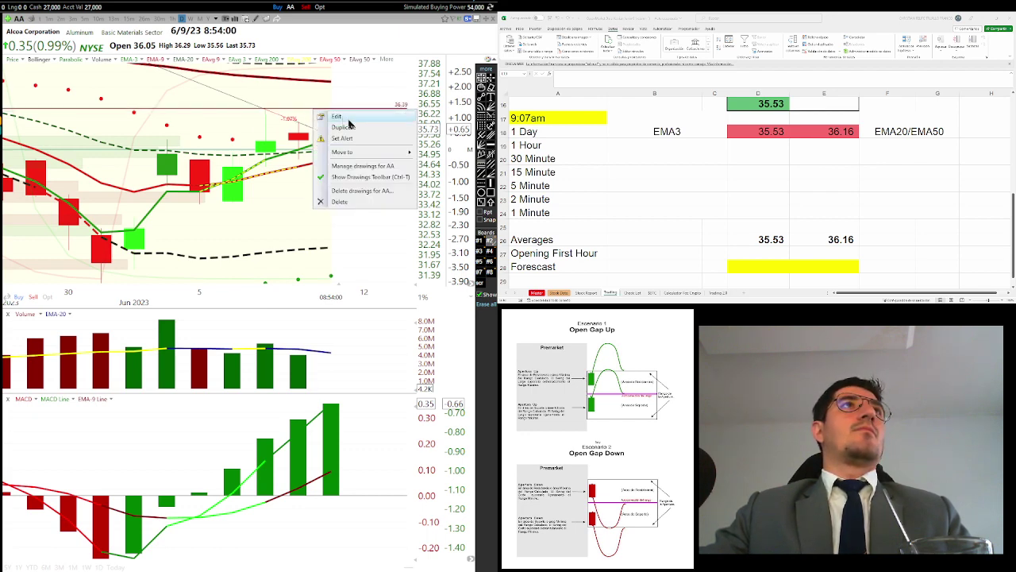
click(349, 119)
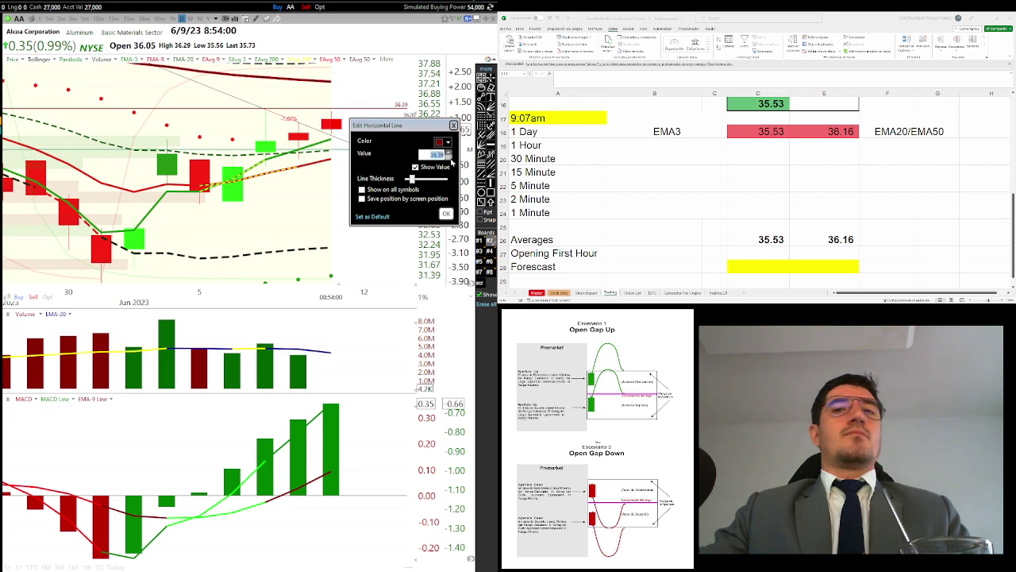
click(449, 156)
click(449, 153)
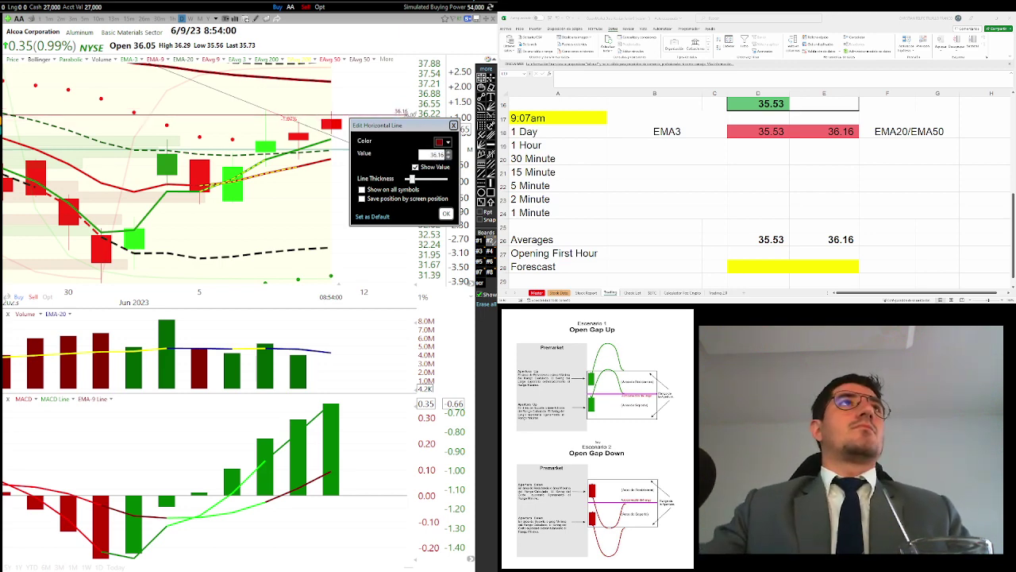
click(447, 213)
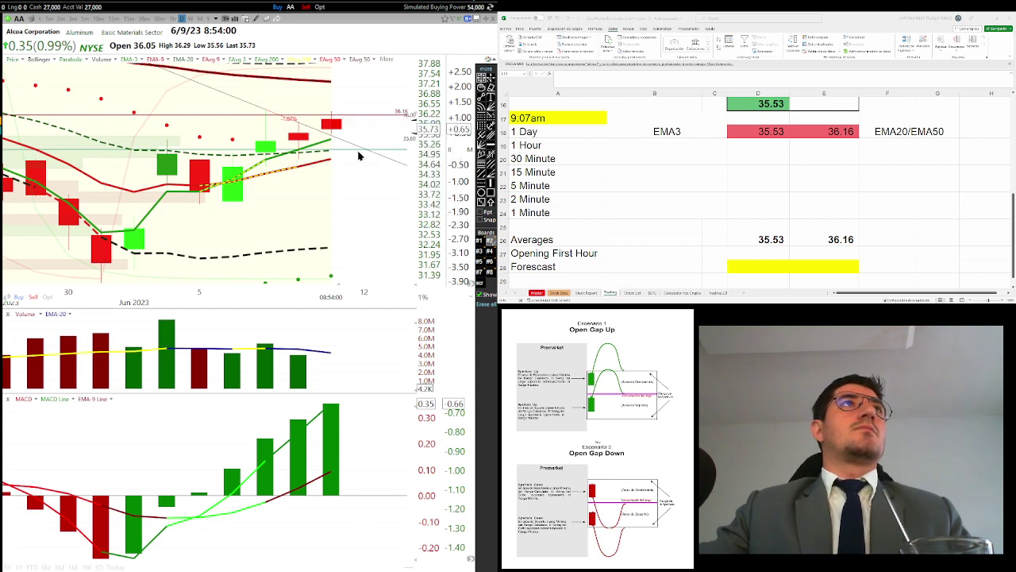
Make the 36.16 horizontal line thicker and change its color to blue
right_click(365, 124)
click(395, 134)
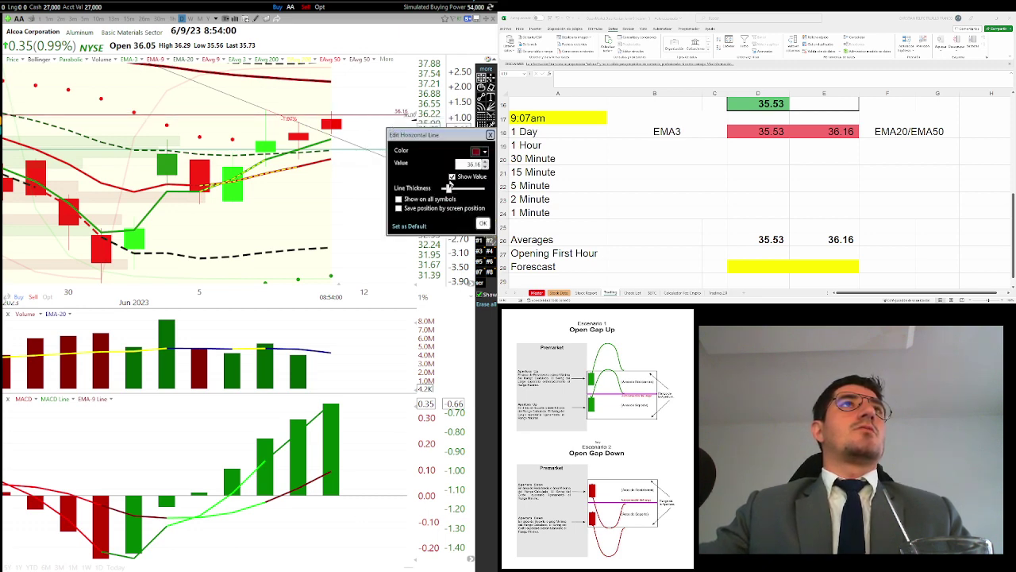
drag(447, 188, 467, 189)
click(480, 151)
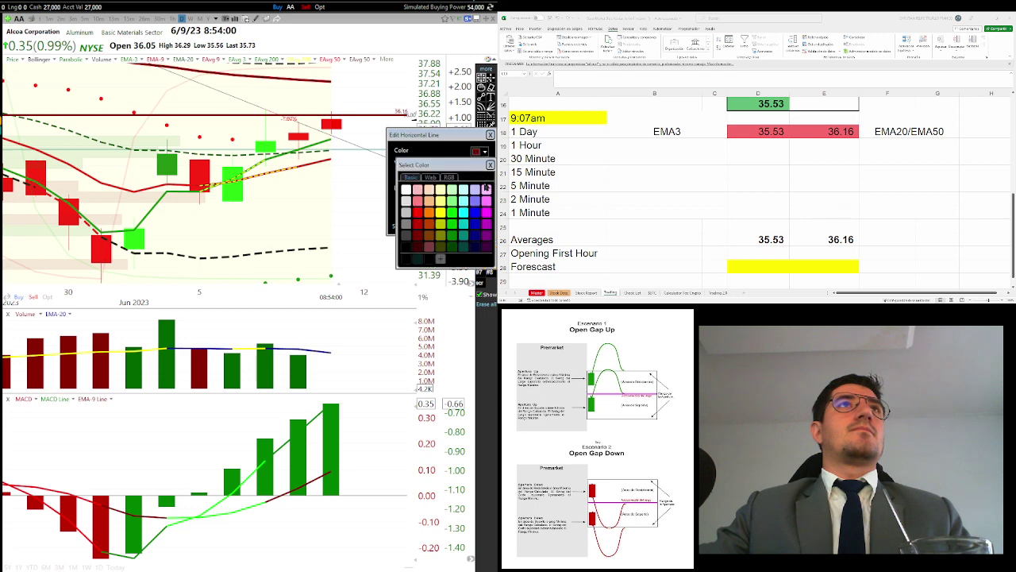
click(475, 211)
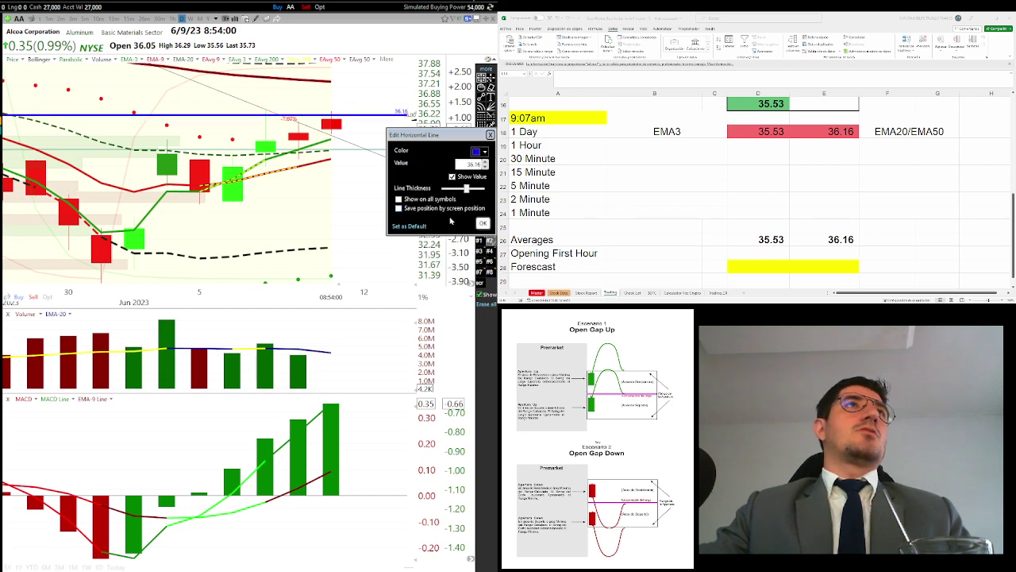
click(482, 222)
Duplicate the blue horizontal line, place the copy at 35.53, and delete the diagonal trendline from the daily chart
right_click(370, 119)
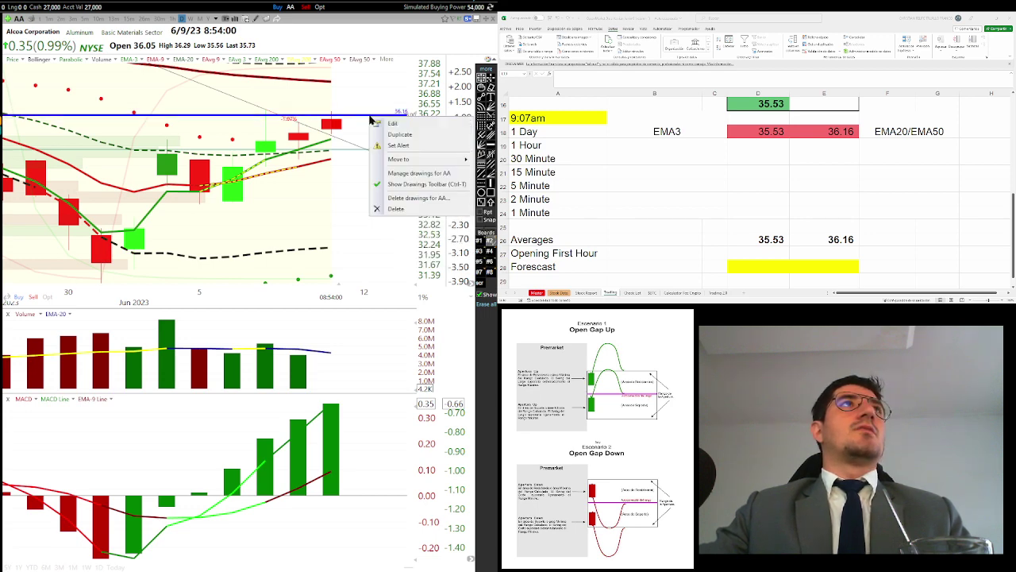
click(400, 134)
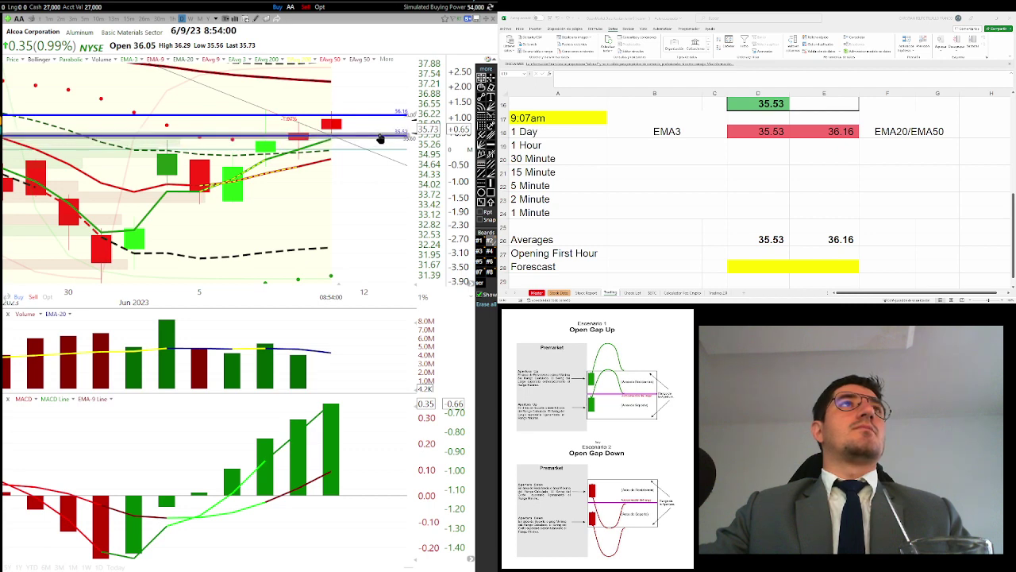
click(365, 211)
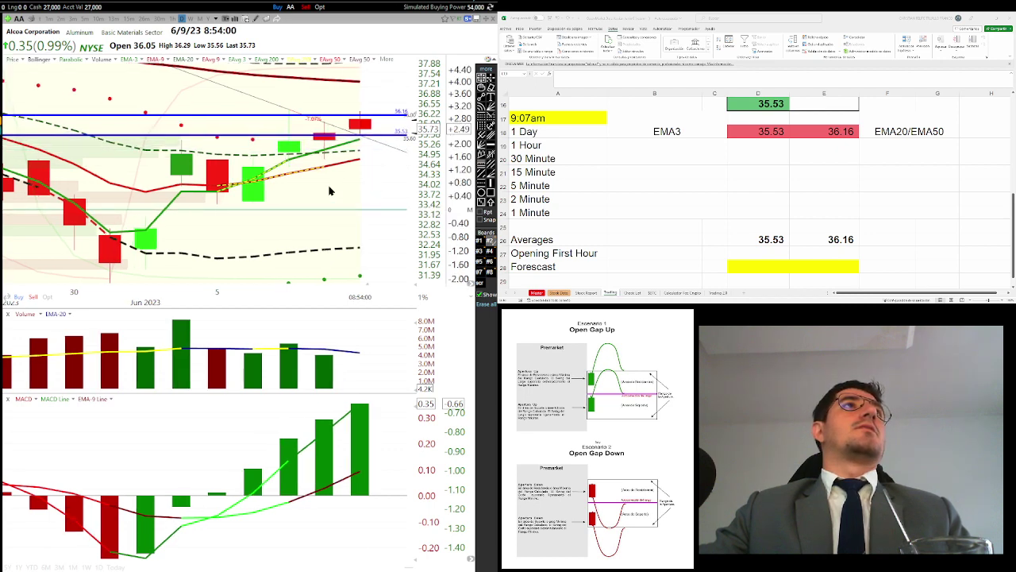
right_click(292, 124)
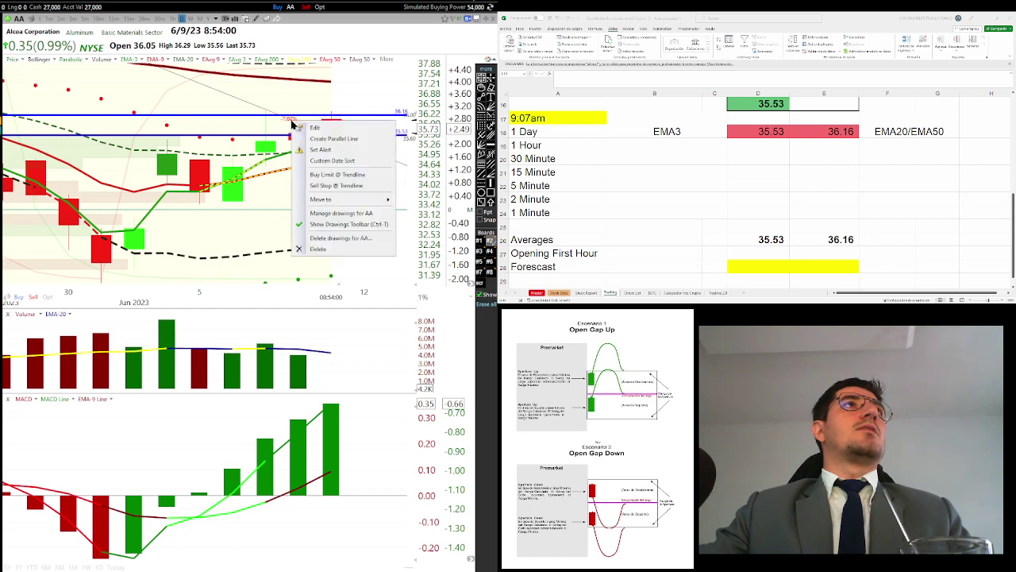
click(324, 250)
Switch the Alcoa chart to the 1 Hour timeframe and enter BBT as the 1 Hour upper indicator in F19
click(172, 20)
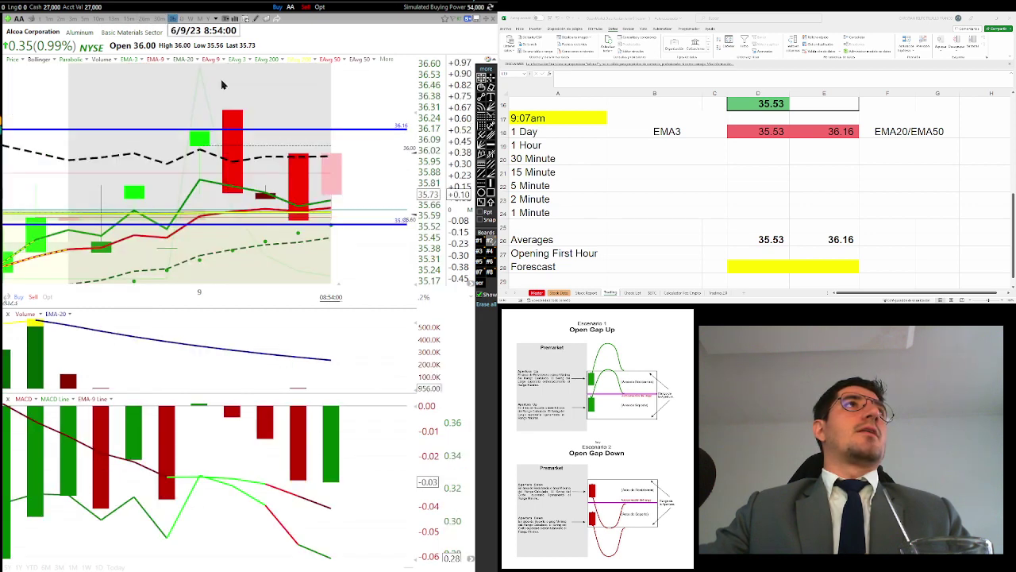
scroll(297, 173, up, 3)
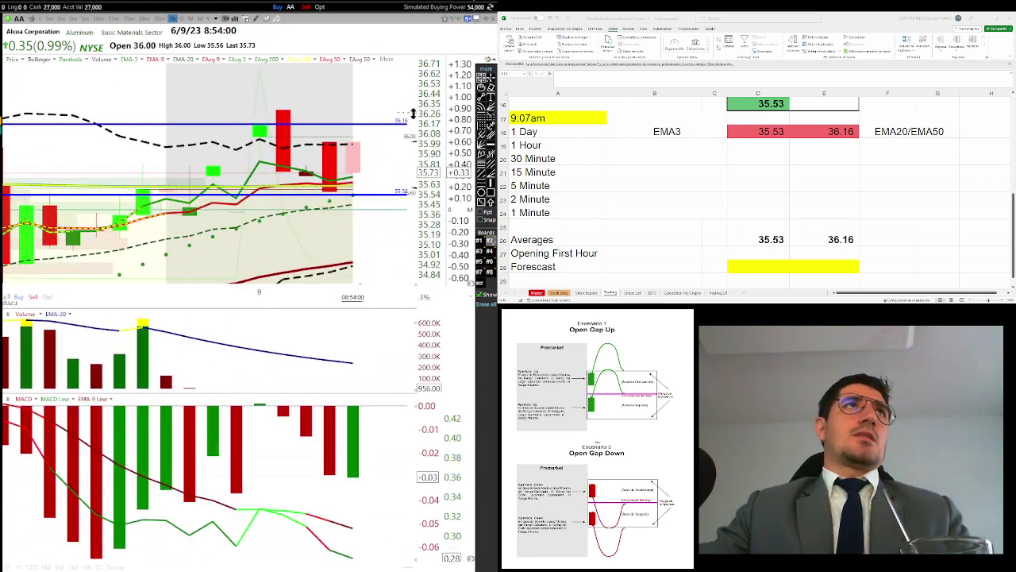
drag(412, 111, 419, 54)
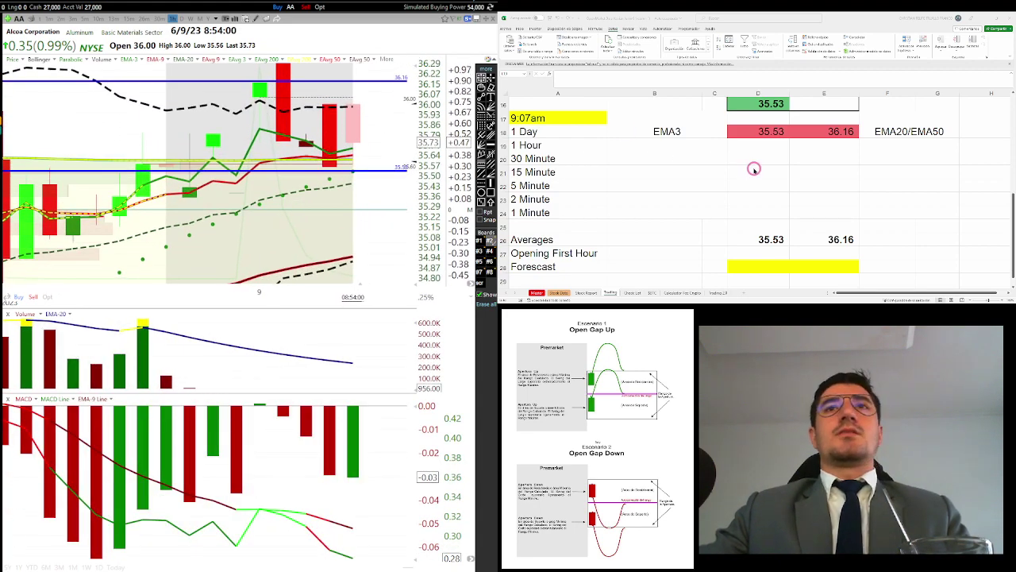
click(913, 145)
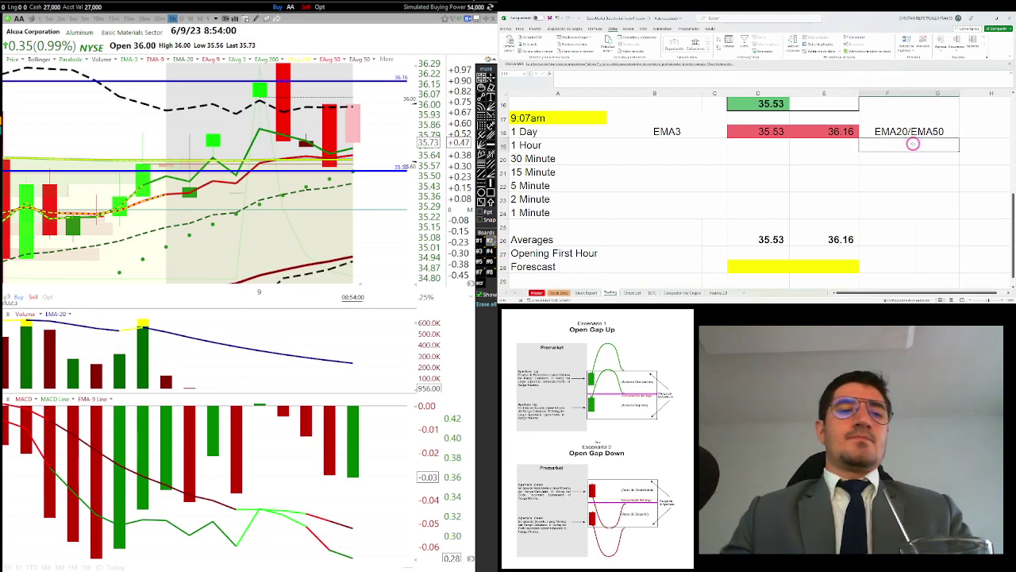
text(bul)
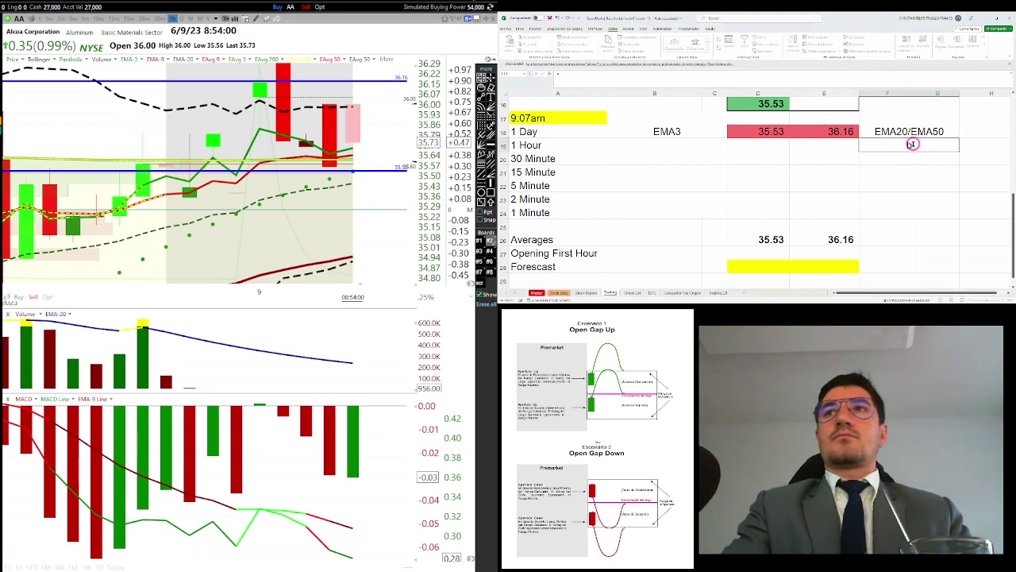
key(BackSpace)
key(BackSpace)
key(BackSpace)
text(Bear)
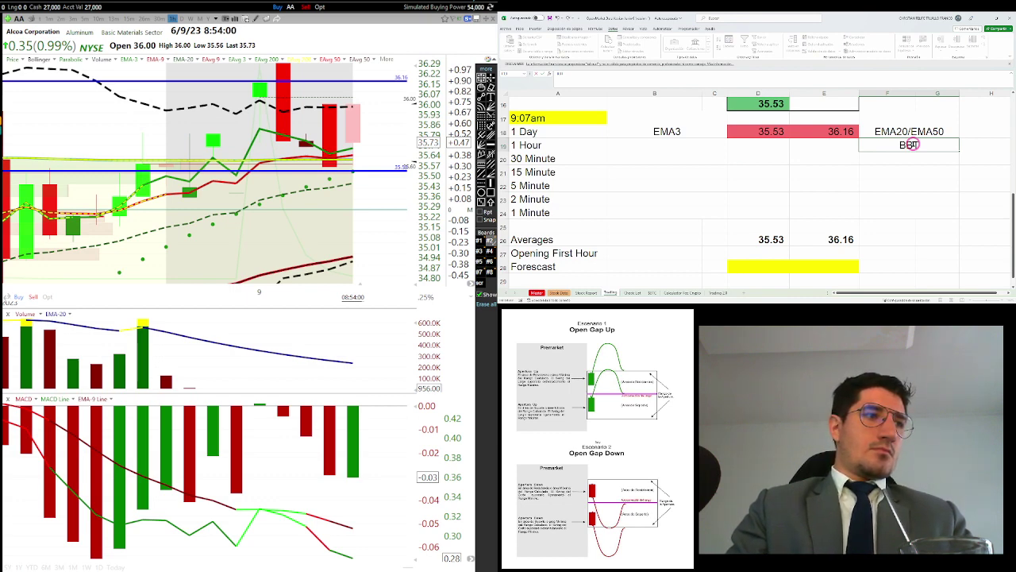
Read the upper Bollinger value of the latest 1 Hour candle and enter 35.98 as the 1 Hour upper level in E19
key(Left)
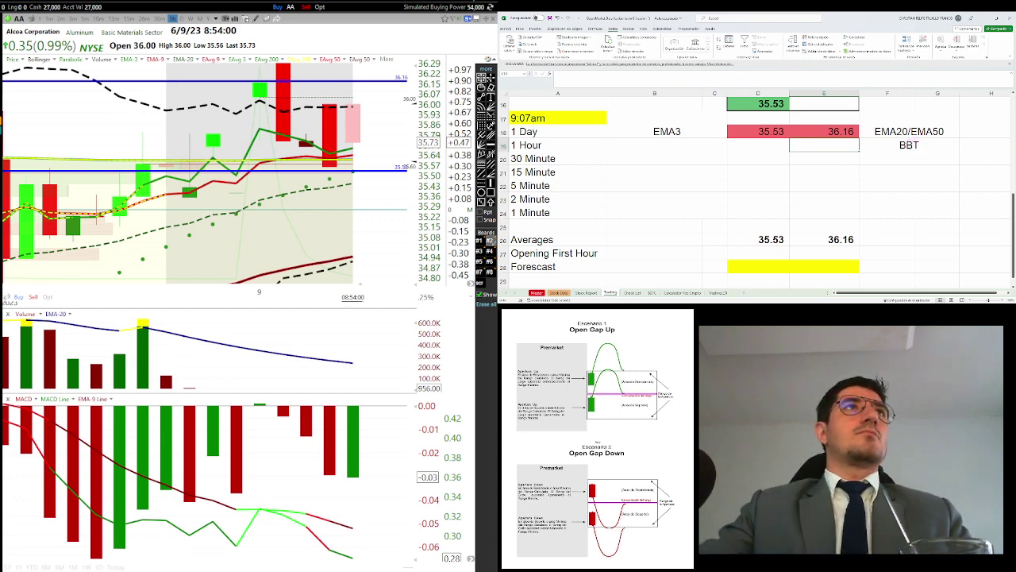
click(352, 229)
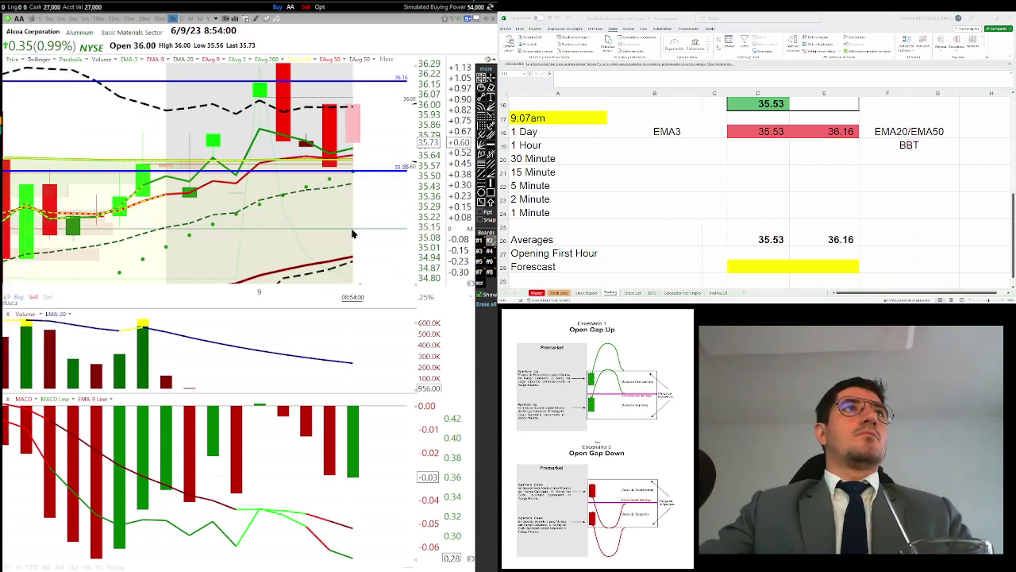
right_click(353, 233)
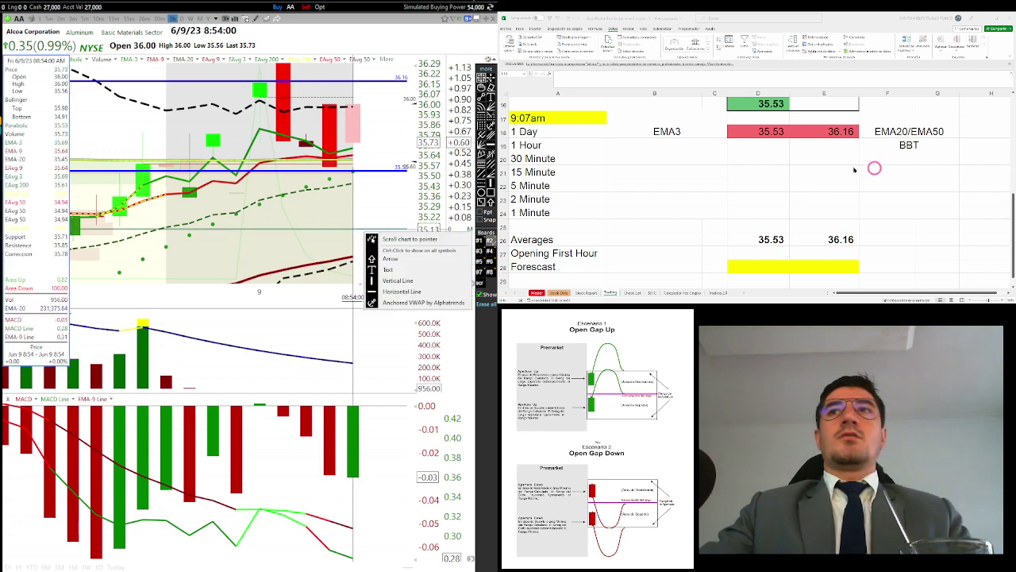
click(834, 132)
click(838, 146)
text(35.98)
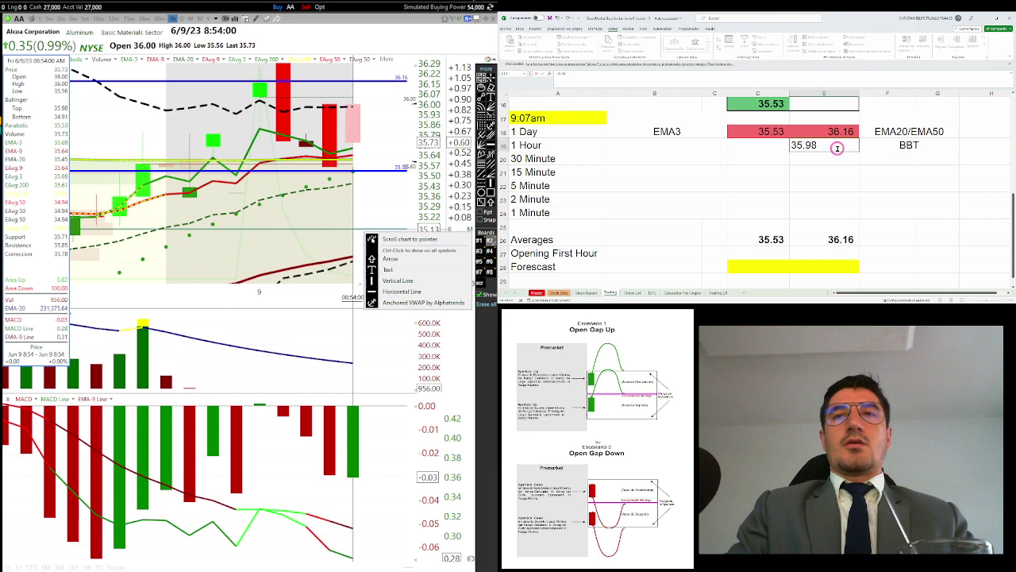
key(Left)
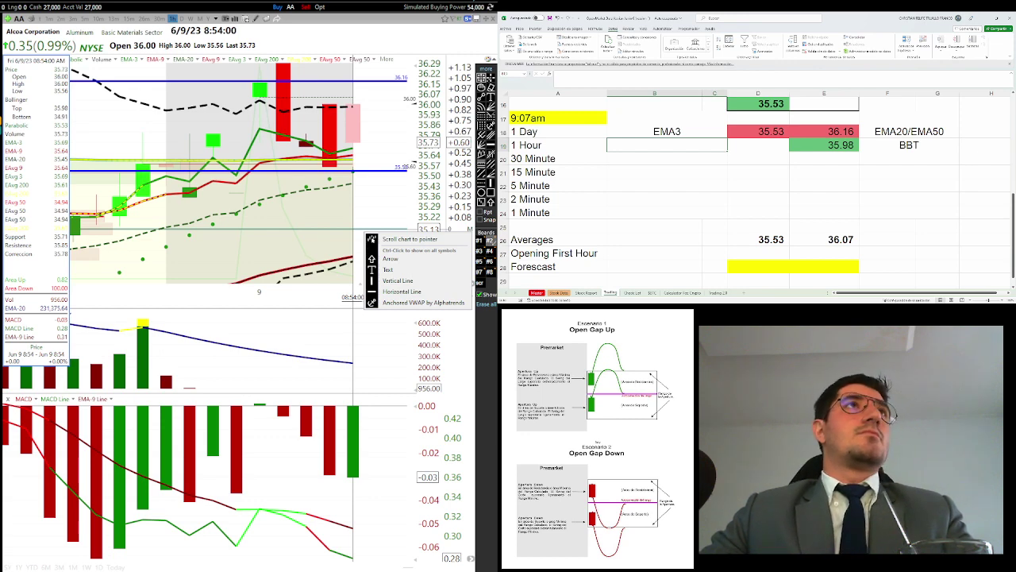
click(400, 223)
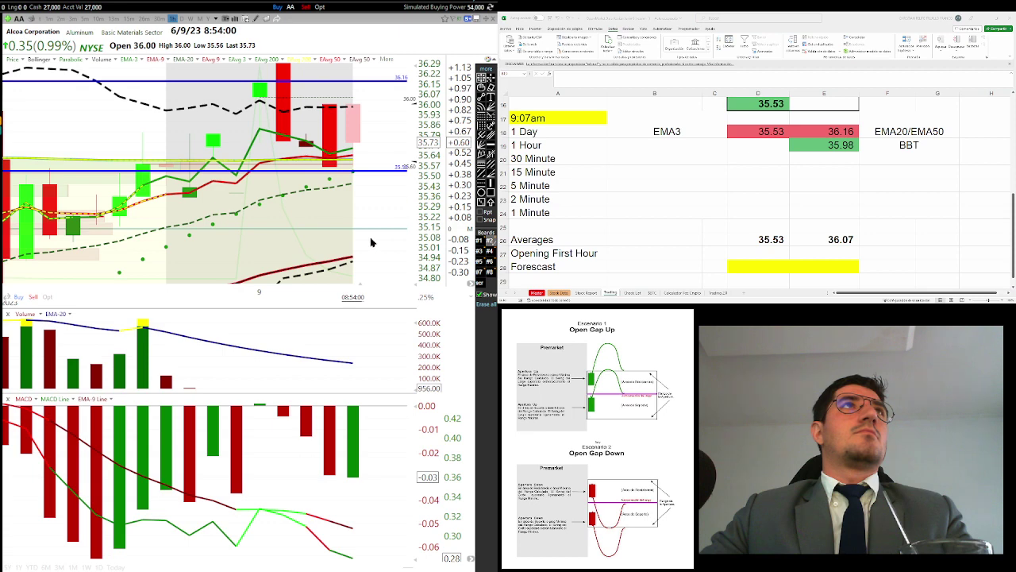
mouse_move(413, 66)
mouse_down()
mouse_move(417, 79)
mouse_move(413, 52)
mouse_up()
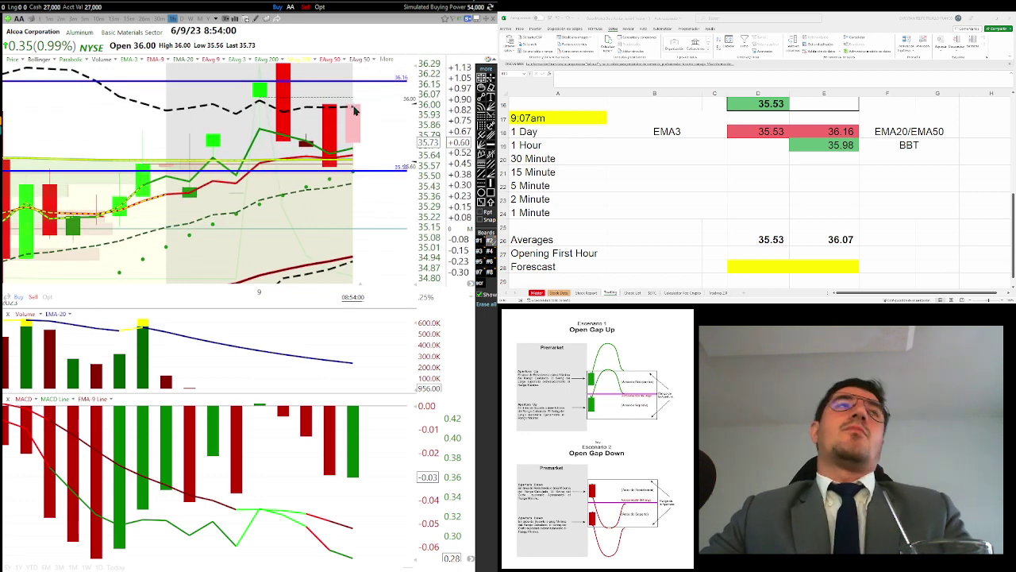
mouse_move(355, 107)
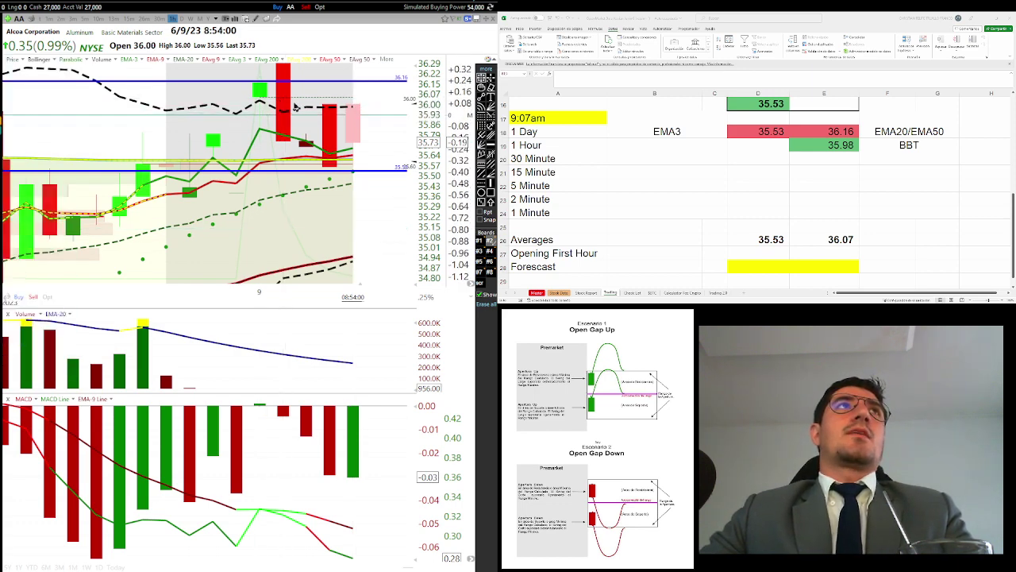
drag(409, 73, 408, 104)
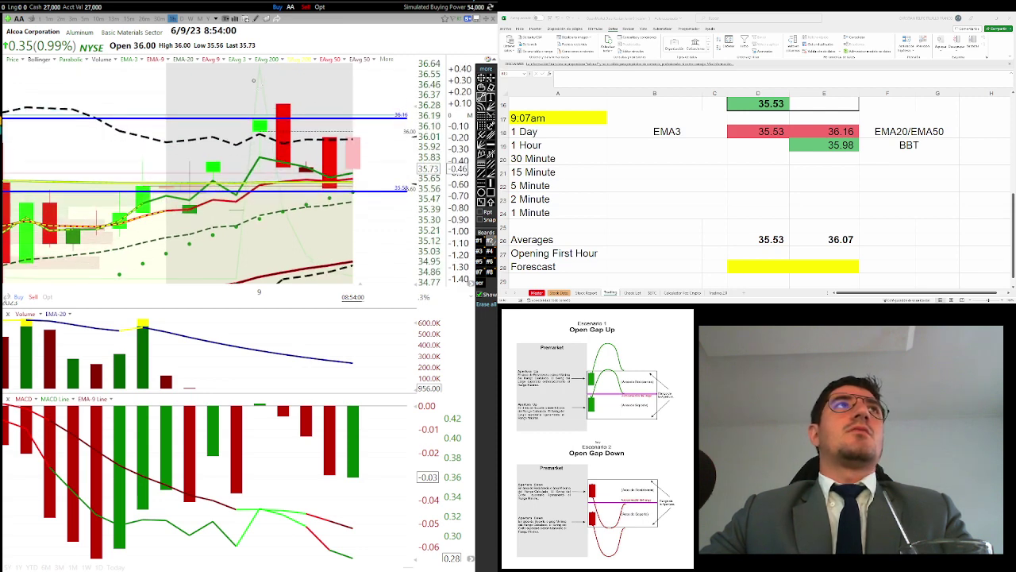
drag(256, 65, 406, 178)
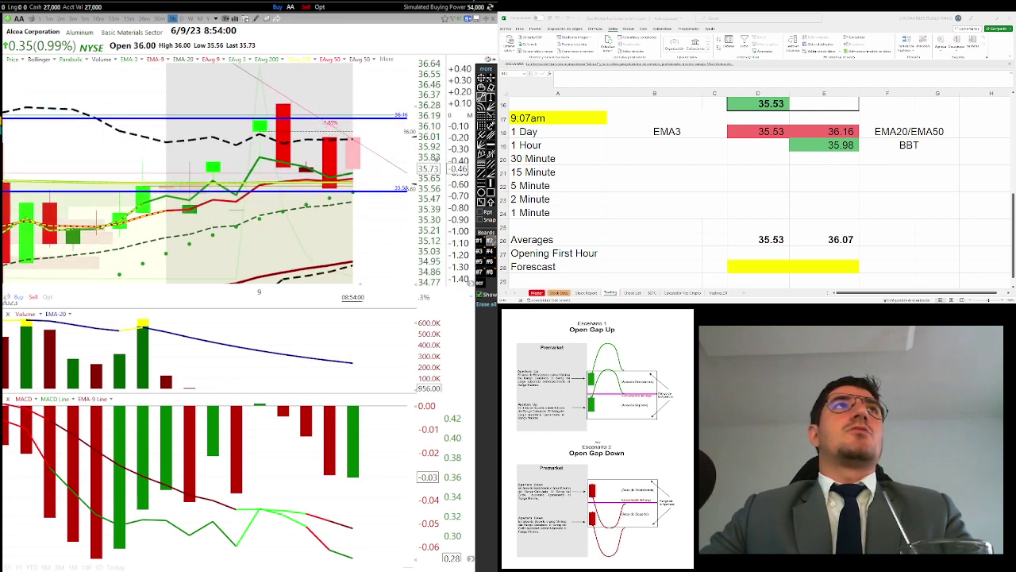
right_click(339, 137)
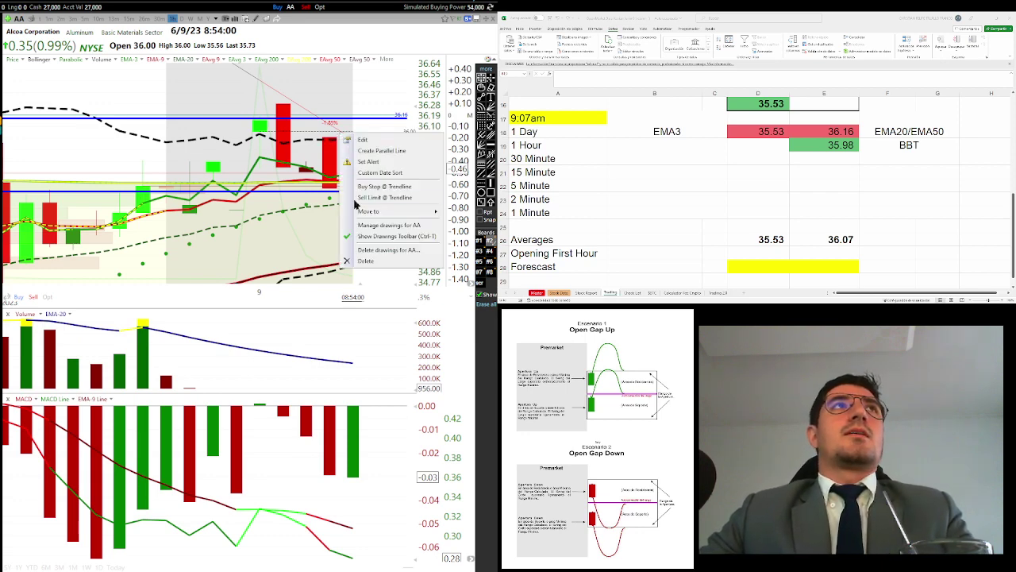
click(380, 266)
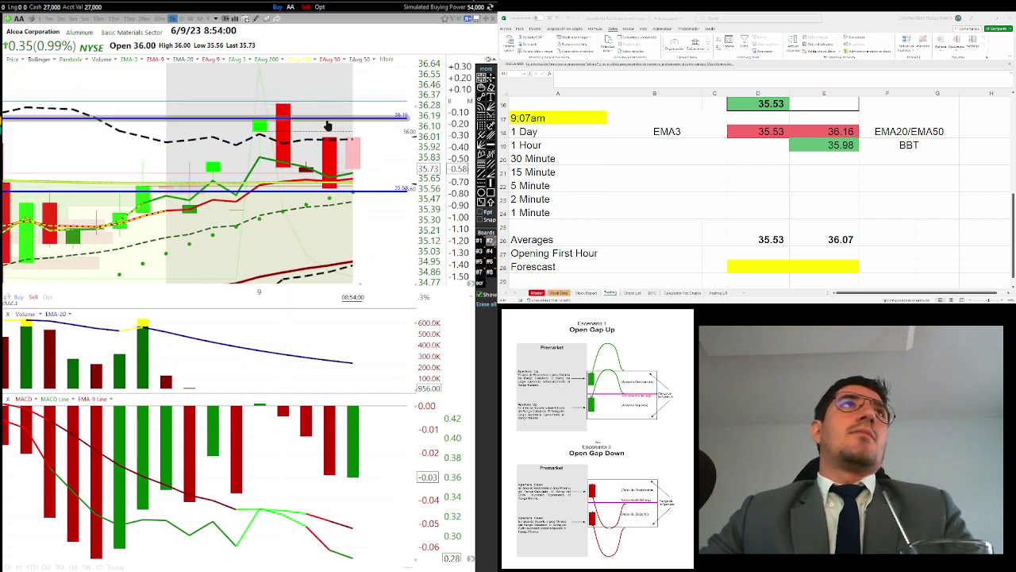
Lower the upper blue horizontal line on the 1 Hour chart by setting its value to 36.07
right_click(397, 123)
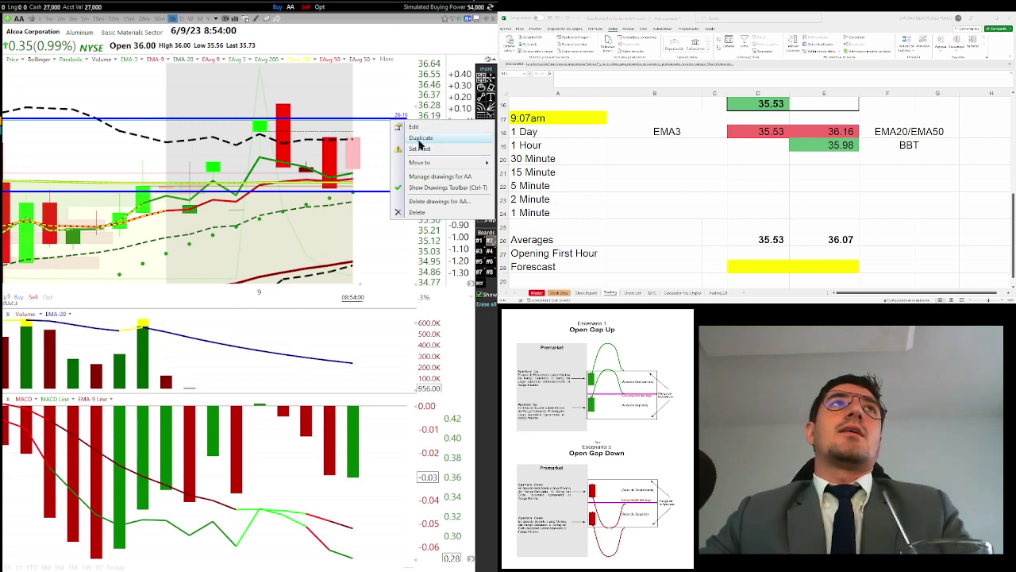
click(419, 128)
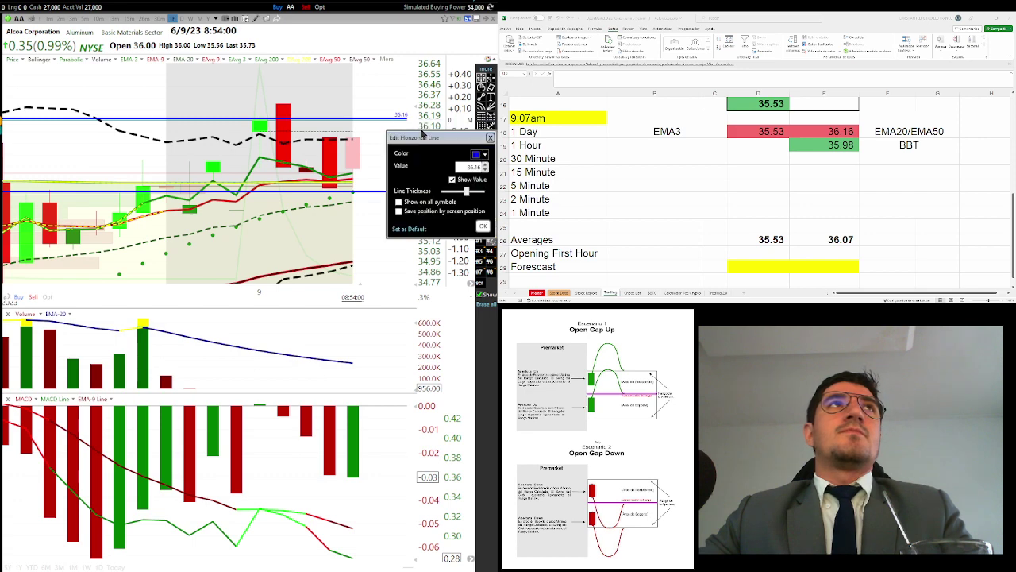
click(485, 170)
click(485, 170)
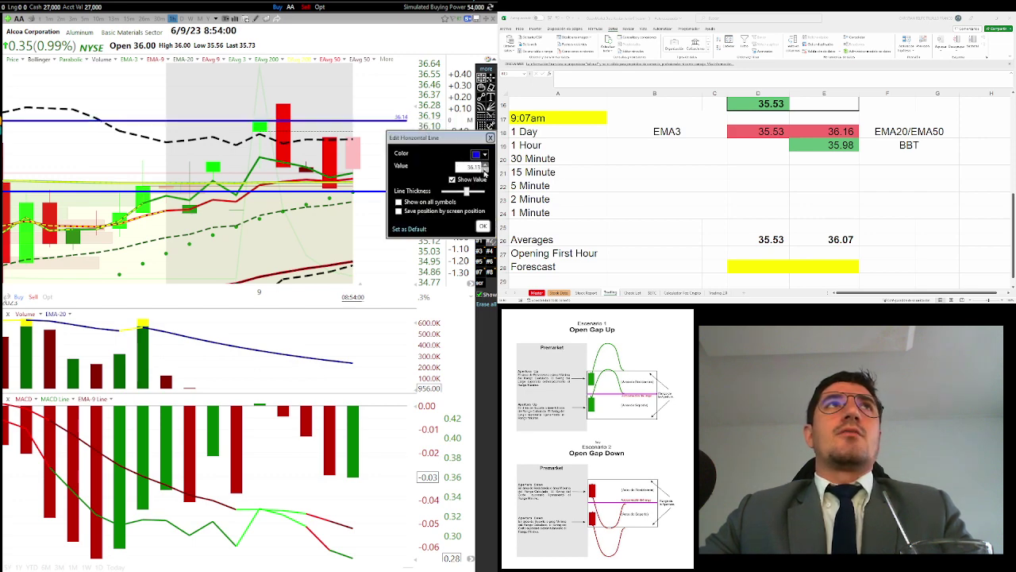
click(486, 170)
click(485, 170)
click(485, 170)
click(485, 170)
click(486, 170)
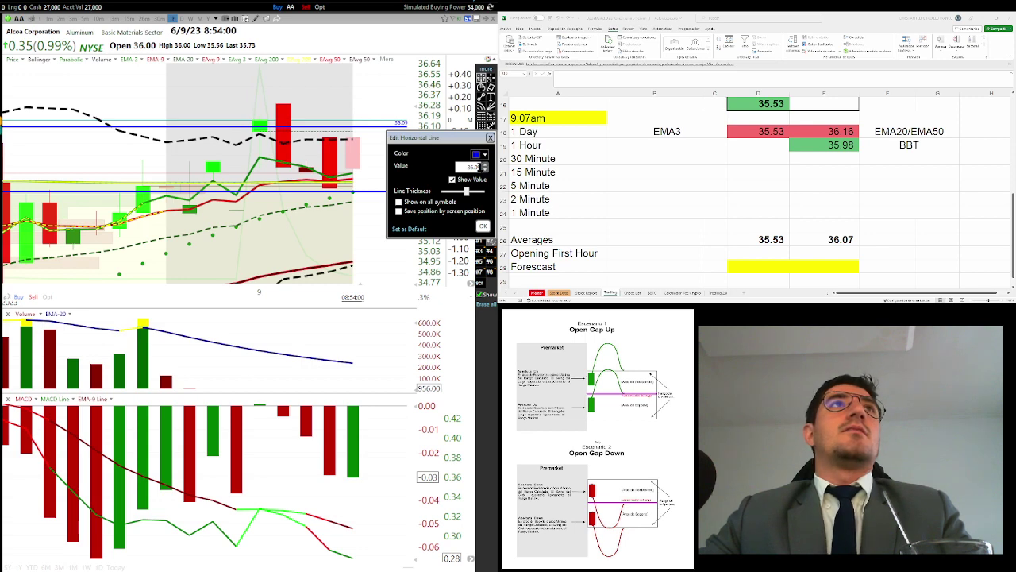
click(485, 170)
click(486, 170)
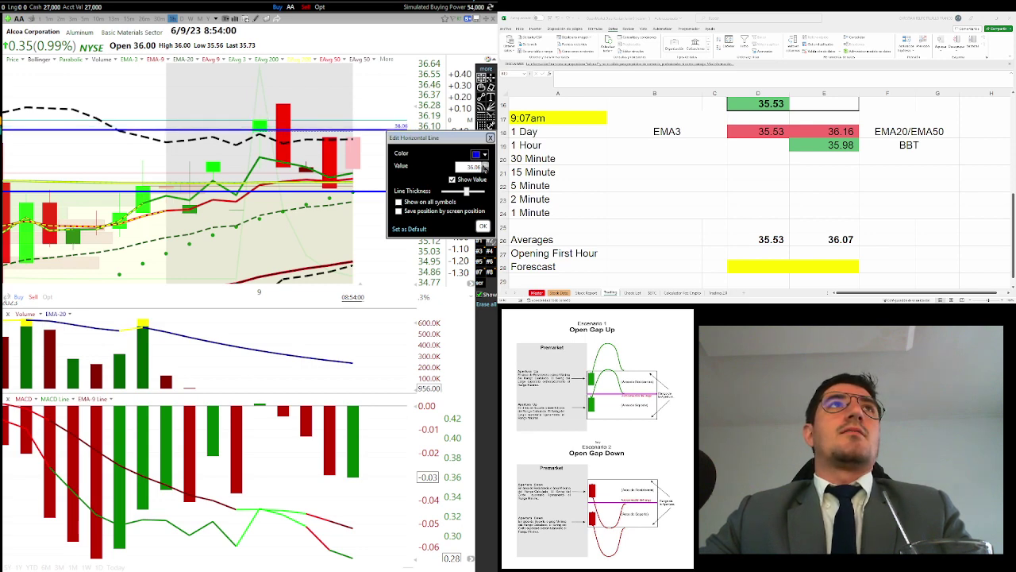
click(482, 227)
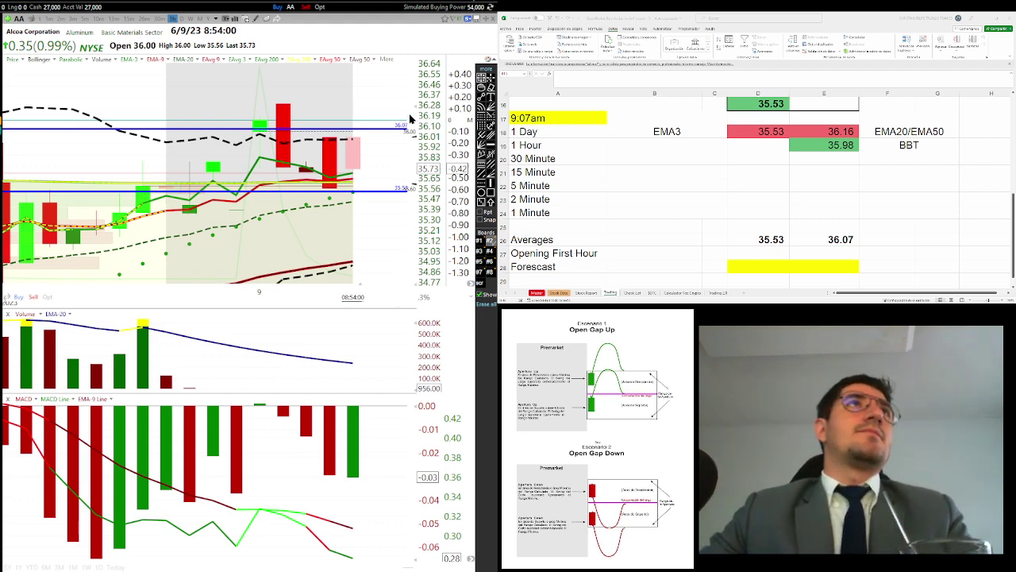
Examine the 1 Hour chart's recent candles and the Range GAP (33%) values per candlestick type on the Trading and Stock Report sheets
drag(410, 118, 419, 50)
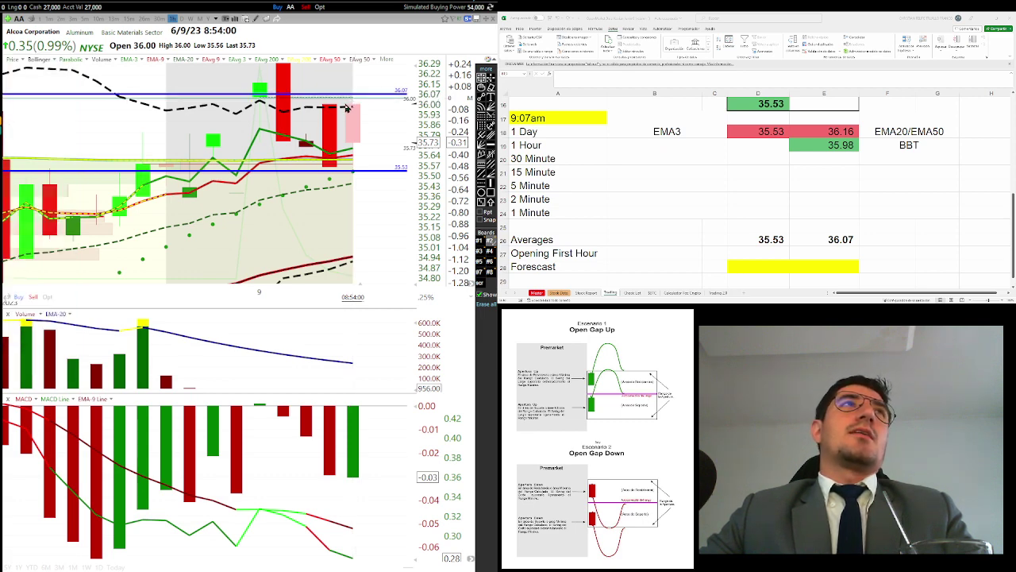
scroll(305, 212, down, 1)
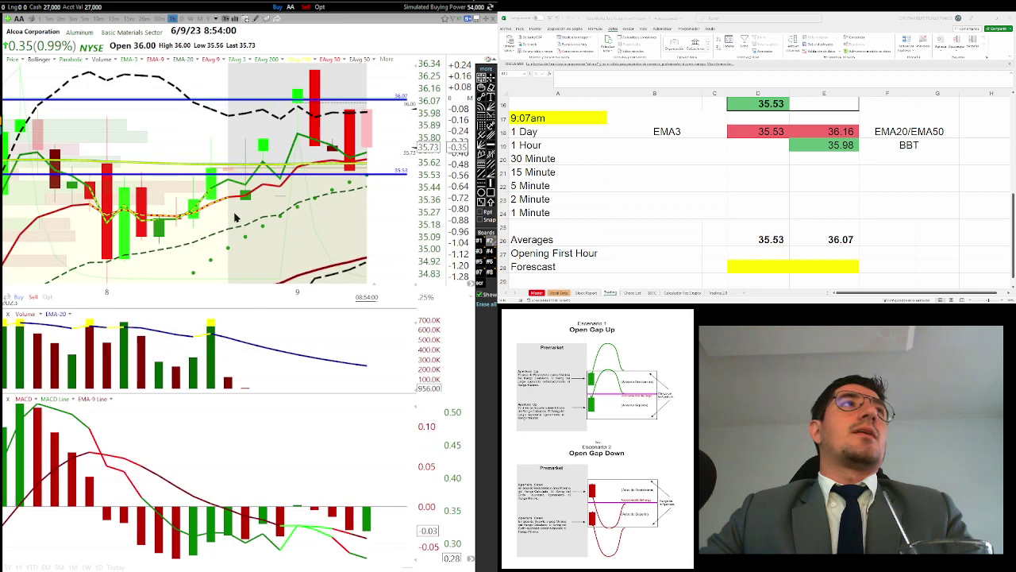
scroll(235, 216, down, 1)
scroll(223, 197, up, 2)
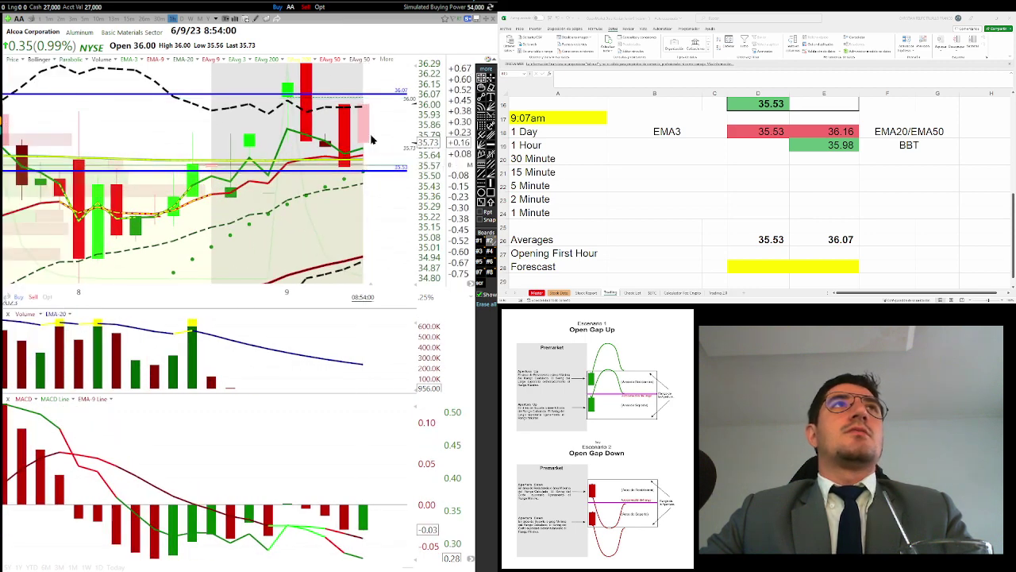
scroll(605, 123, up, 2)
scroll(605, 123, up, 2)
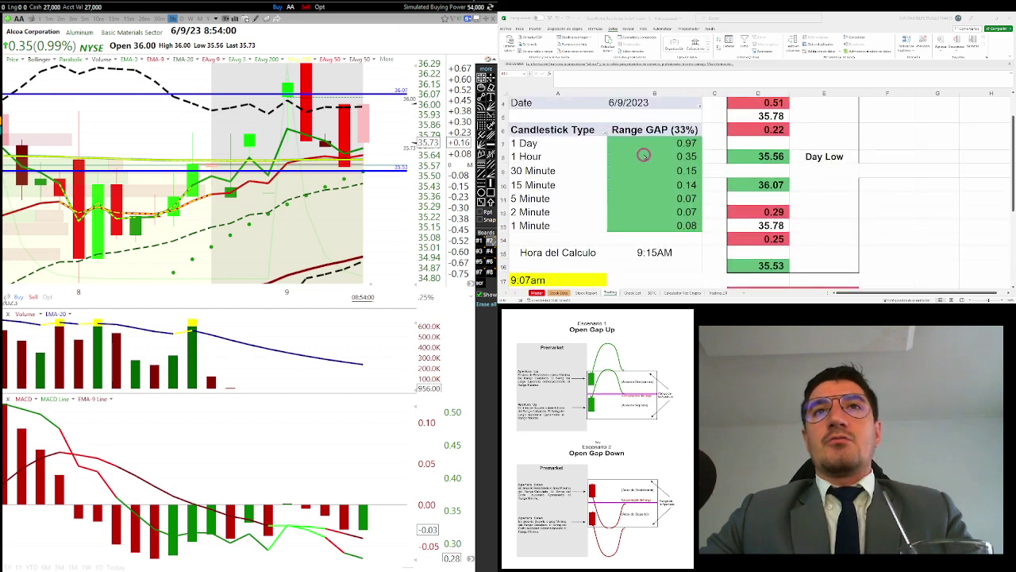
click(675, 156)
drag(676, 170, 682, 224)
click(586, 293)
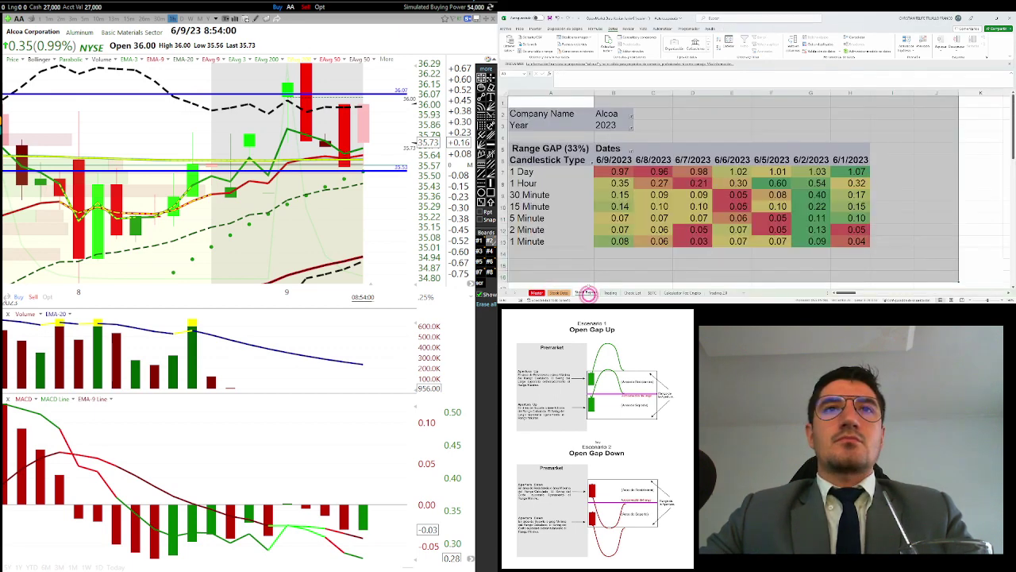
click(622, 181)
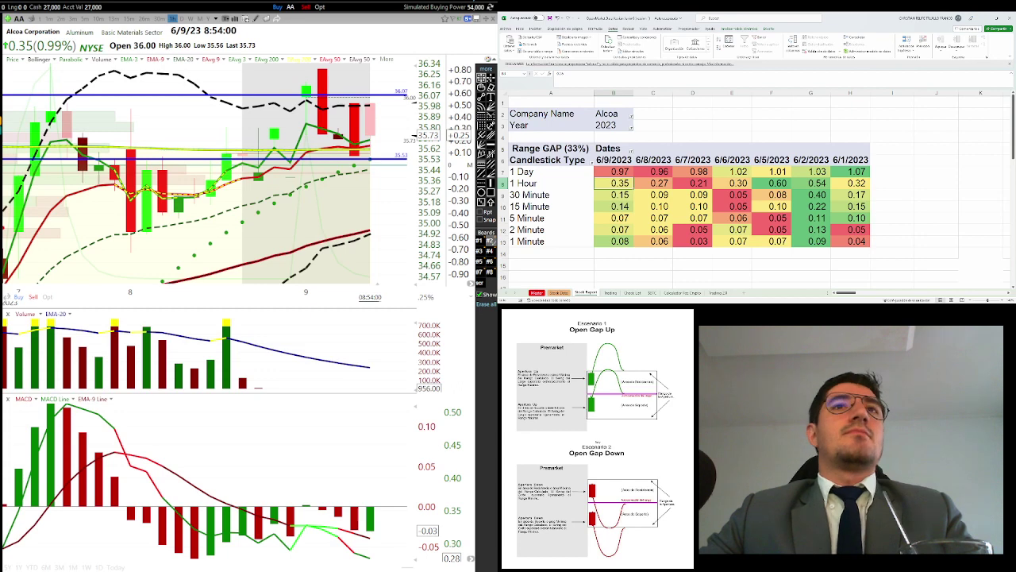
click(610, 293)
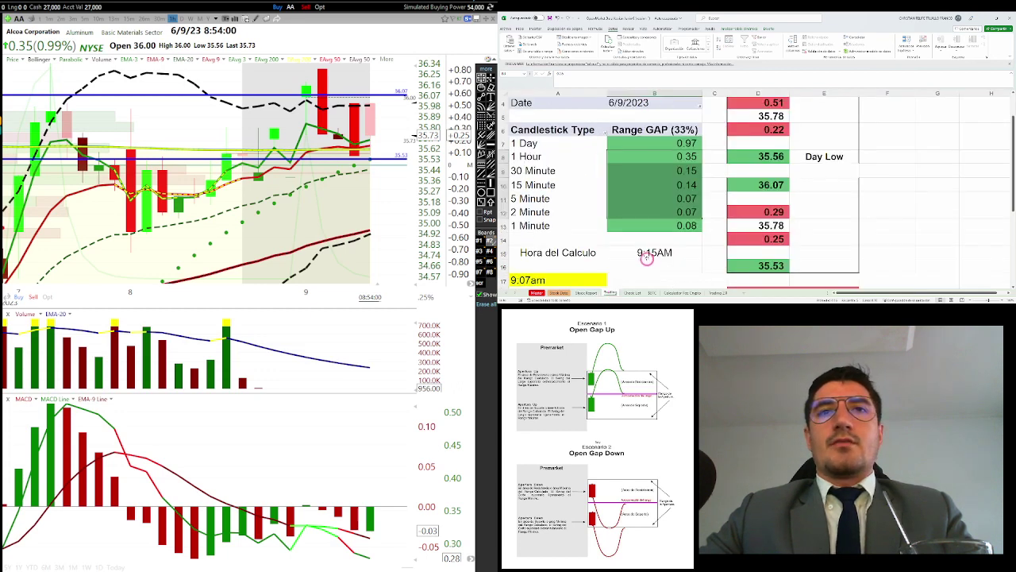
Check the latest 1 Hour candle's indicator values, and enter EMA200 as the 1 Hour lower indicator in B19 and 35.61 in D19
scroll(647, 258, down, 4)
click(680, 147)
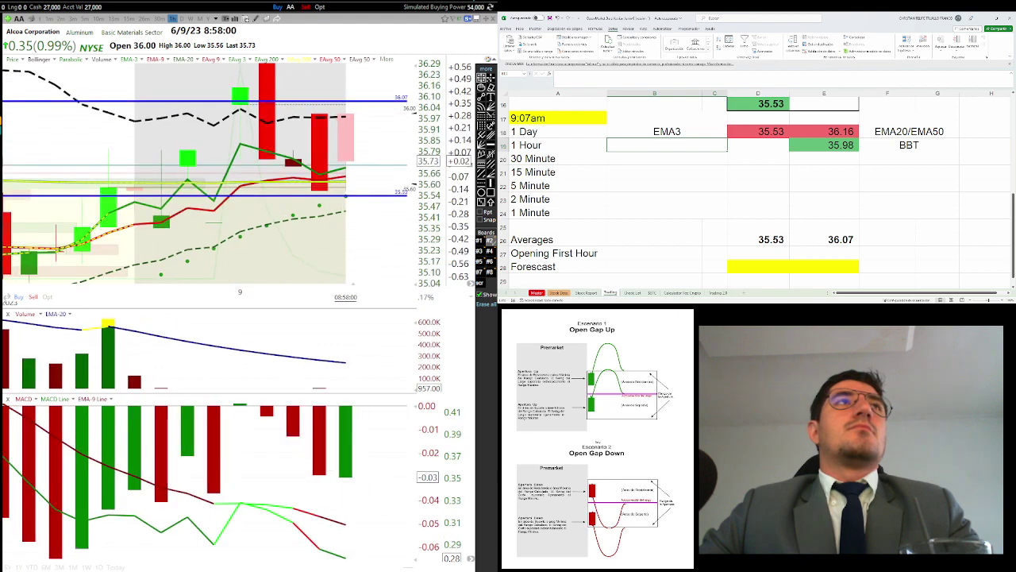
scroll(175, 174, down, 3)
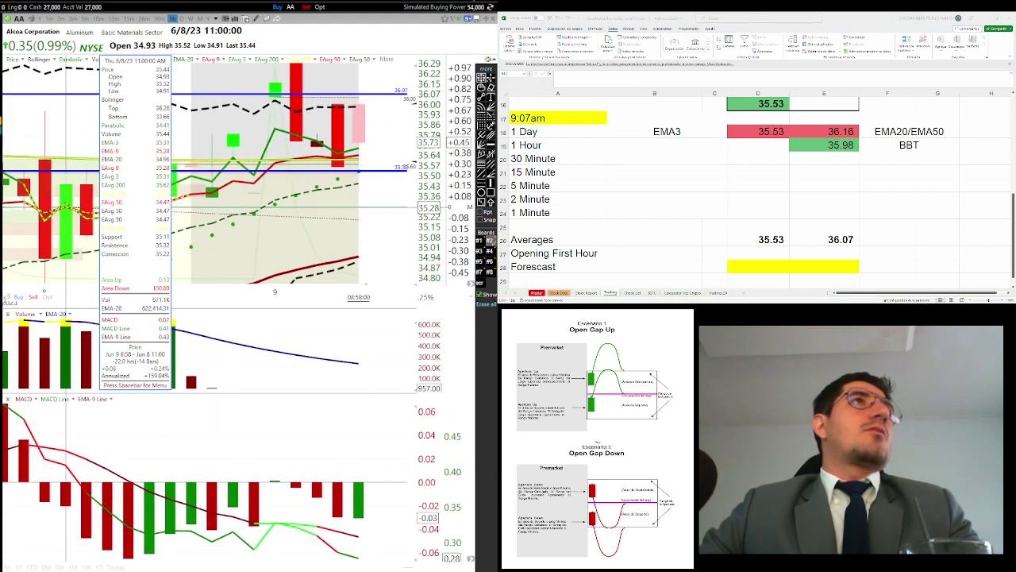
mouse_move(45, 201)
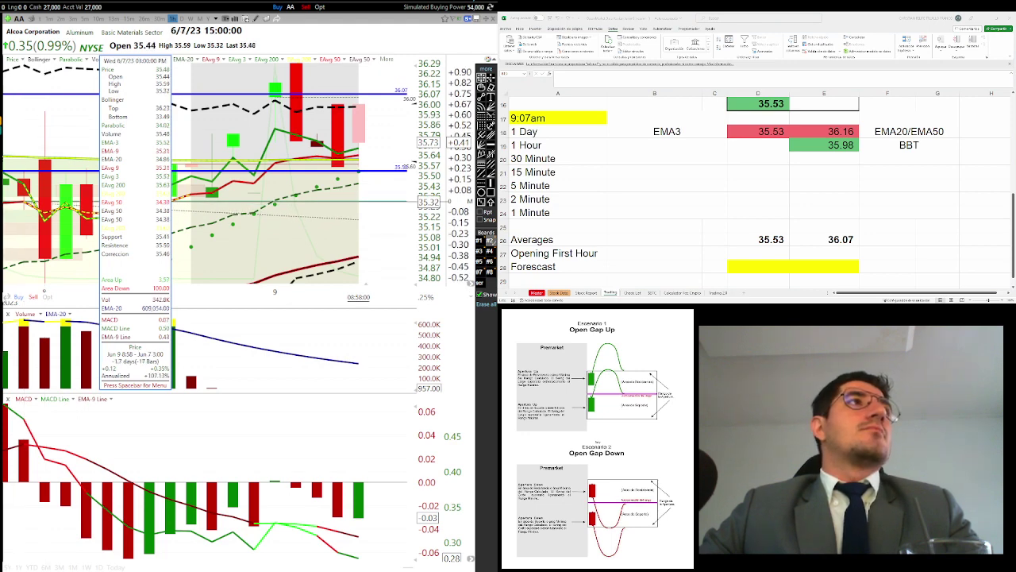
scroll(380, 169, up, 1)
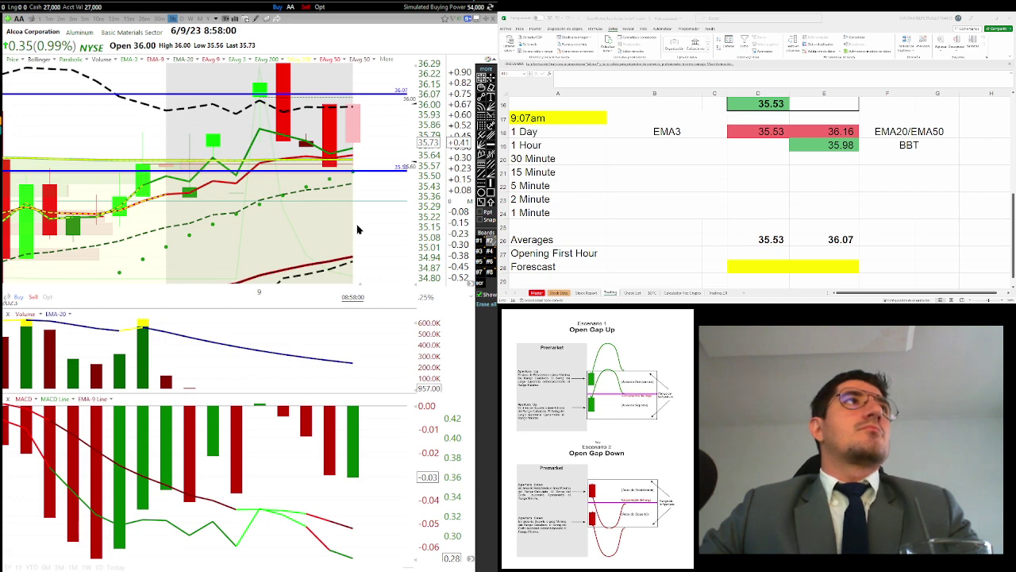
drag(241, 197, 241, 197)
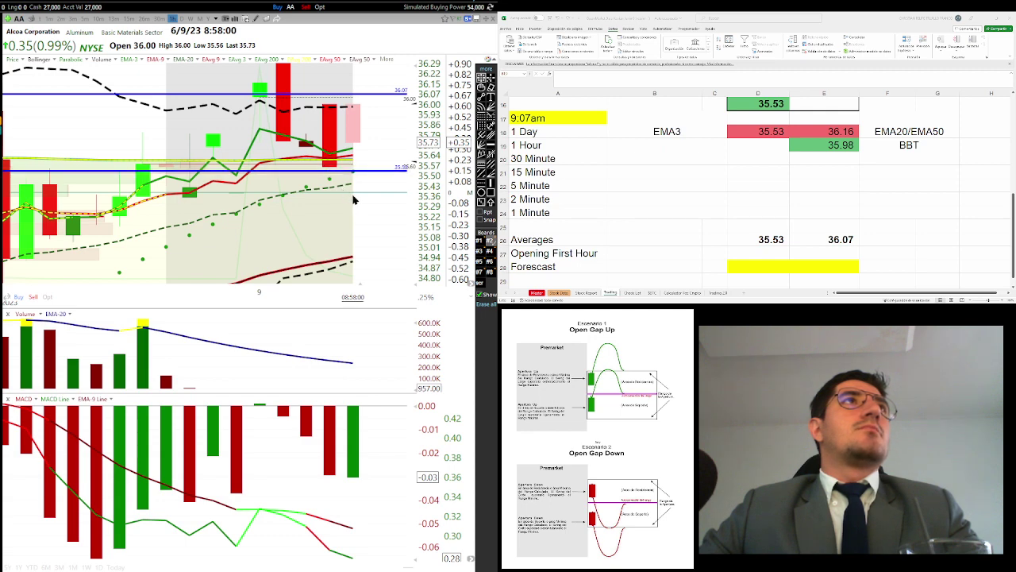
mouse_move(353, 195)
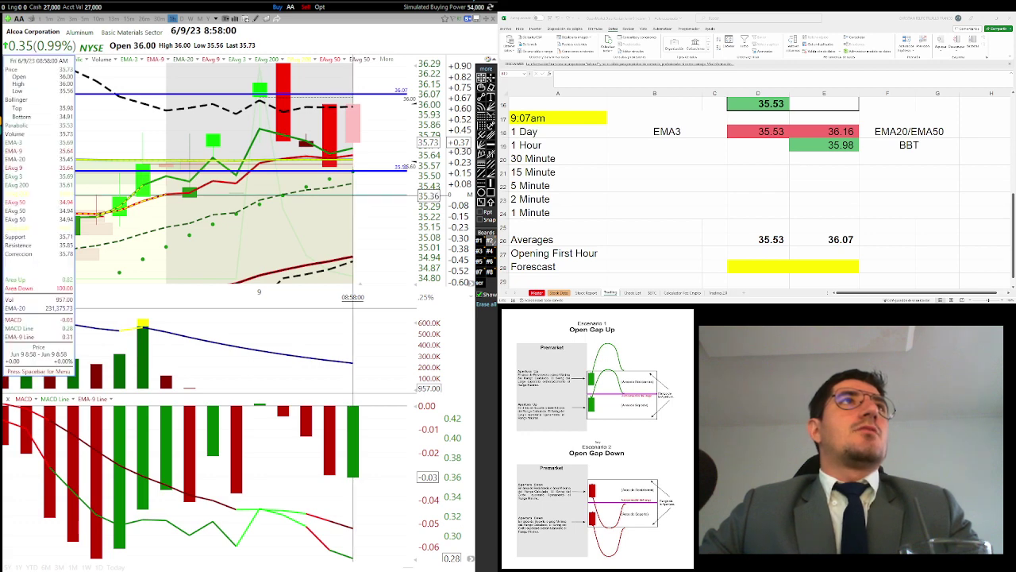
right_click(354, 200)
click(697, 144)
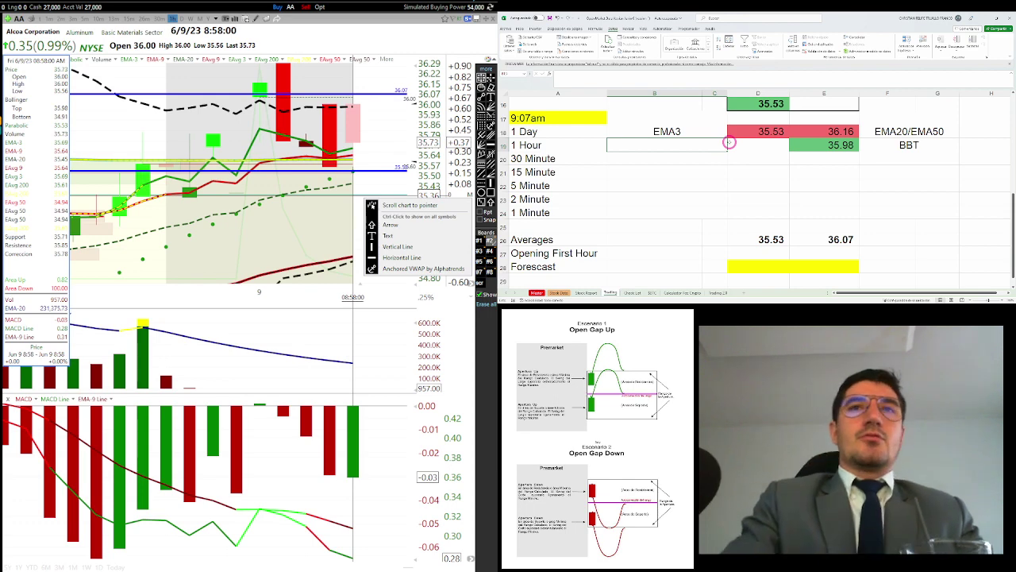
text(EMA200)
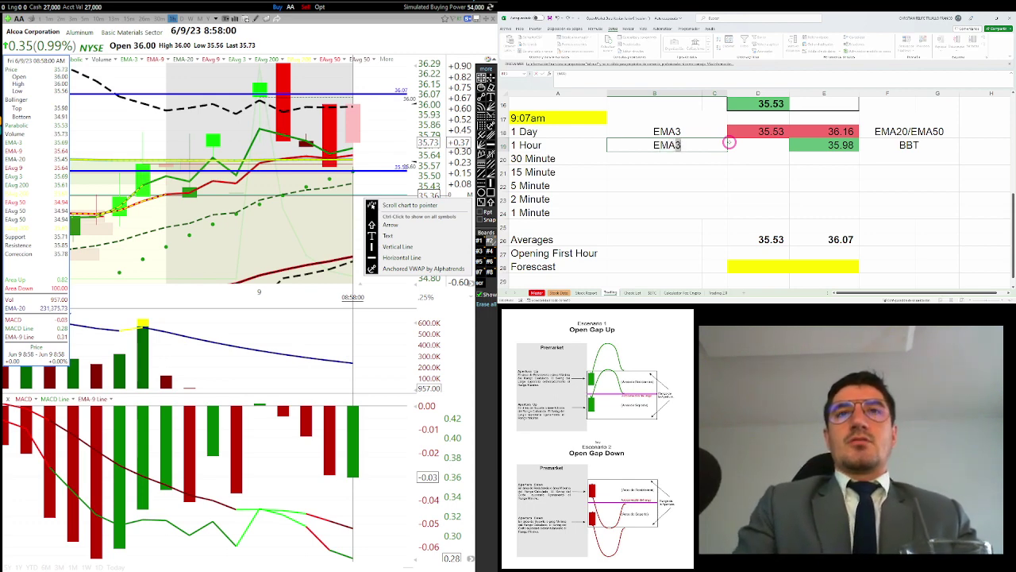
click(729, 144)
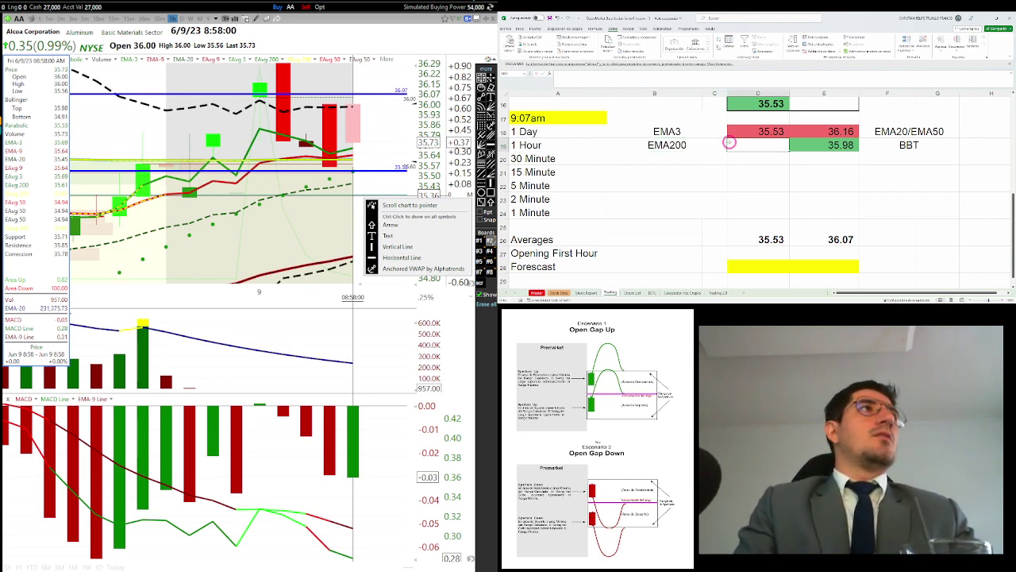
text(35.61)
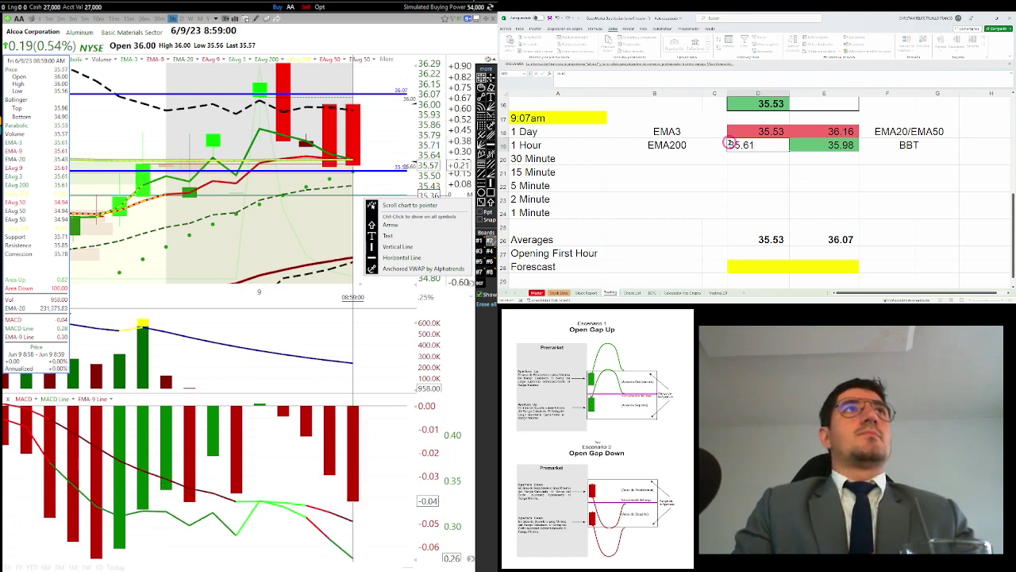
Check the latest 30 Minute candle's indicator values, and enter EMA200 as the 30 Minute lower indicator in B20 and 35.60 in D20
key(Return)
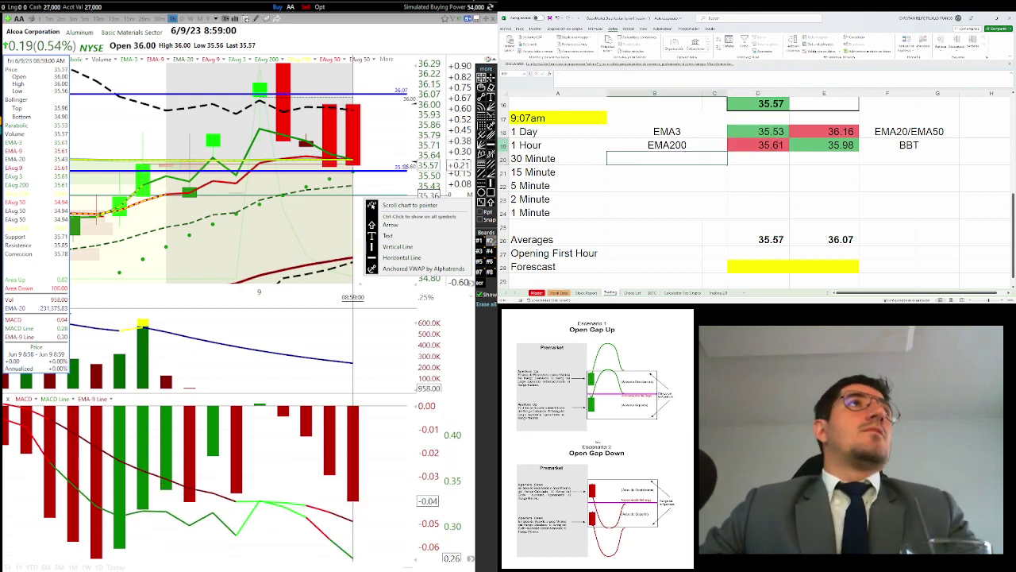
click(172, 35)
click(161, 18)
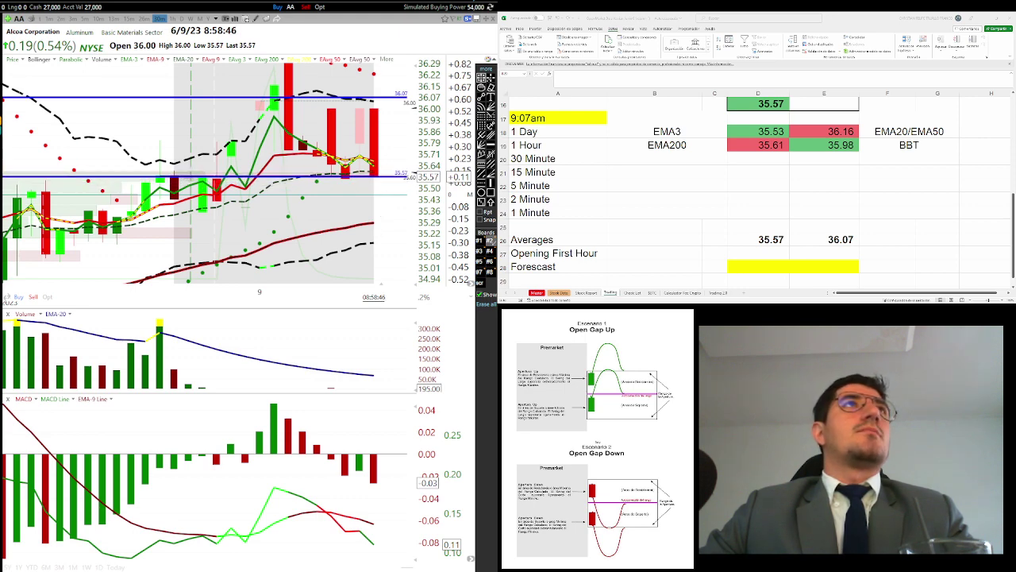
right_click(385, 231)
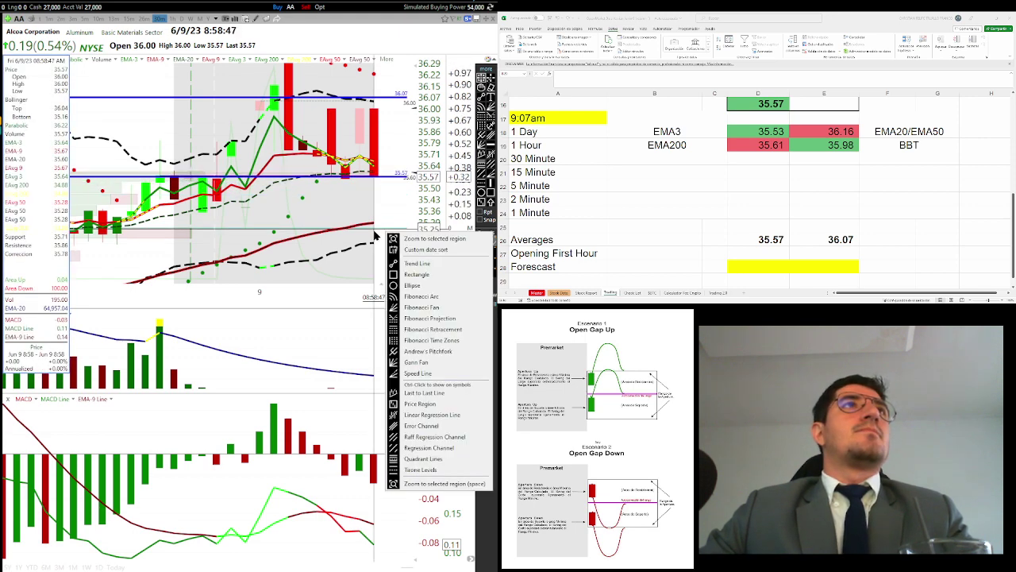
click(680, 156)
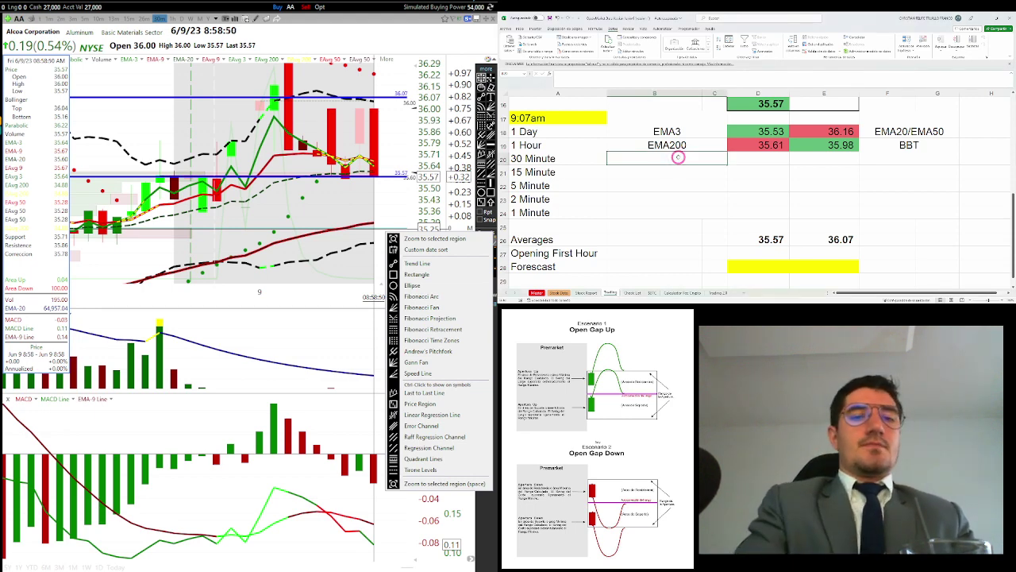
text(E)
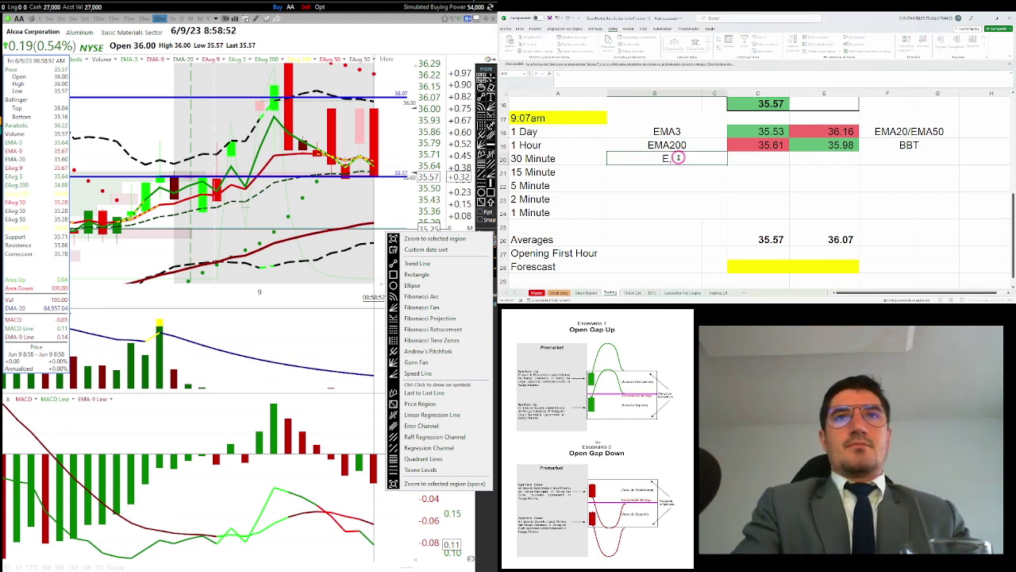
text(EMA200)
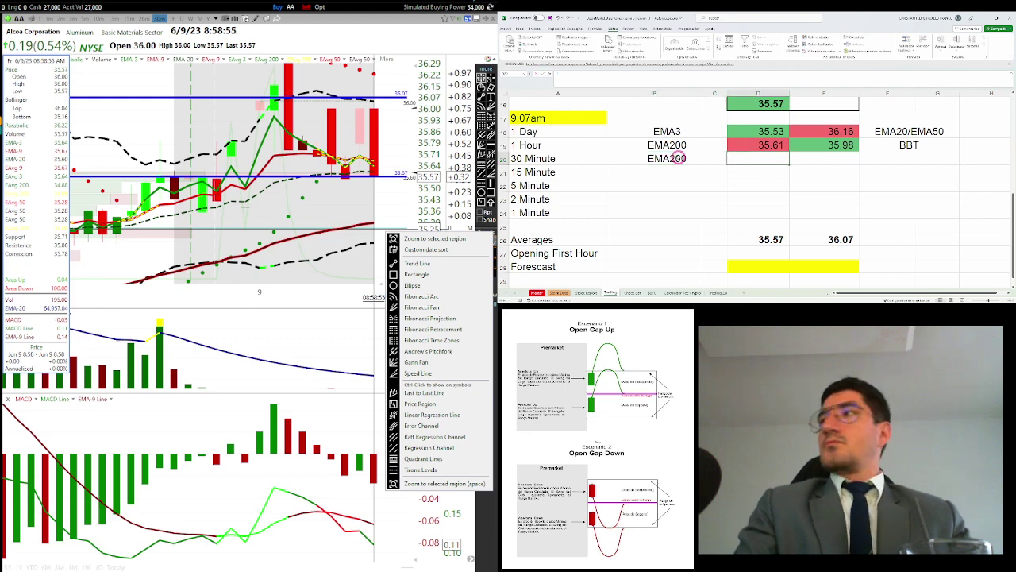
key(Tab)
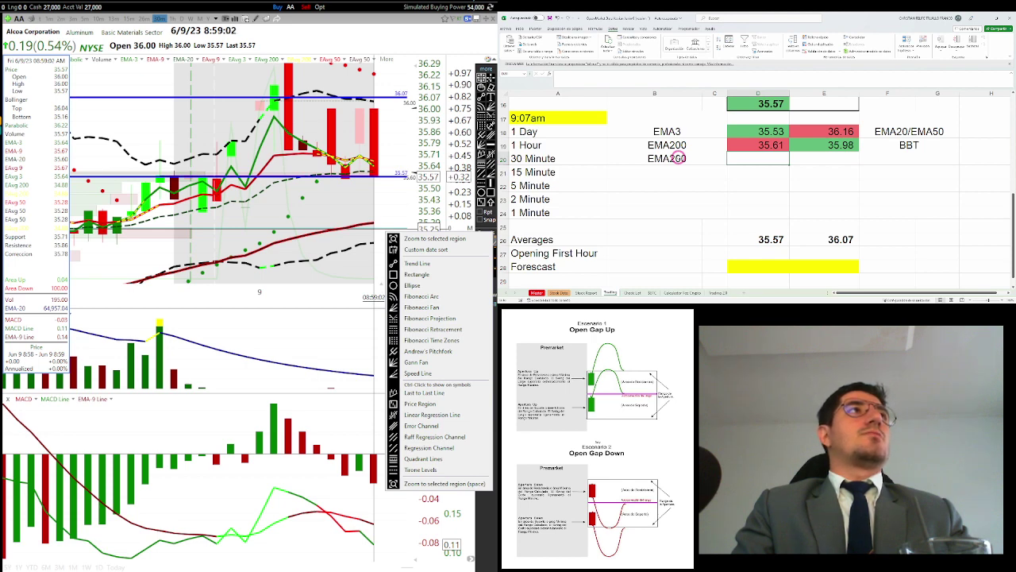
text(35.60)
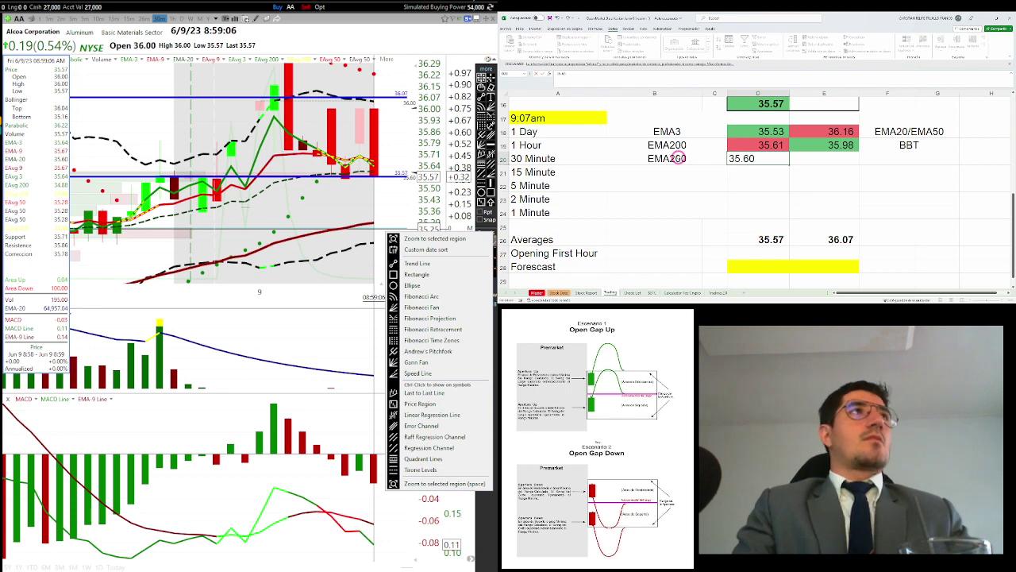
key(Tab)
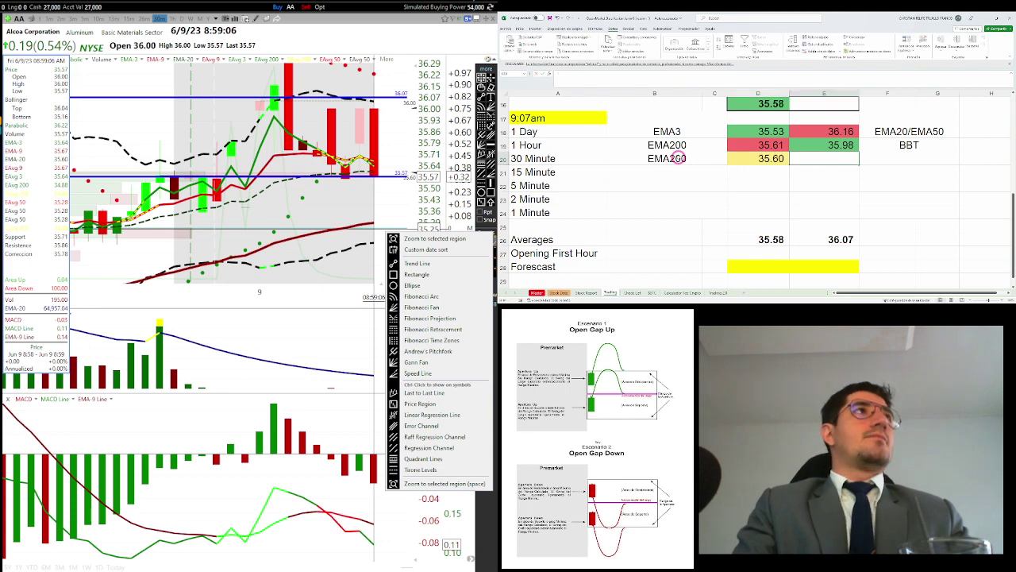
Enter 36.04 as the 30 Minute upper level in E20 and BBT as its indicator in F20
text(36.04)
key(Tab)
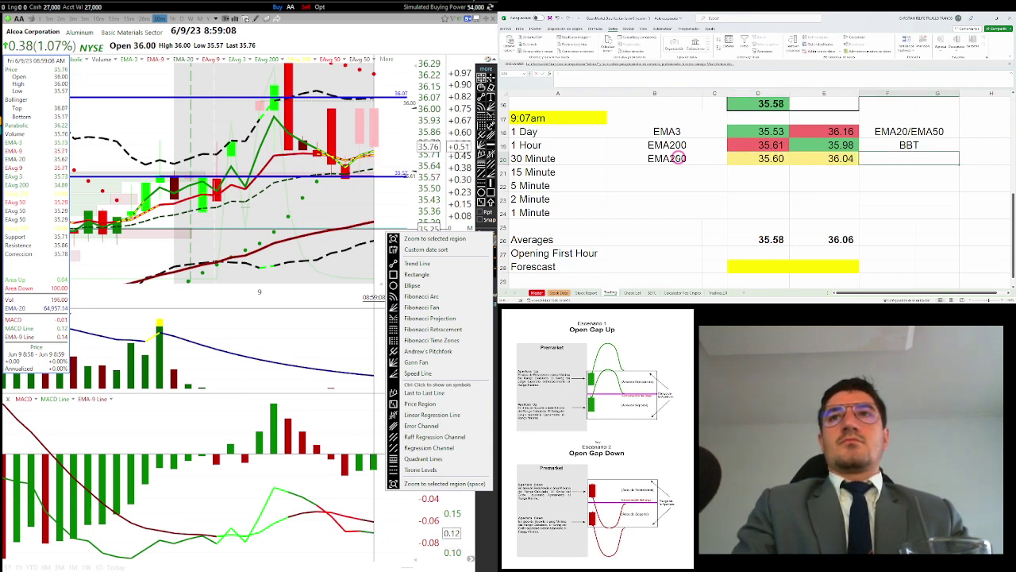
text(BBT)
key(Return)
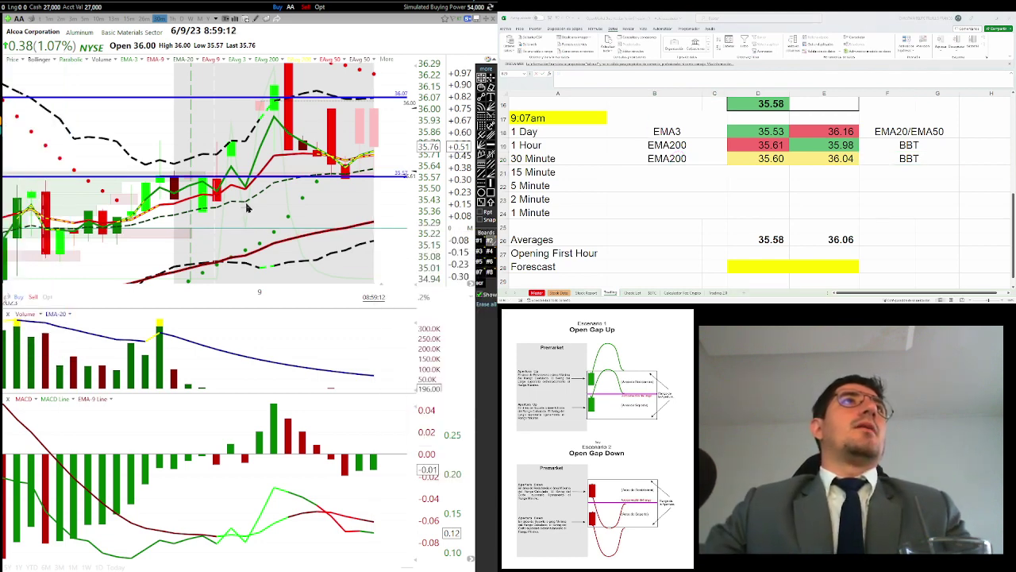
Check the latest 15 Minute candle's indicator values, and enter EMA50 as the 15 Minute lower indicator in B21 and 35.57 in D21
click(127, 18)
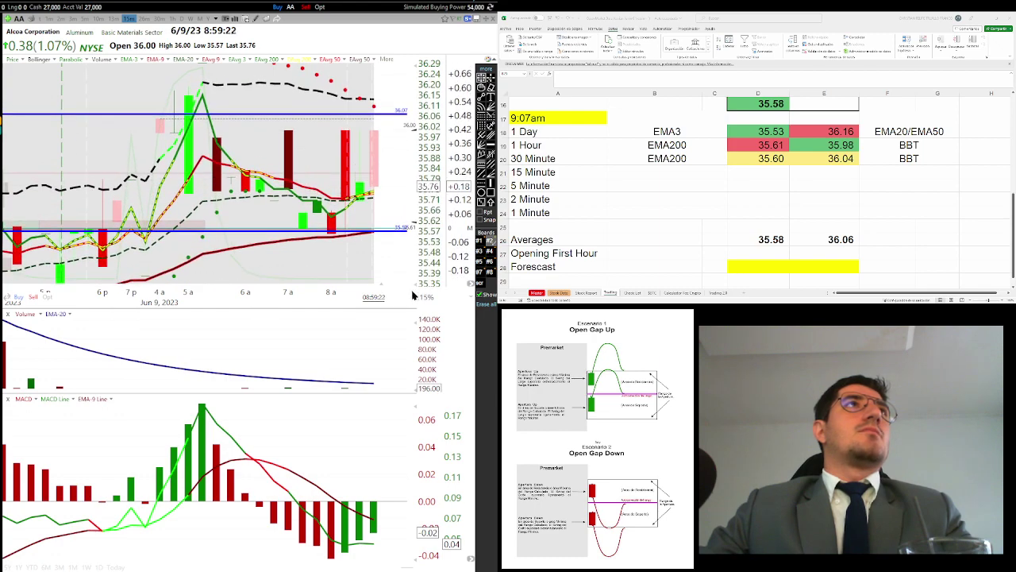
right_click(383, 268)
click(405, 274)
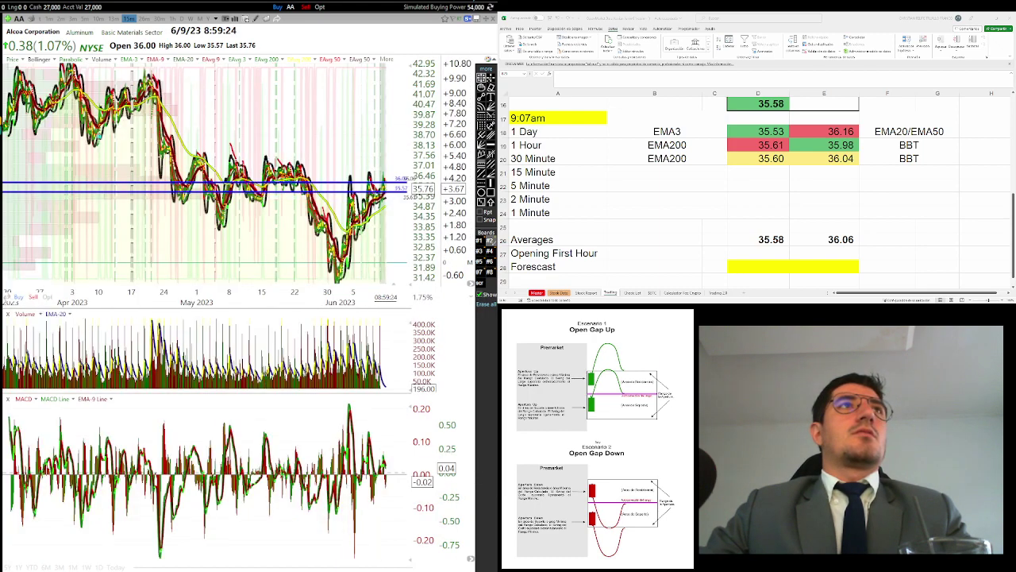
scroll(389, 242, up, 10)
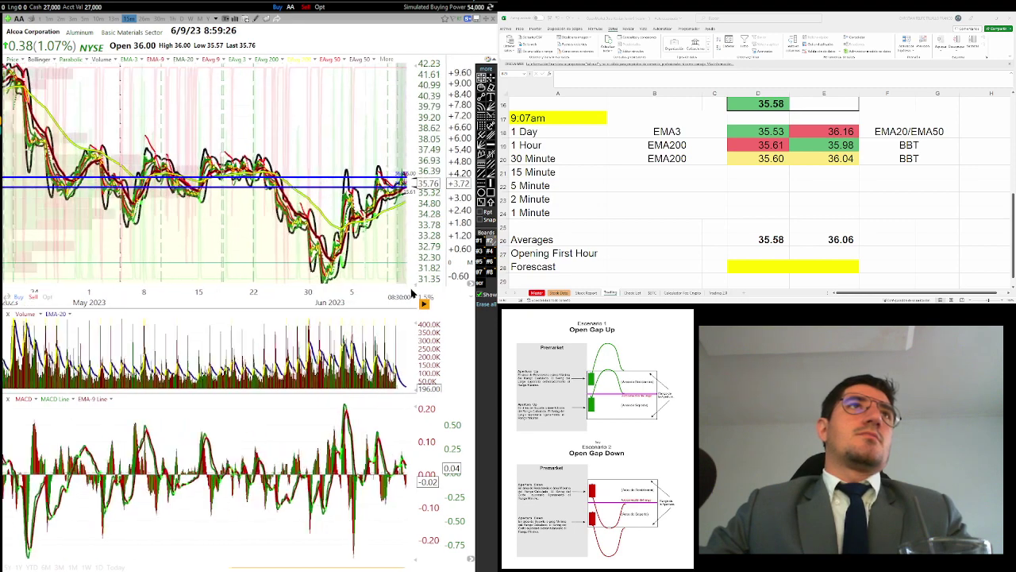
scroll(397, 231, down, 3)
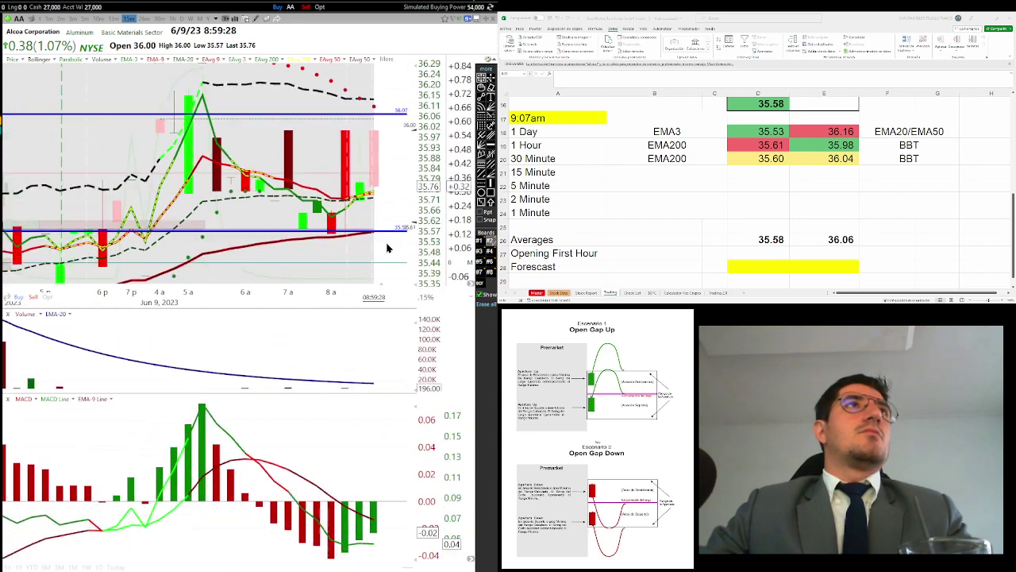
right_click(386, 258)
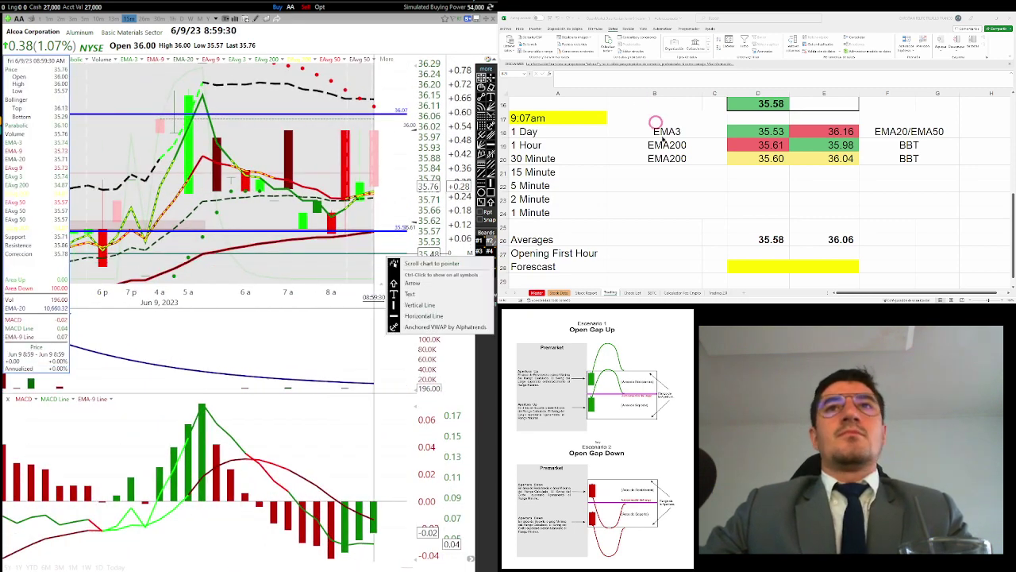
click(688, 176)
text(EMA50)
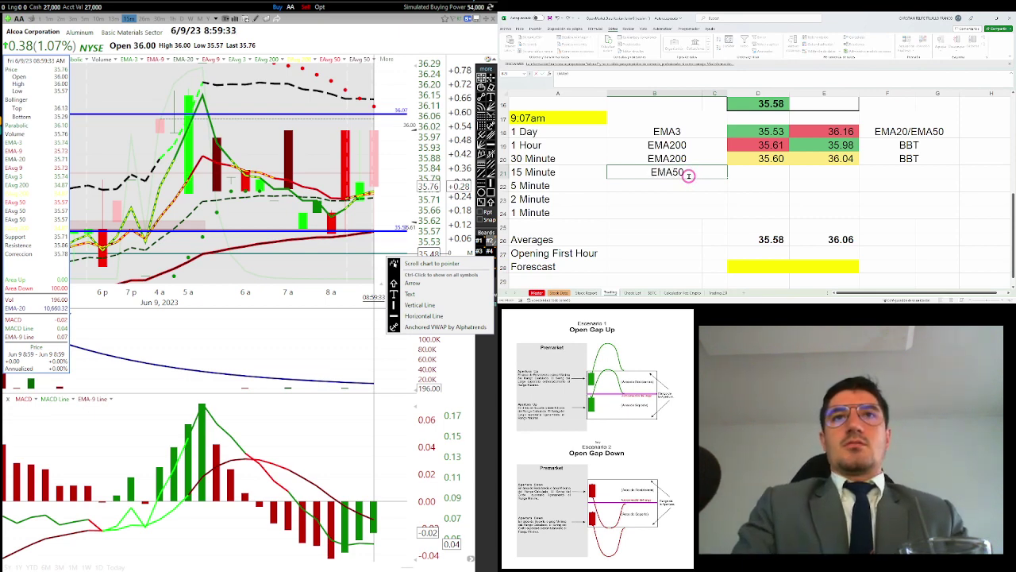
key(Tab)
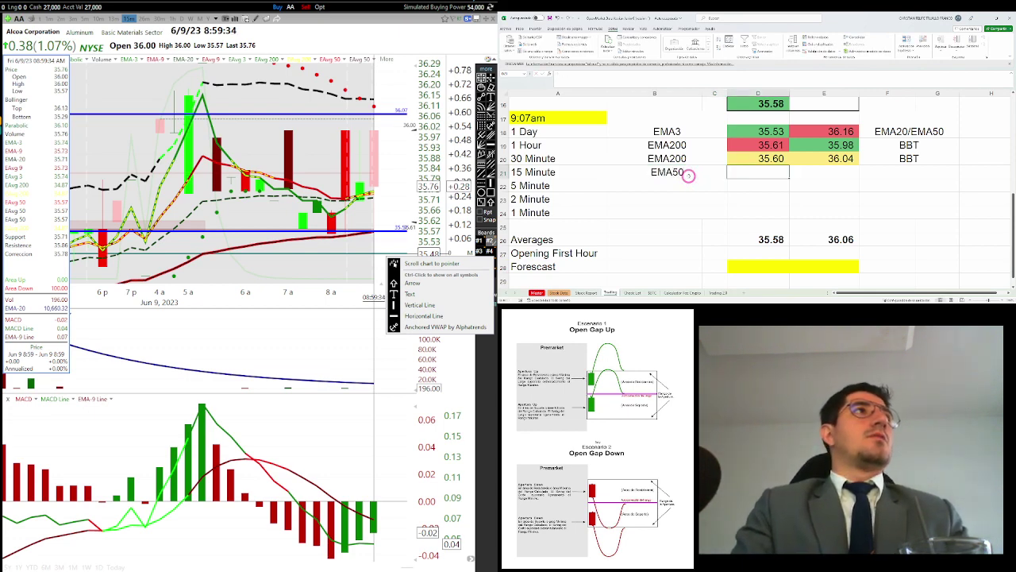
text(35.5)
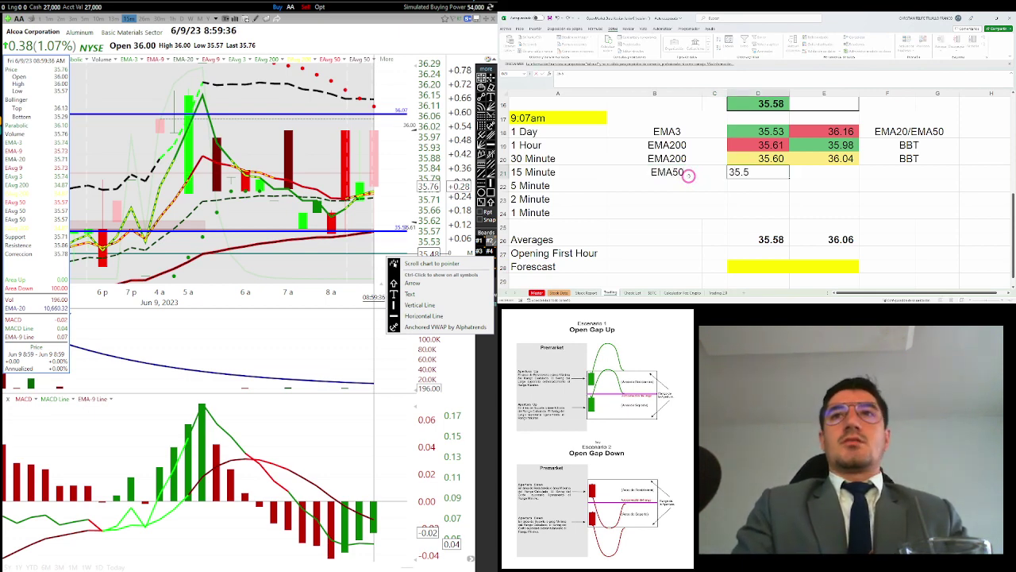
text(7)
key(Tab)
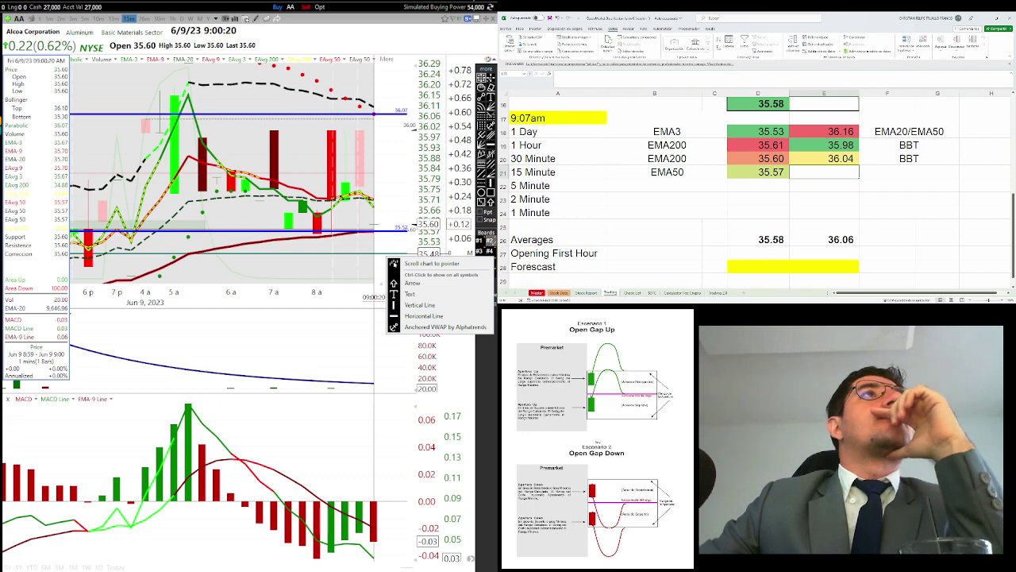
Enter BTT as the 15 Minute upper indicator in F21, read the candle's upper Bollinger value, and enter 36.14 in E21
click(336, 284)
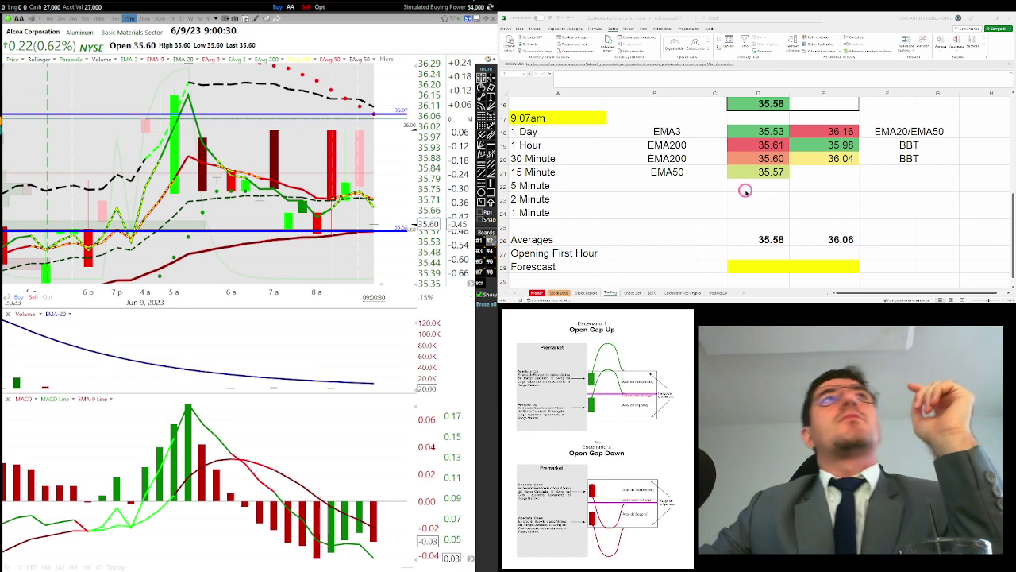
click(842, 175)
click(882, 173)
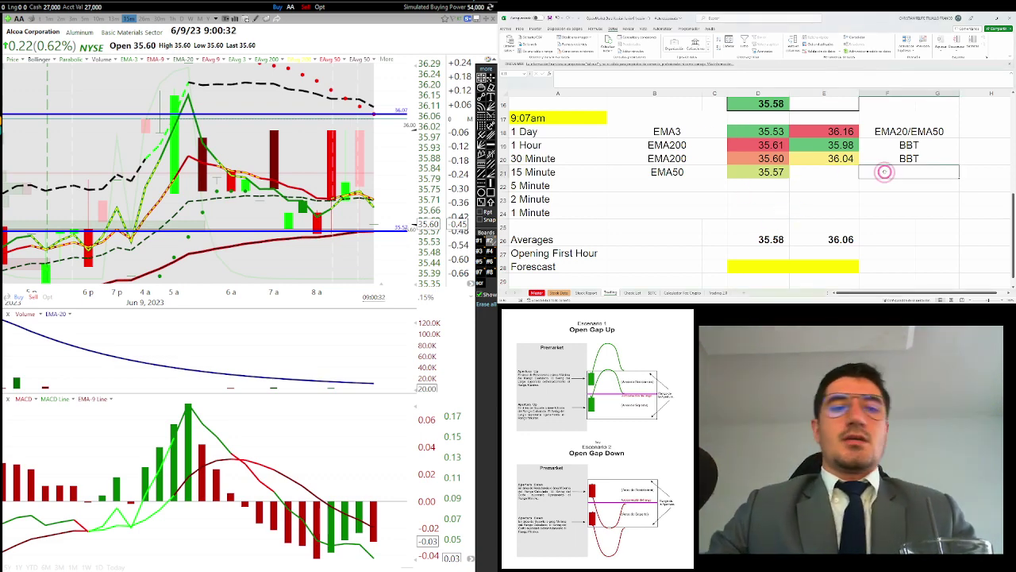
text(BTT)
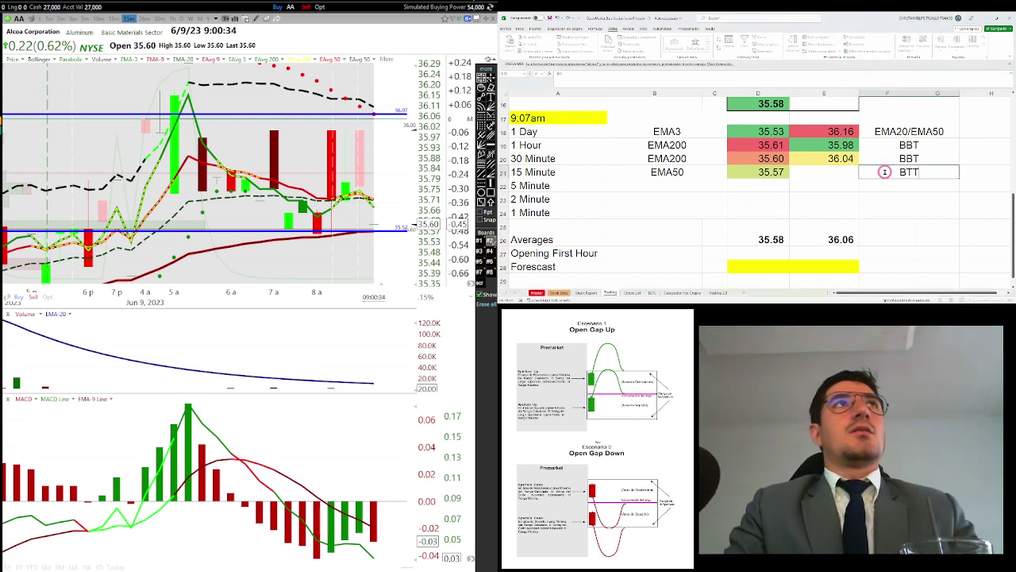
key(Left)
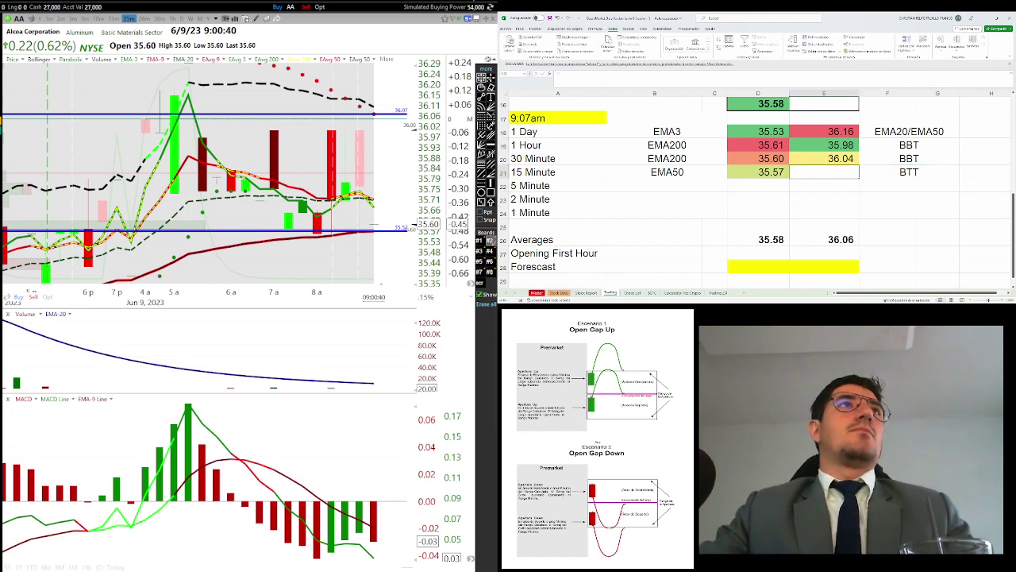
right_click(384, 249)
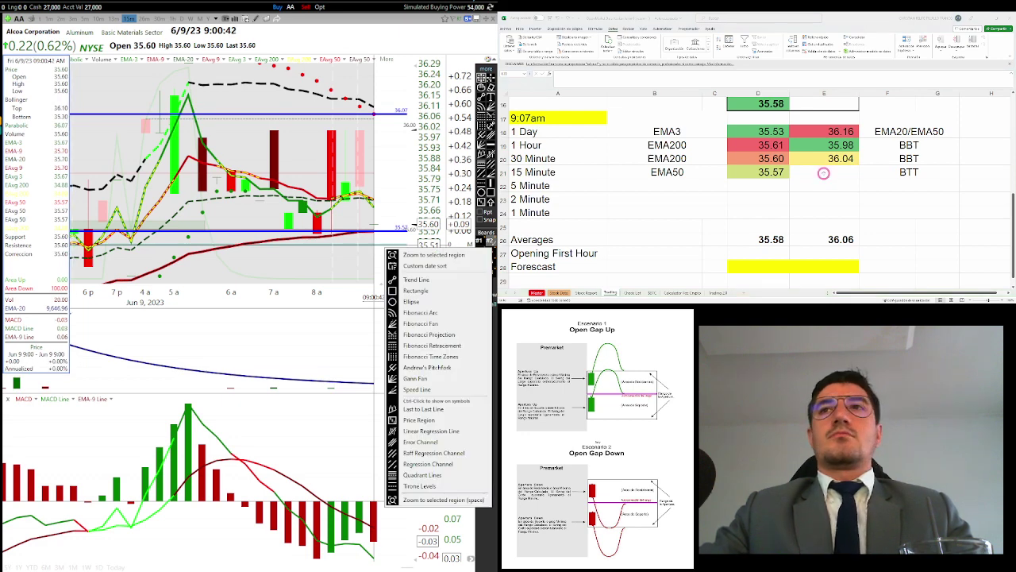
click(823, 173)
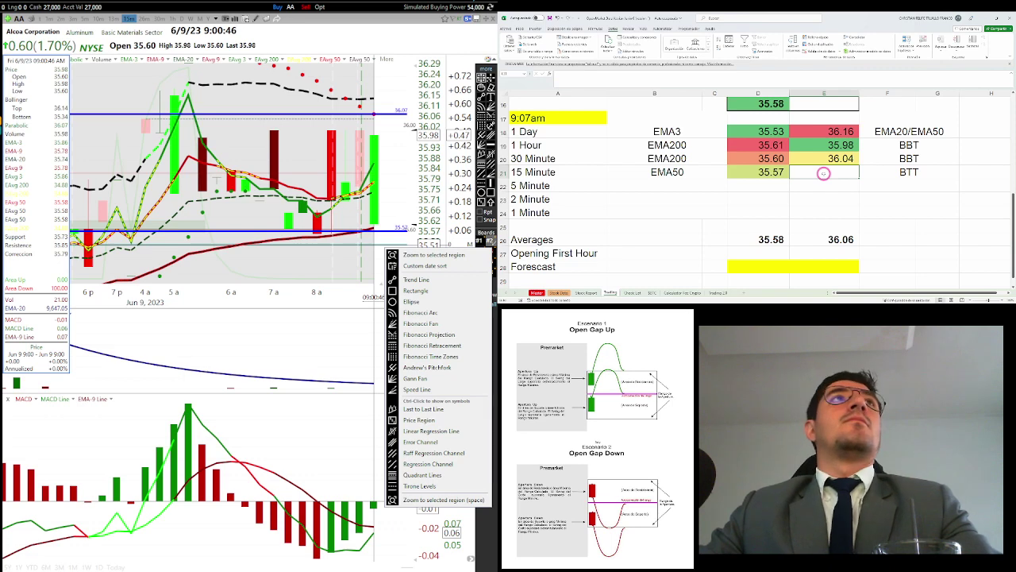
text(36.14)
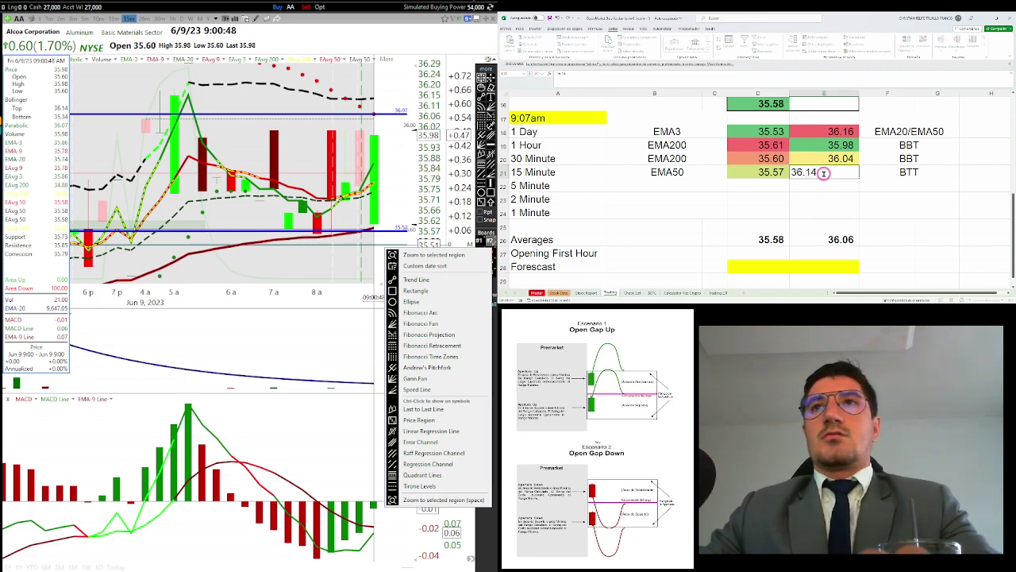
key(Return)
Raise the upper blue horizontal line on the 15 Minute chart by setting its value to 36.08
click(704, 186)
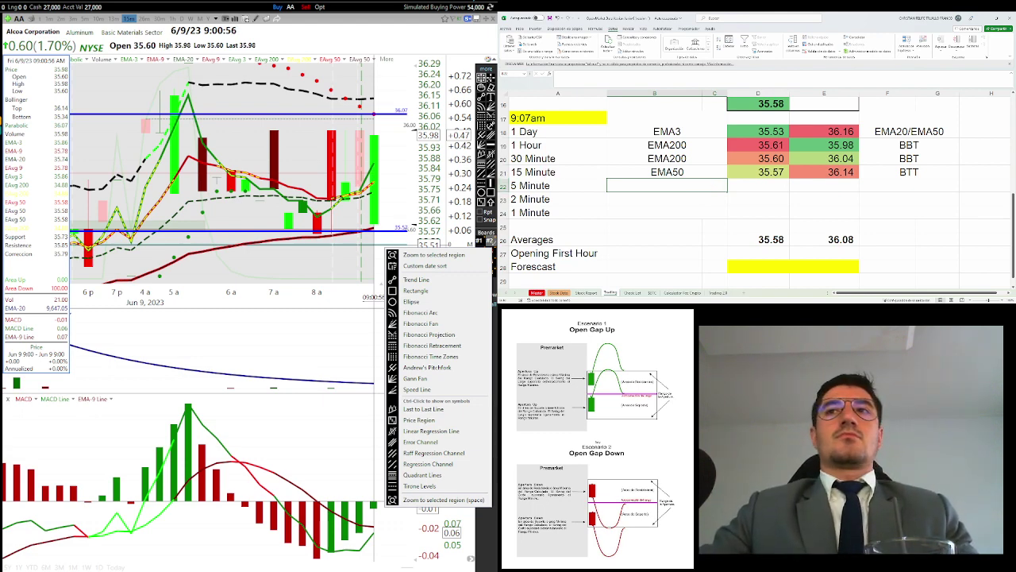
key(Escape)
right_click(378, 116)
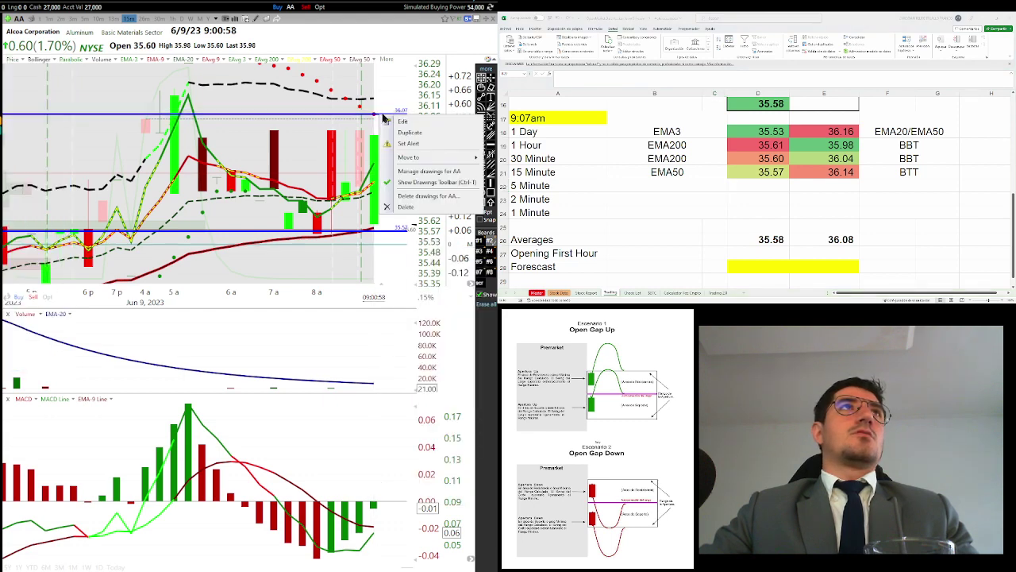
click(444, 125)
click(485, 155)
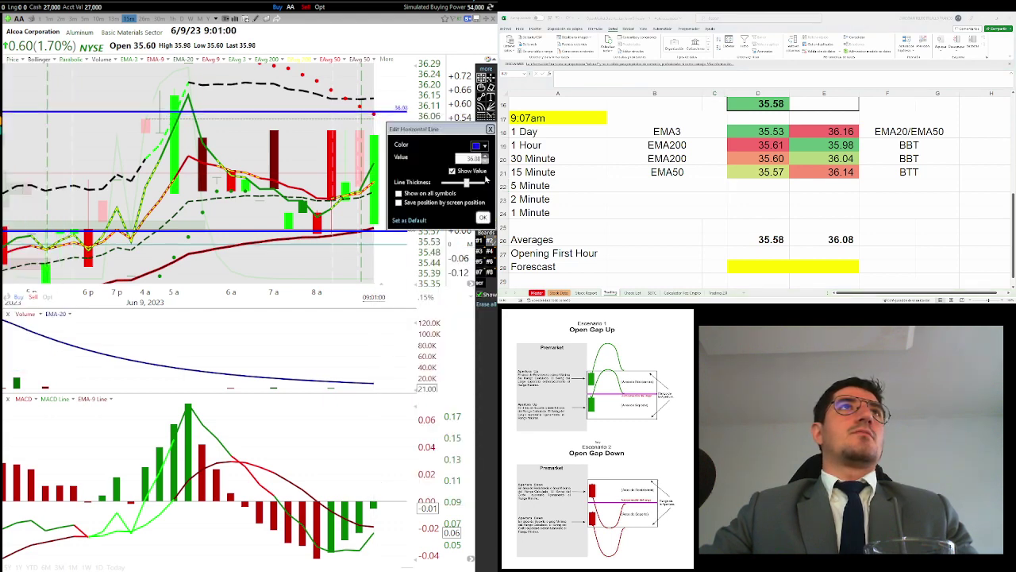
click(482, 217)
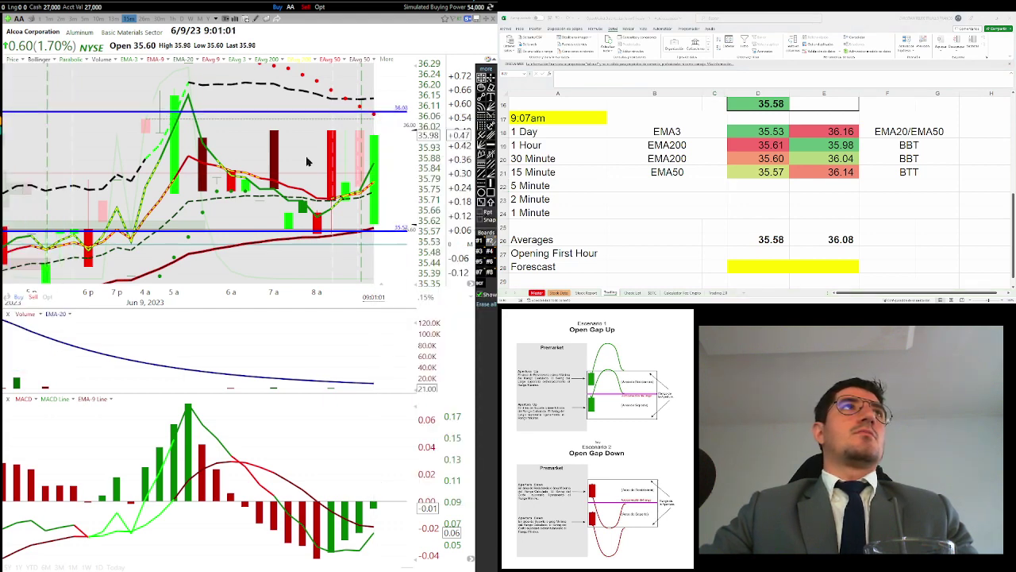
Read the latest candle's indicator values on the 5 Minute chart, then enter BBB in B22 and fill it down through B24
click(118, 19)
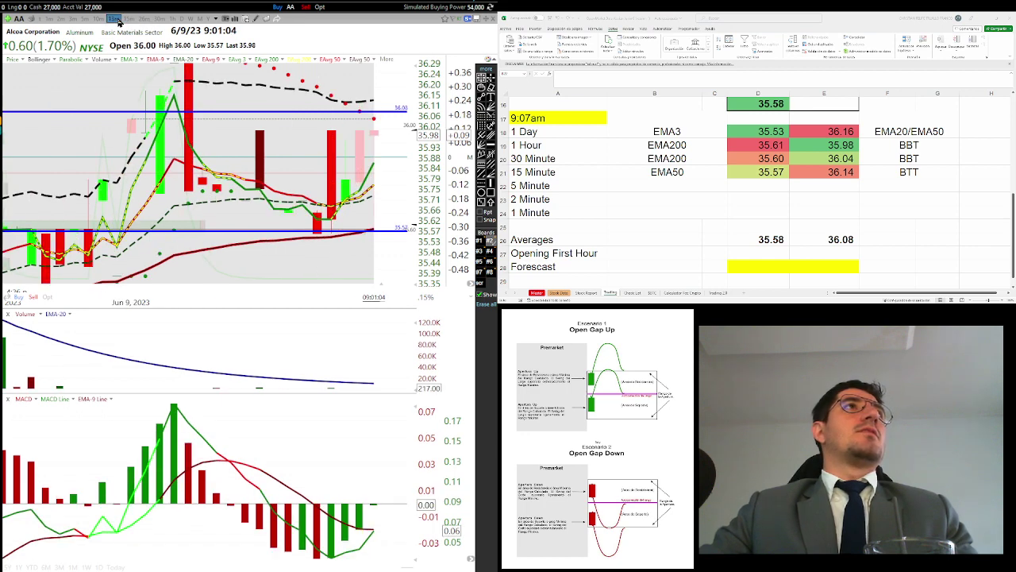
click(86, 19)
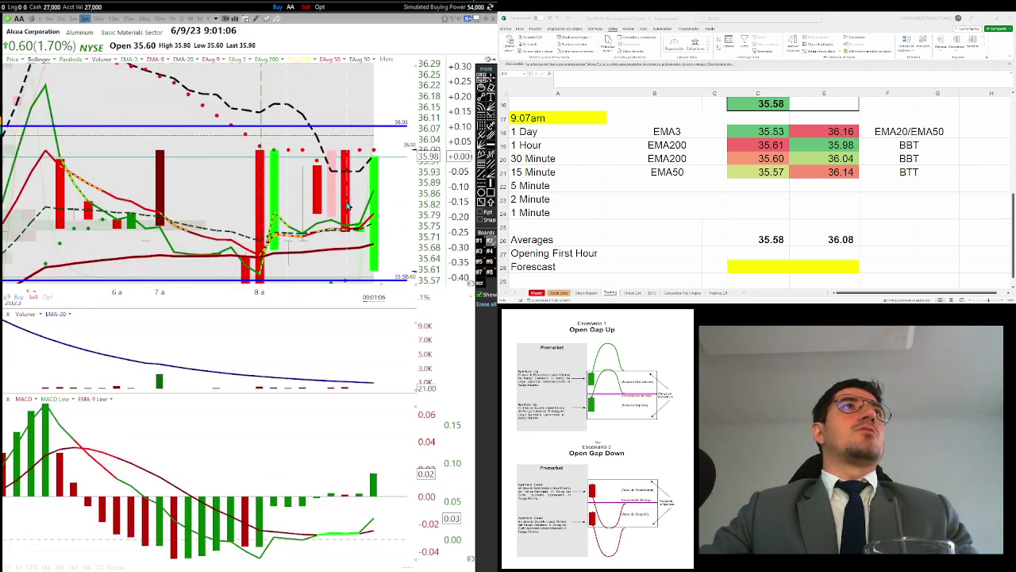
drag(414, 283, 423, 208)
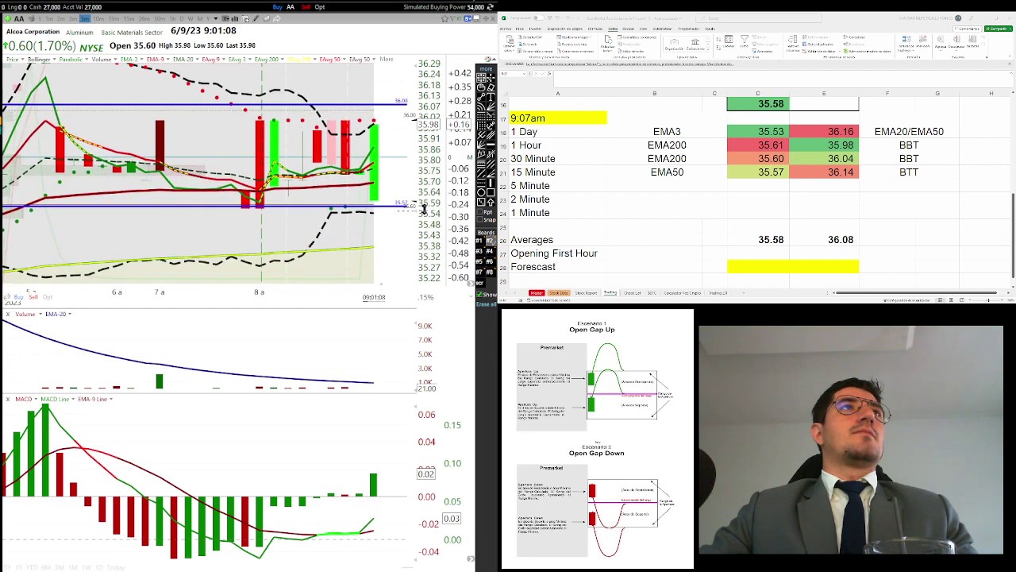
right_click(377, 226)
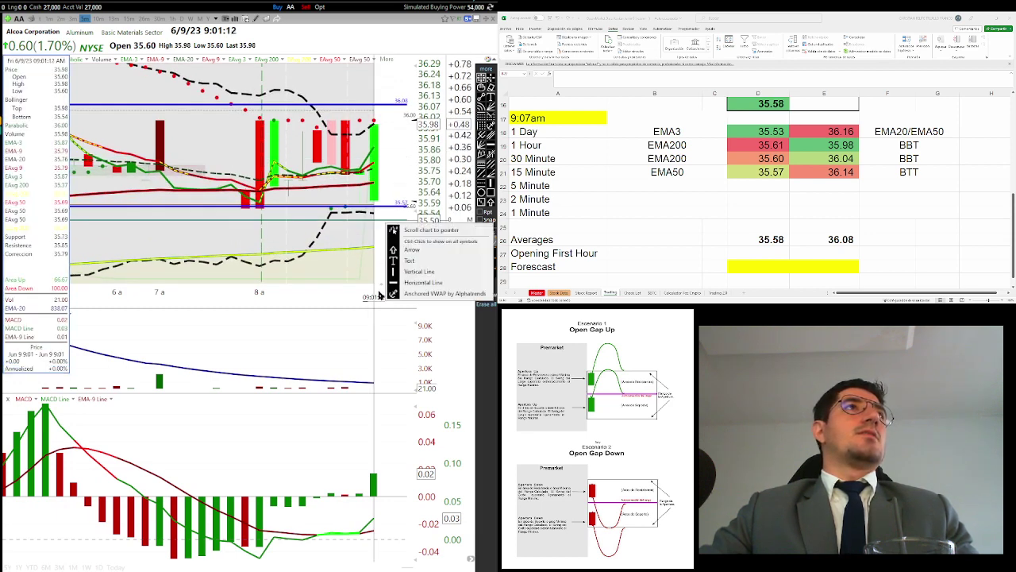
click(379, 293)
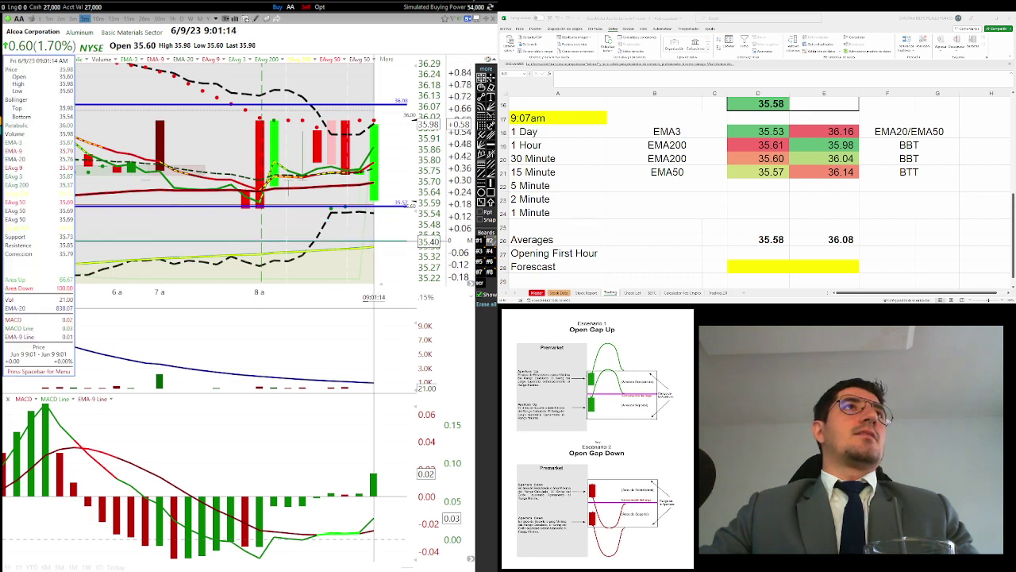
right_click(376, 248)
click(654, 183)
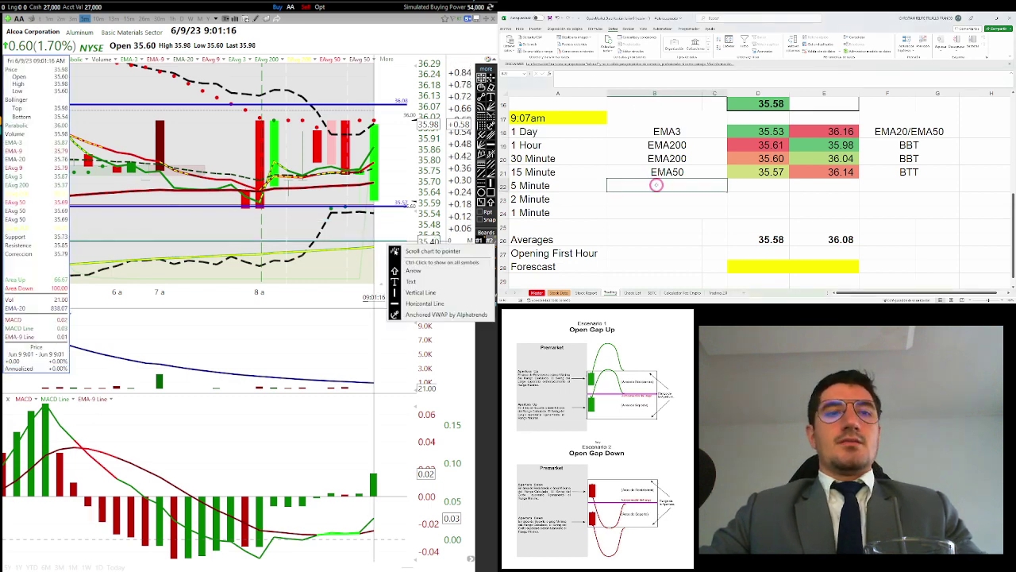
text(BBB)
key(Return)
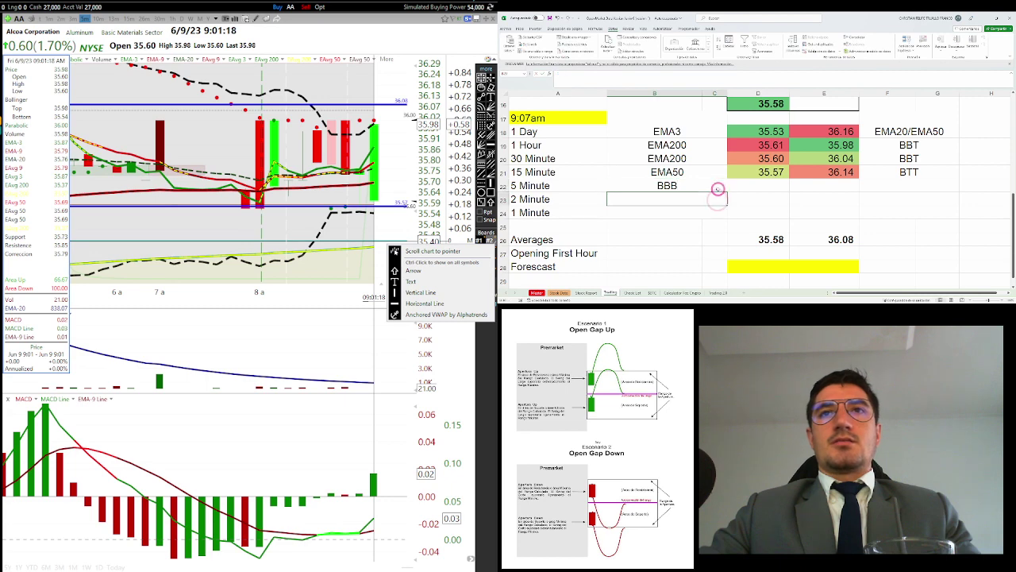
drag(726, 191, 728, 215)
Fill the BTT upper indicator from F21 down through F24 for the 5, 2 and 1 Minute rows
click(917, 191)
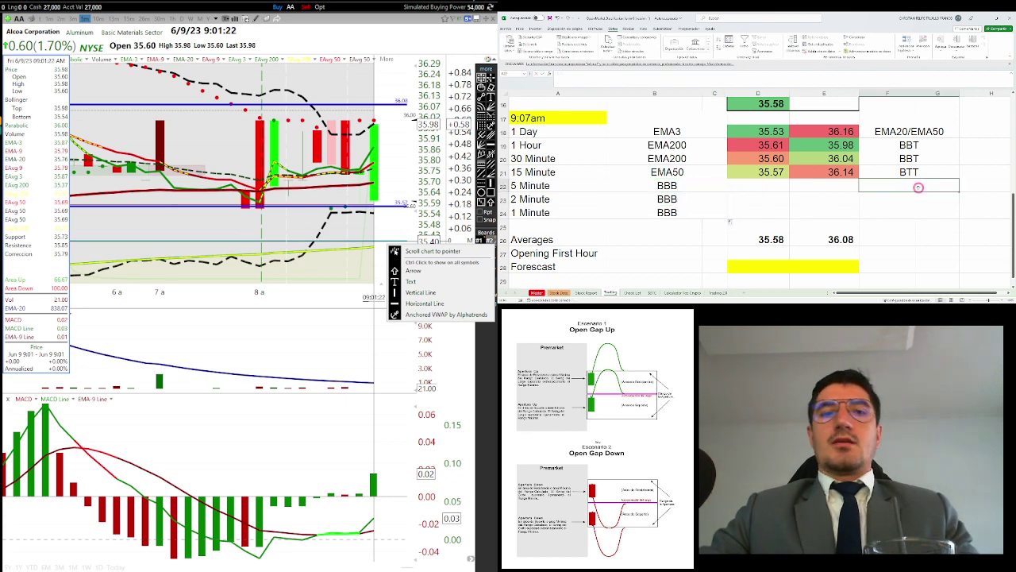
click(928, 173)
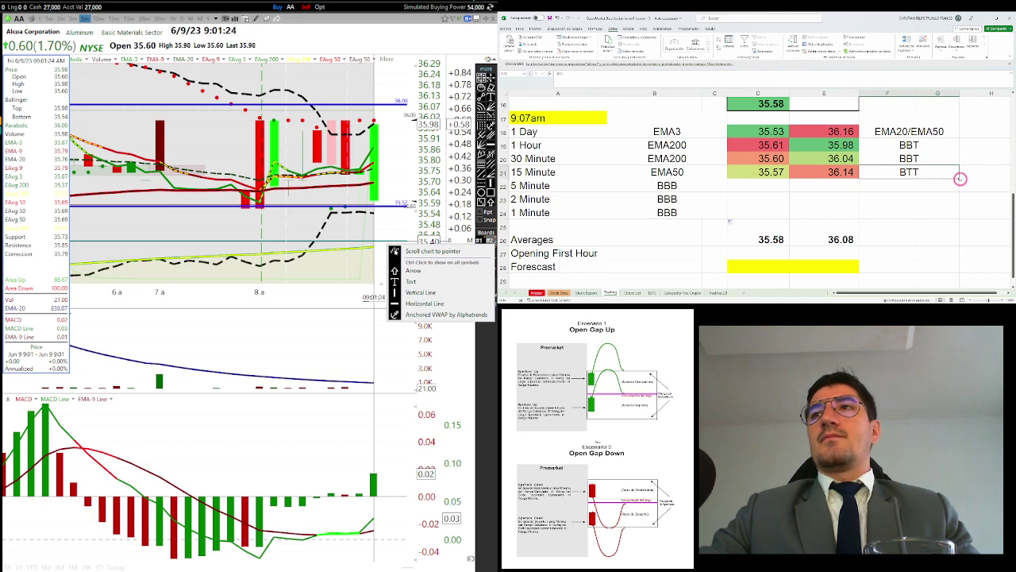
drag(961, 180, 959, 213)
Enter 35.54 as the 5 Minute lower level in D22 and 35.98 as the upper level in E22
click(764, 187)
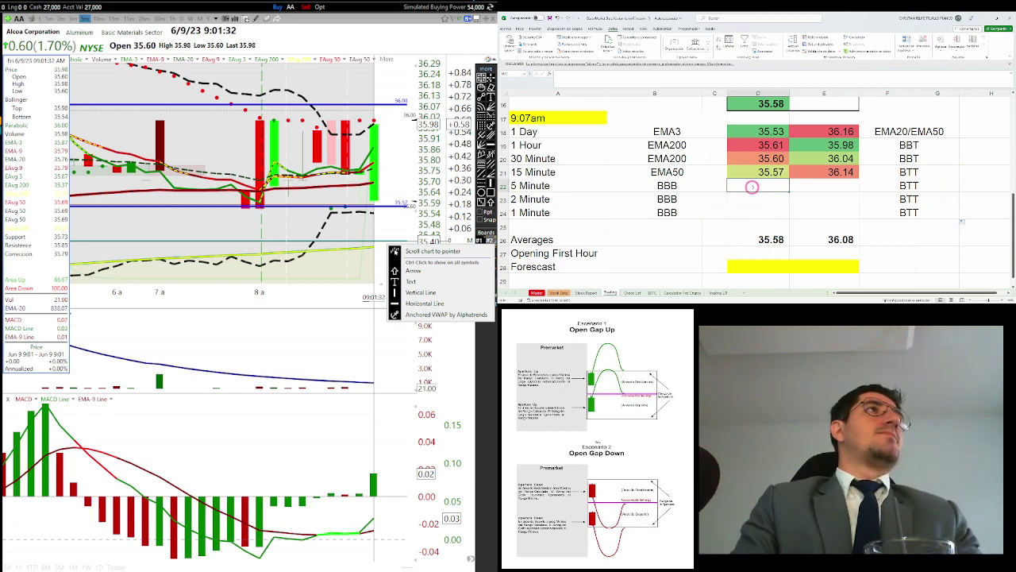
text(35.54)
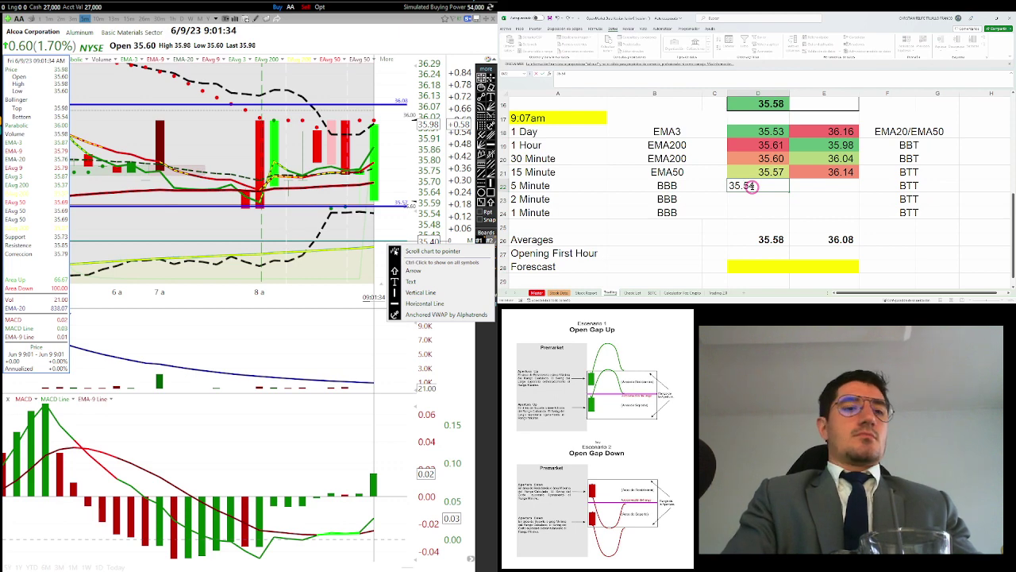
key(Tab)
text(35.)
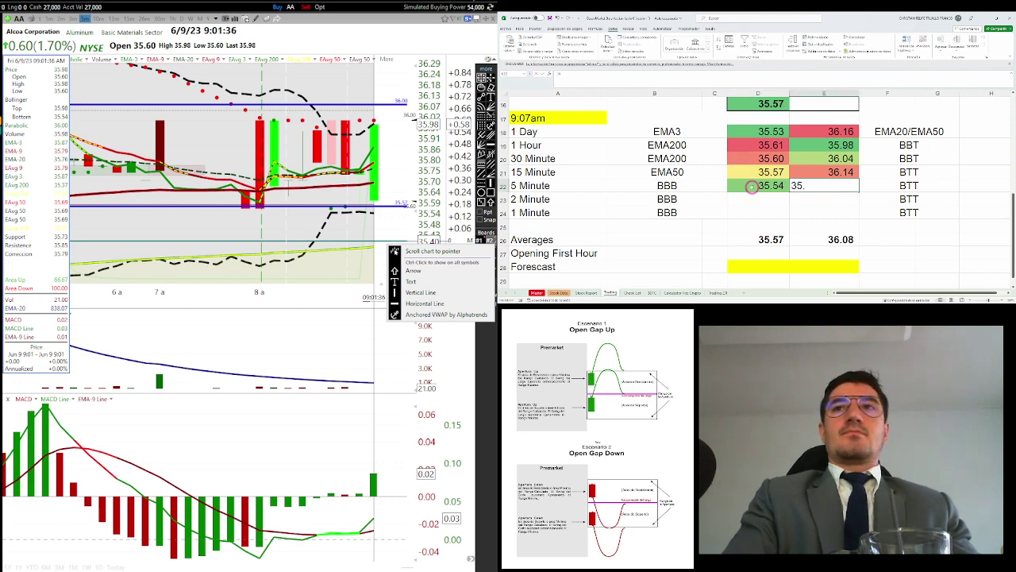
text(98)
key(Return)
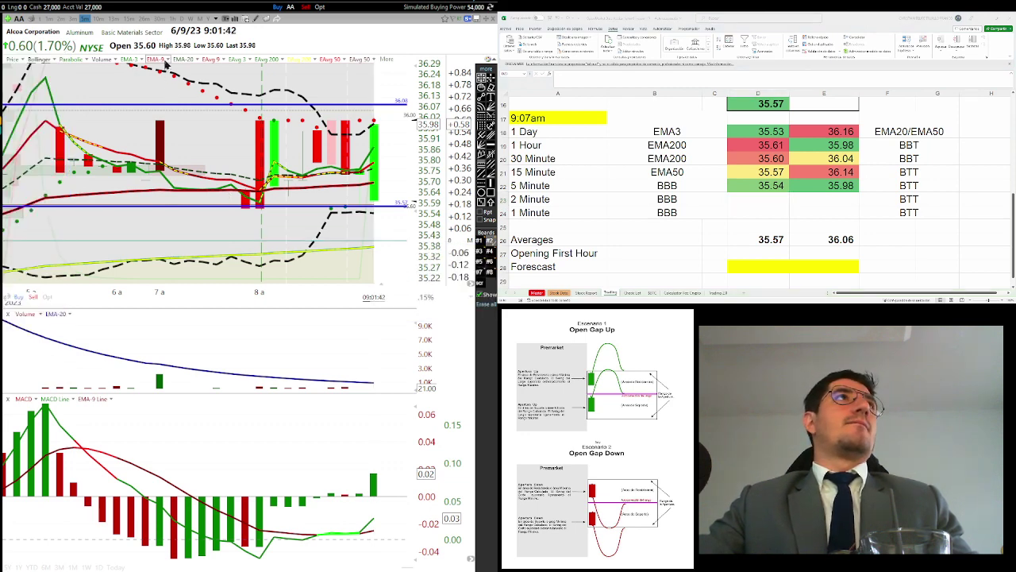
Show the 2 Minute chart with both blue lines in view and check the lower horizontal line's value in its settings
click(60, 19)
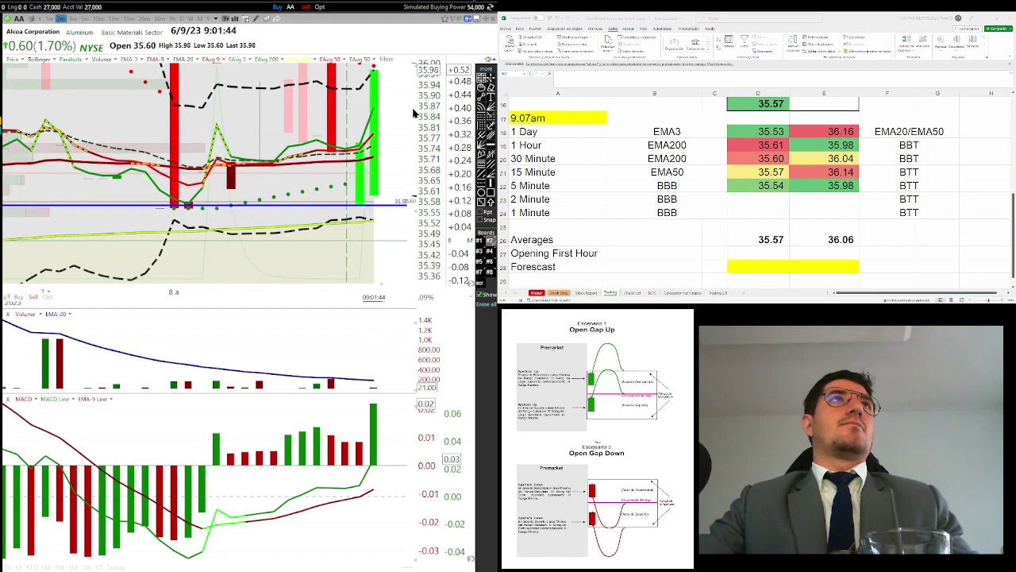
drag(412, 74, 413, 108)
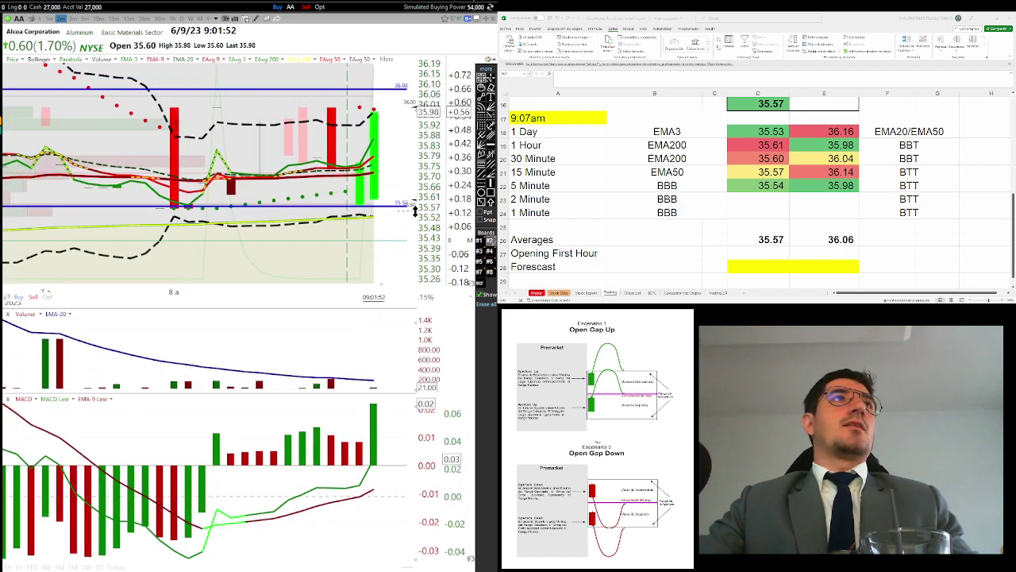
drag(414, 208, 381, 239)
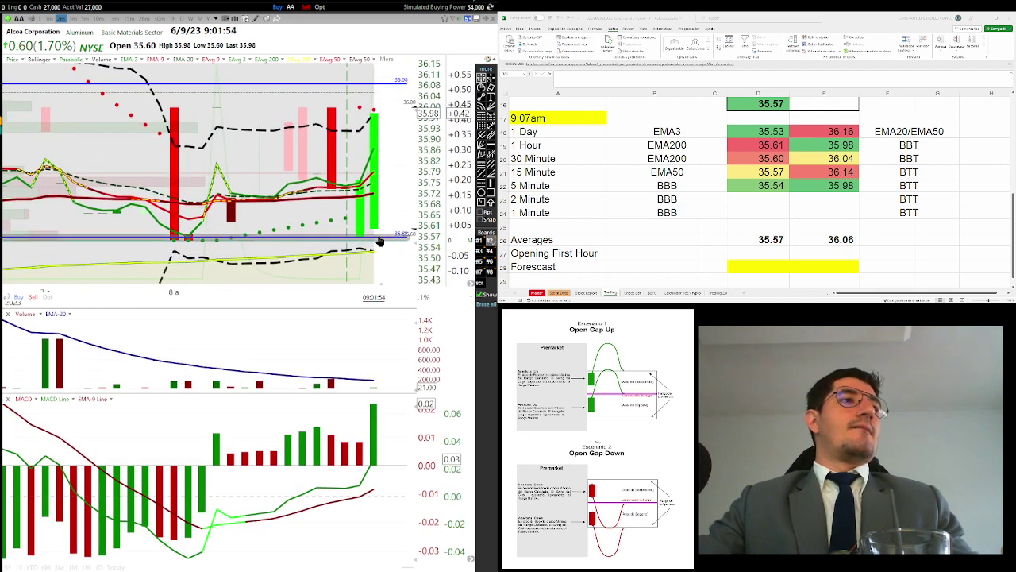
right_click(384, 239)
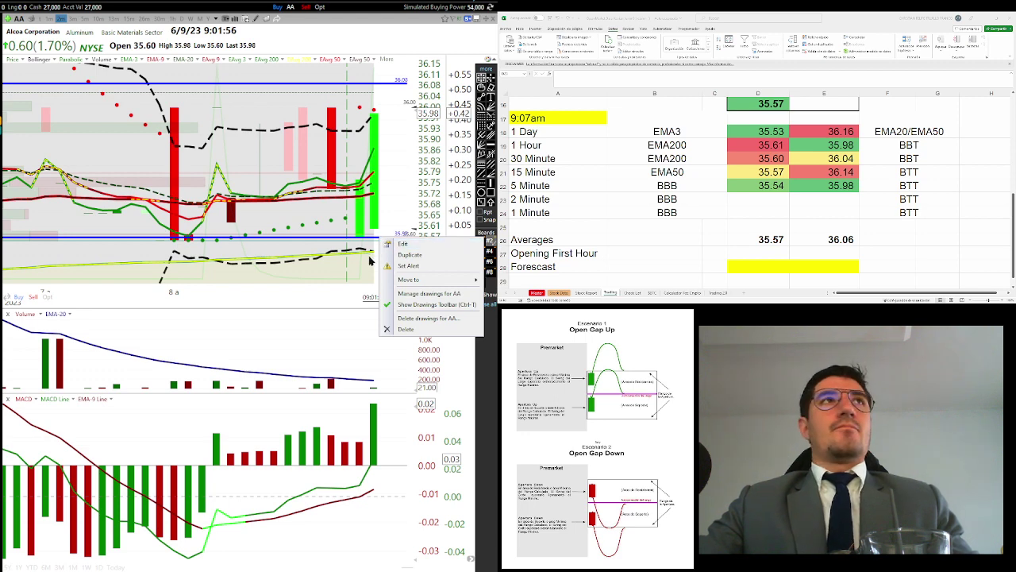
click(378, 245)
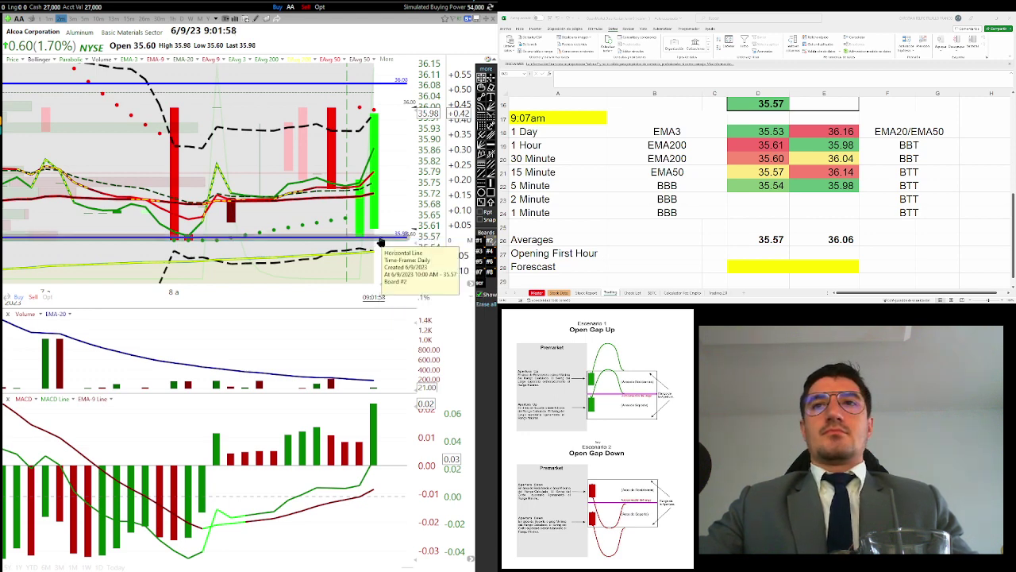
right_click(381, 242)
click(401, 248)
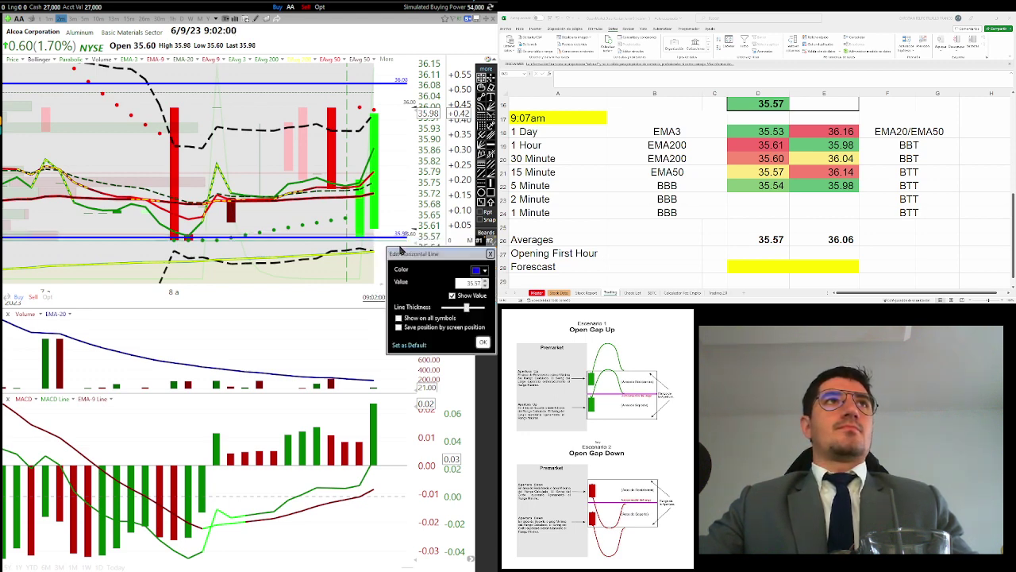
click(482, 342)
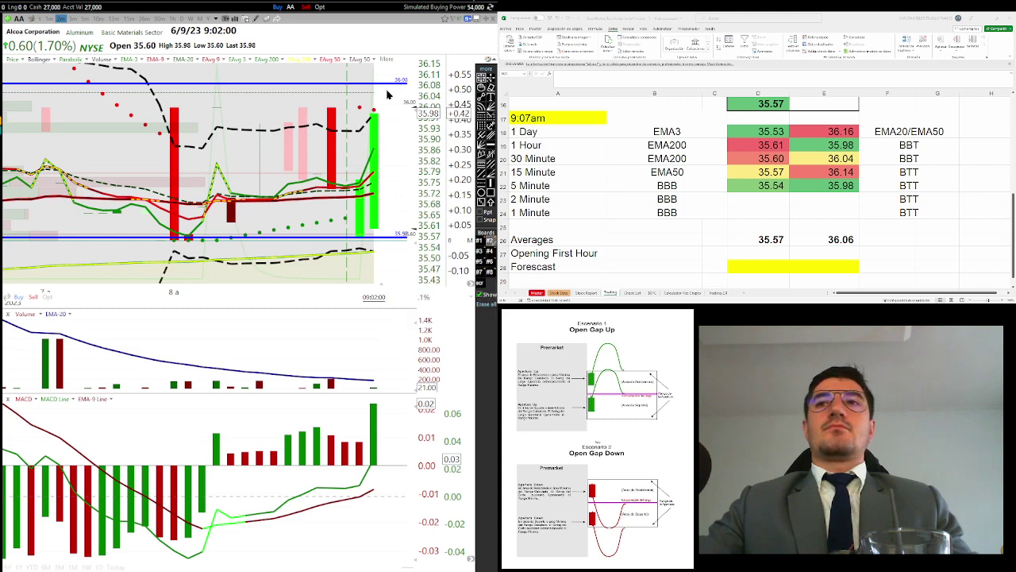
Lower the upper blue horizontal line on the 2 Minute chart by setting its value to 36.06
right_click(387, 89)
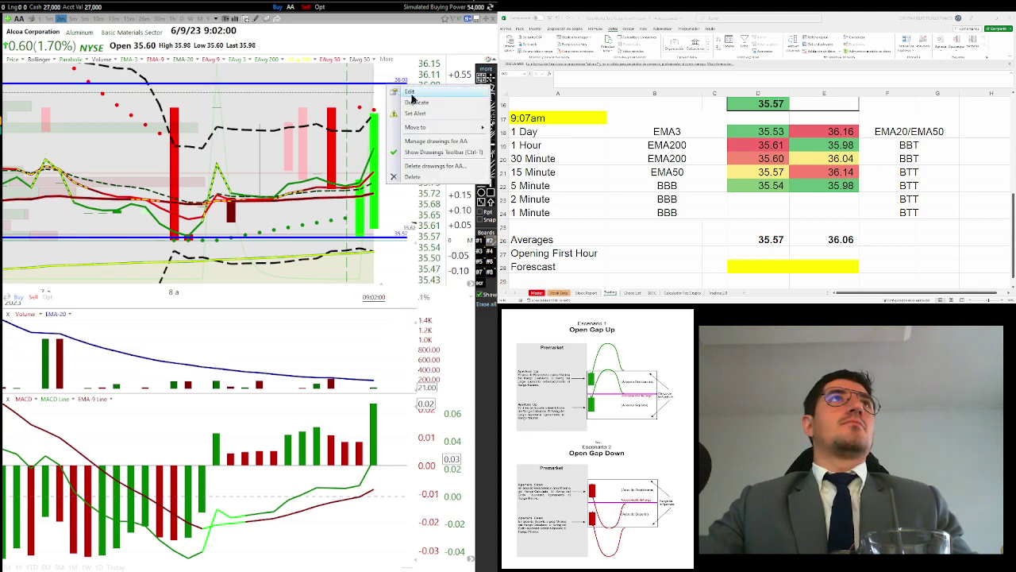
click(413, 100)
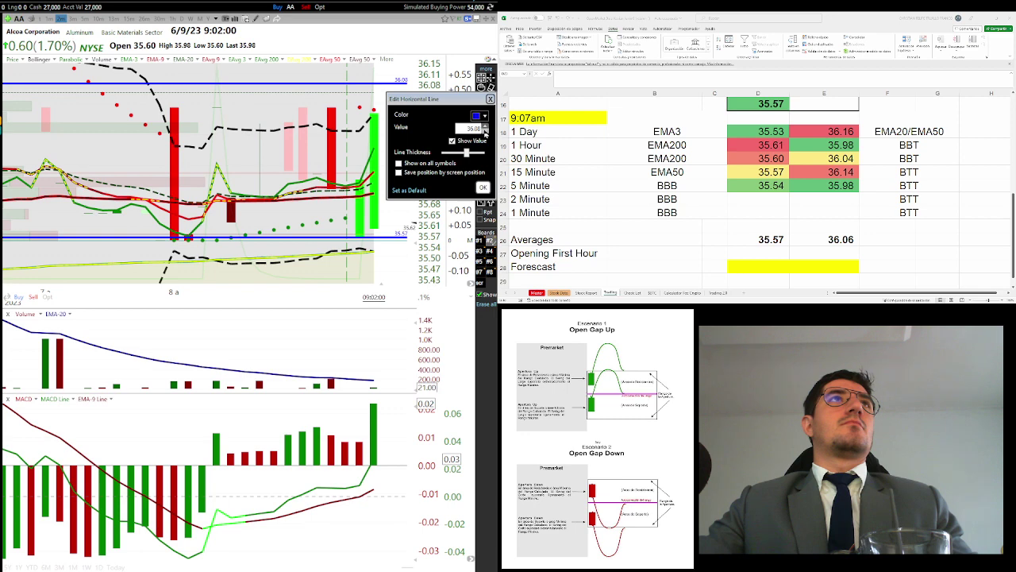
click(485, 134)
click(485, 134)
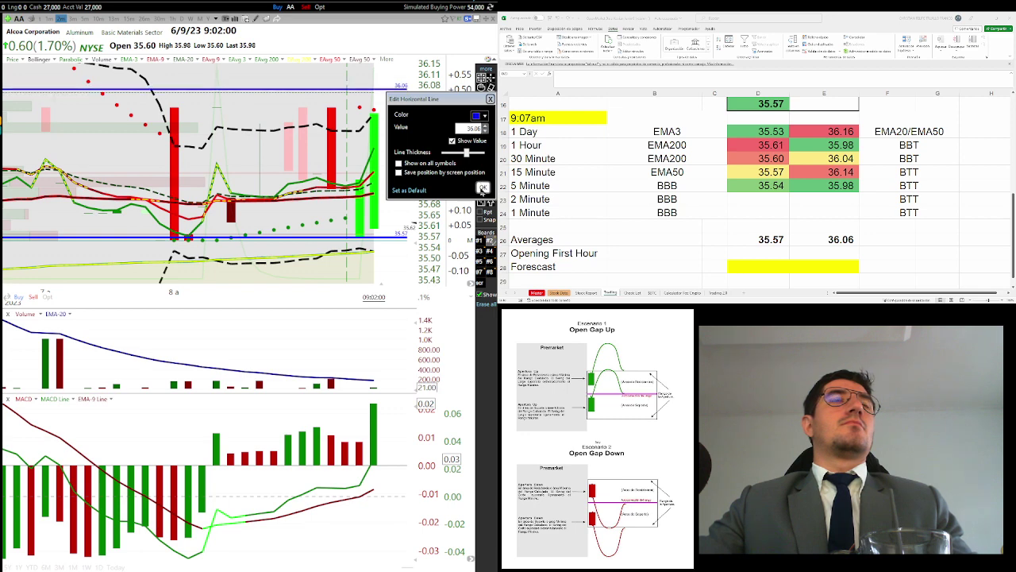
click(482, 188)
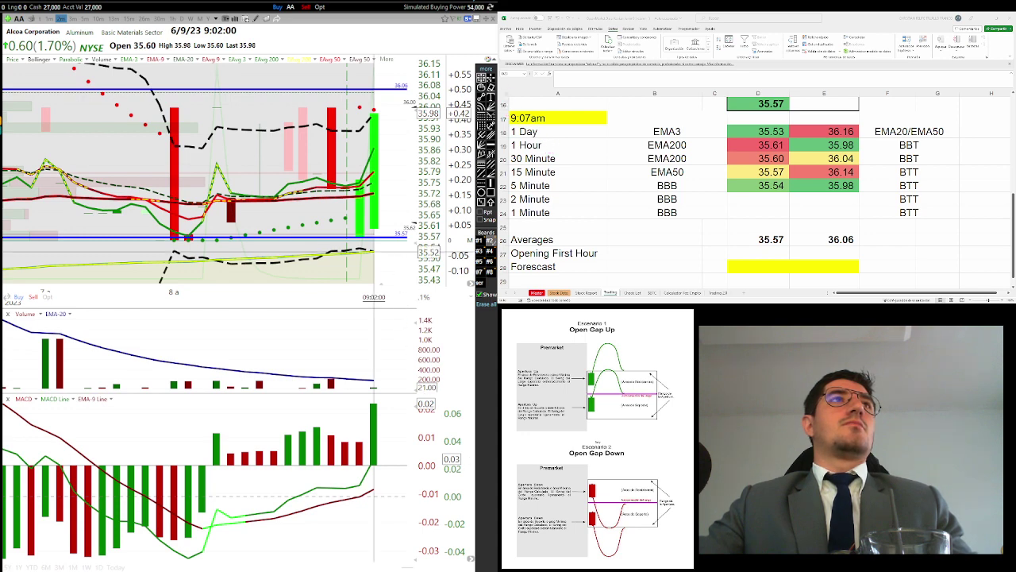
Read the latest 2 Minute candle's indicator values, and enter 35.52 as the lower level in D23 and 35.98 as the upper level in E23
right_click(378, 258)
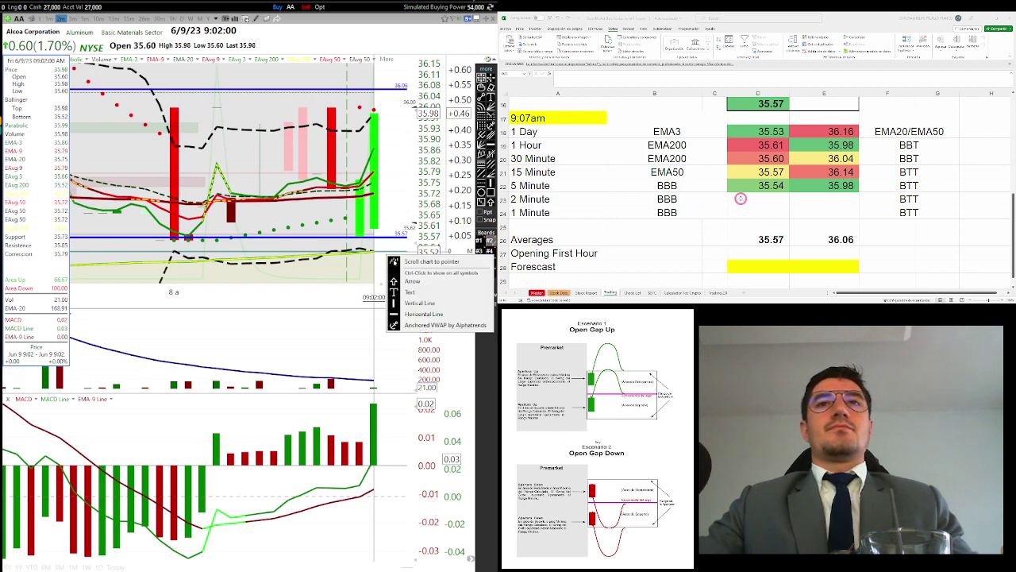
click(741, 198)
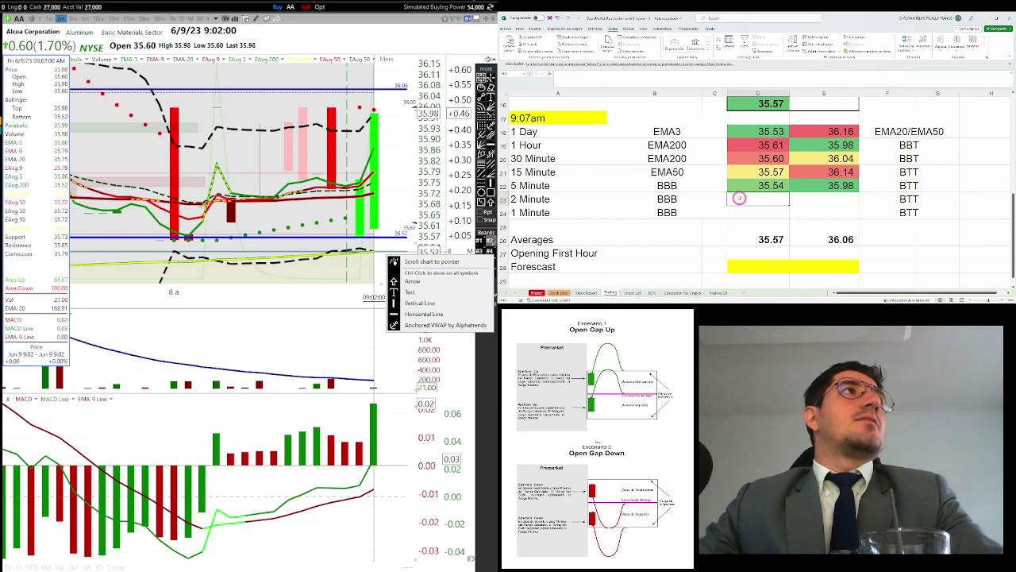
text(35.52)
click(814, 198)
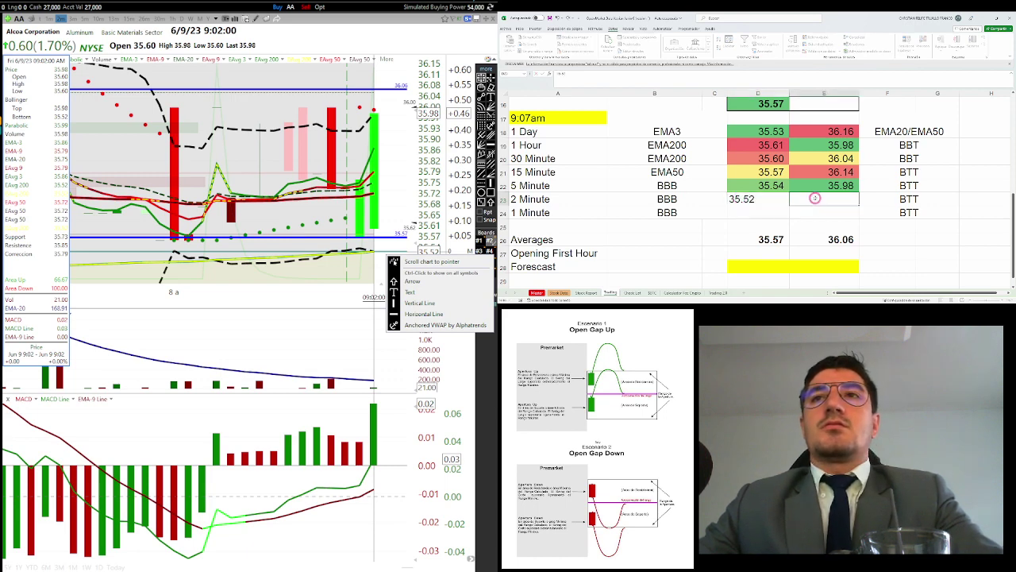
text(35.98)
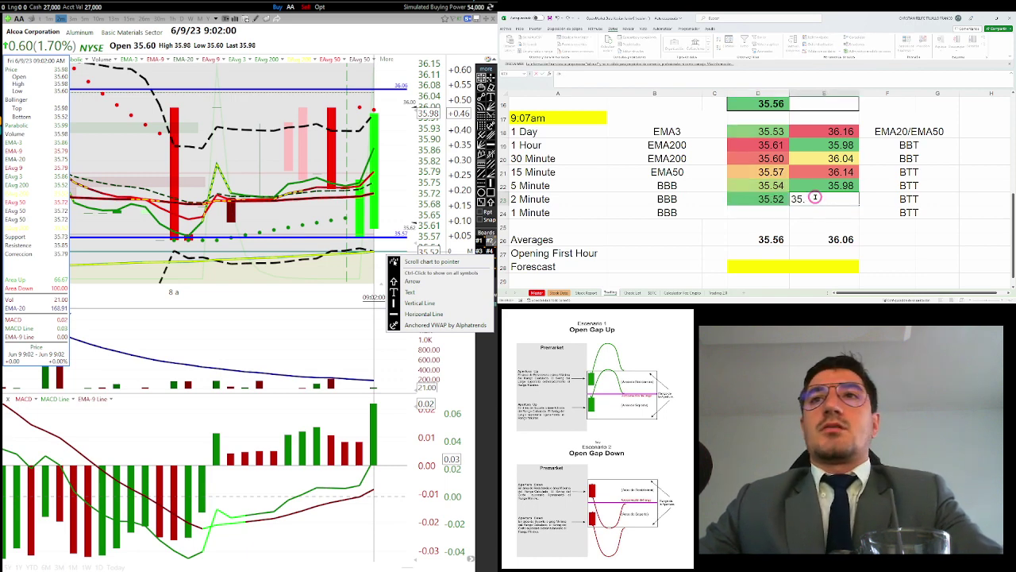
click(756, 215)
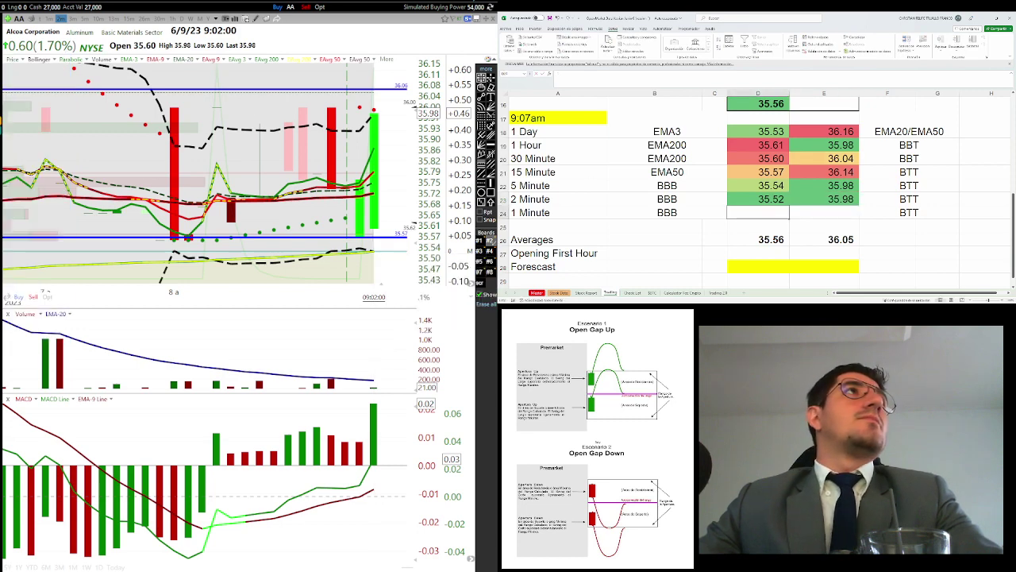
Read the latest candle's values on the 1 Minute chart, and enter EMA200 as the lower indicator in B24 and 35.56 in D24
click(49, 19)
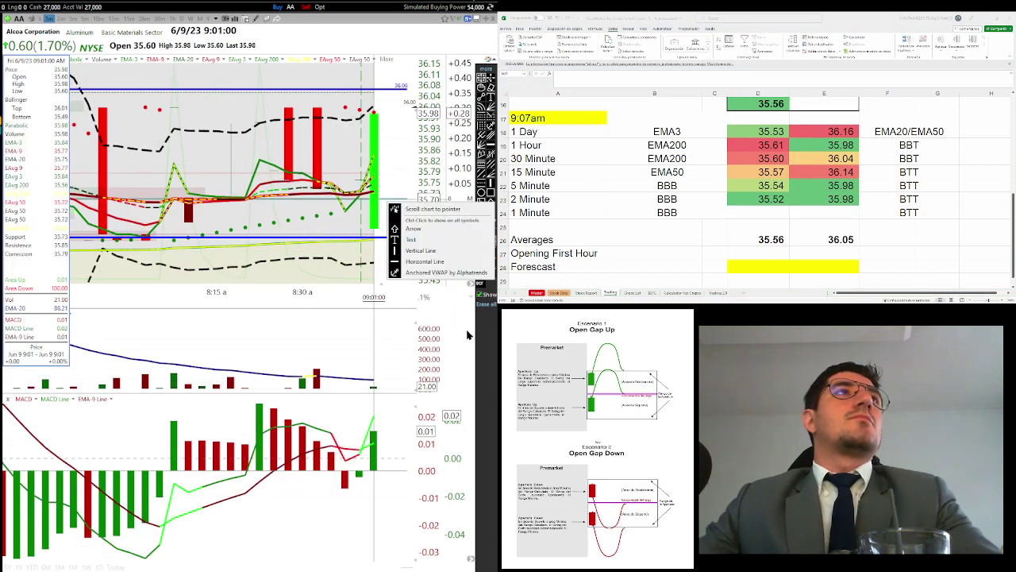
click(691, 210)
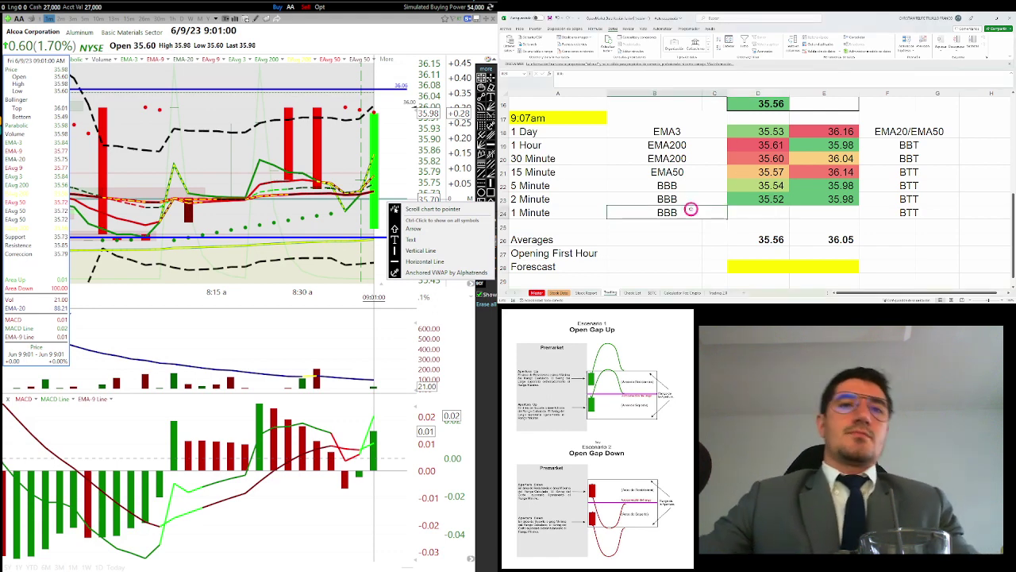
text(EMA)
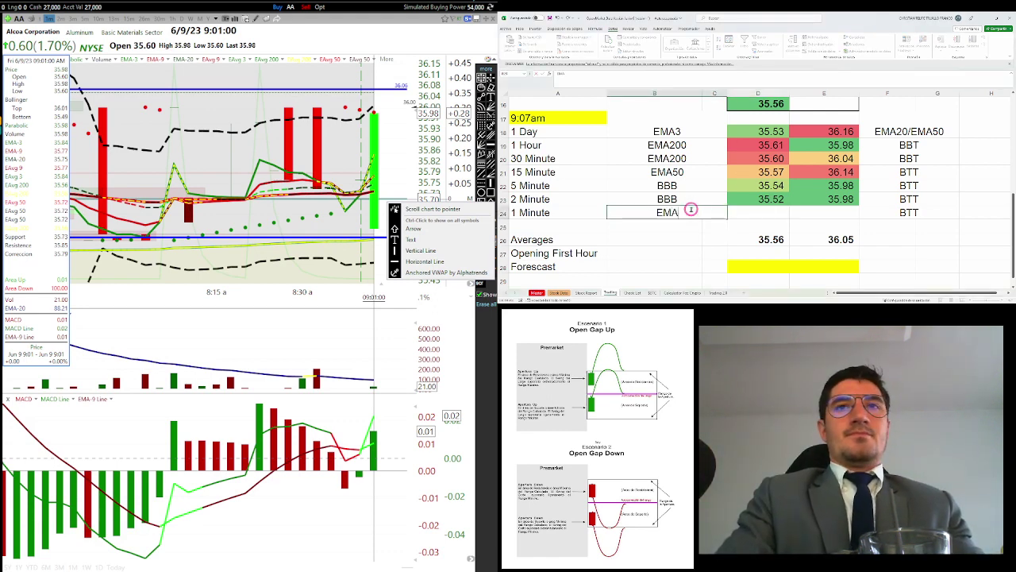
text(200)
key(Tab)
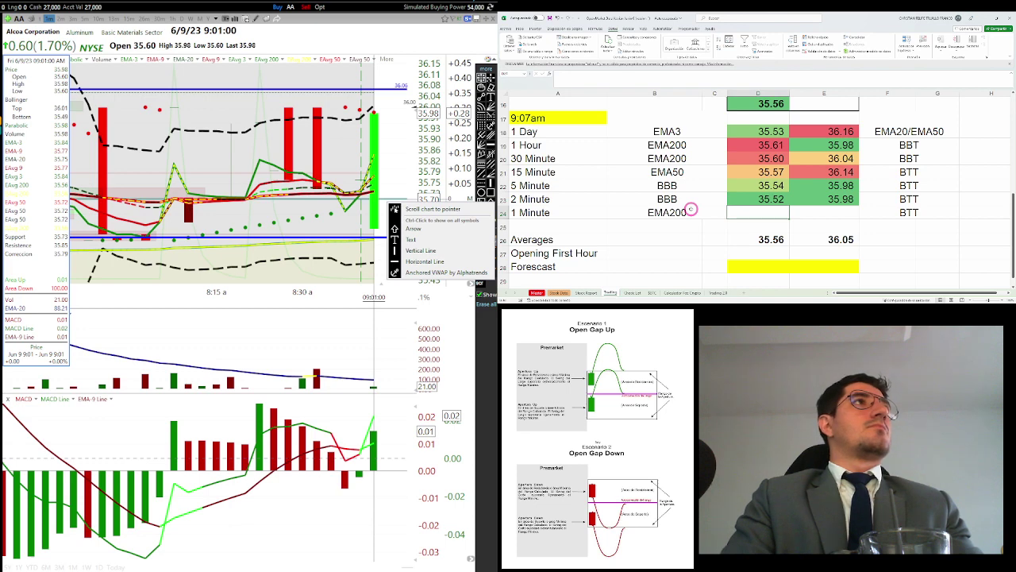
text(35.56)
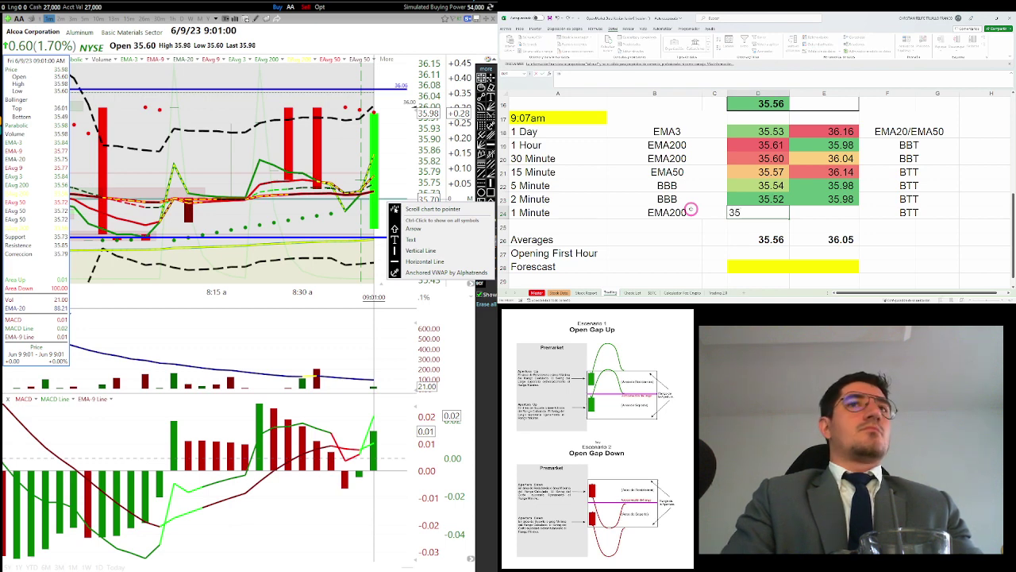
key(Tab)
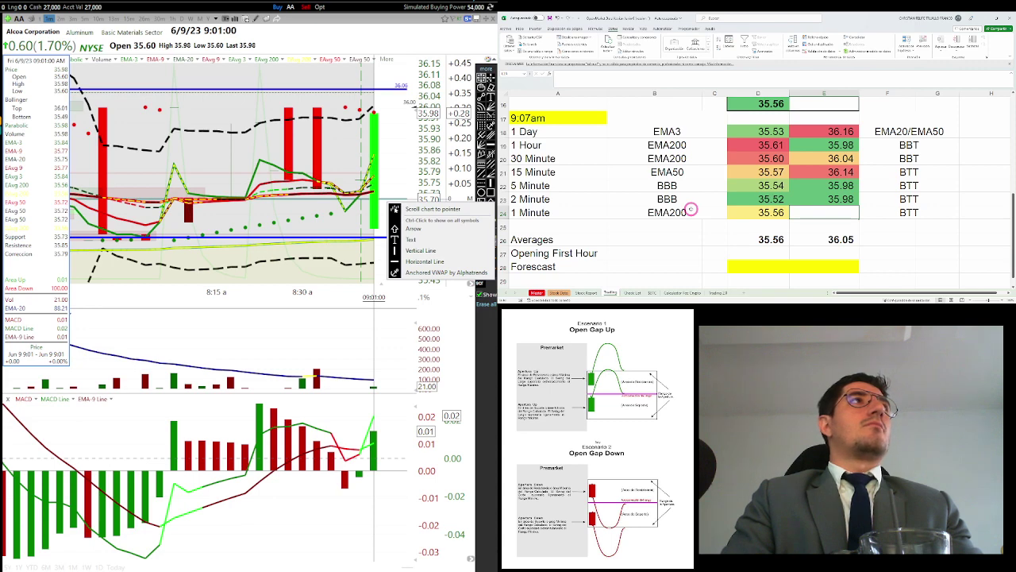
Enter 36.01 as the 1 Minute upper level in E24, and close the latest candle's value read-out on the chart
text(36.01)
key(Return)
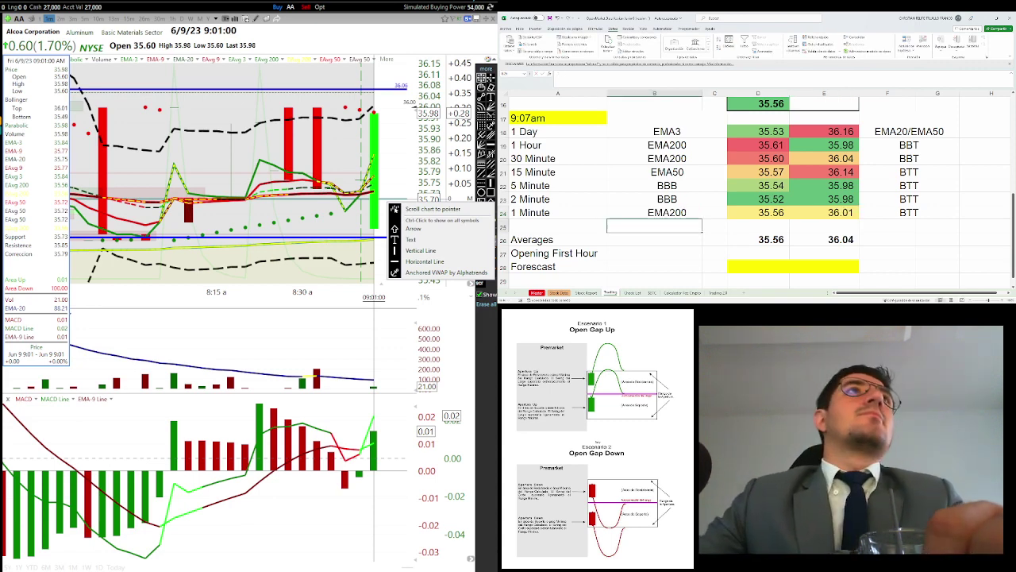
key(Escape)
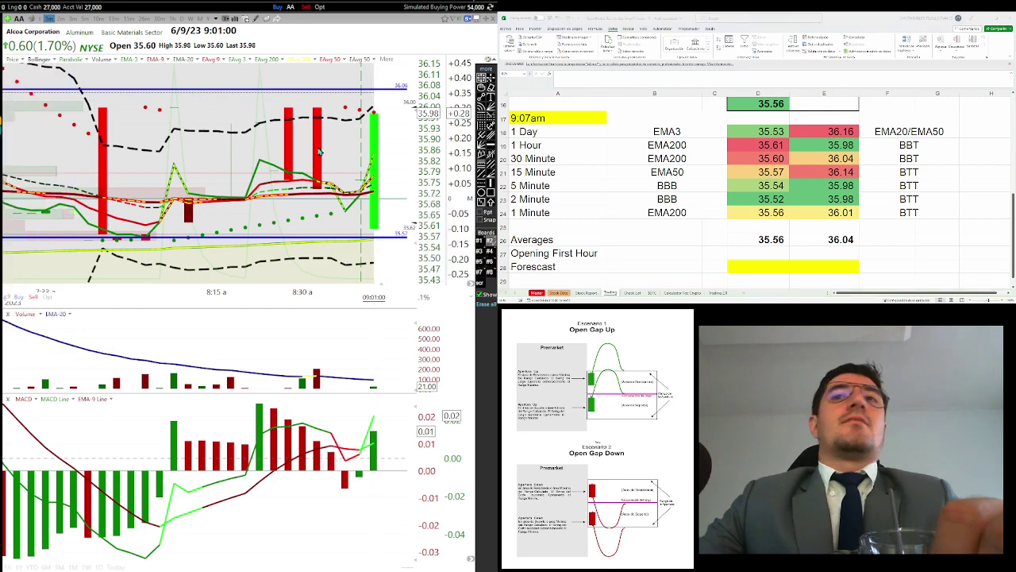
Lower the upper blue horizontal line on the 1 Minute chart by setting its value to 36.04
right_click(389, 92)
click(413, 97)
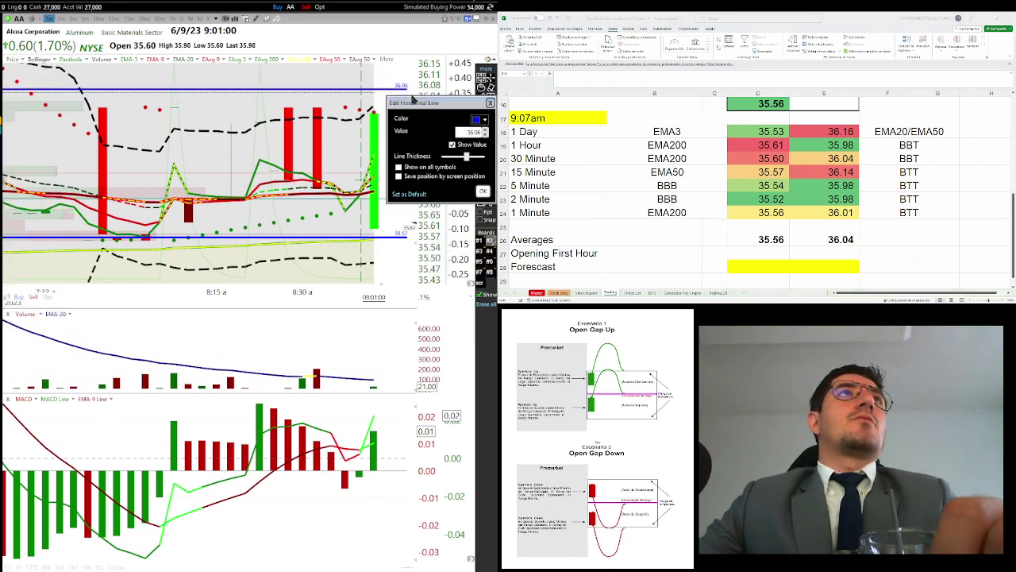
click(486, 137)
click(486, 137)
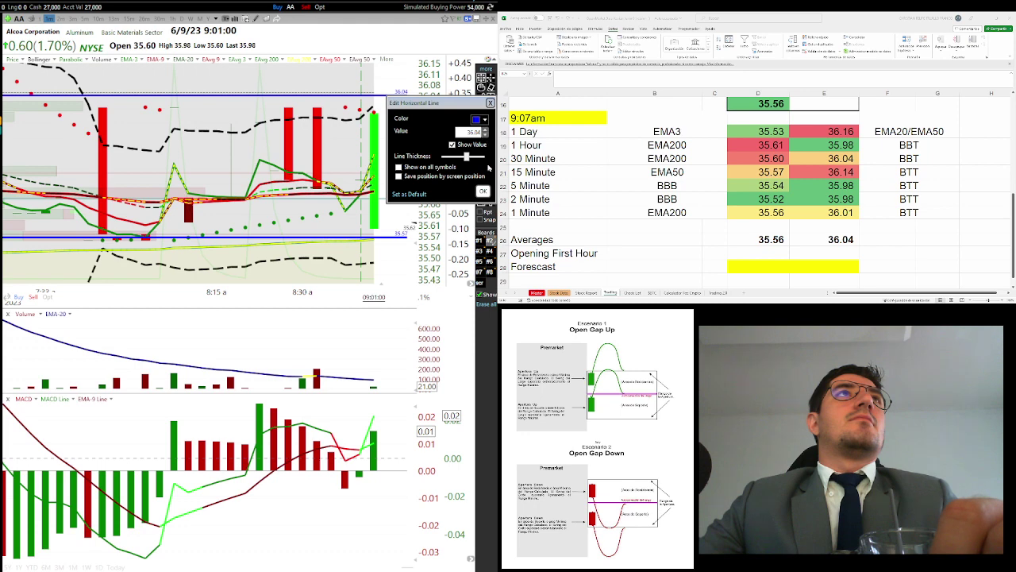
click(483, 191)
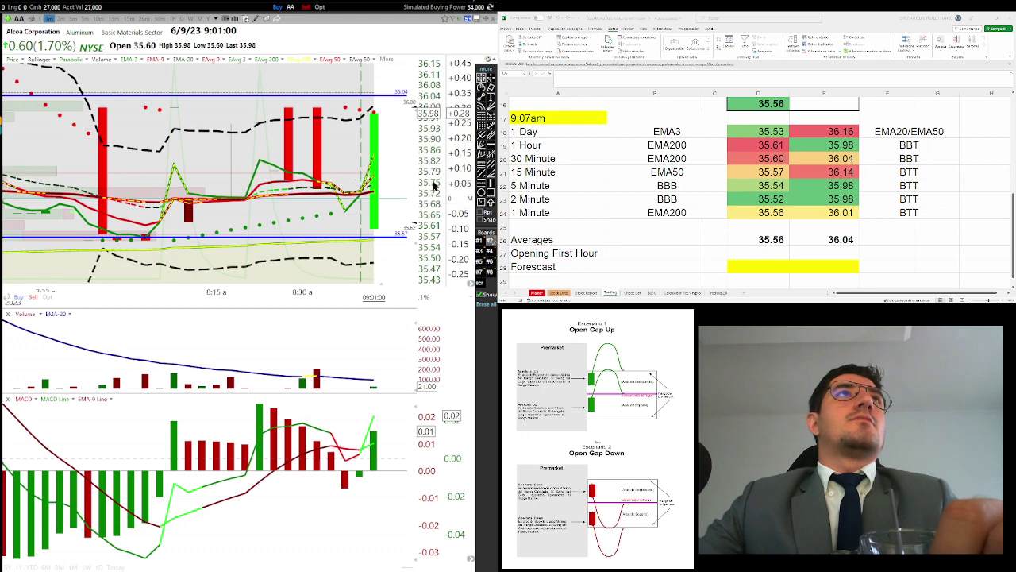
Lower the bottom blue horizontal line on the 1 Minute chart by setting its value to 35.56
right_click(392, 238)
click(414, 246)
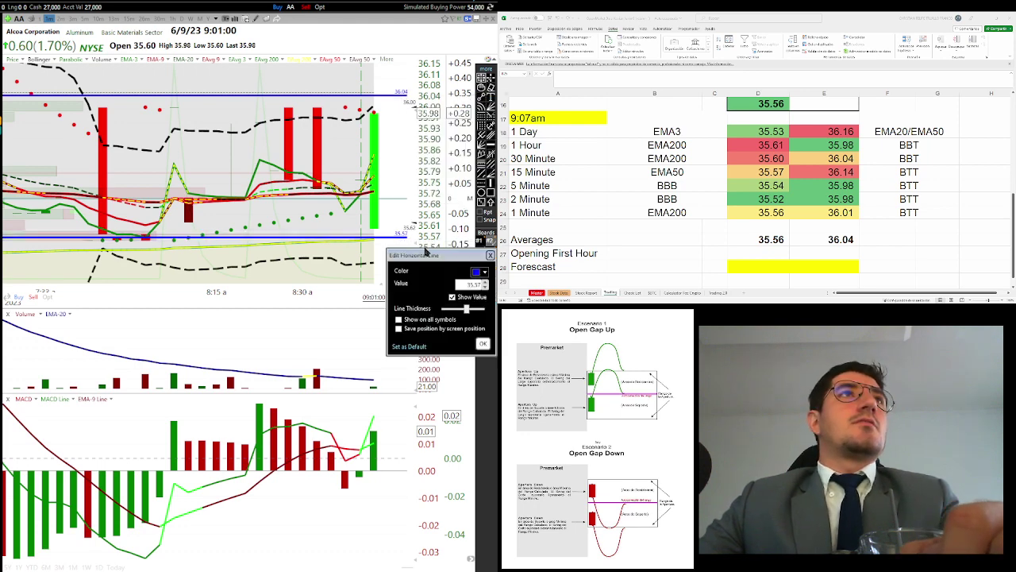
click(485, 288)
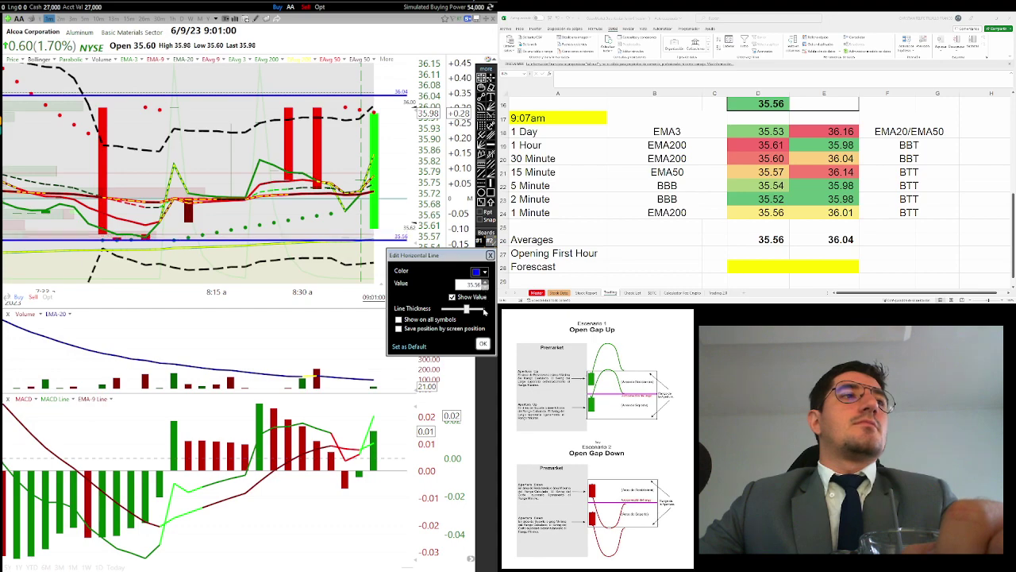
click(483, 344)
Show the 1 Hour chart and examine the latest candles against the two blue lines
scroll(374, 288, down, 5)
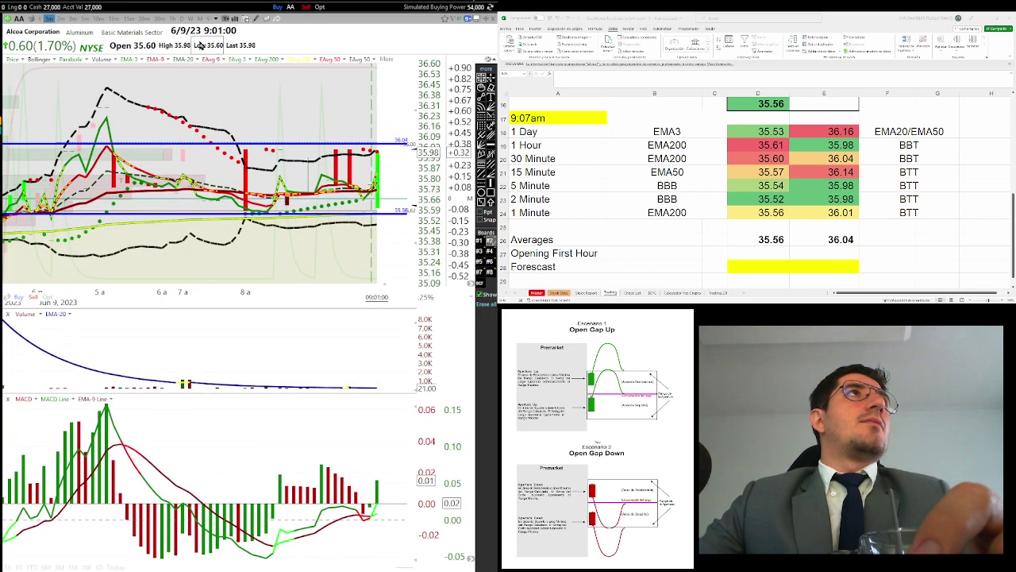
click(171, 18)
scroll(325, 218, up, 3)
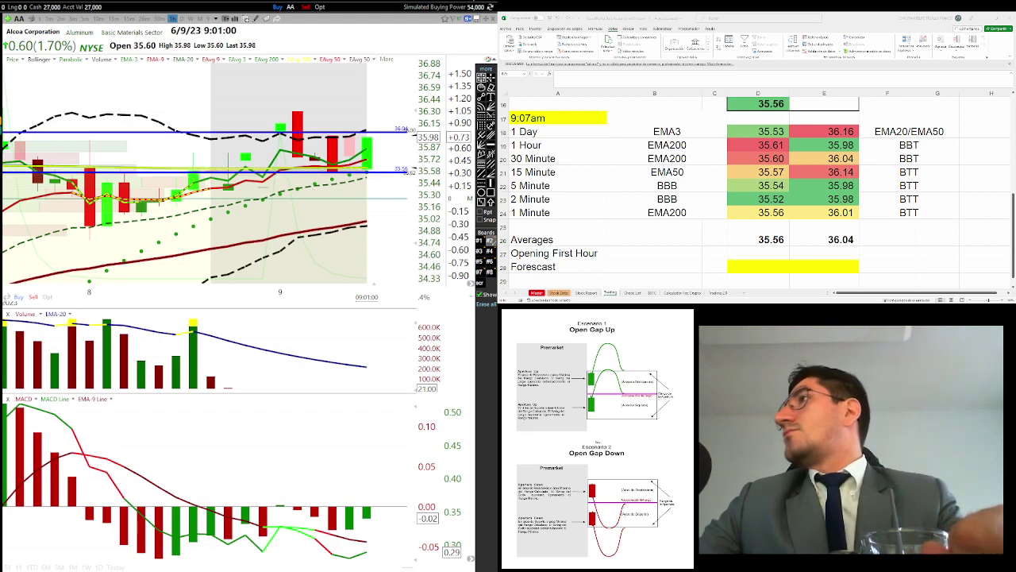
scroll(335, 188, up, 3)
scroll(332, 226, up, 2)
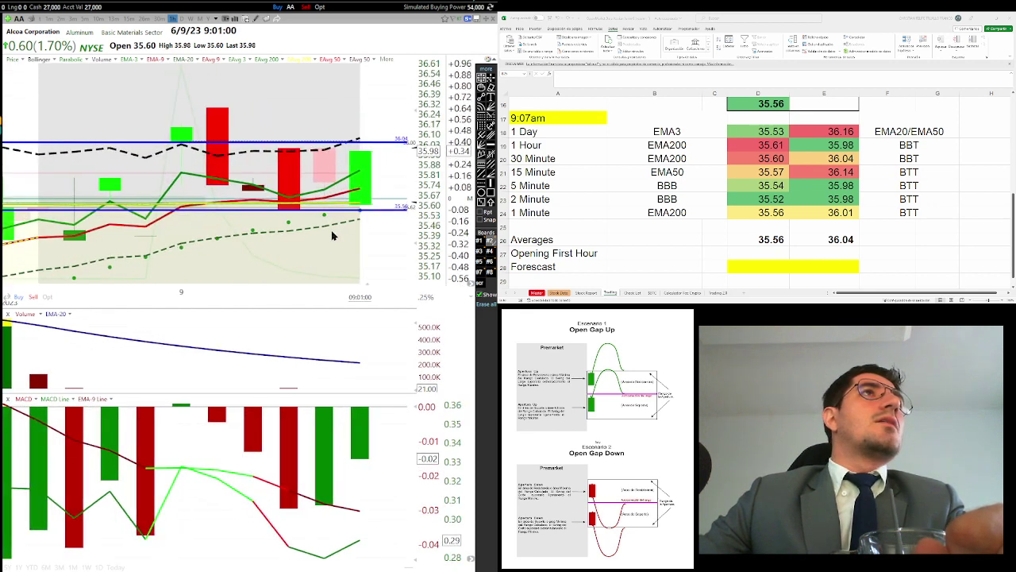
scroll(361, 219, down, 4)
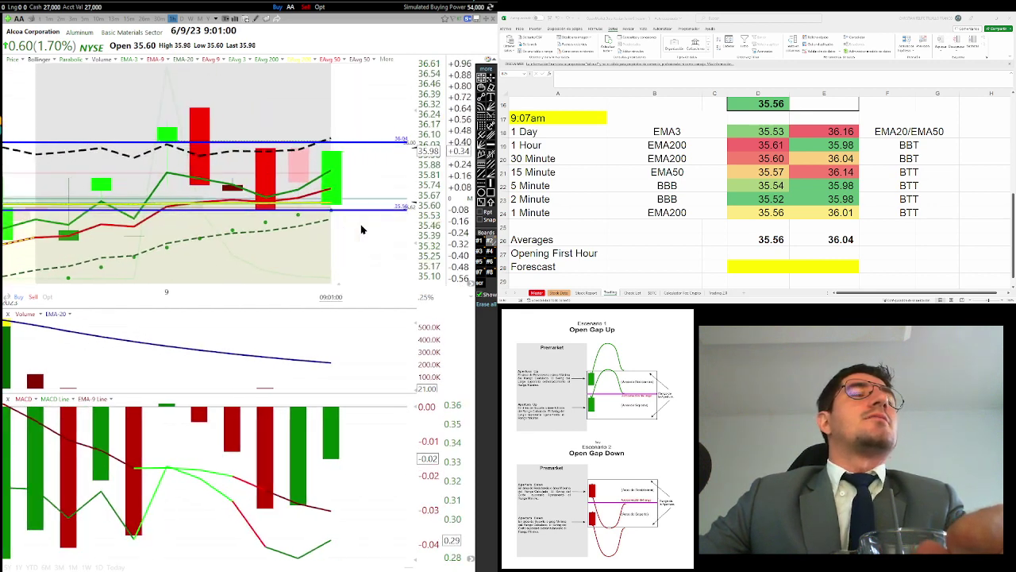
scroll(360, 229, up, 1)
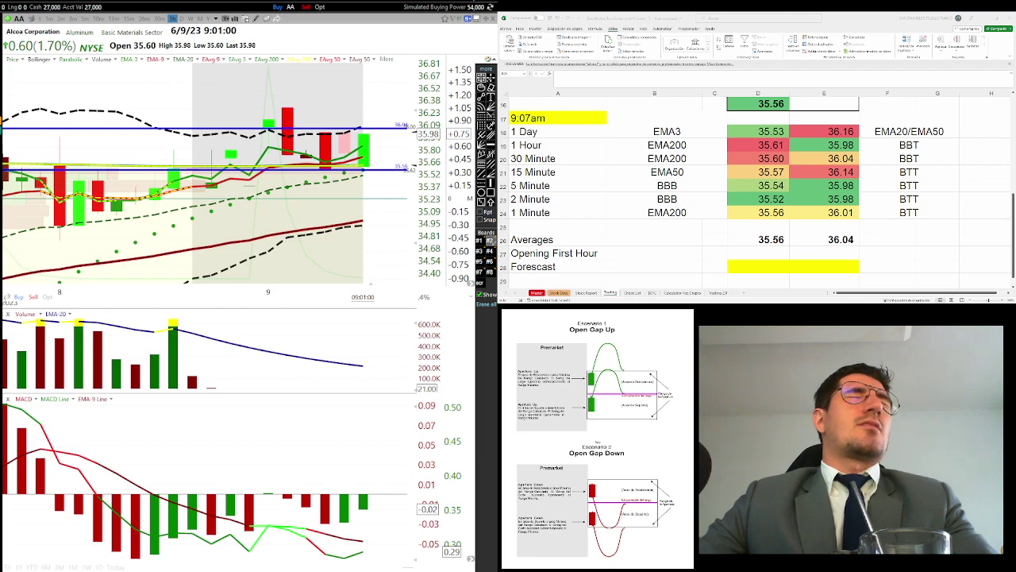
Show the 30 Minute chart and examine the premarket candles and moving averages around the two blue lines
click(159, 17)
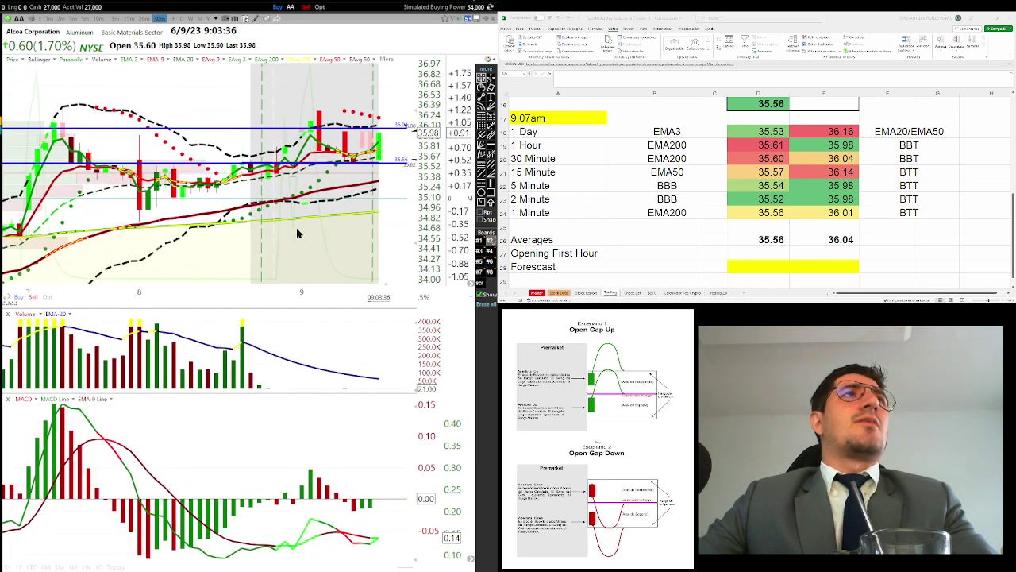
scroll(298, 233, up, 1)
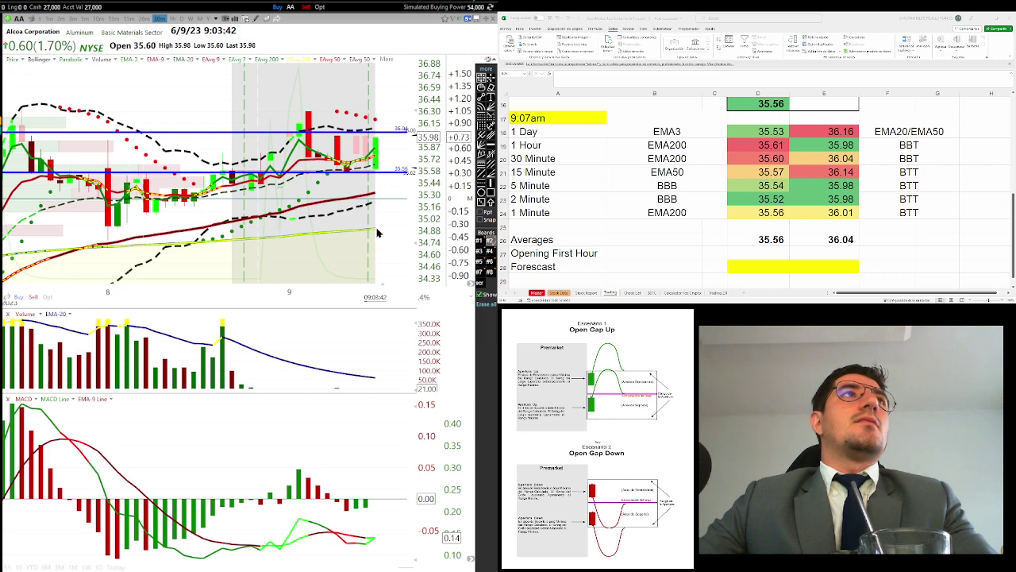
scroll(377, 232, up, 3)
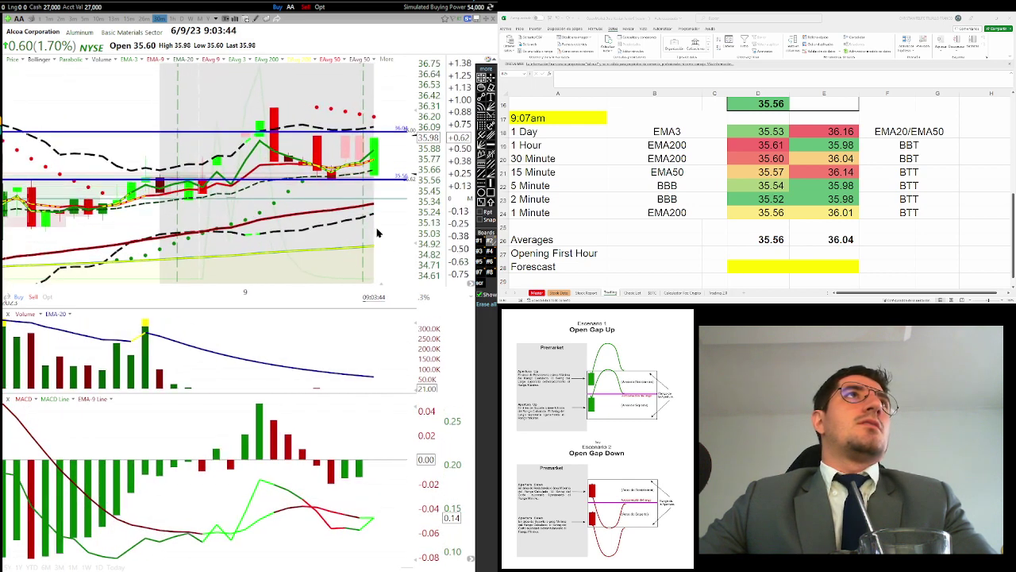
scroll(377, 232, up, 1)
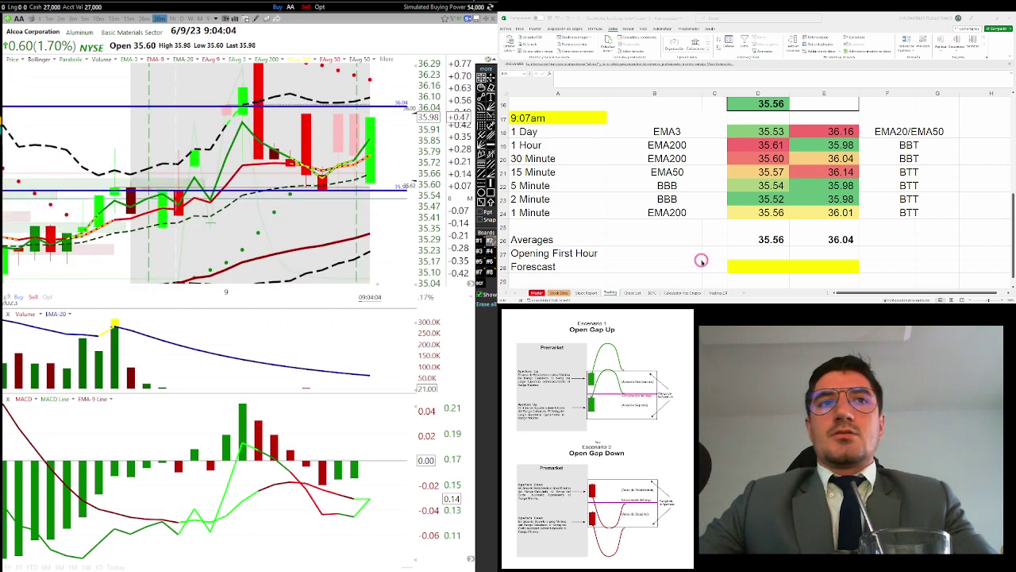
Review the lower and upper levels per candlestick type and their averages in rows 18 to 26 of the sheet
click(763, 254)
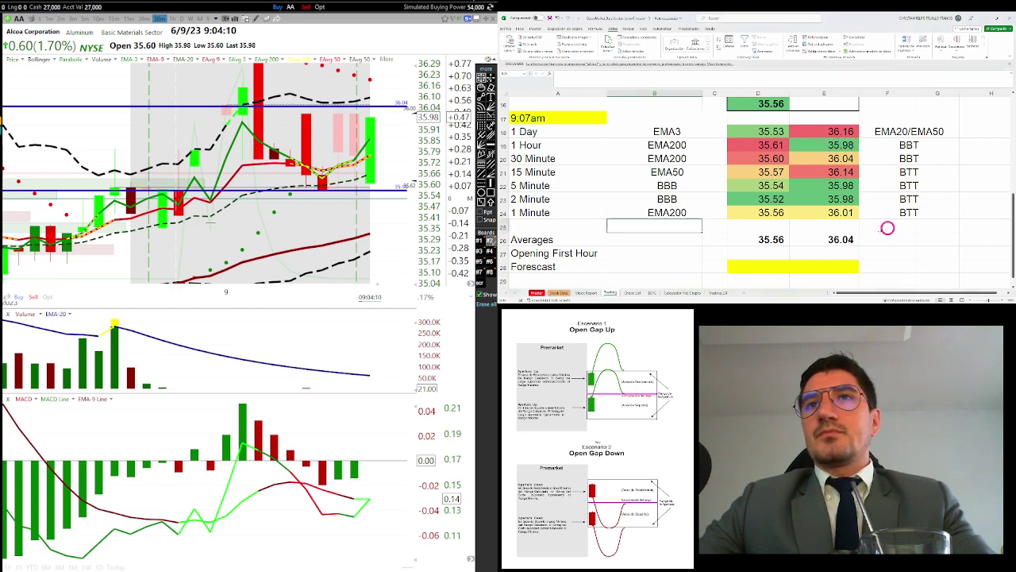
click(824, 235)
click(780, 212)
drag(760, 142, 769, 210)
click(806, 181)
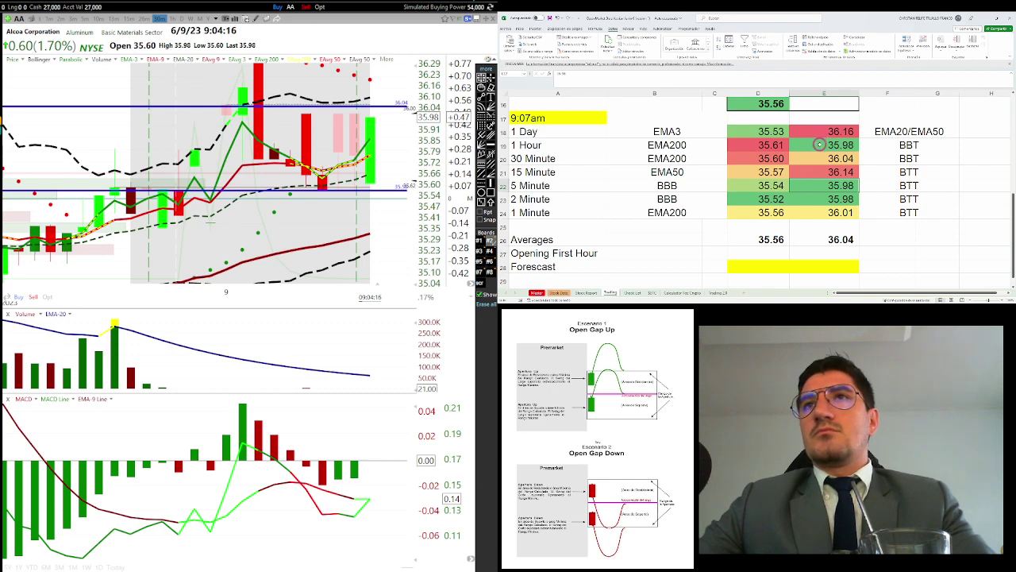
click(818, 170)
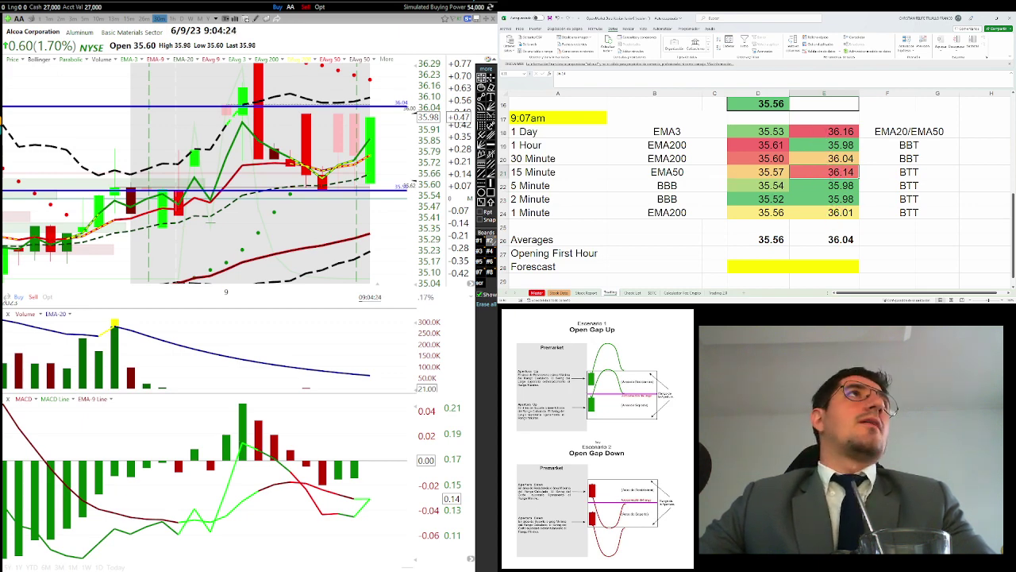
Show the 15 Minute chart and compare its upper Bollinger band and blue lines with the upper levels in the sheet
click(129, 18)
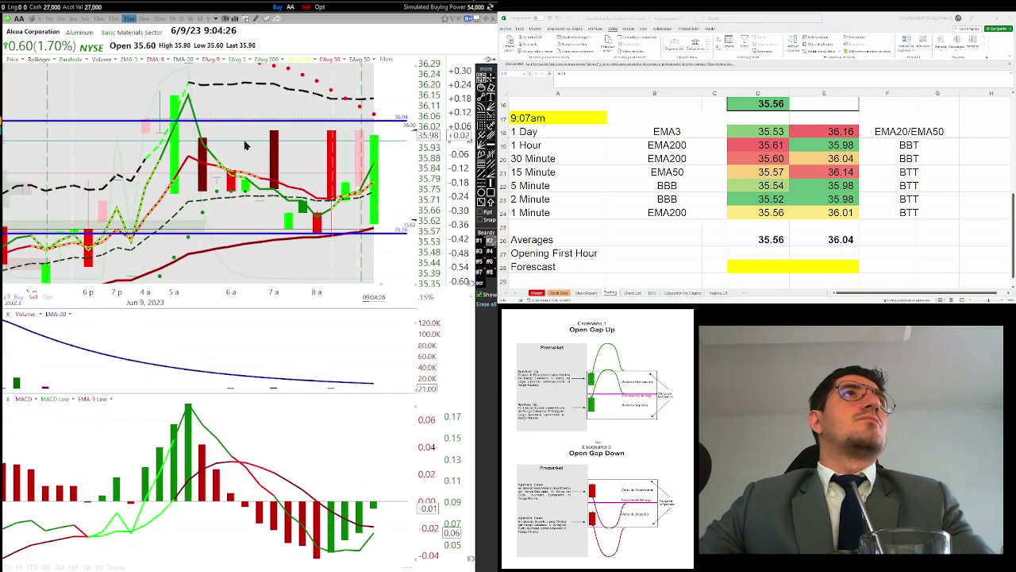
scroll(244, 146, down, 2)
scroll(264, 163, up, 2)
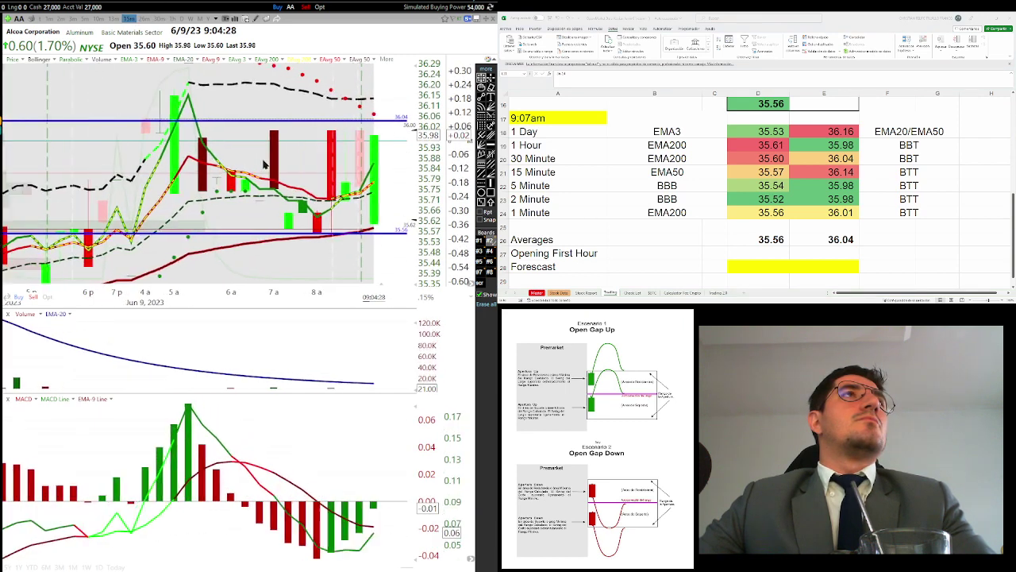
click(373, 119)
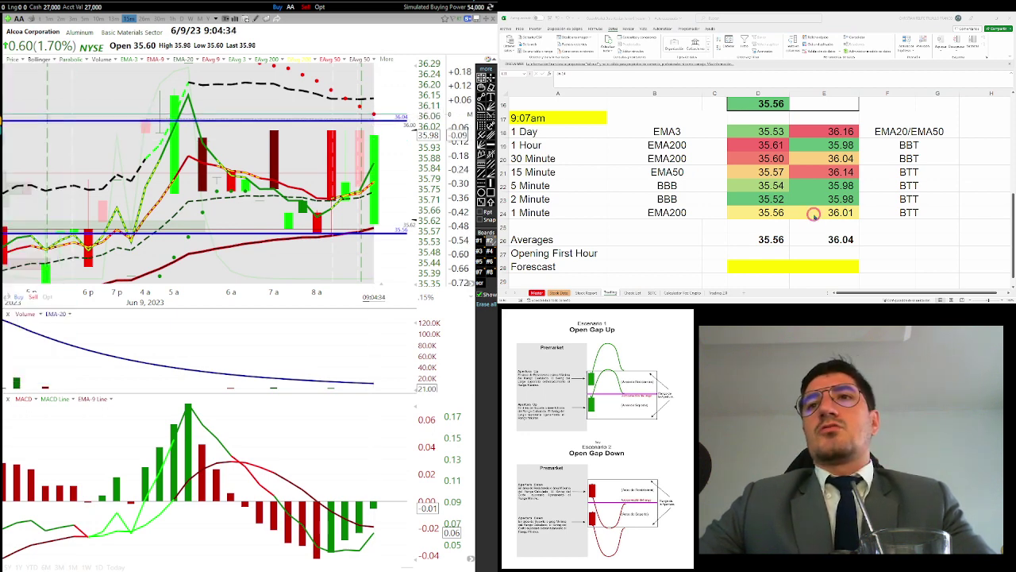
click(824, 237)
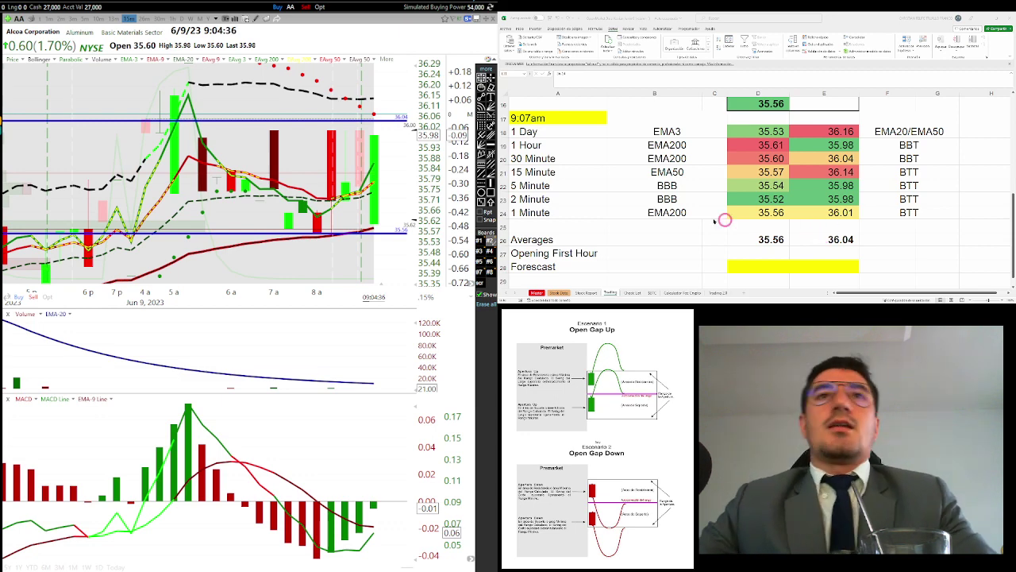
scroll(344, 338, up, 1)
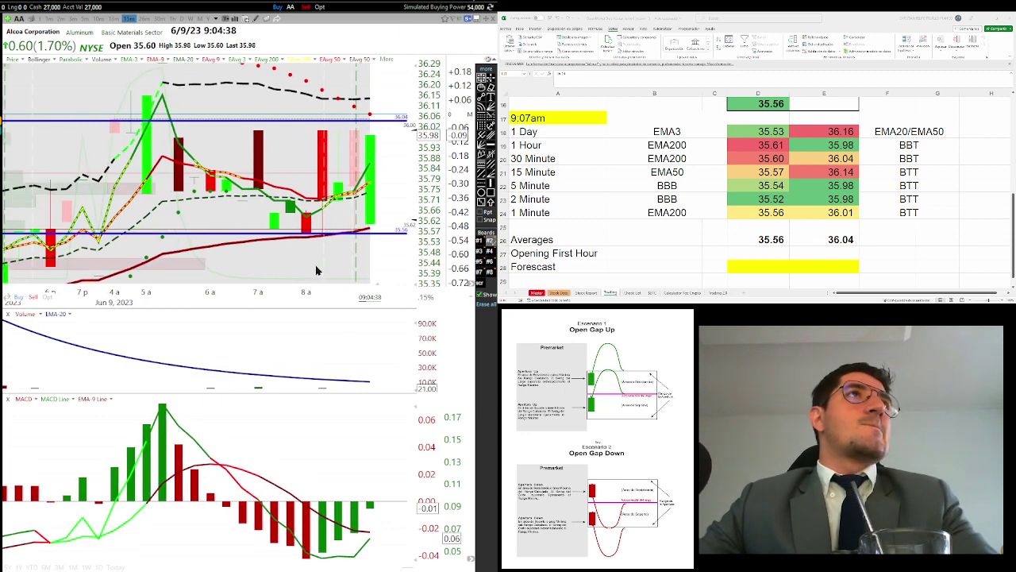
Change the Hora del Calculo in B15 to 9:05AM
click(590, 139)
scroll(592, 139, up, 1)
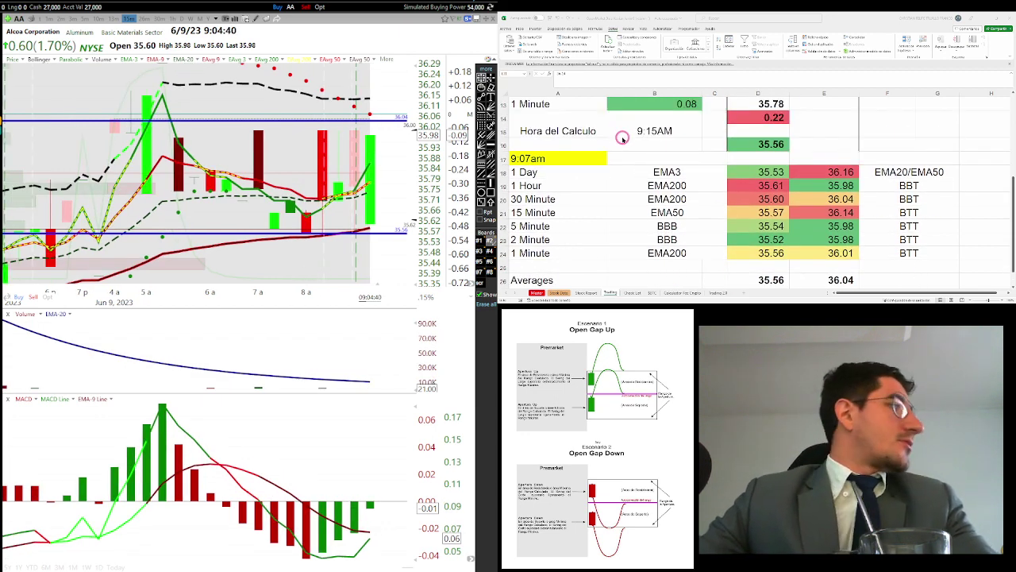
click(661, 131)
click(563, 76)
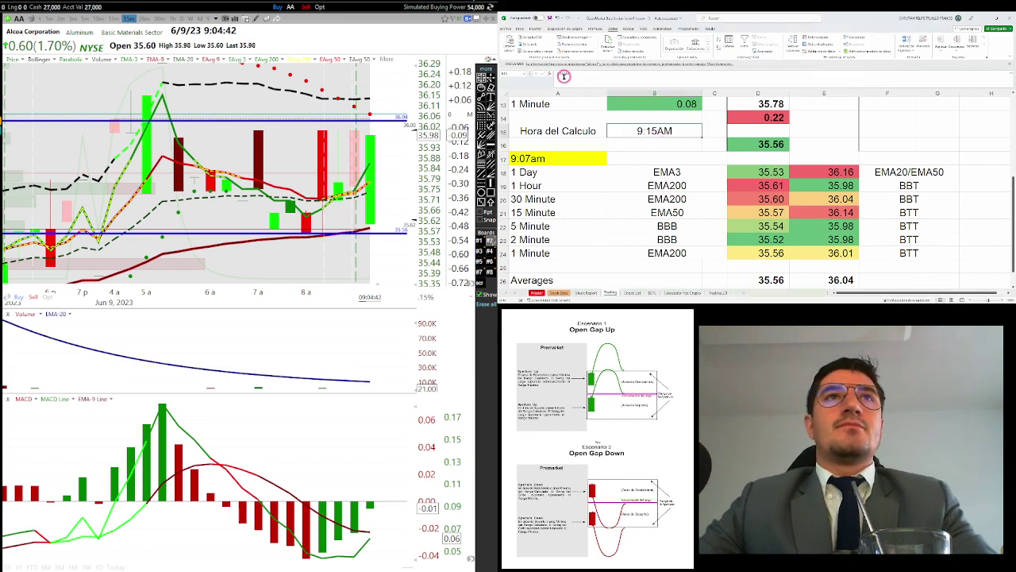
key(BackSpace)
text(0)
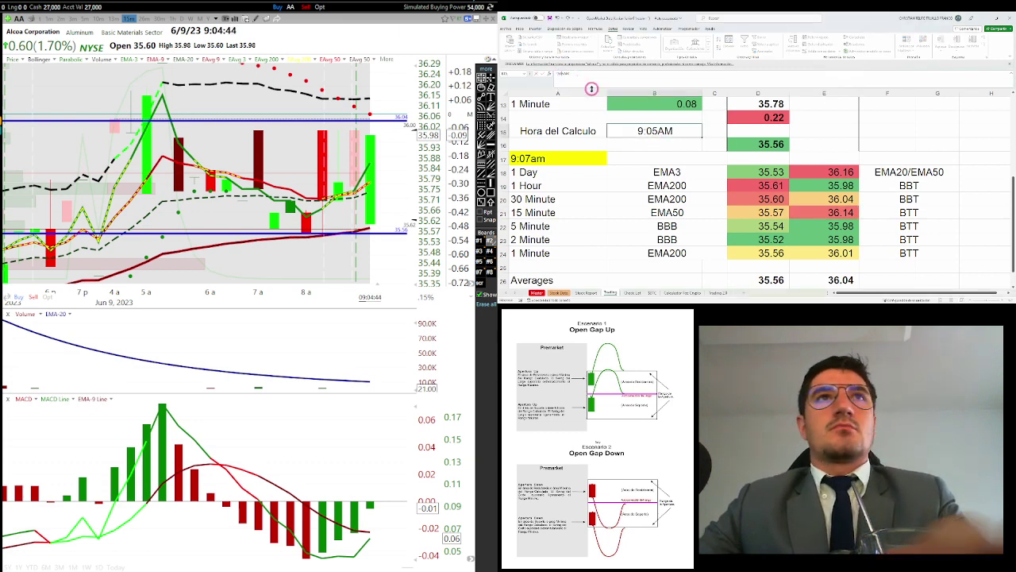
click(604, 122)
Zoom out the Trading sheet until the whole table from Company Name to Forescast fits in view
scroll(602, 135, up, 4)
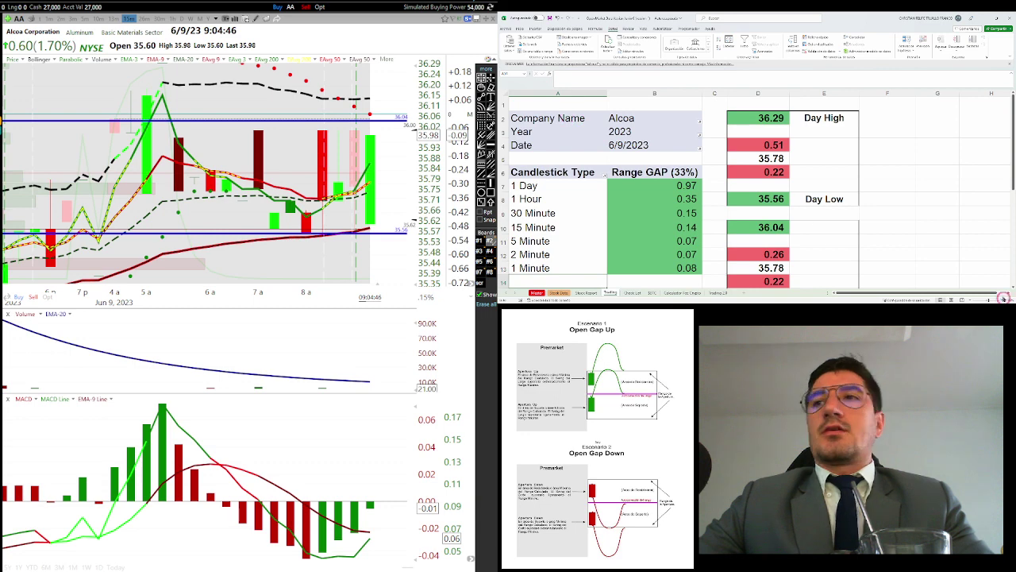
click(971, 300)
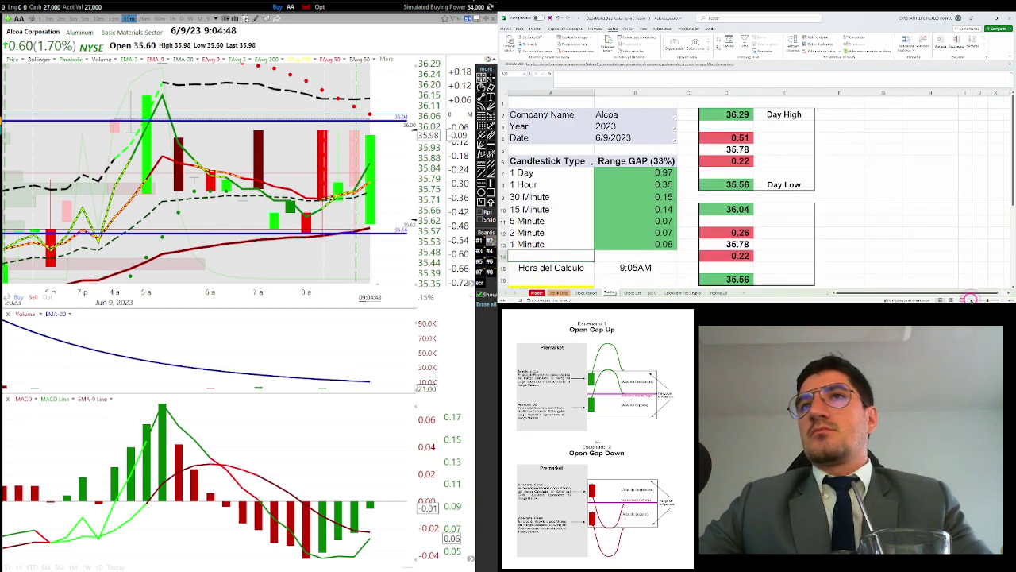
click(970, 300)
click(970, 300)
click(971, 300)
scroll(746, 227, down, 1)
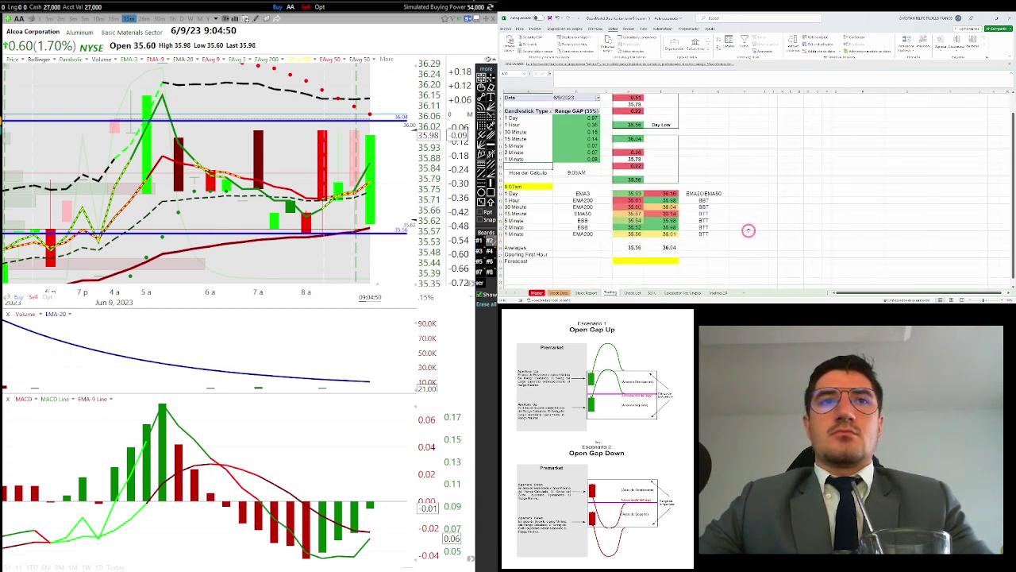
Set the middle price in D5 to 35.98, and copy the full table from the Company Name block down to the Forescast row
drag(681, 211, 764, 266)
key(ctrl+a)
scroll(715, 198, up, 1)
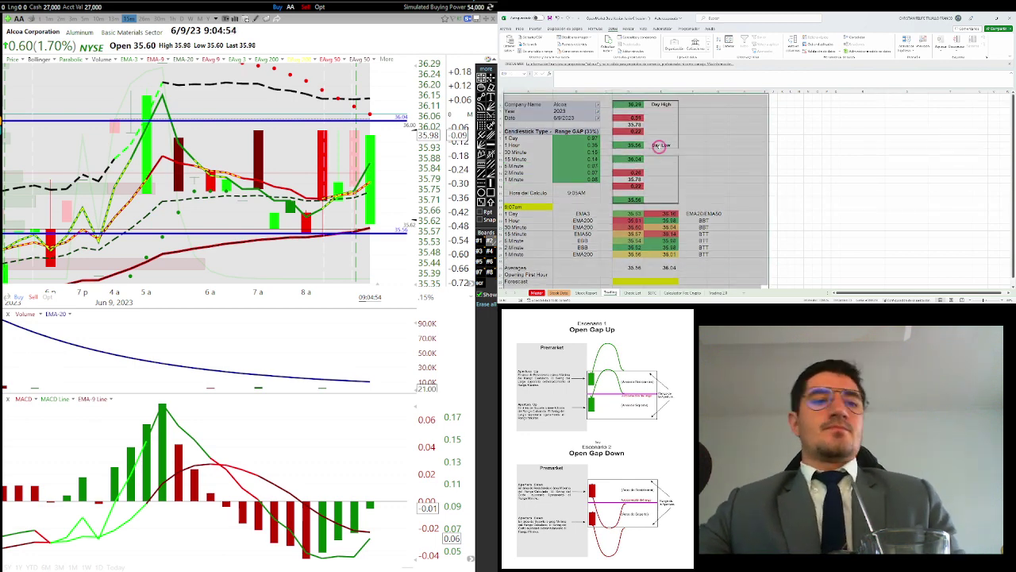
click(635, 124)
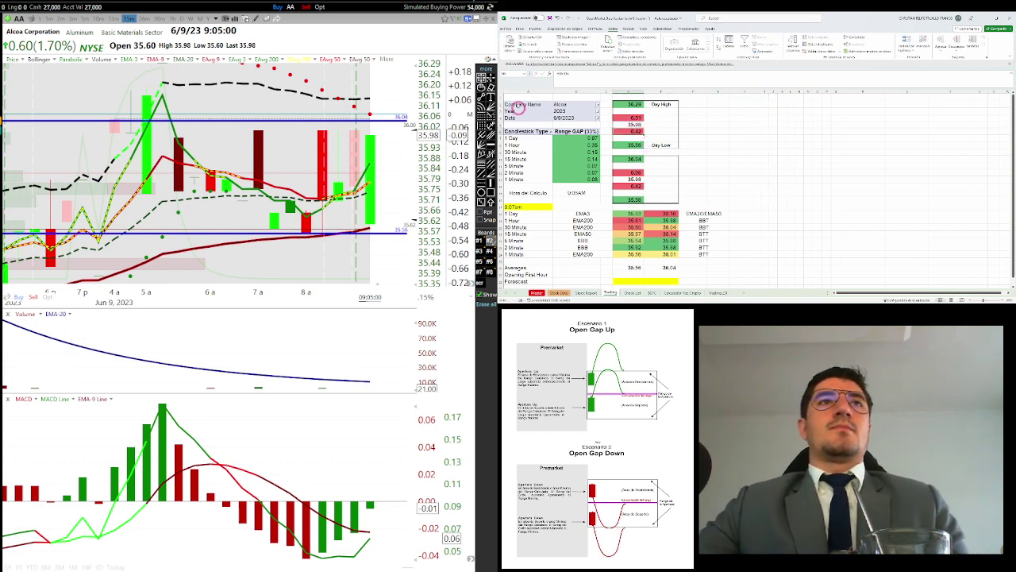
drag(517, 96, 740, 282)
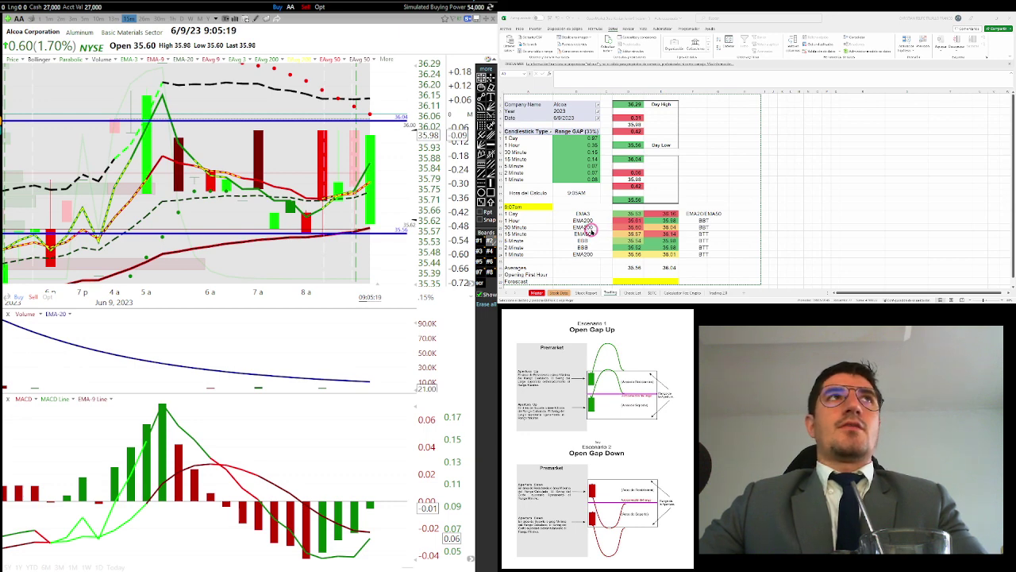
Compress the 15 Minute chart's price scale until the lower Bollinger band is in view, and return to the copied table
drag(421, 215, 418, 262)
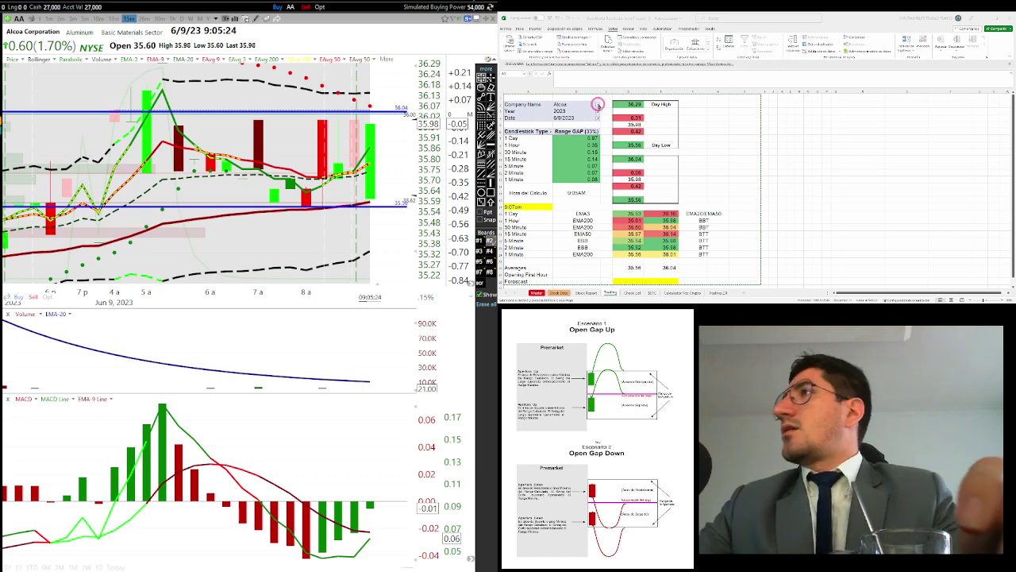
click(695, 239)
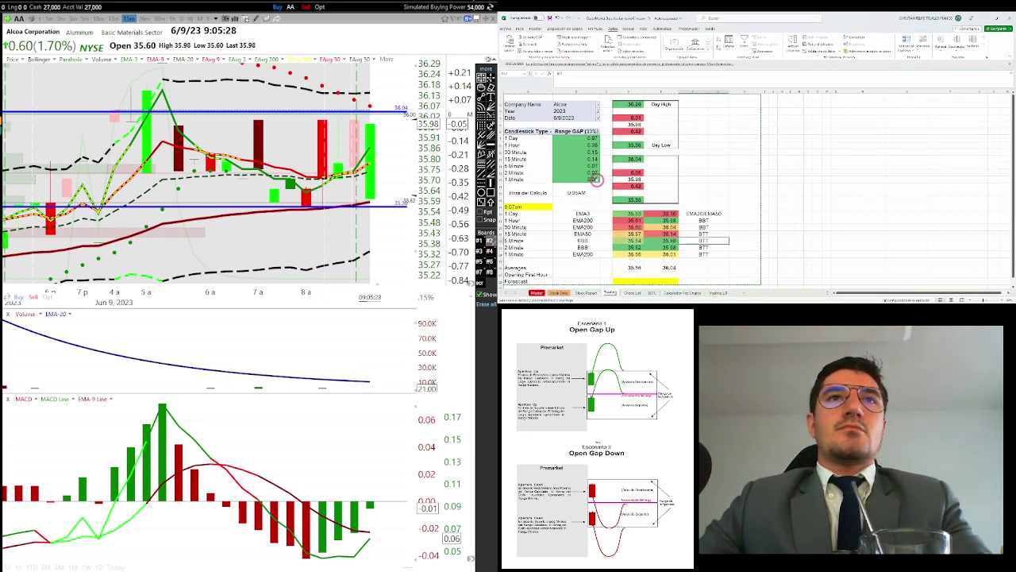
Open the Stock Report sheet and compare Alcoa's 6/9/2023 range gaps with the earlier dates, especially the 6/2/2023 column from 1 Day to 1 Minute
click(632, 293)
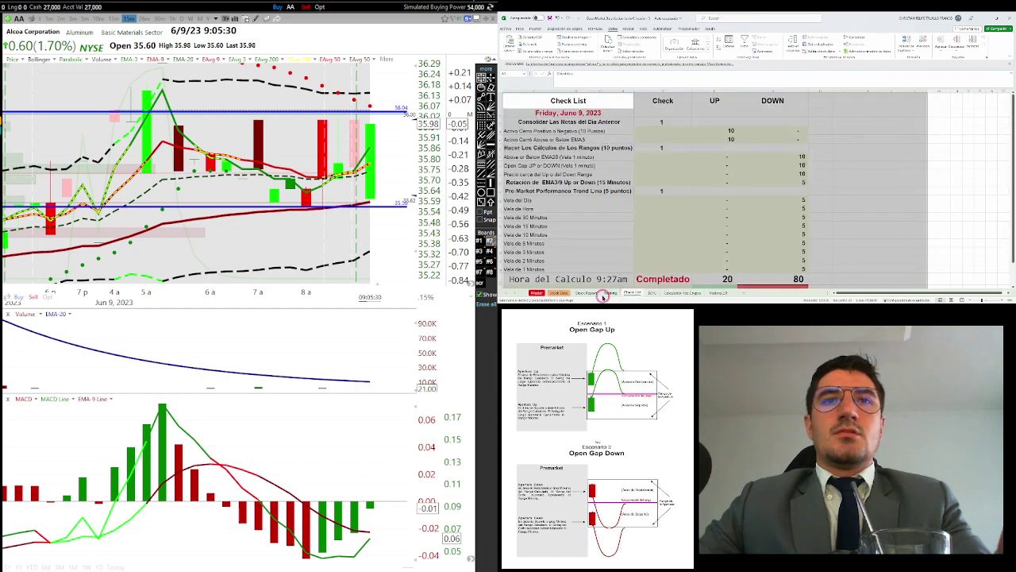
click(601, 294)
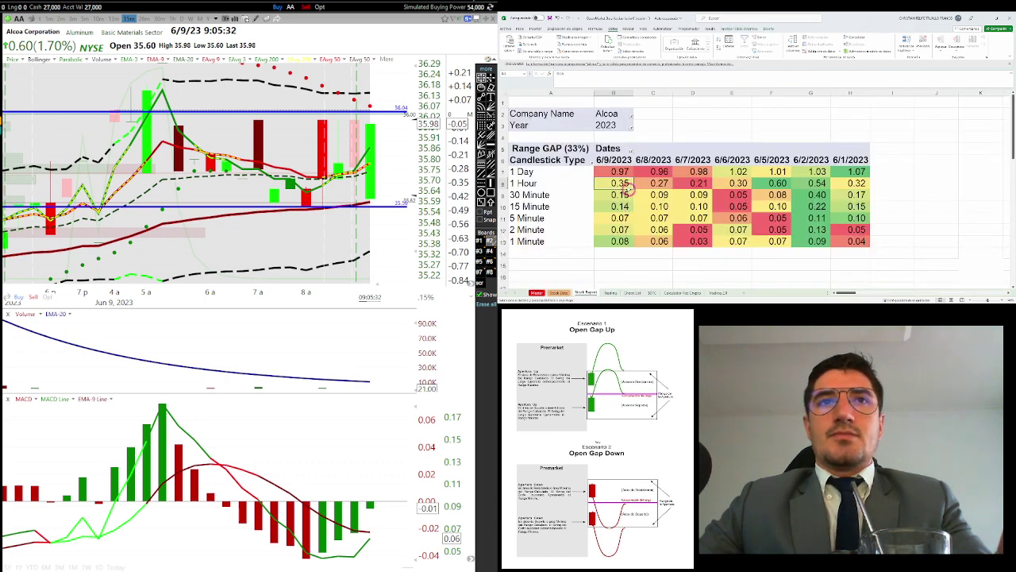
mouse_move(624, 194)
mouse_down()
mouse_move(631, 242)
mouse_move(626, 206)
mouse_up()
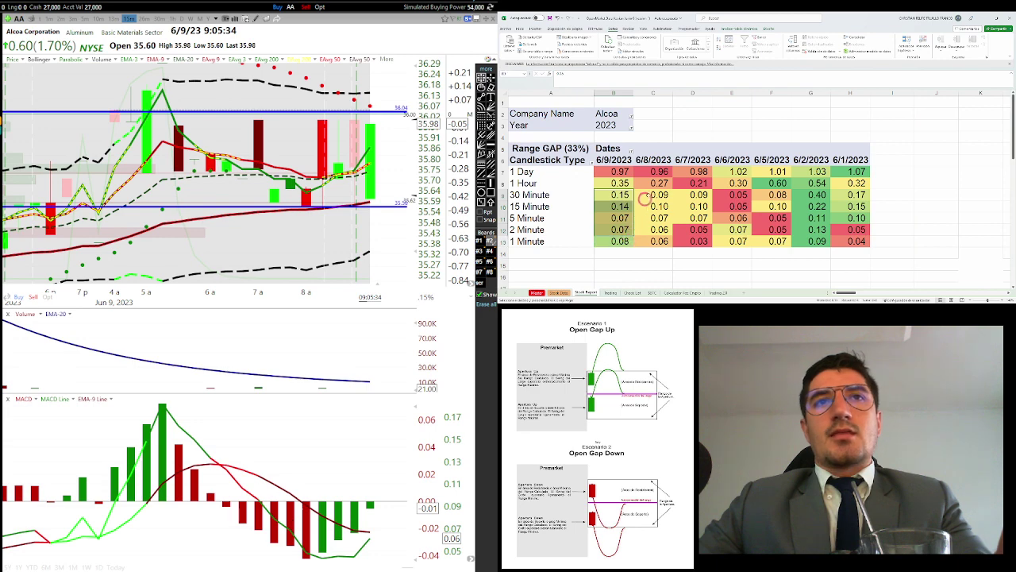
click(658, 195)
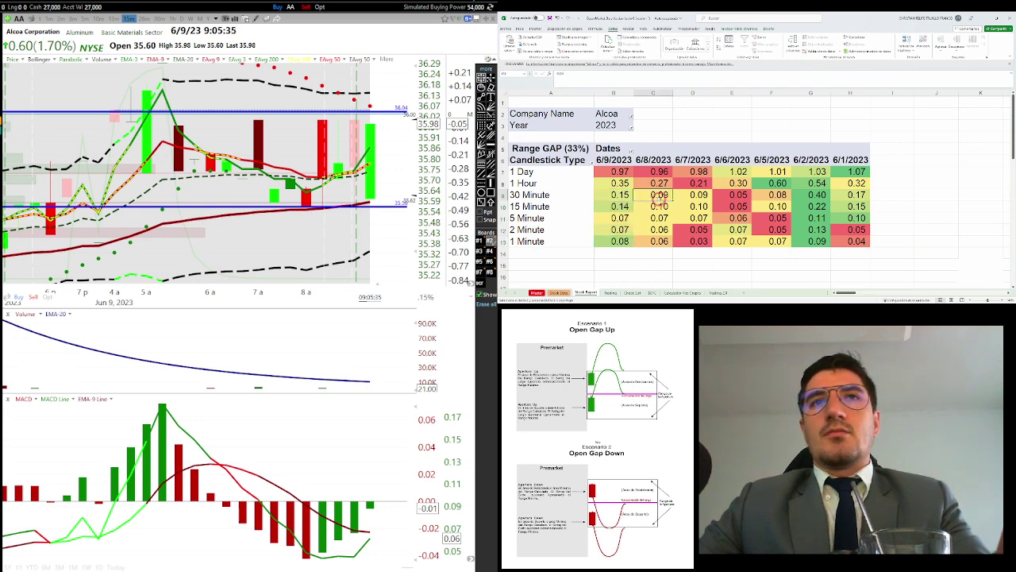
drag(811, 171, 817, 242)
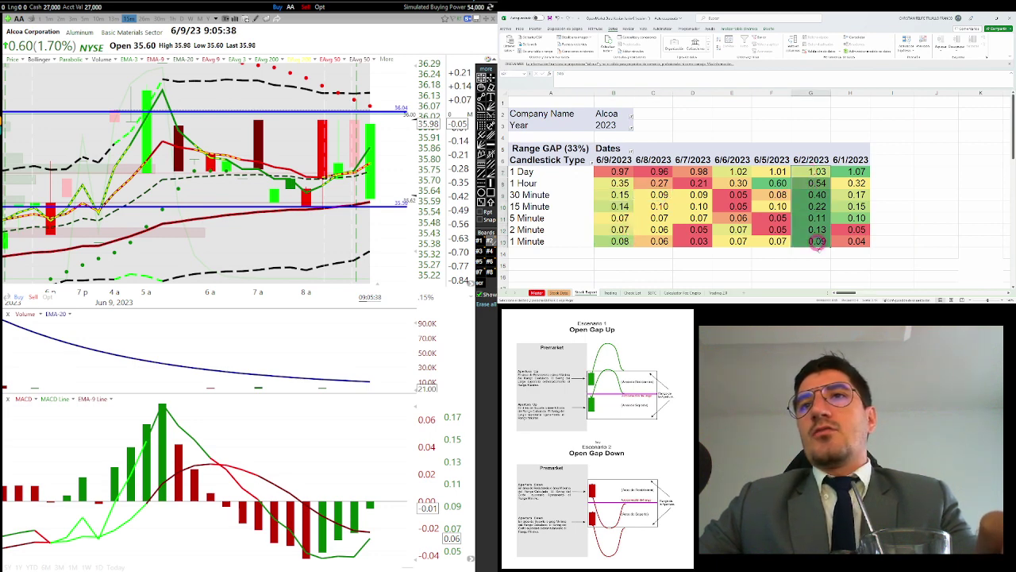
click(816, 243)
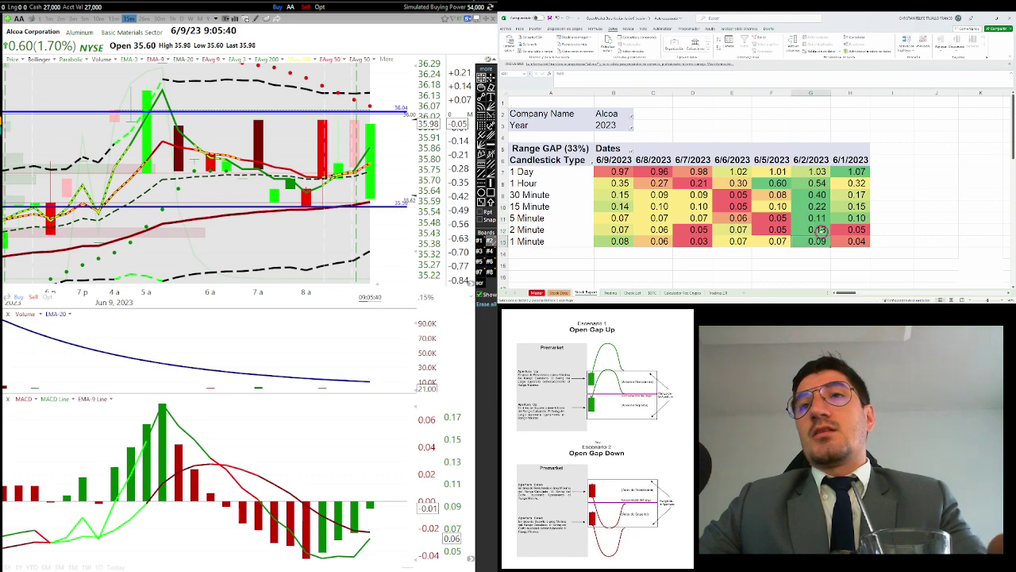
drag(811, 172, 811, 241)
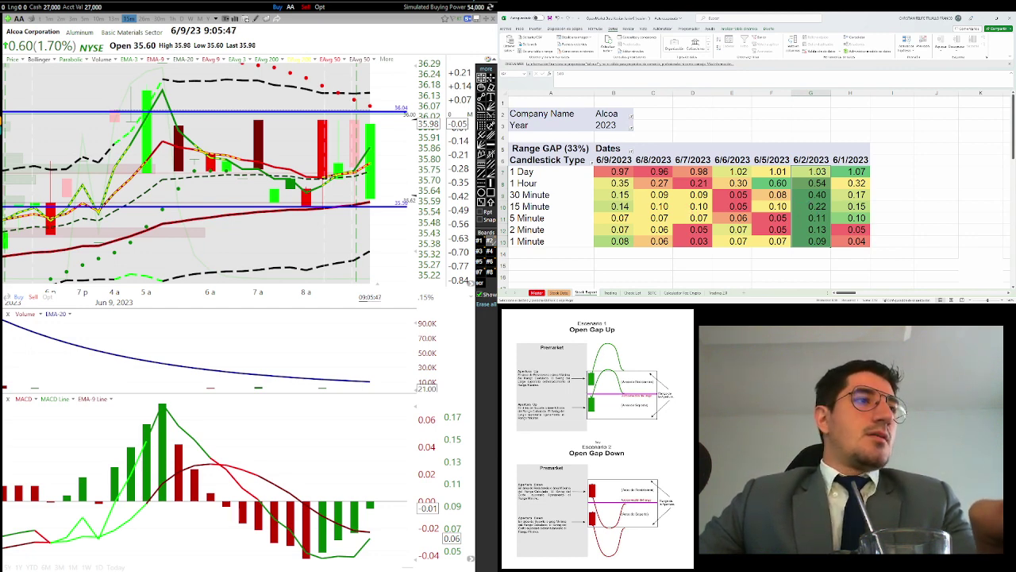
click(621, 207)
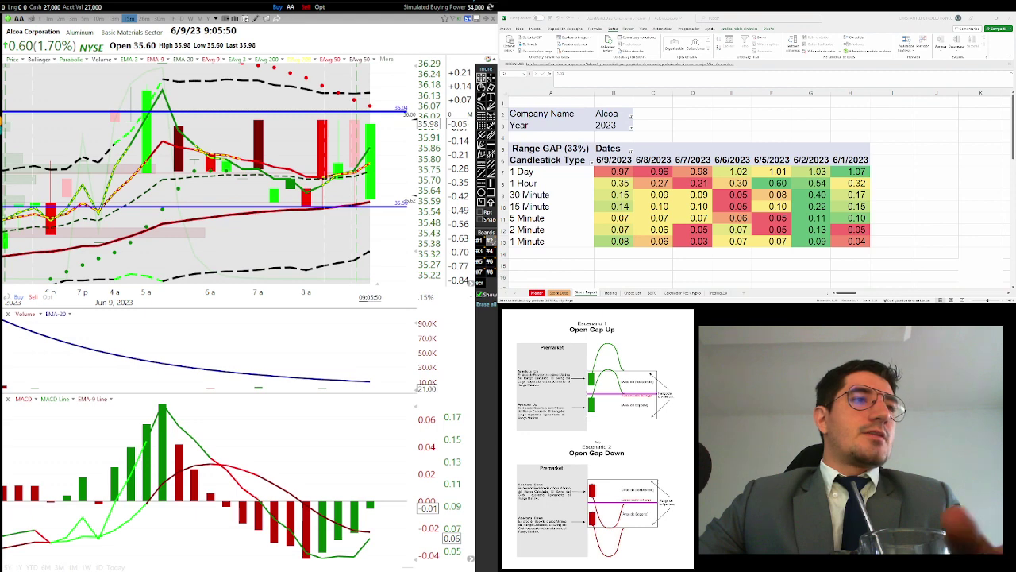
Switch to the Telegram chat, view the annotated Alcoa chart photos from the first swing to the second, and return to the Stock Report
drag(587, 93, 732, 264)
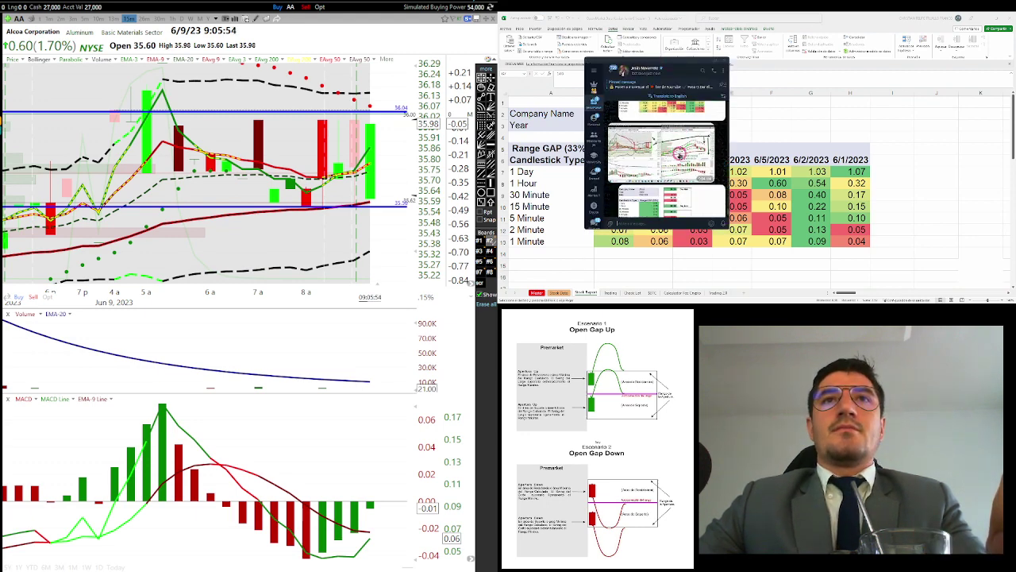
click(679, 172)
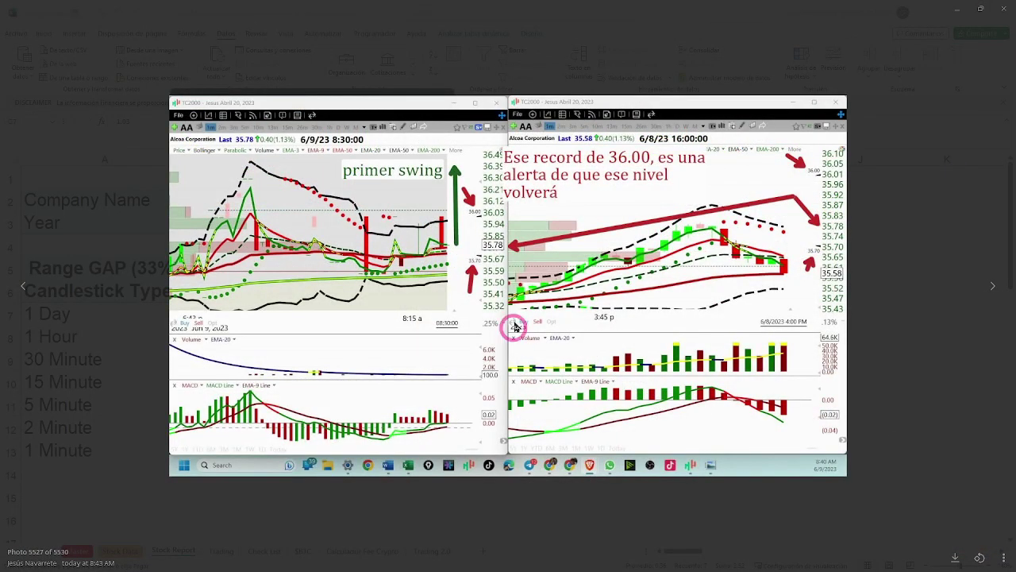
click(992, 286)
click(992, 286)
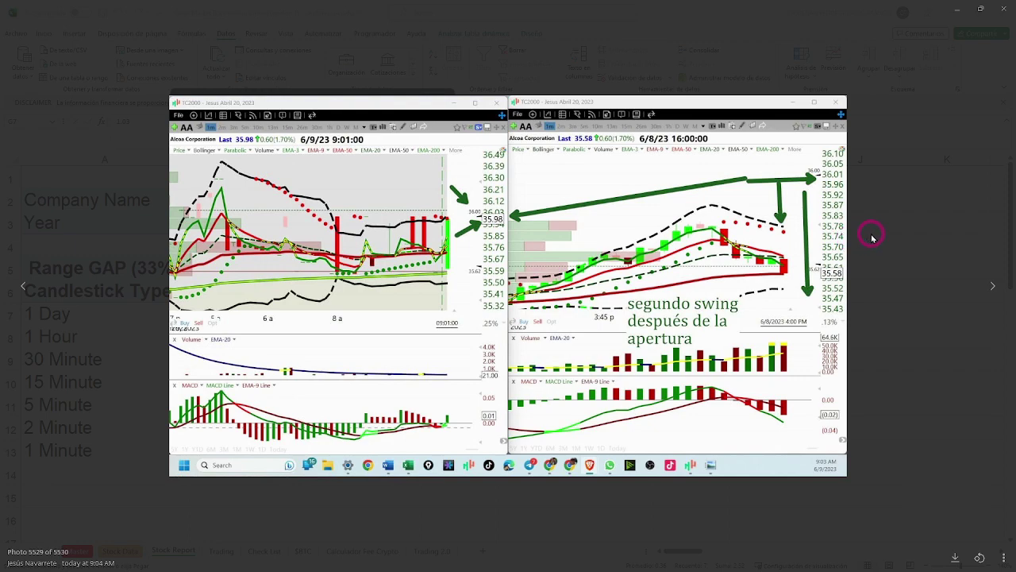
click(991, 284)
click(913, 297)
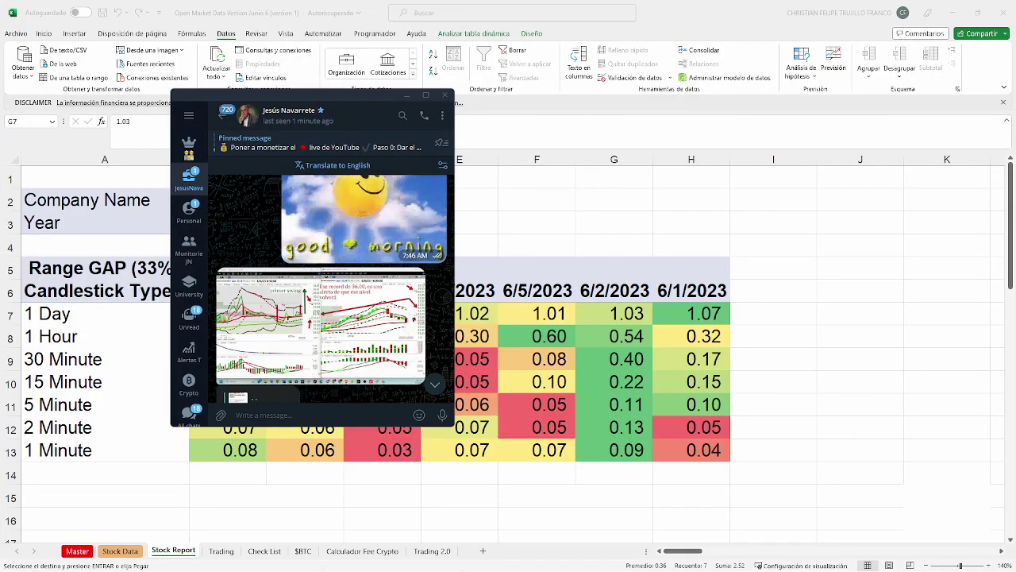
key(alt+Tab)
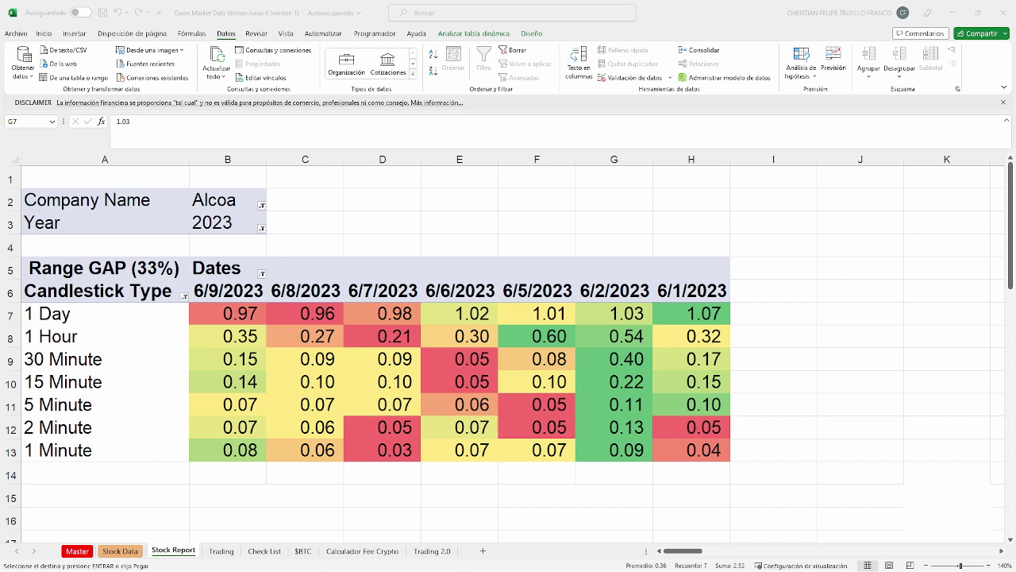
Switch to TC2000 and examine the 30-minute Alcoa charts, checking the 6/8/2023 closing candle's volume and its price against the blue level lines
click(952, 13)
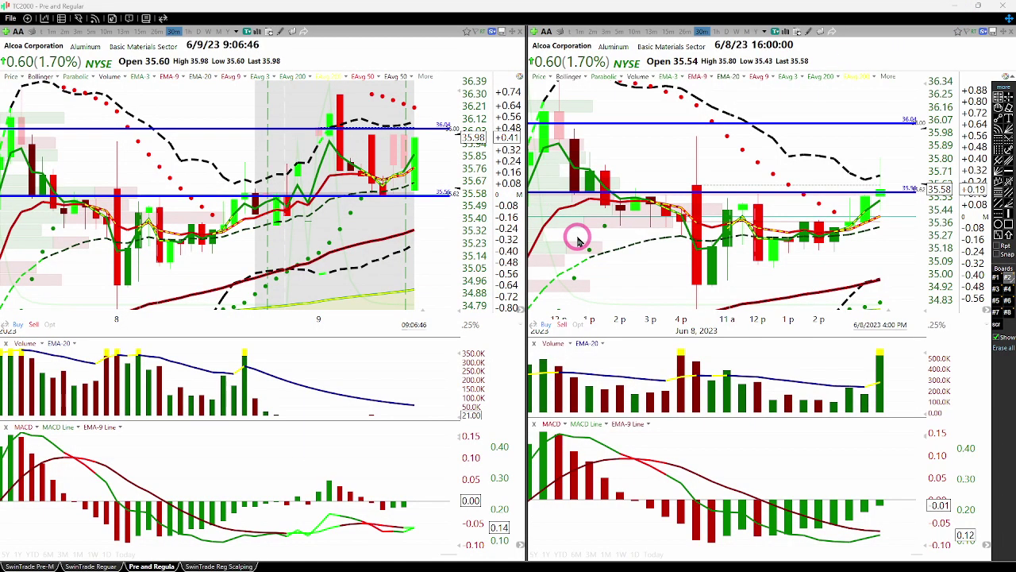
click(740, 270)
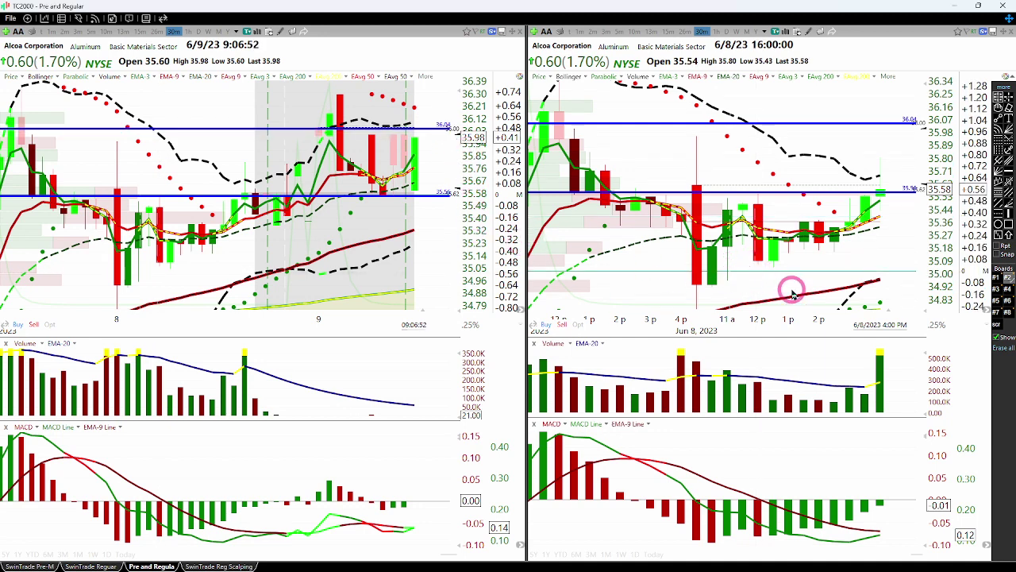
scroll(863, 270, down, 3)
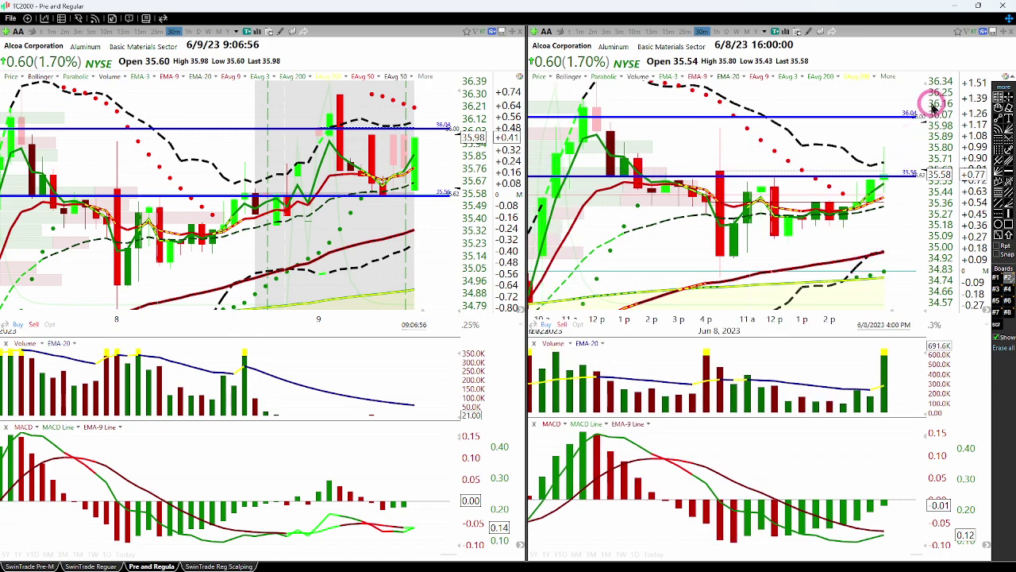
drag(927, 82, 925, 113)
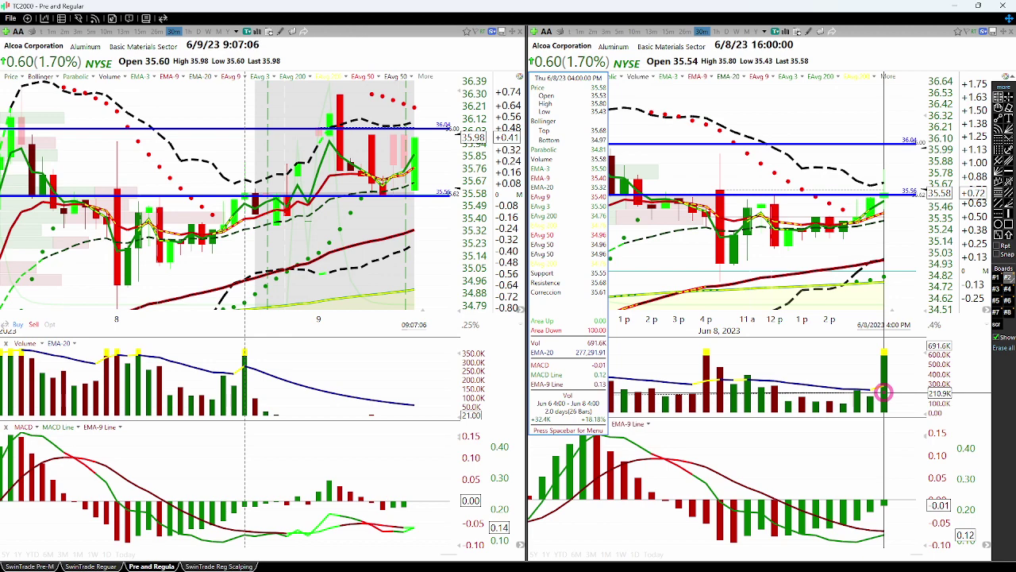
scroll(837, 282, up, 3)
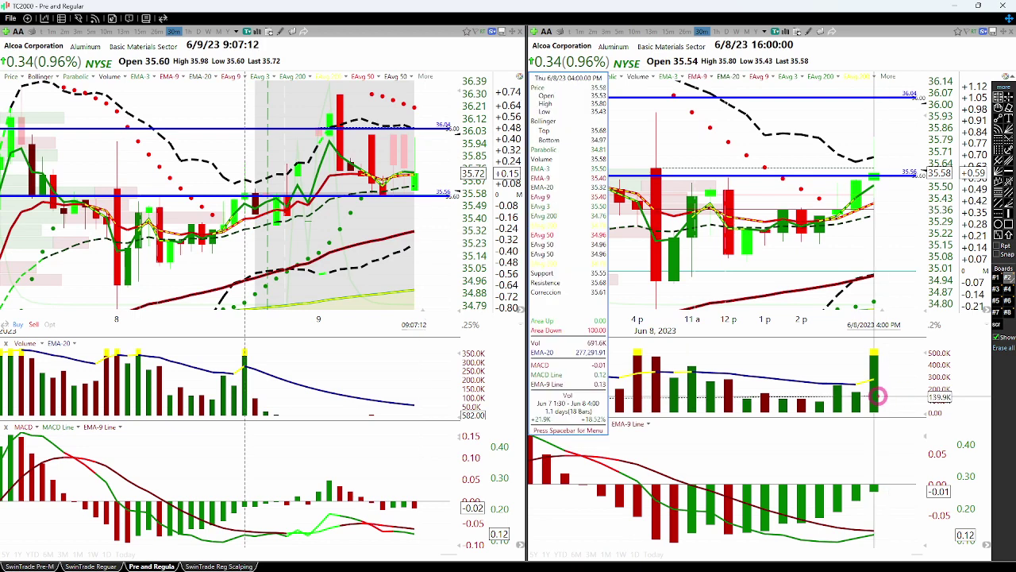
scroll(859, 278, up, 2)
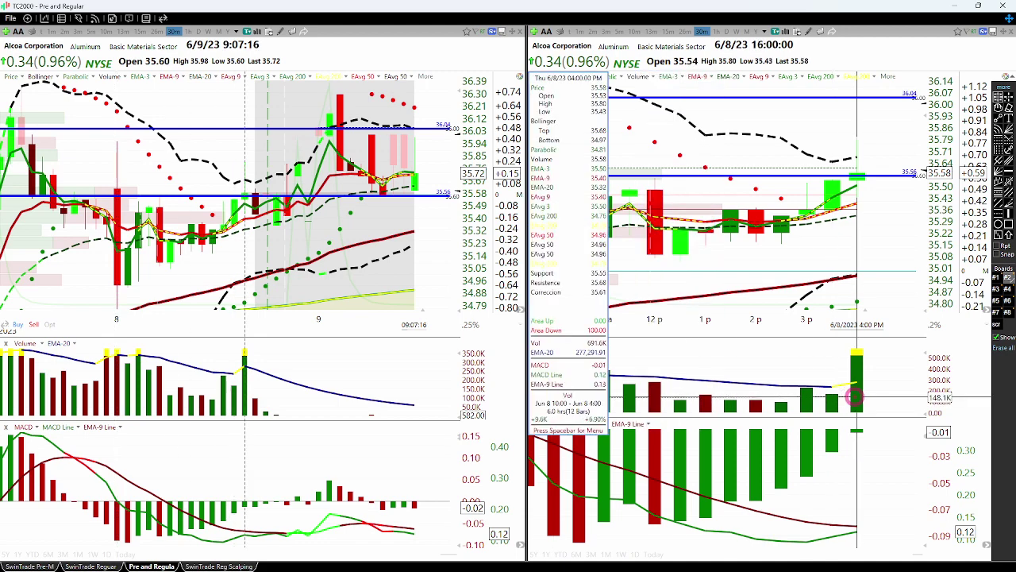
scroll(855, 396, down, 1)
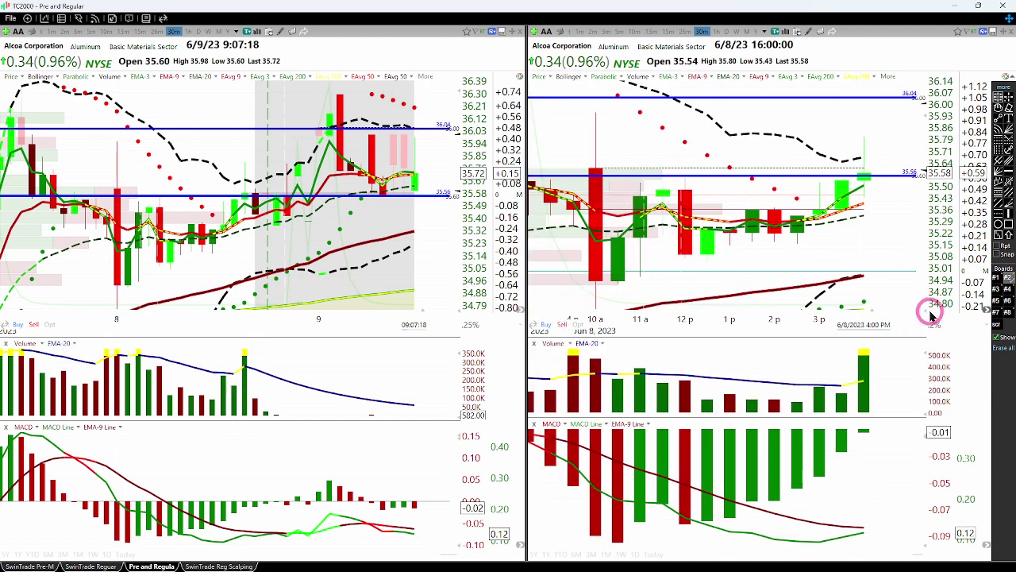
mouse_move(920, 117)
mouse_down()
mouse_move(925, 141)
mouse_move(926, 110)
mouse_up()
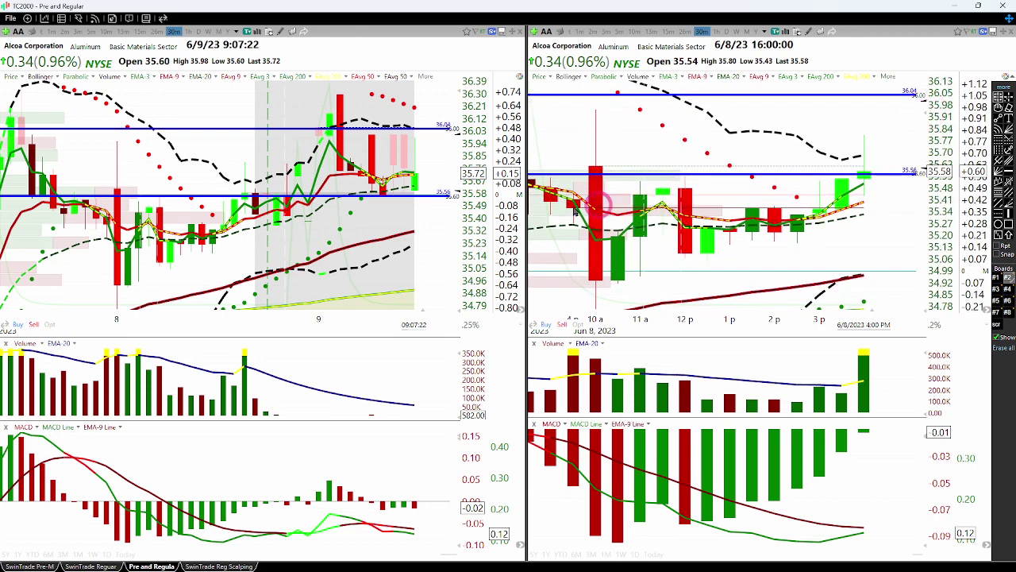
drag(463, 121, 456, 312)
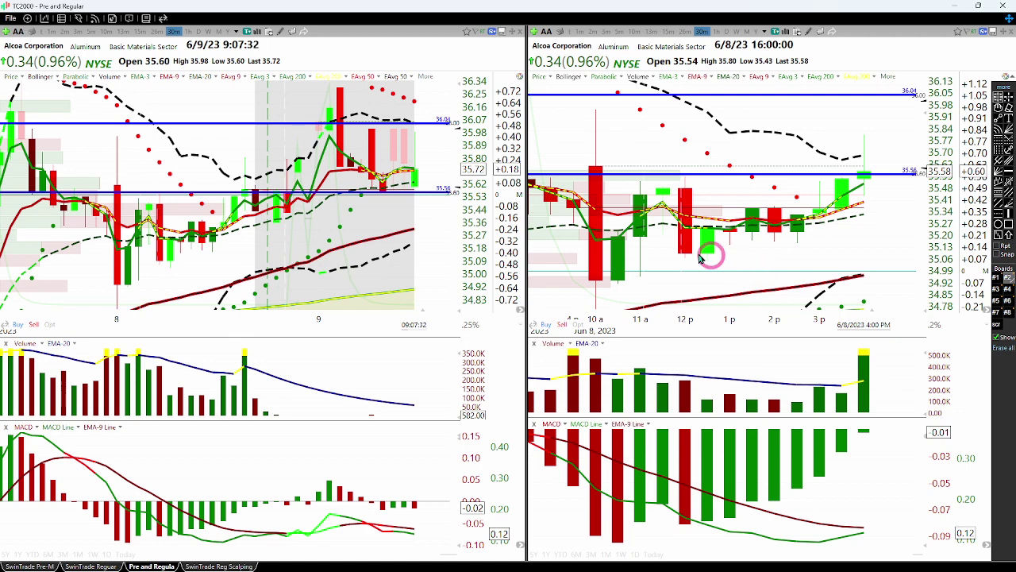
Set both Alcoa charts to 1 minute, compress their price scales until the 36.04 and 35.56 lines show, and hide the drawing toolbar
click(581, 32)
scroll(787, 215, down, 3)
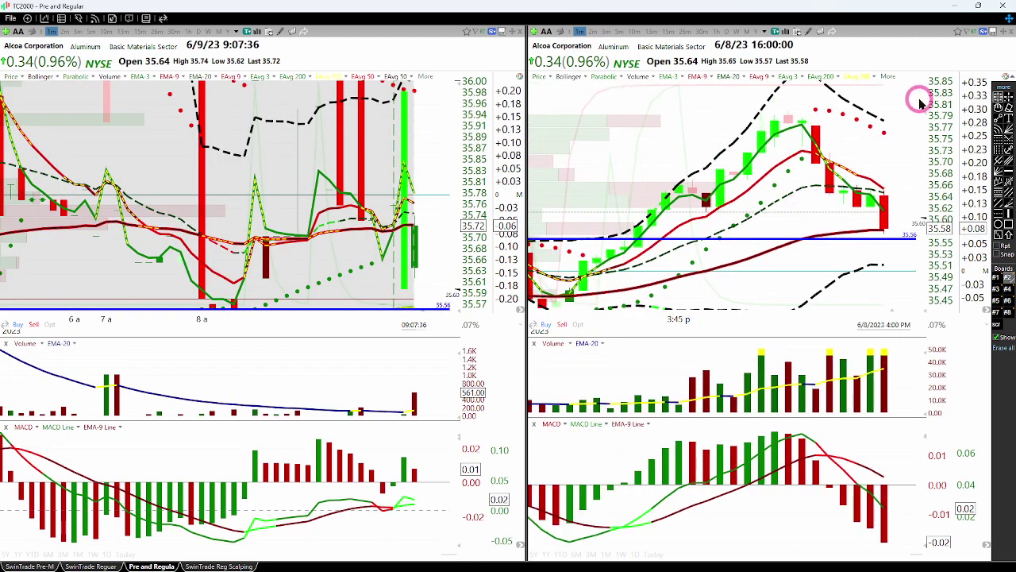
drag(920, 102, 929, 199)
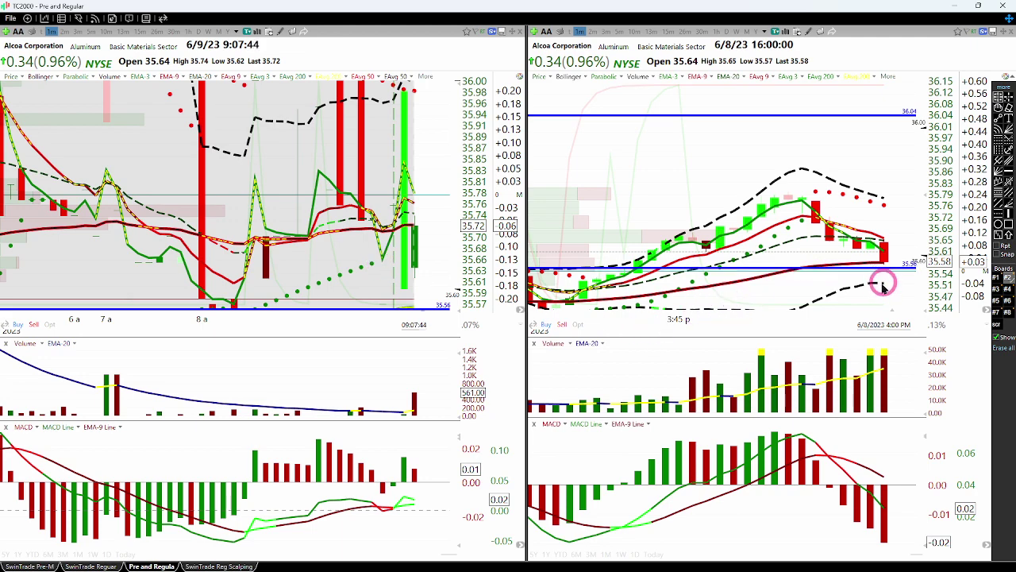
scroll(377, 280, down, 2)
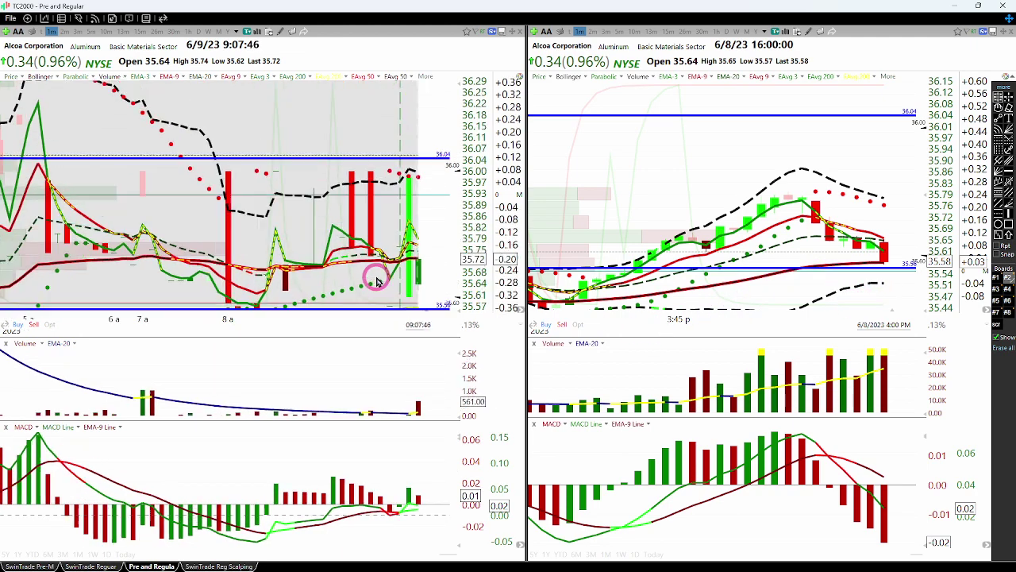
scroll(375, 274, up, 1)
scroll(375, 274, down, 1)
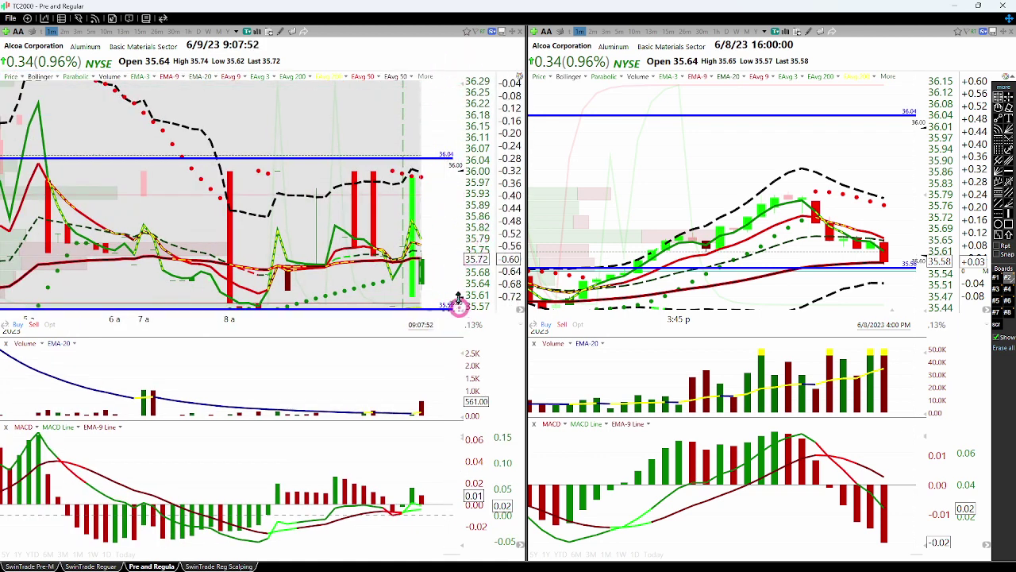
click(1006, 75)
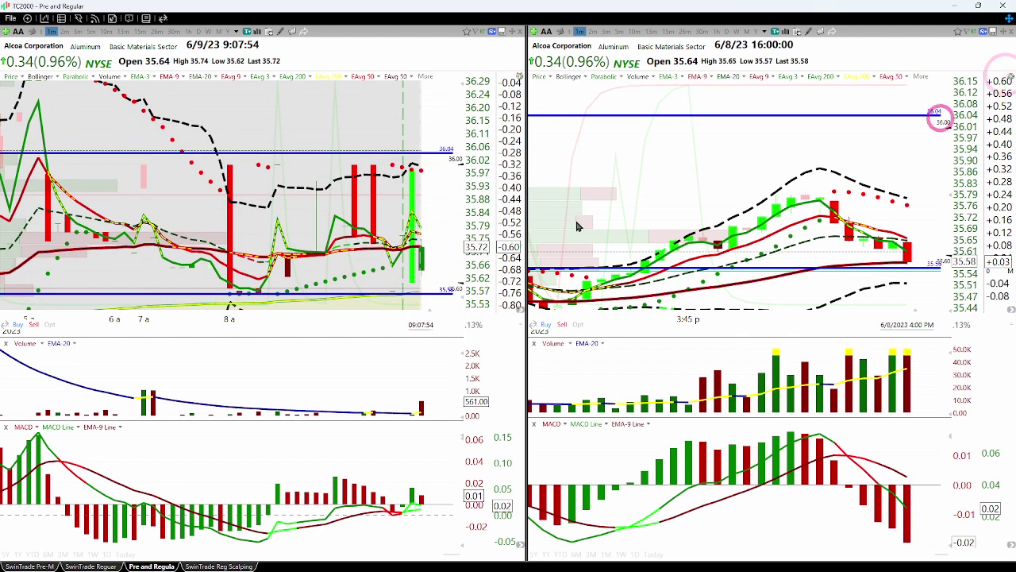
click(579, 224)
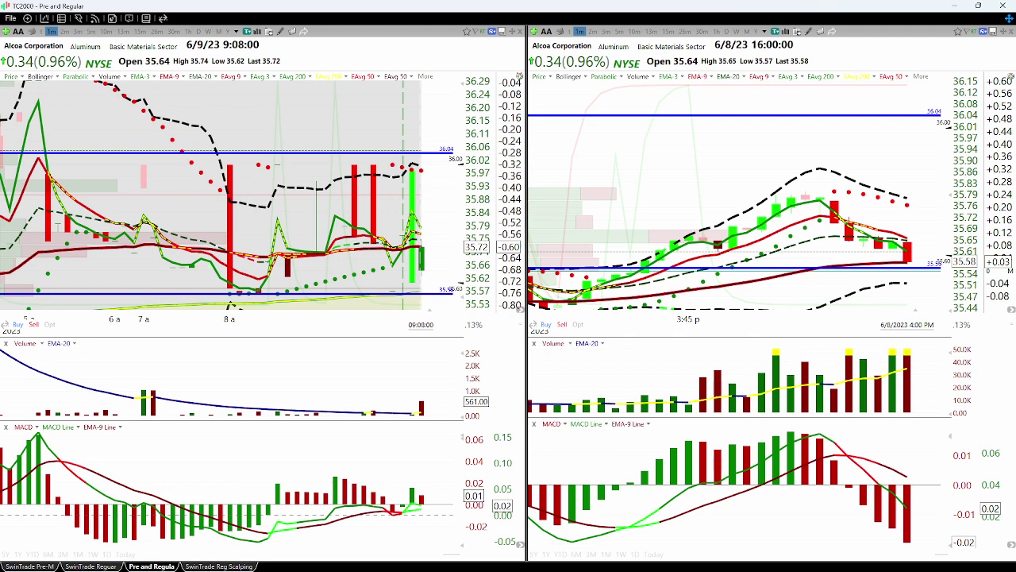
Zoom the 6/9/23 1-minute chart to the selected region from June 5 at 3:25 to June 6 at 11:39 to examine that opening
click(181, 242)
scroll(181, 242, down, 8)
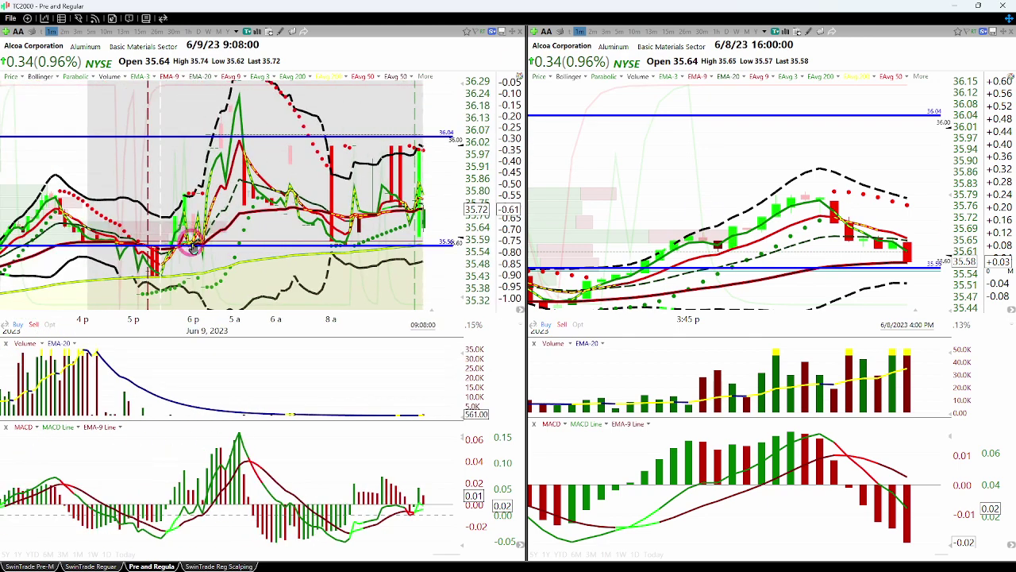
scroll(203, 242, down, 6)
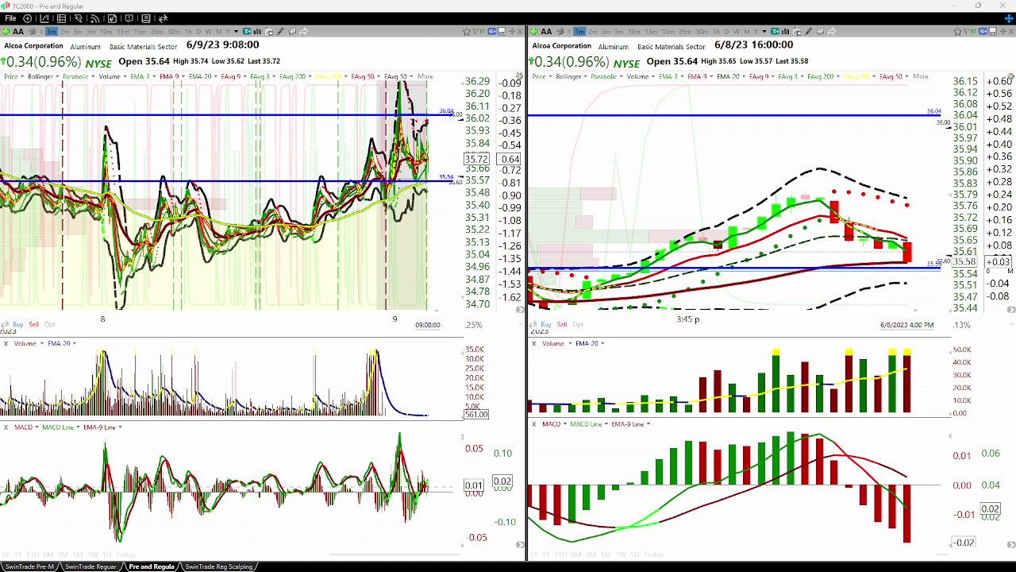
scroll(313, 225, down, 2)
scroll(313, 225, down, 4)
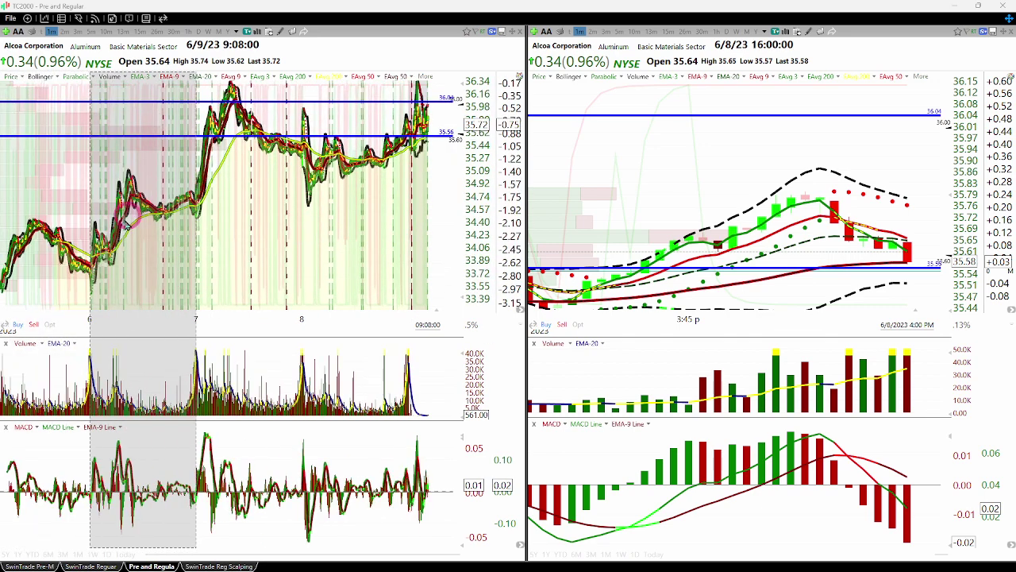
drag(76, 256, 216, 194)
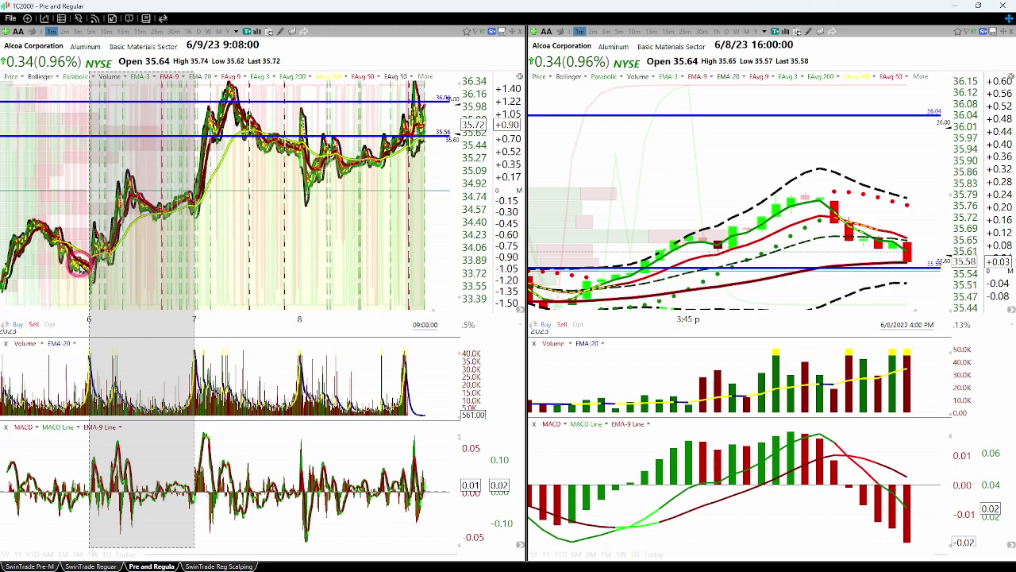
drag(81, 265, 125, 260)
right_click(125, 259)
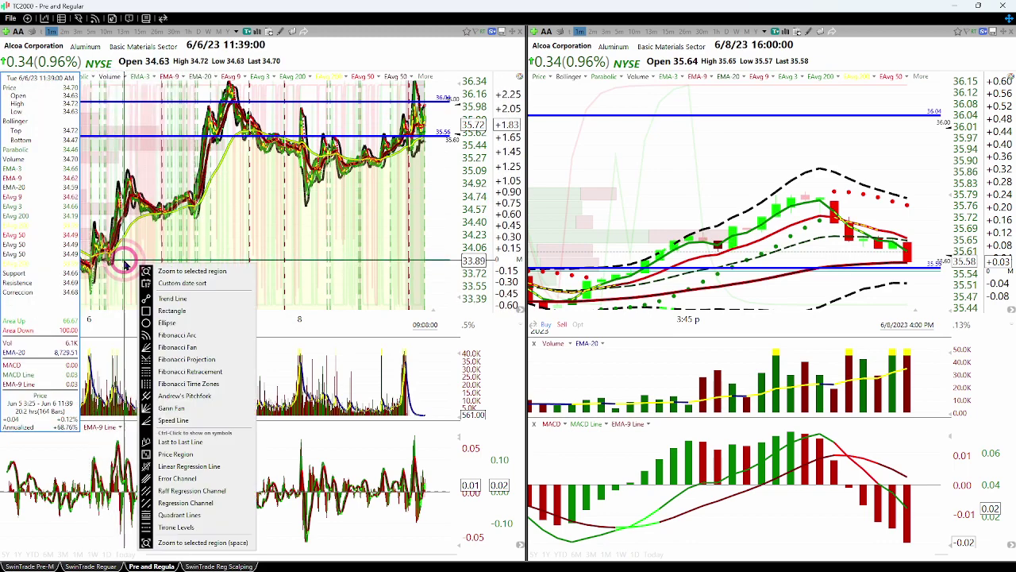
click(152, 268)
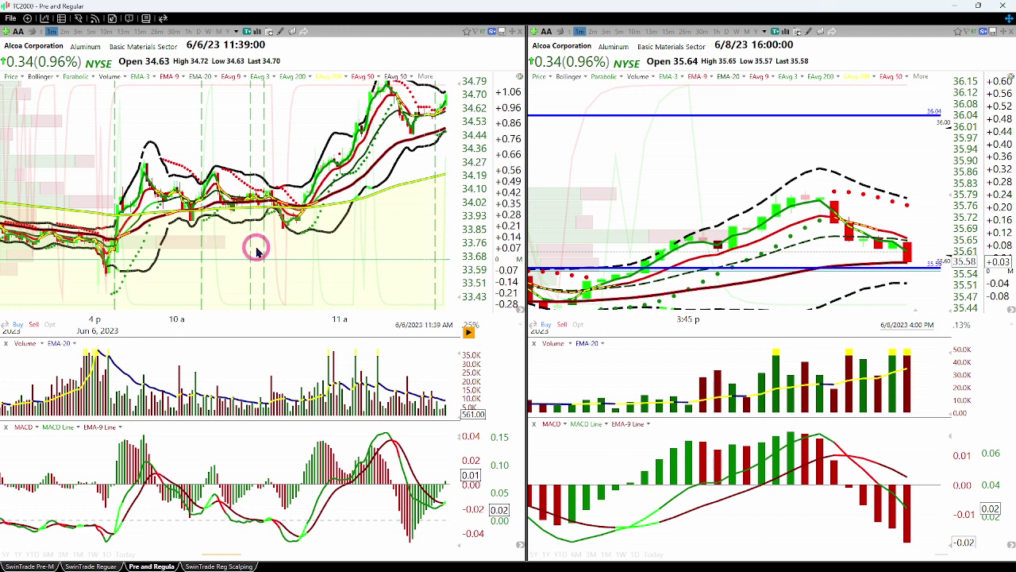
scroll(238, 254, up, 1)
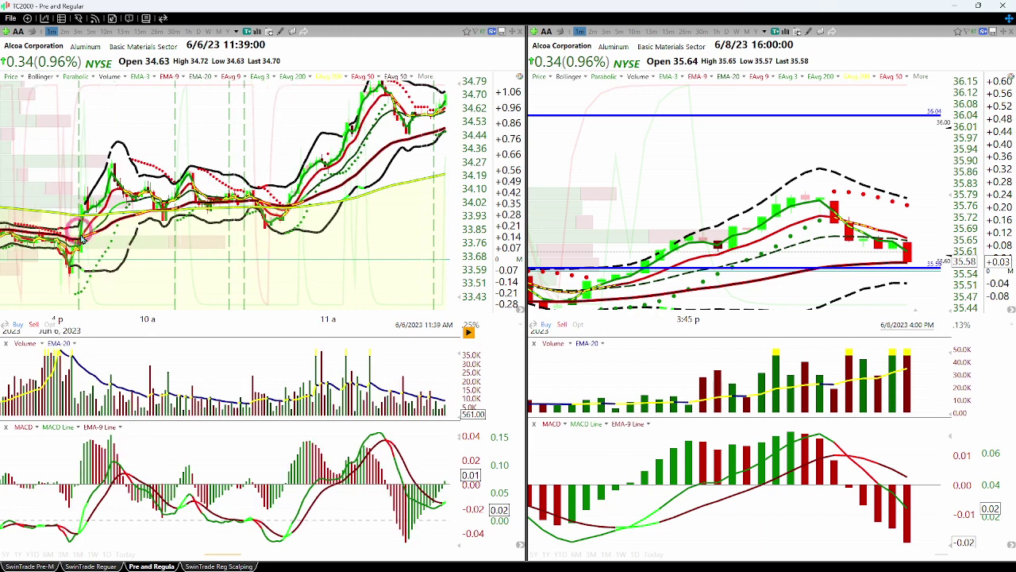
drag(86, 253, 262, 195)
click(288, 233)
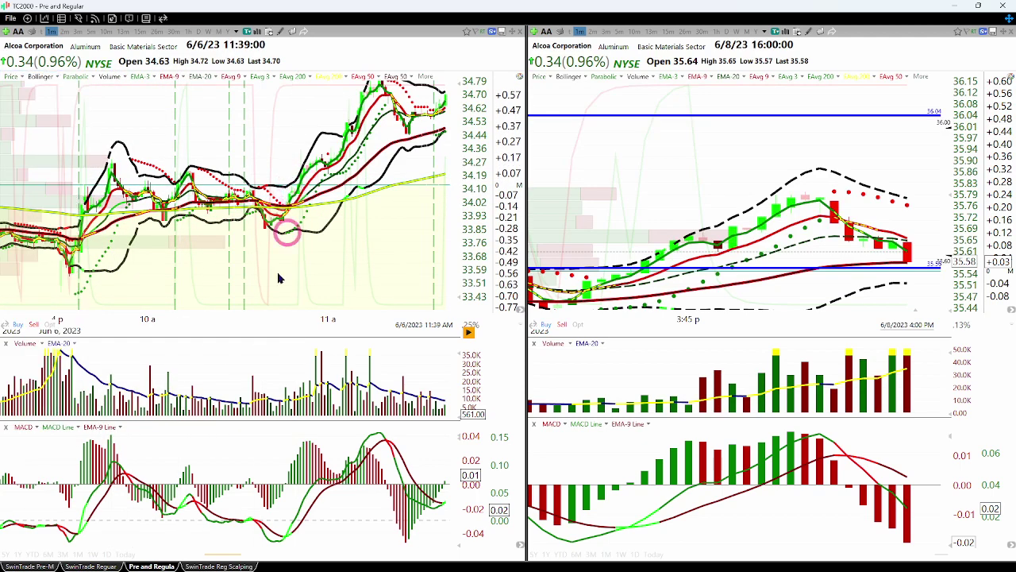
click(148, 550)
key(super)
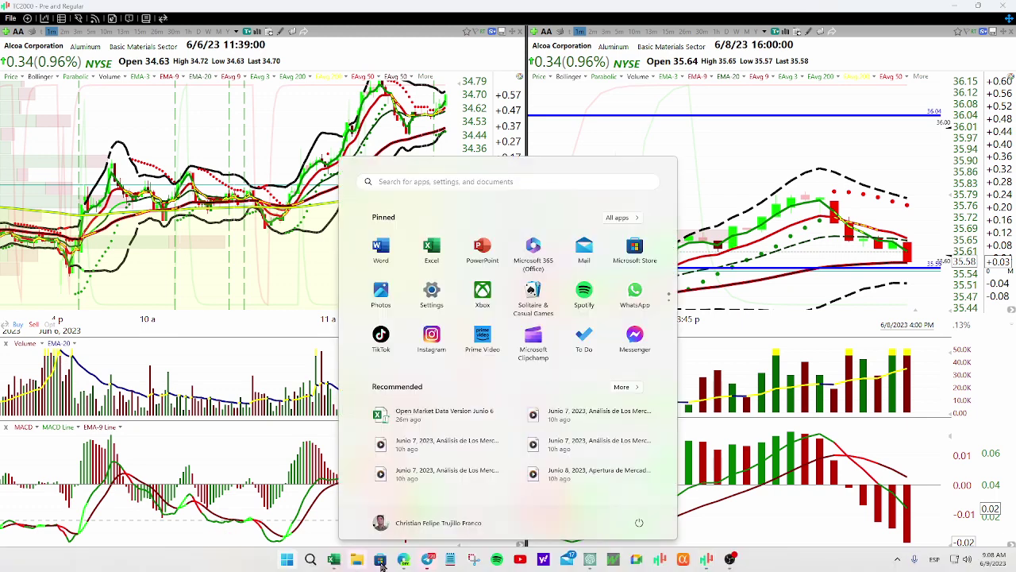
click(403, 501)
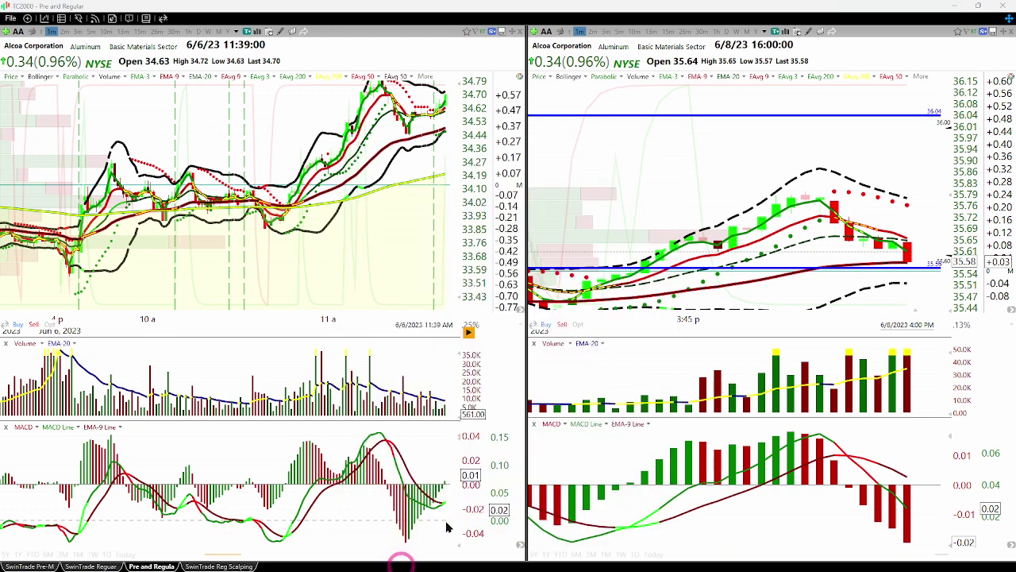
click(377, 251)
click(217, 152)
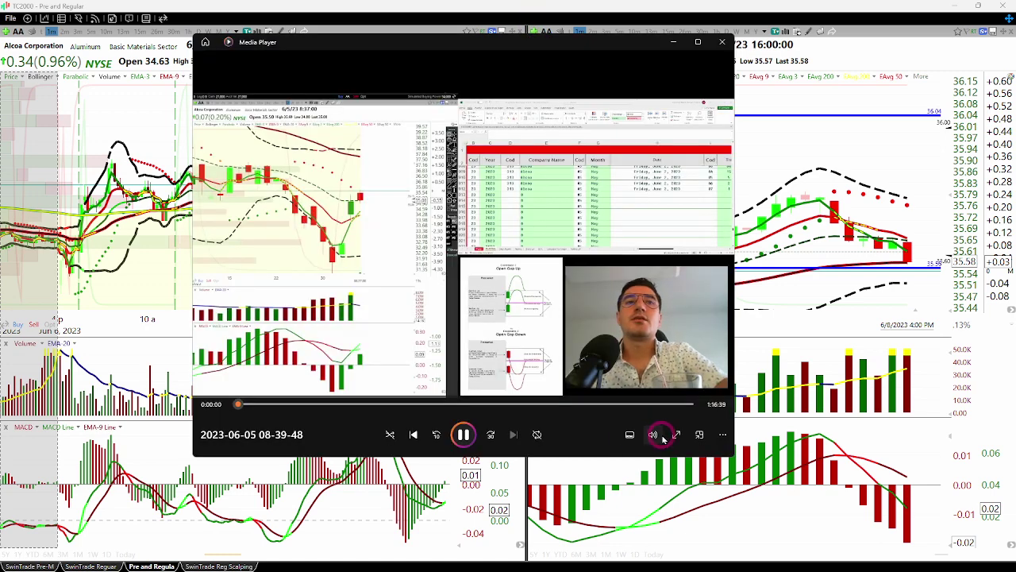
Mute the June 5 recording, maximize the player and seek to the 9:14 Alcoa chart review at 0:34:29
click(653, 434)
click(593, 406)
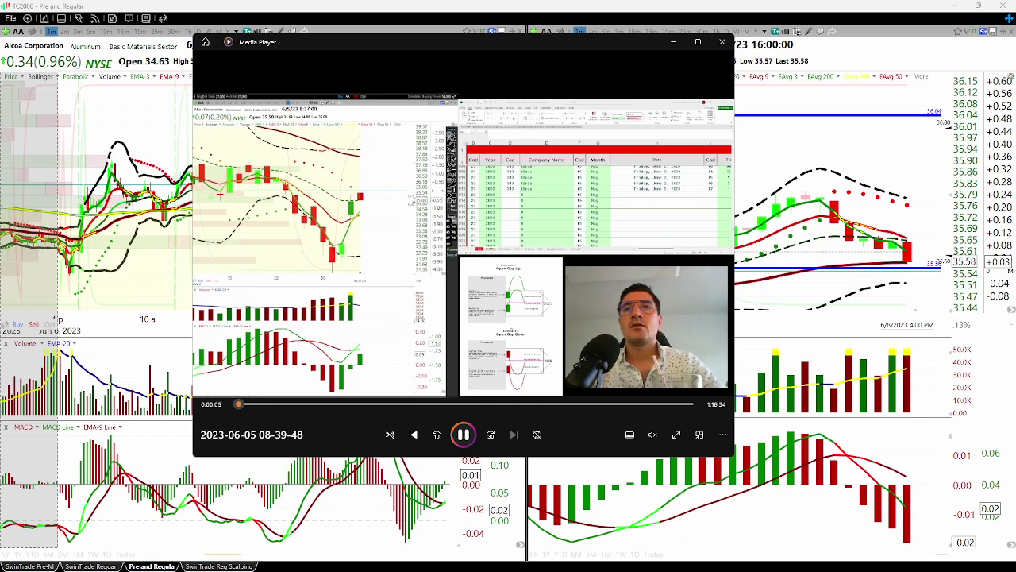
drag(389, 44, 349, 44)
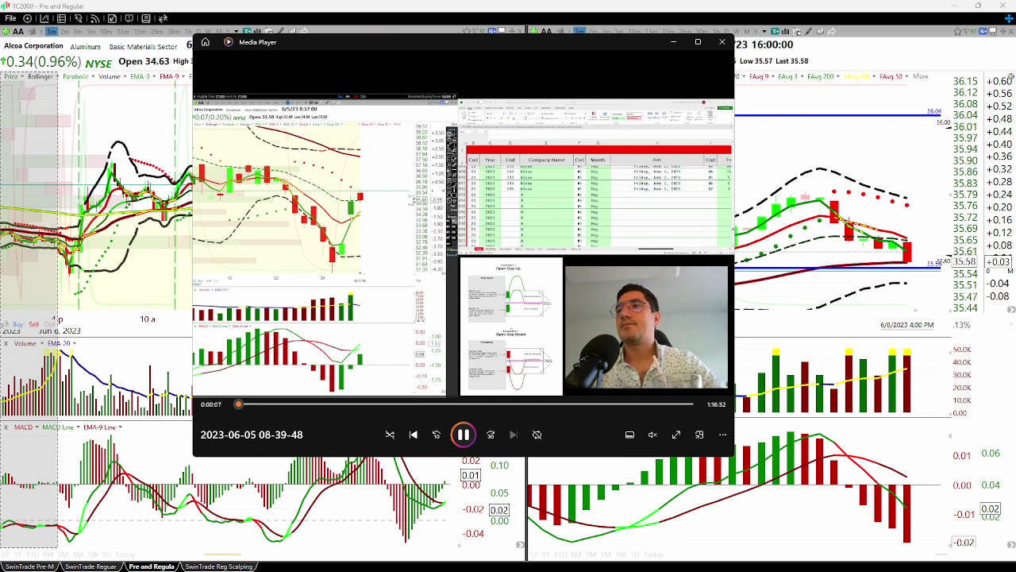
click(155, 49)
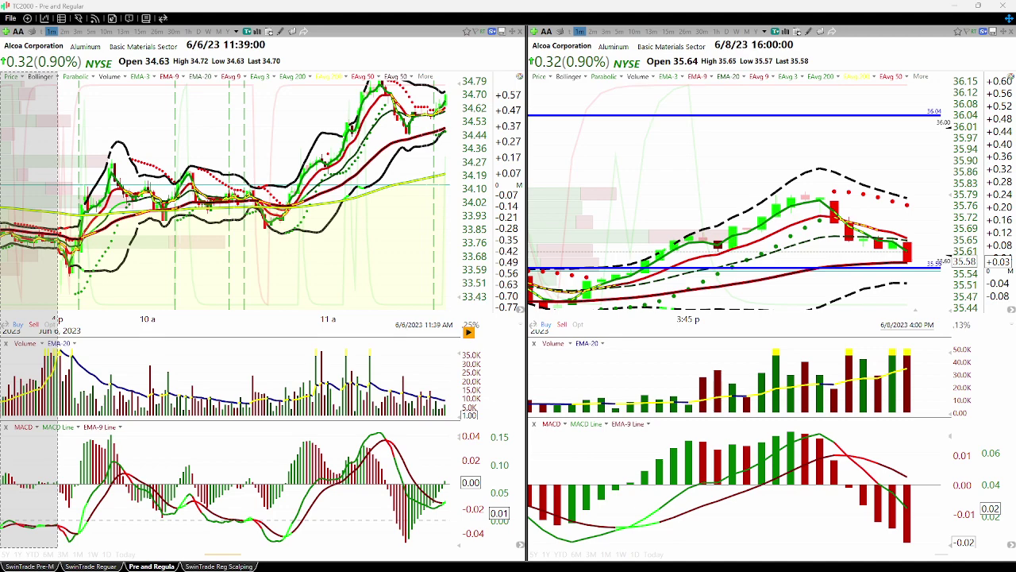
key(alt+Tab)
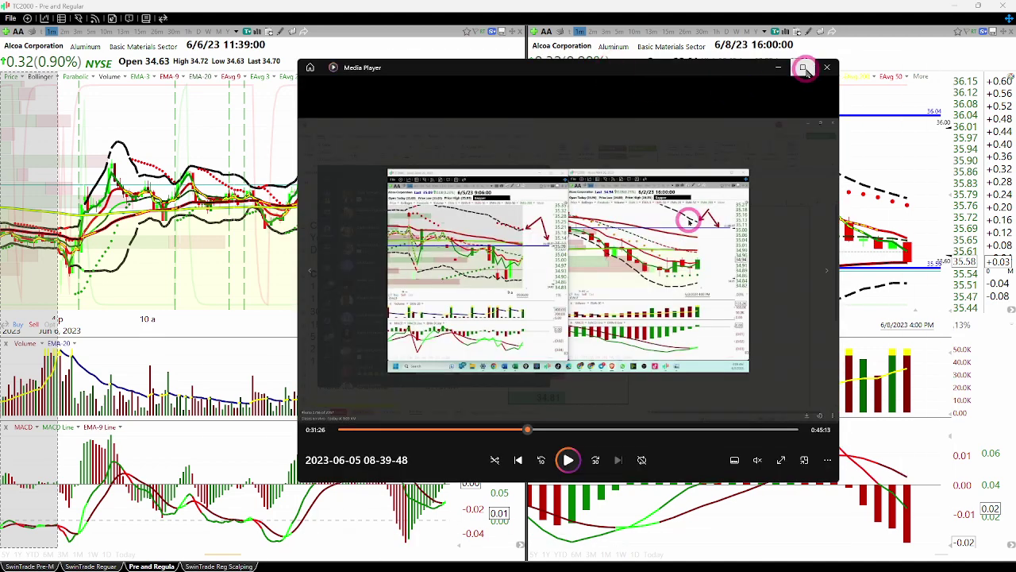
click(804, 68)
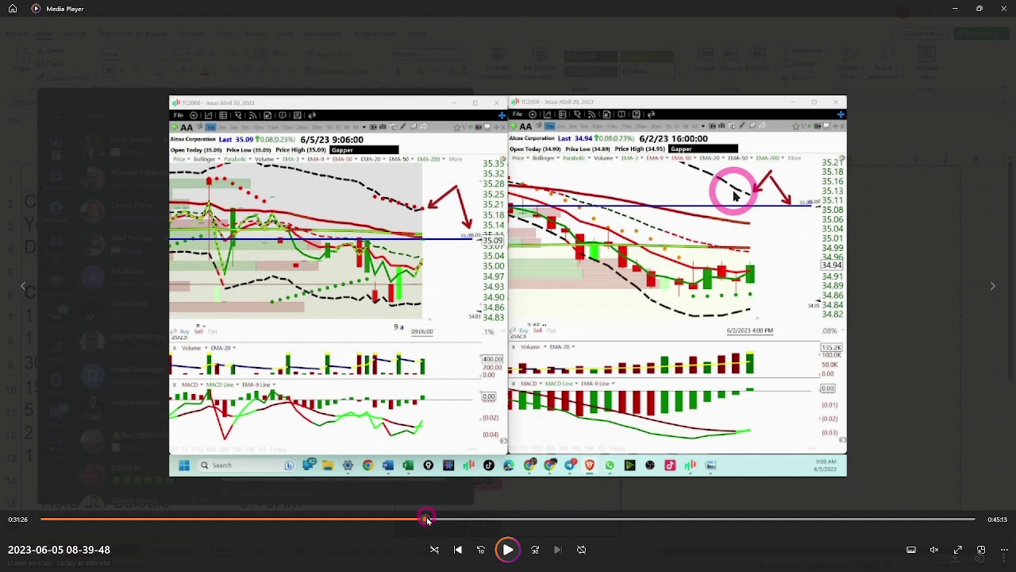
drag(426, 517, 467, 538)
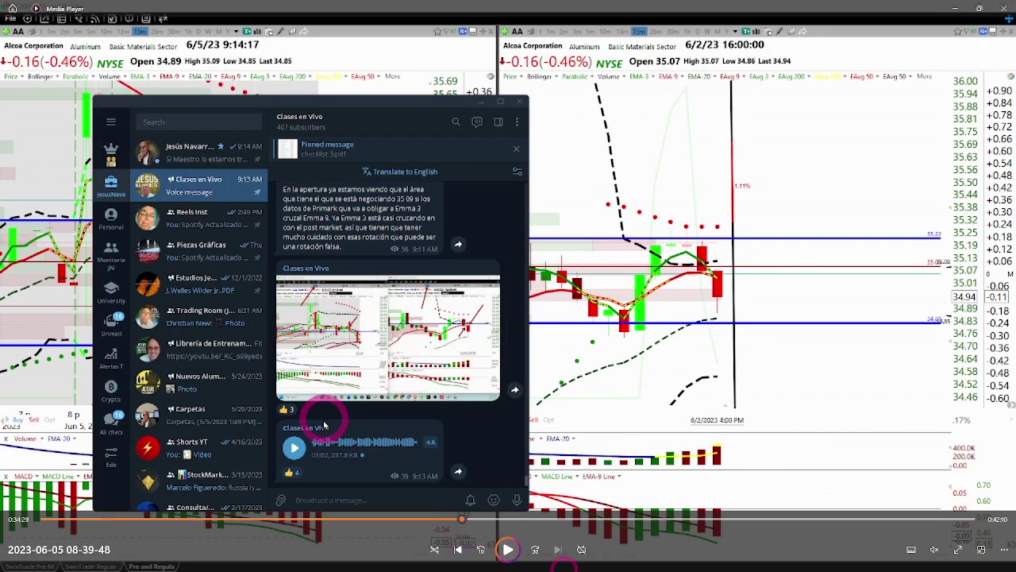
Unmute the recording at full volume, play the passage from 0:34:29 and pause it at 0:35:21
click(934, 549)
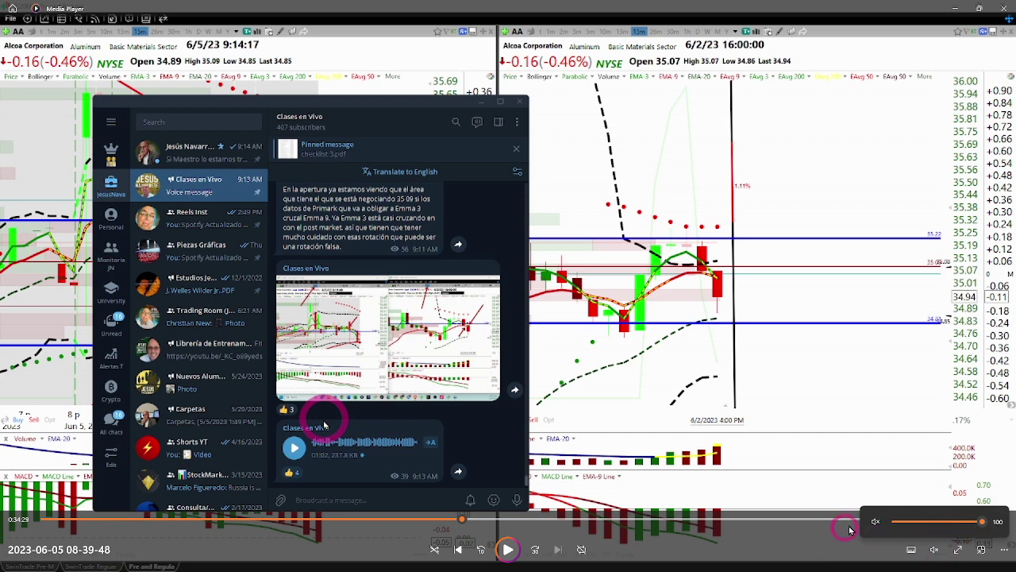
click(507, 548)
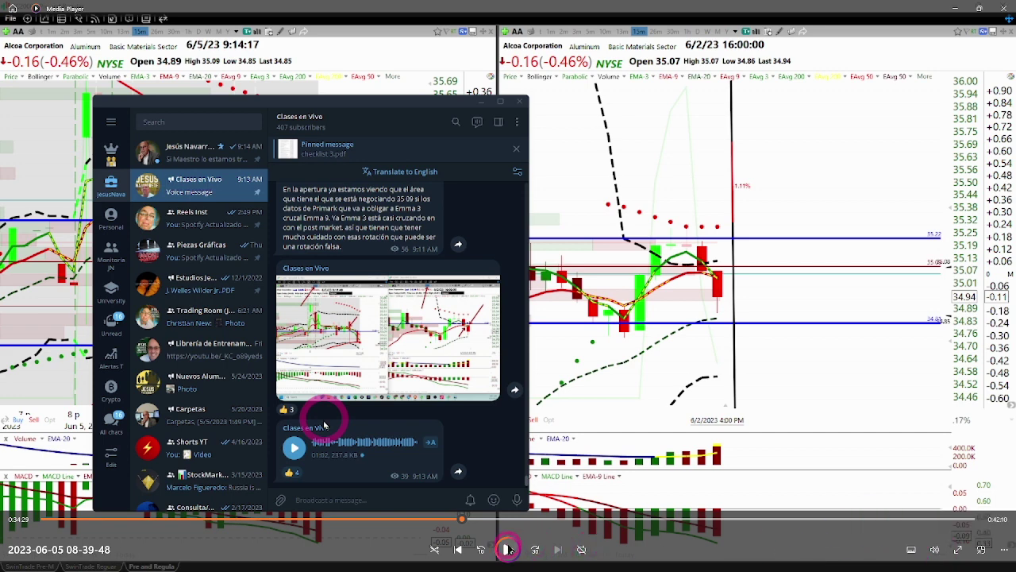
click(933, 550)
mouse_move(980, 527)
mouse_down()
mouse_move(930, 526)
mouse_move(982, 524)
mouse_up()
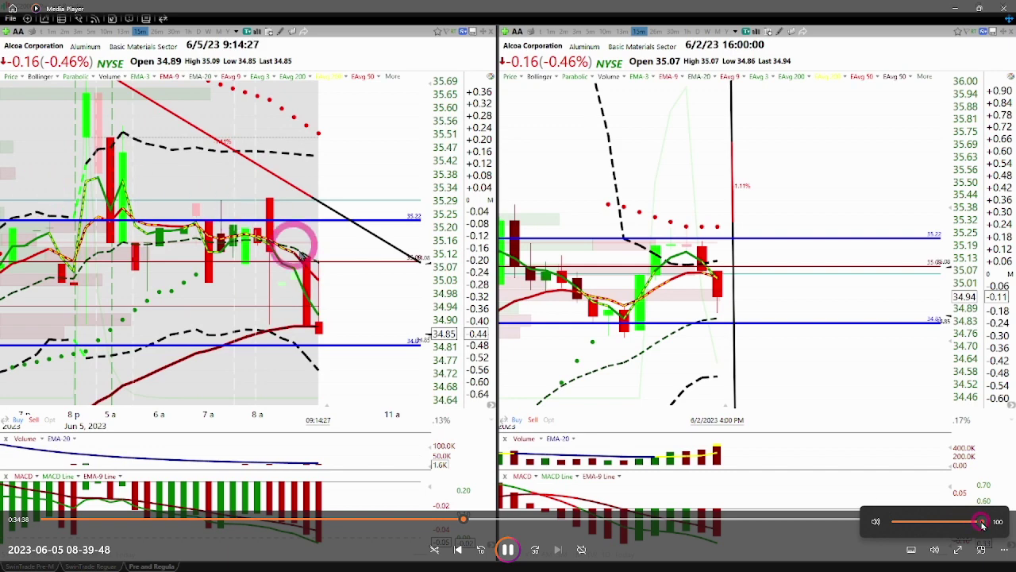
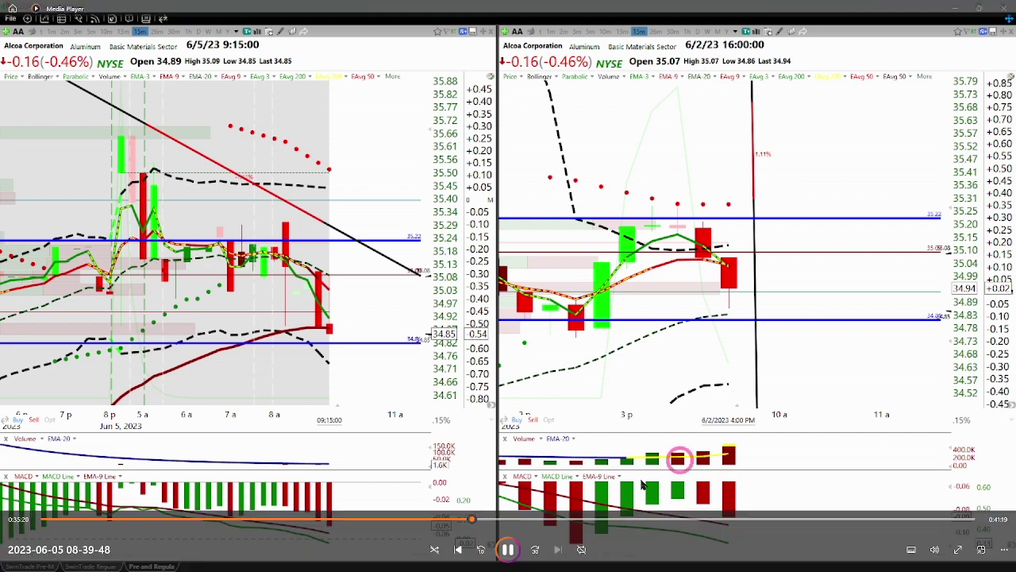
click(508, 549)
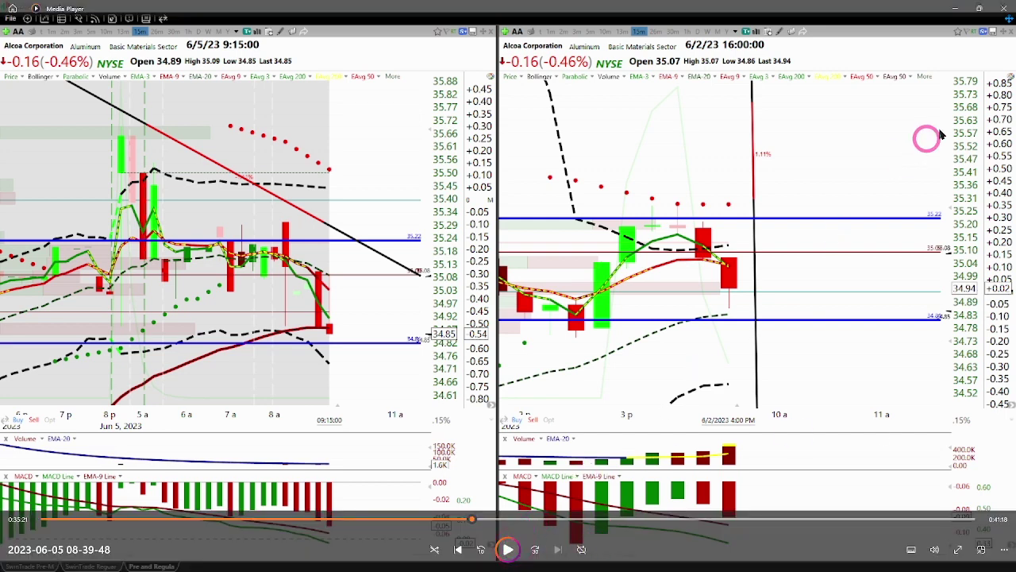
Restore the player window, skip ahead to 0:36:48 in the recording, pause it and minimize the player
click(980, 8)
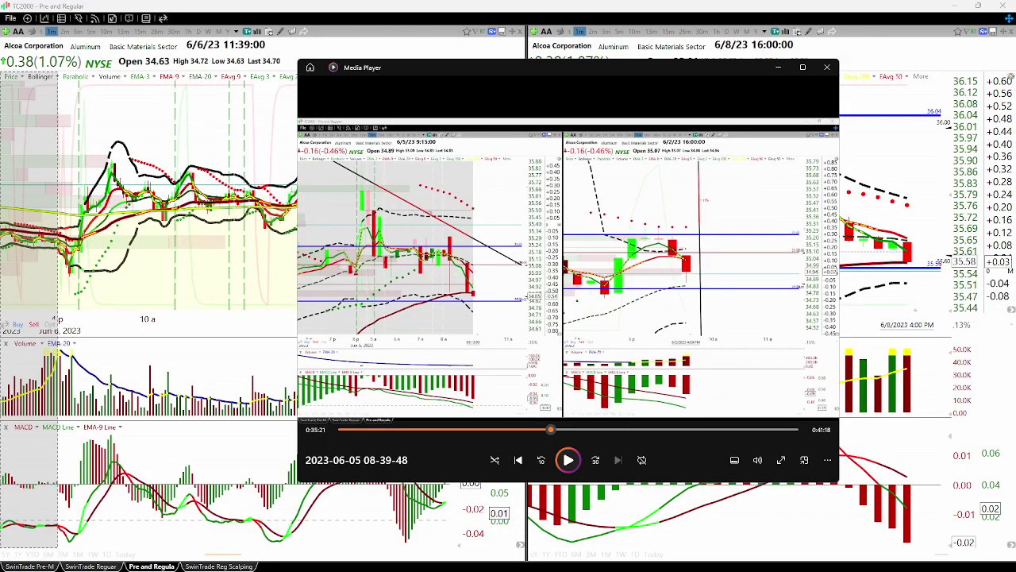
click(568, 460)
click(553, 429)
drag(553, 433, 561, 433)
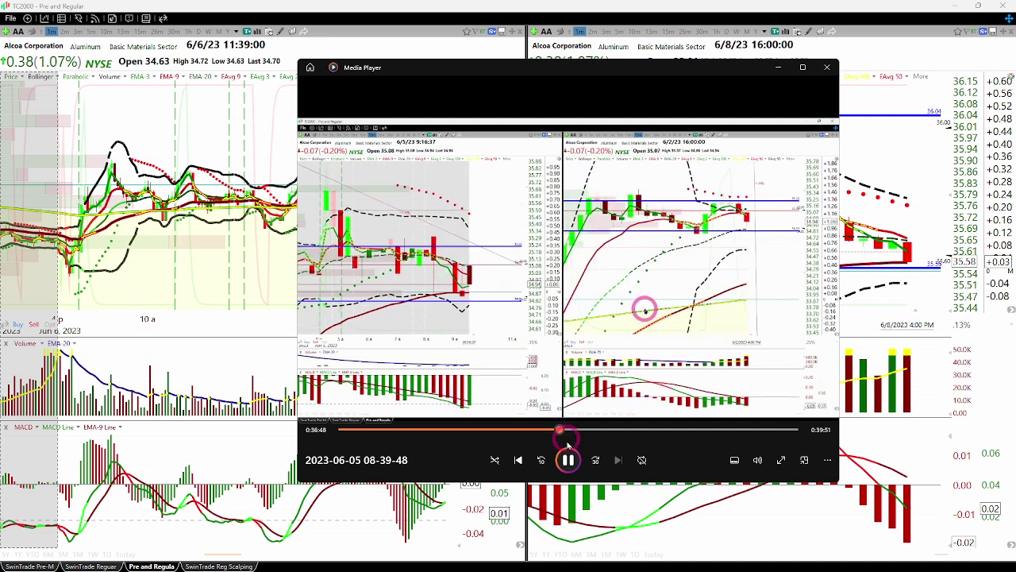
click(568, 460)
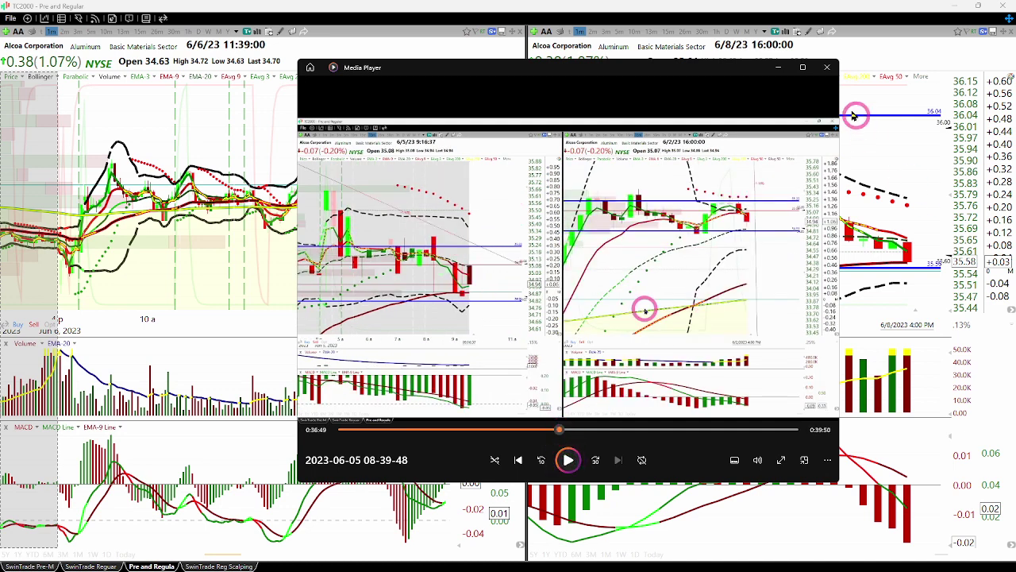
click(783, 70)
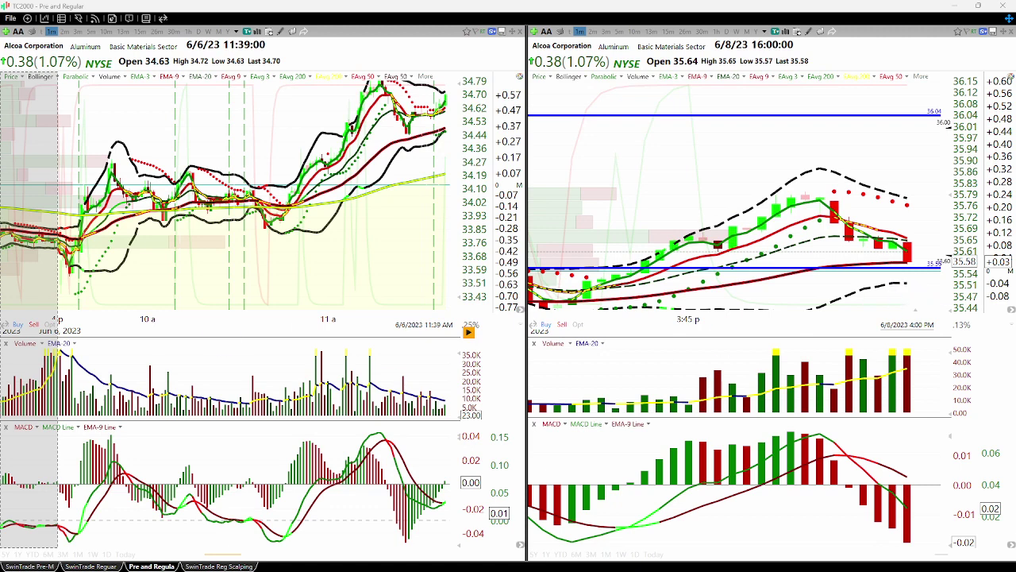
Return the 1-minute Alcoa chart to 6/9/2023 and compress both price scales around the 36.04 and 35.56 lines
click(323, 220)
click(271, 260)
click(331, 113)
click(484, 56)
click(284, 191)
drag(470, 324, 468, 259)
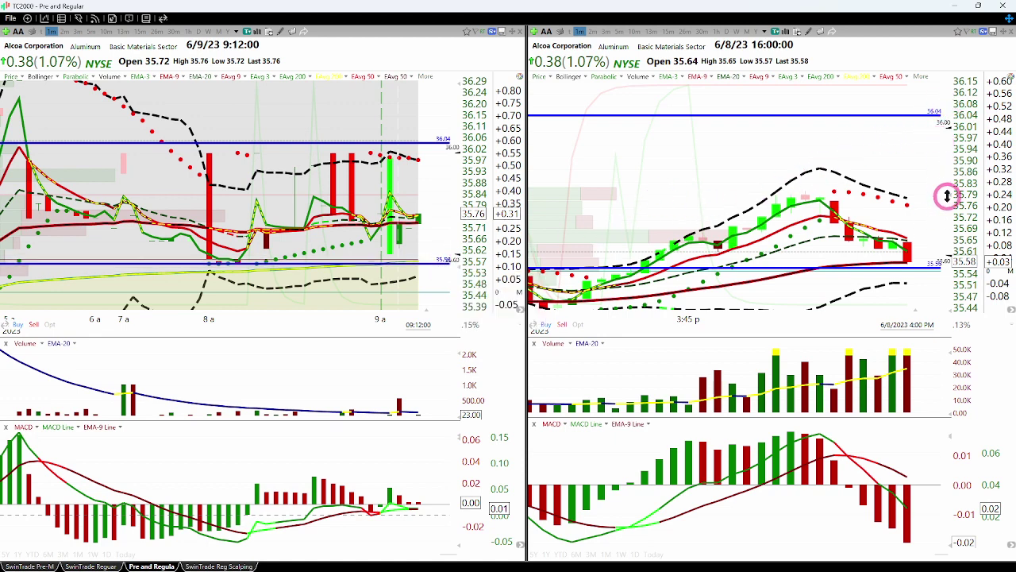
drag(947, 193, 943, 228)
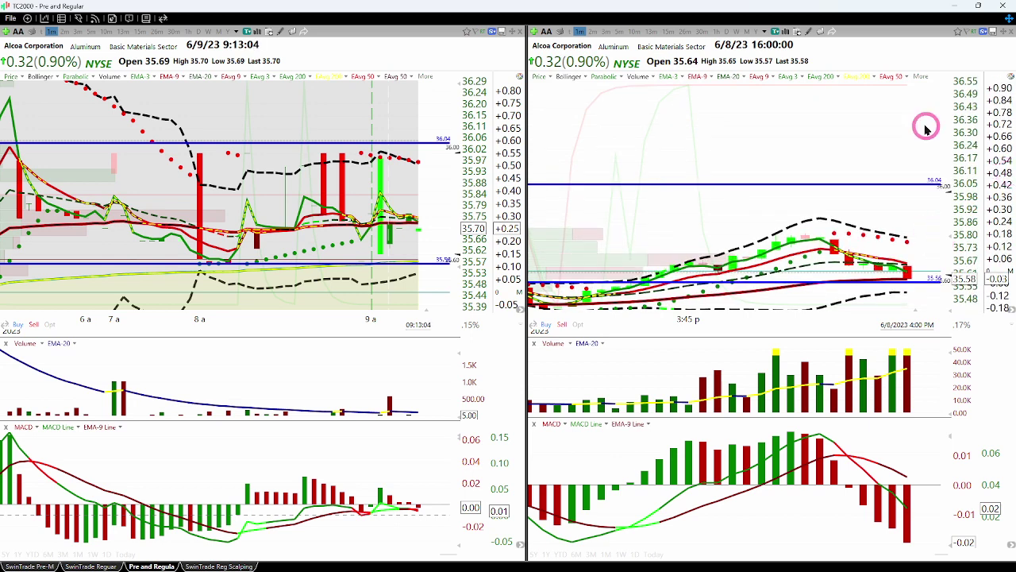
Switch both Alcoa charts to 15 minutes and zoom in on the latest 6/9 and 6/8/2023 candles
scroll(376, 268, down, 2)
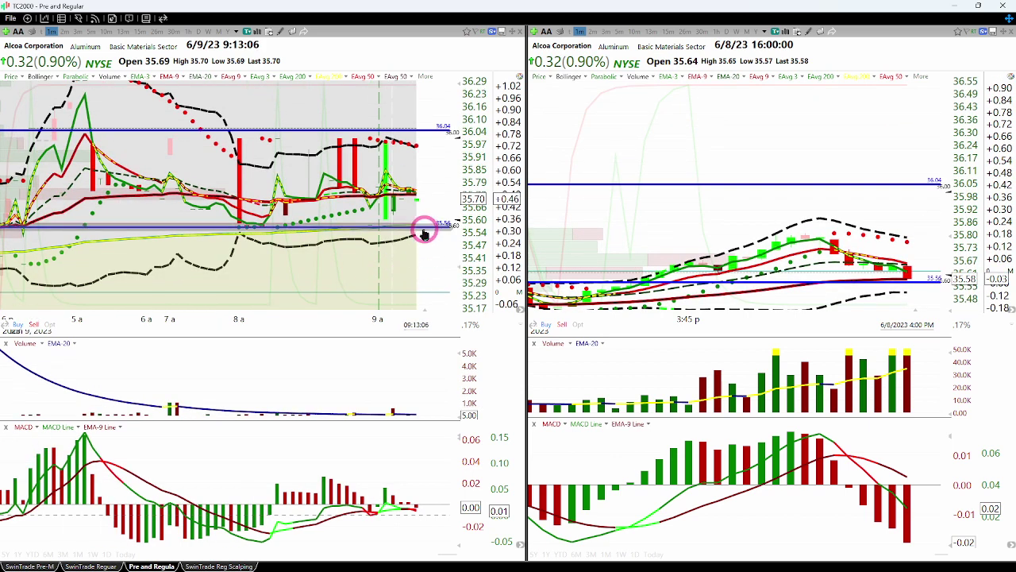
scroll(443, 276, up, 2)
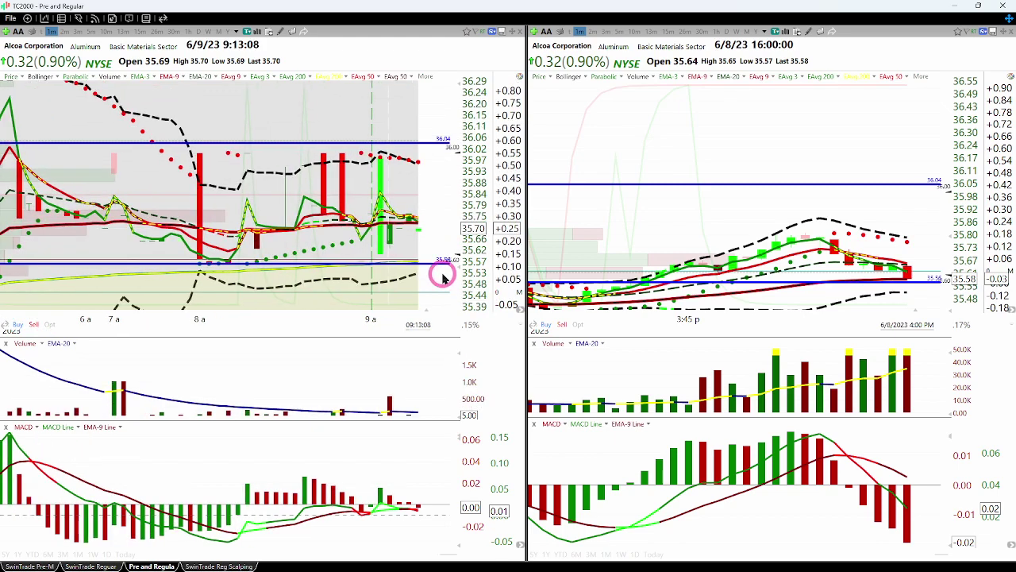
click(140, 31)
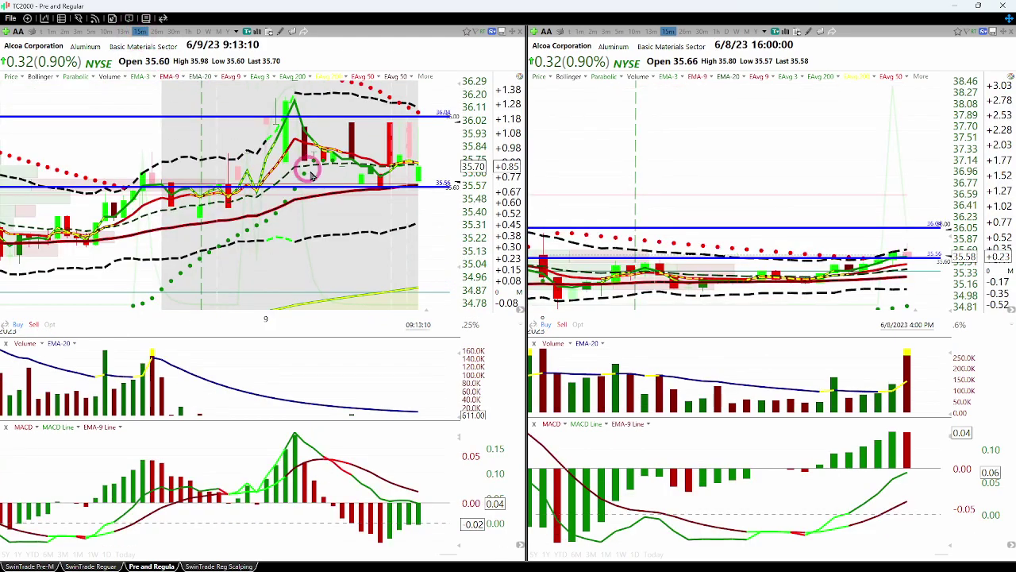
scroll(363, 212, down, 2)
scroll(717, 215, up, 4)
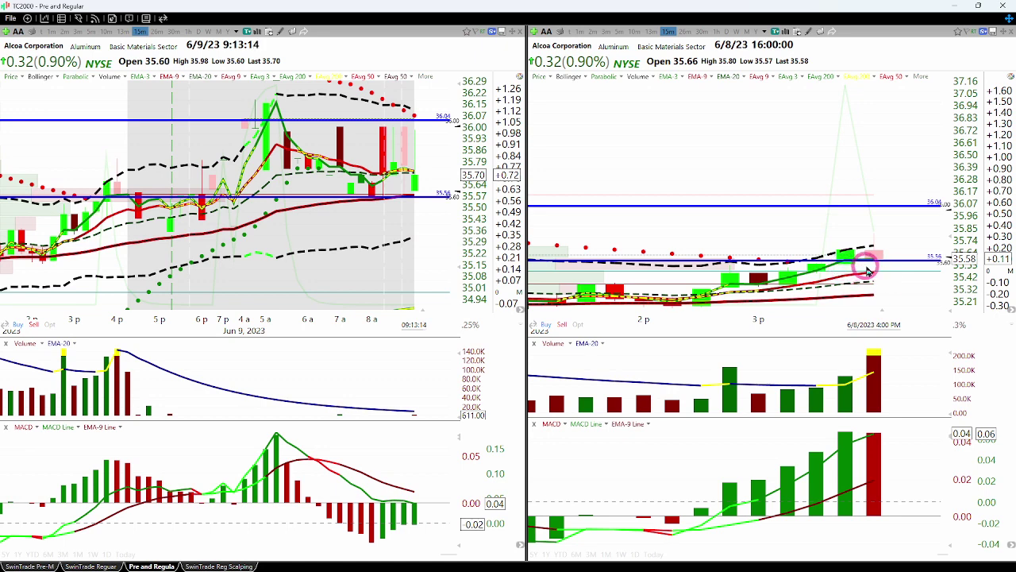
scroll(352, 245, up, 2)
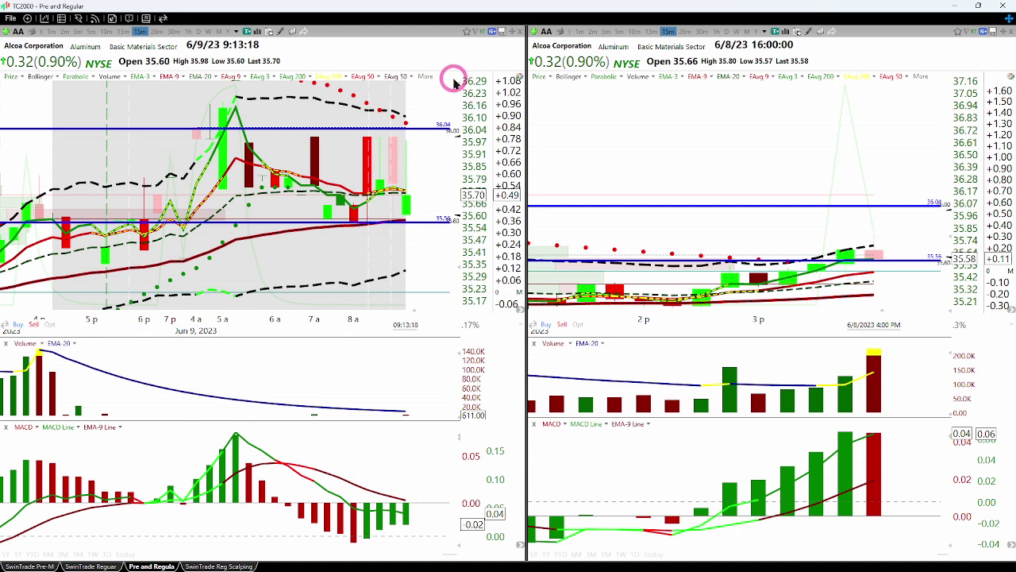
mouse_move(455, 83)
mouse_down()
mouse_move(456, 98)
mouse_move(454, 82)
mouse_up()
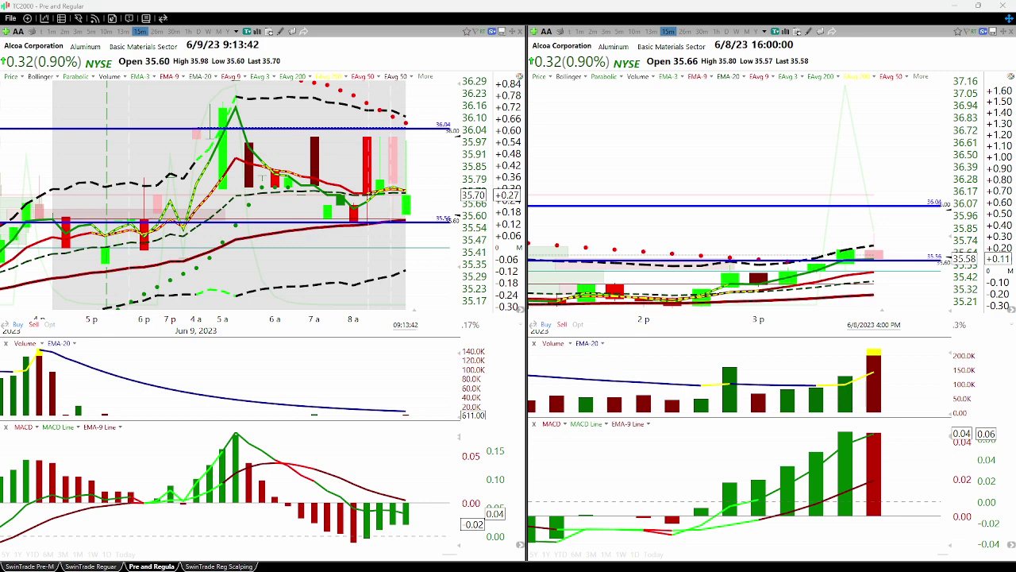
Open the Buy, Sell, Close 1.0 order window for Alcoa, enlarge it and view the stop price choices for the stop-limit orders
click(284, 217)
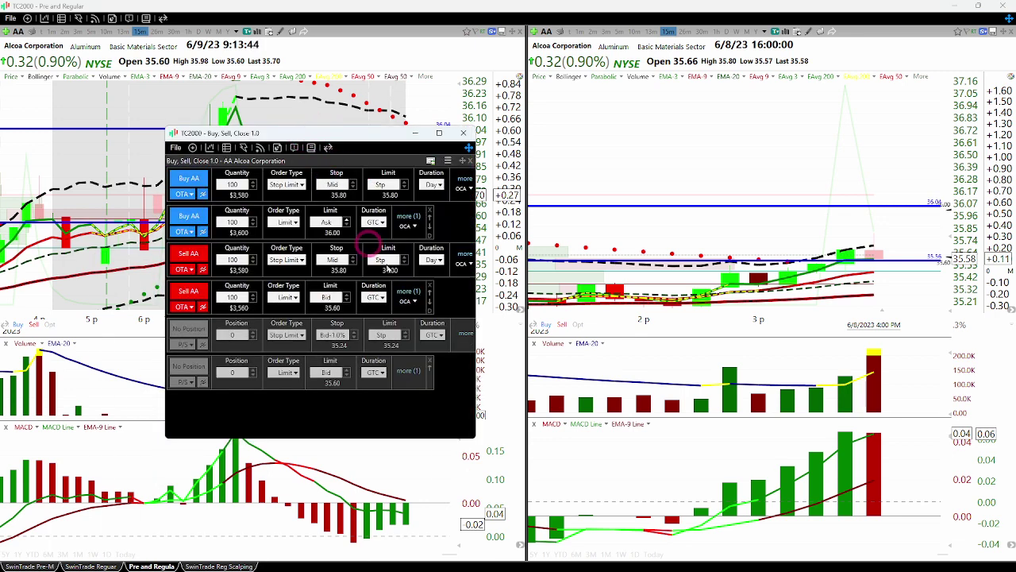
drag(465, 437, 493, 471)
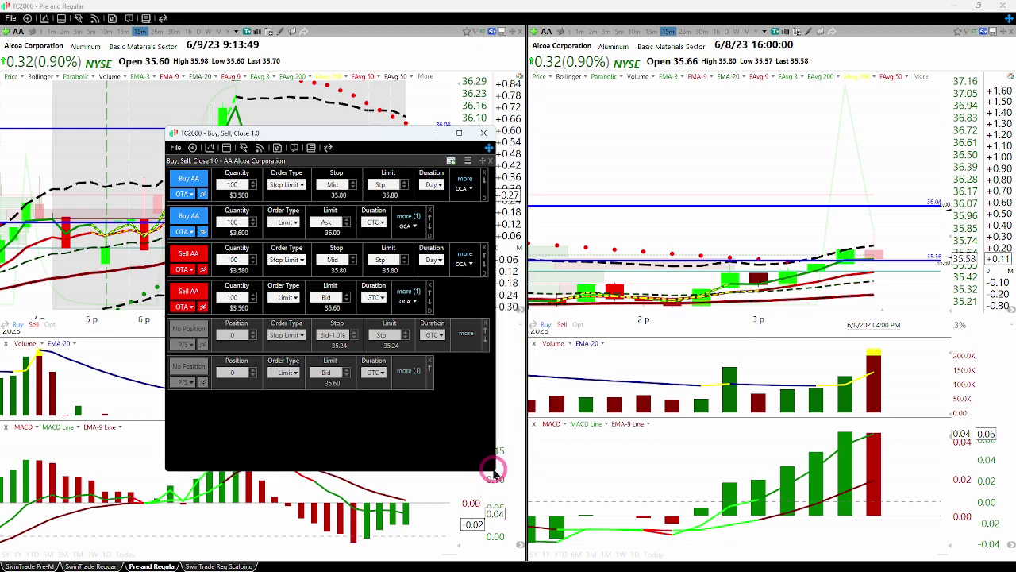
click(333, 184)
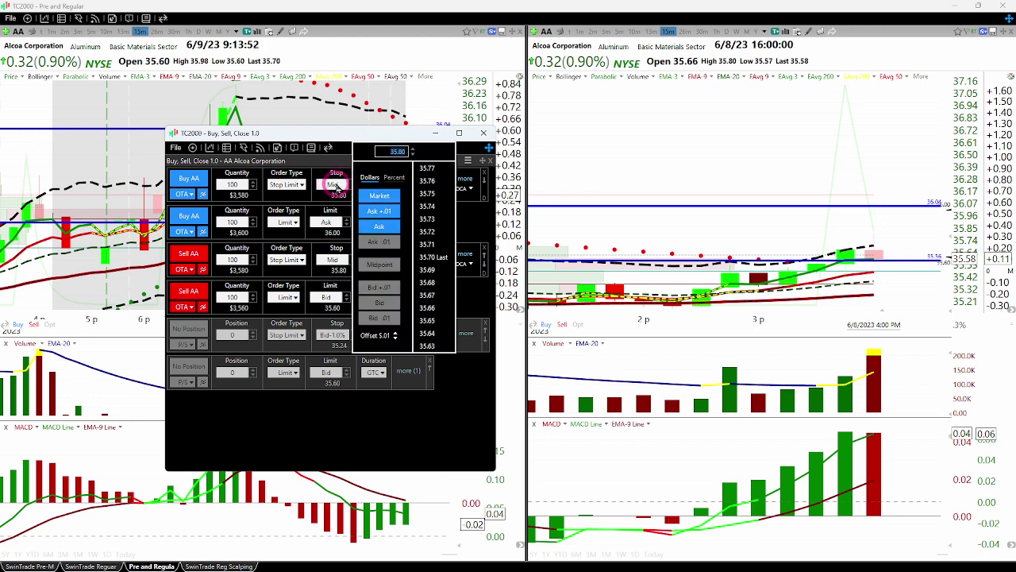
click(329, 169)
click(332, 185)
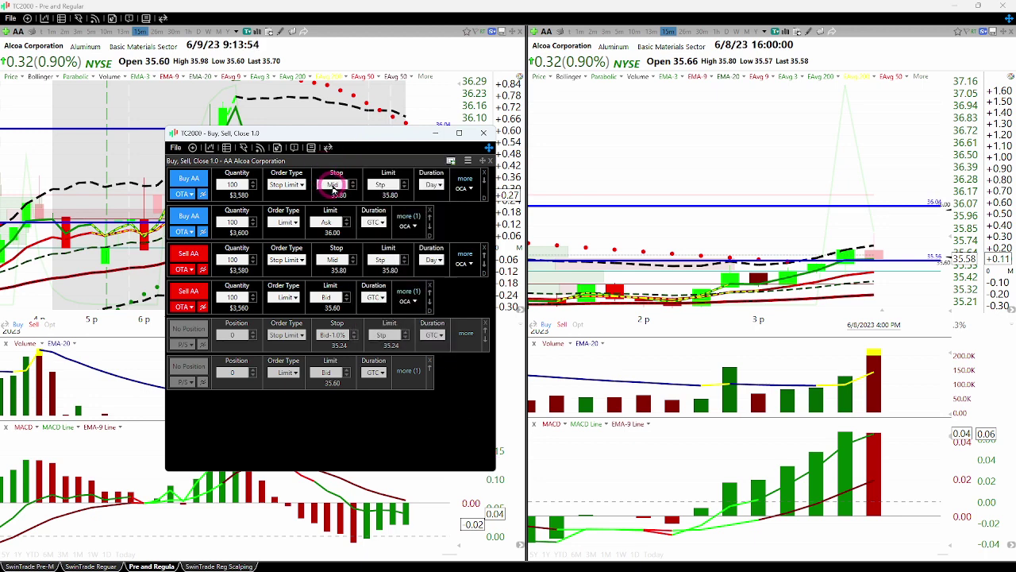
click(333, 260)
click(332, 229)
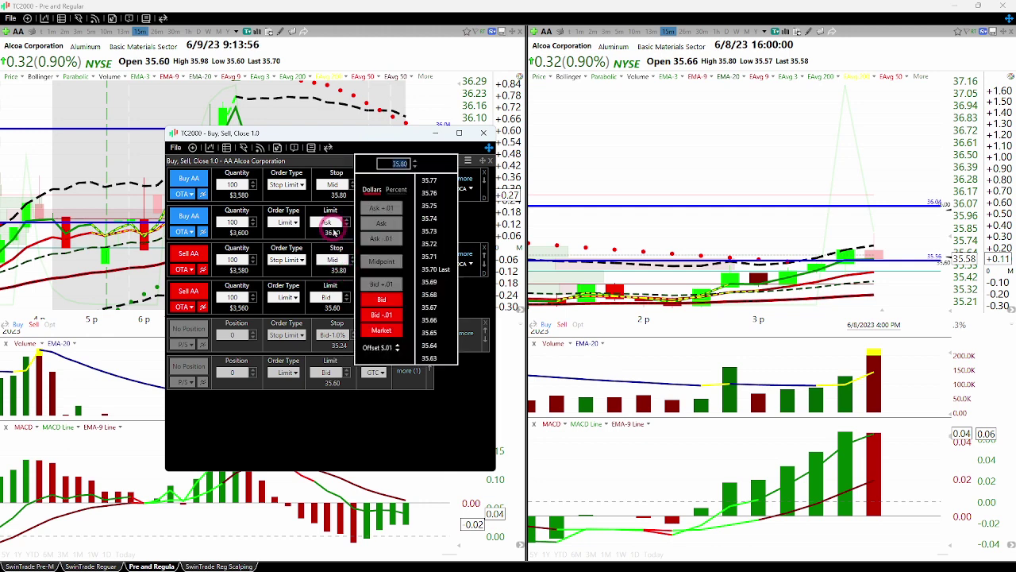
Set the limit price of the Alcoa buy limit order to 35.70
click(331, 227)
click(331, 227)
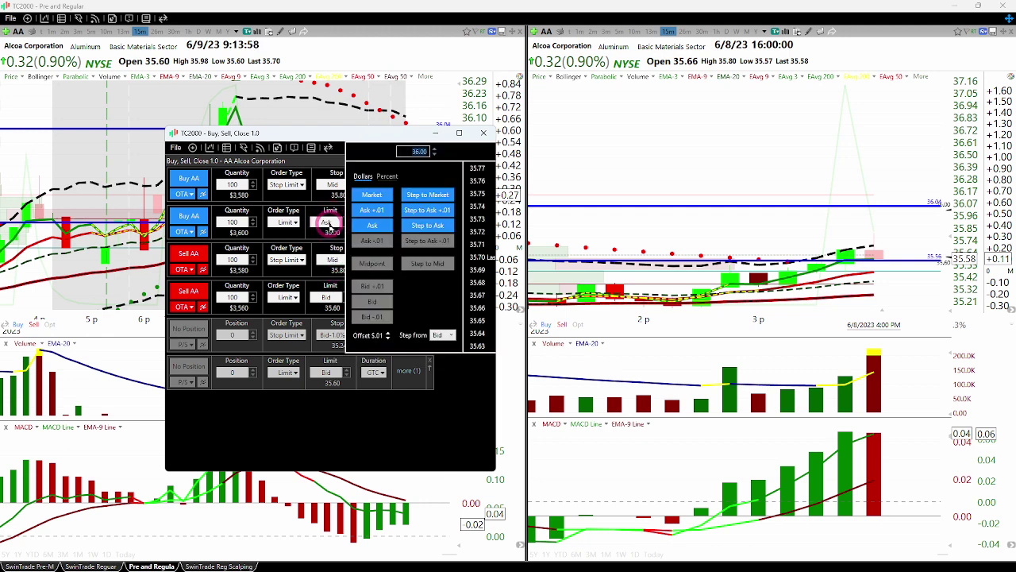
click(481, 252)
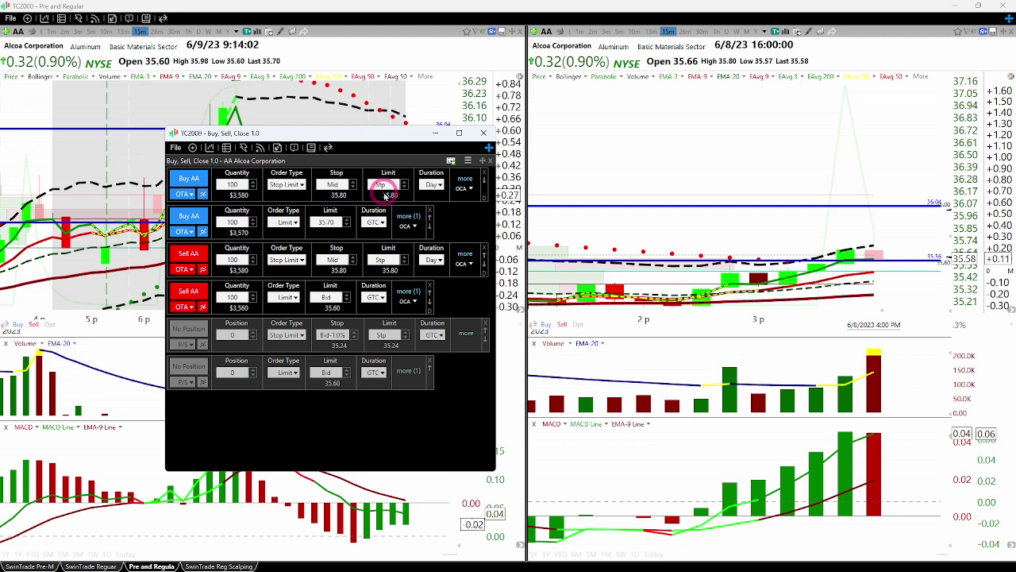
click(327, 223)
click(325, 224)
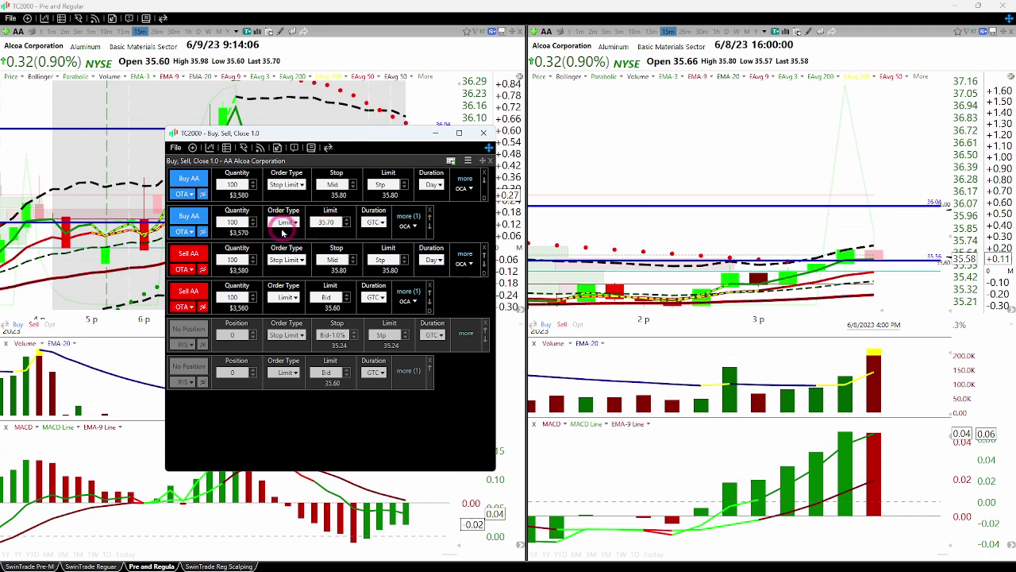
Set the stop price of the Alcoa buy stop-limit order to 36.04 and place the order for 100 shares
click(334, 184)
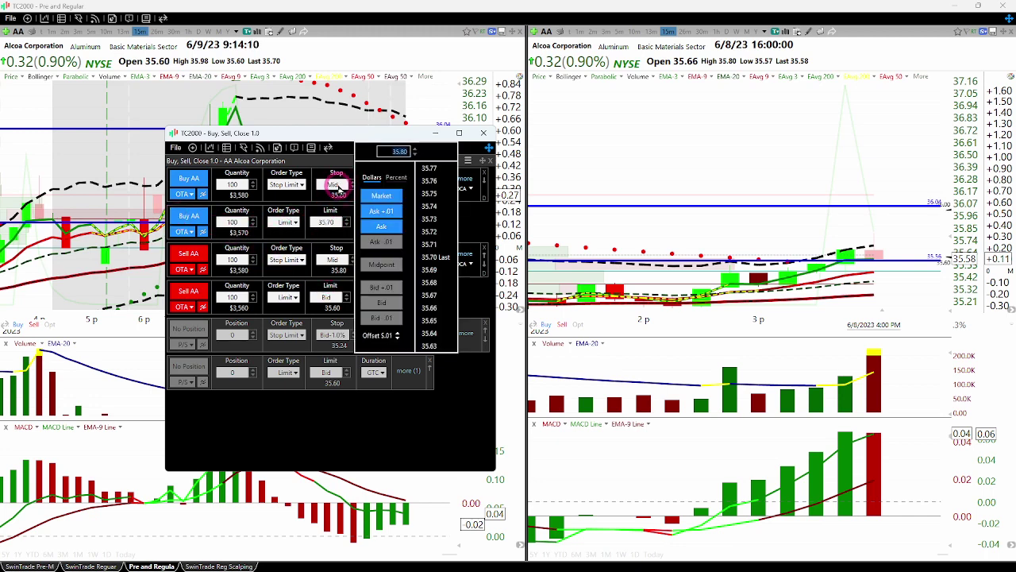
text(36.04)
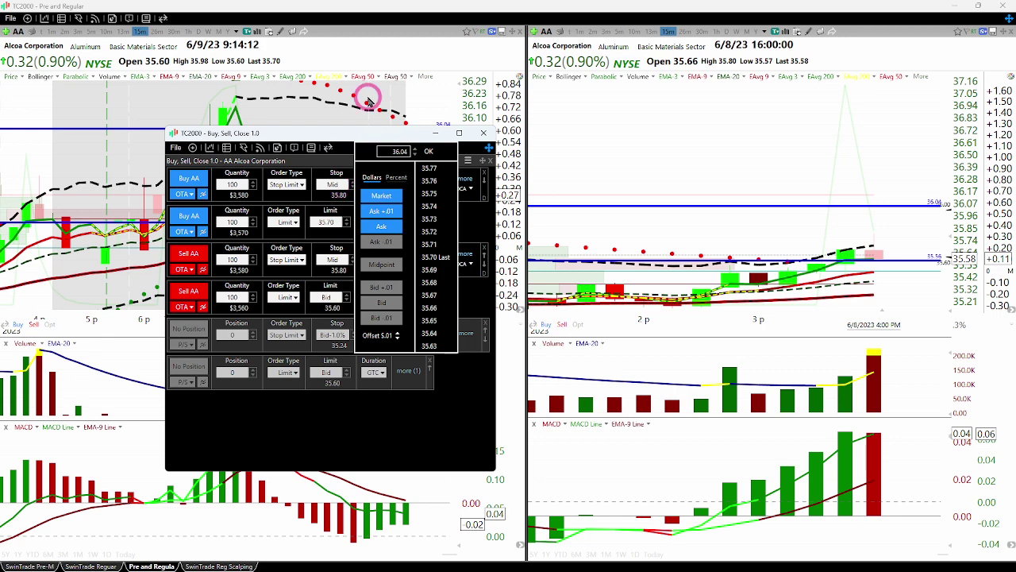
click(431, 153)
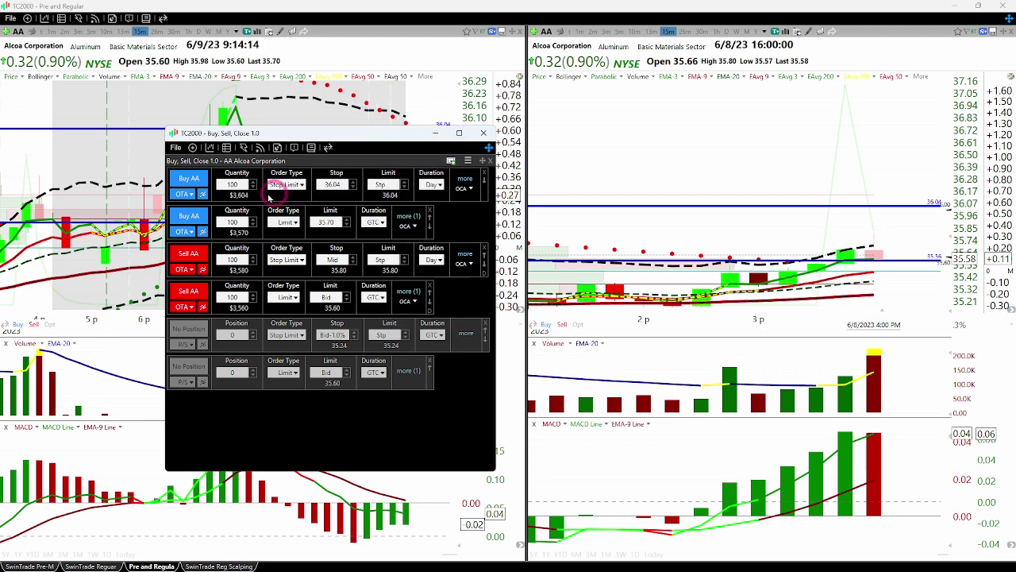
click(194, 184)
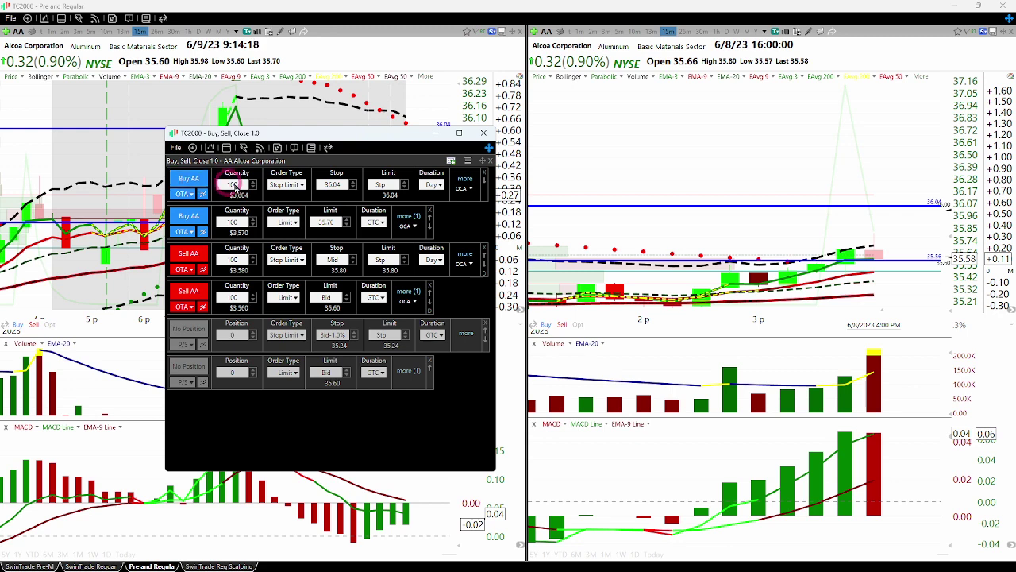
click(189, 180)
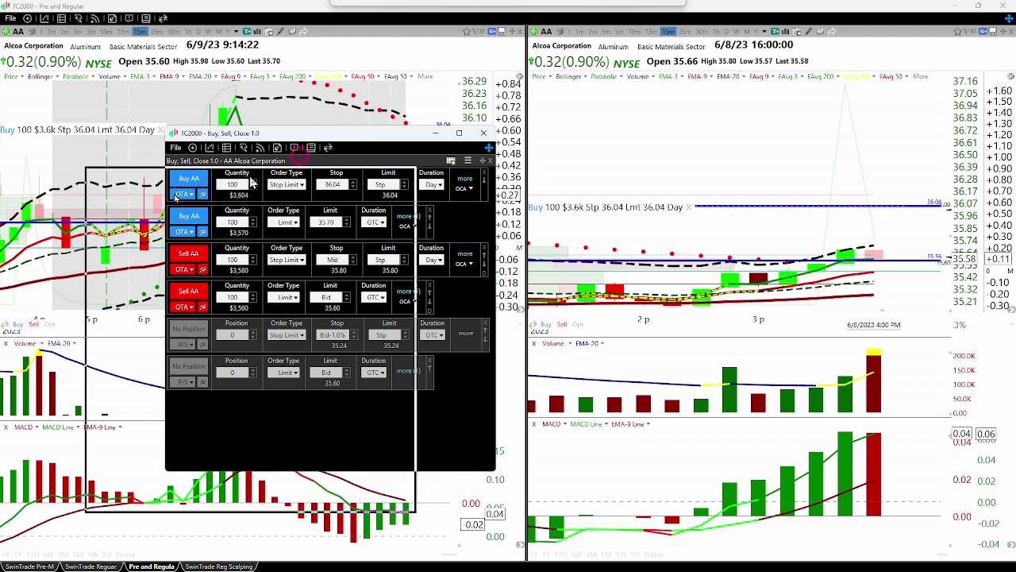
click(147, 166)
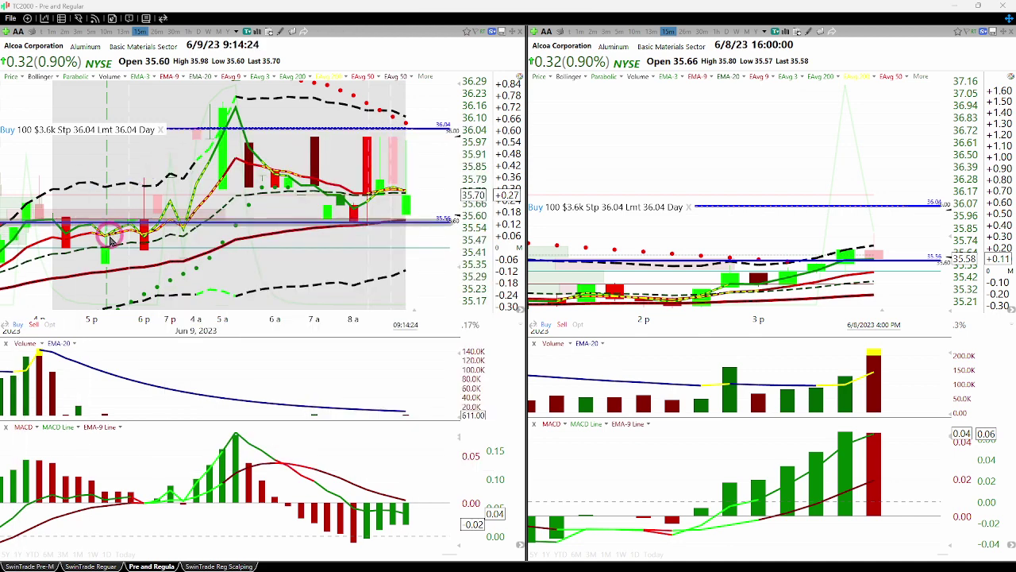
Turn off Show Trading for the Alcoa charts so the pending buy order is hidden
click(6, 325)
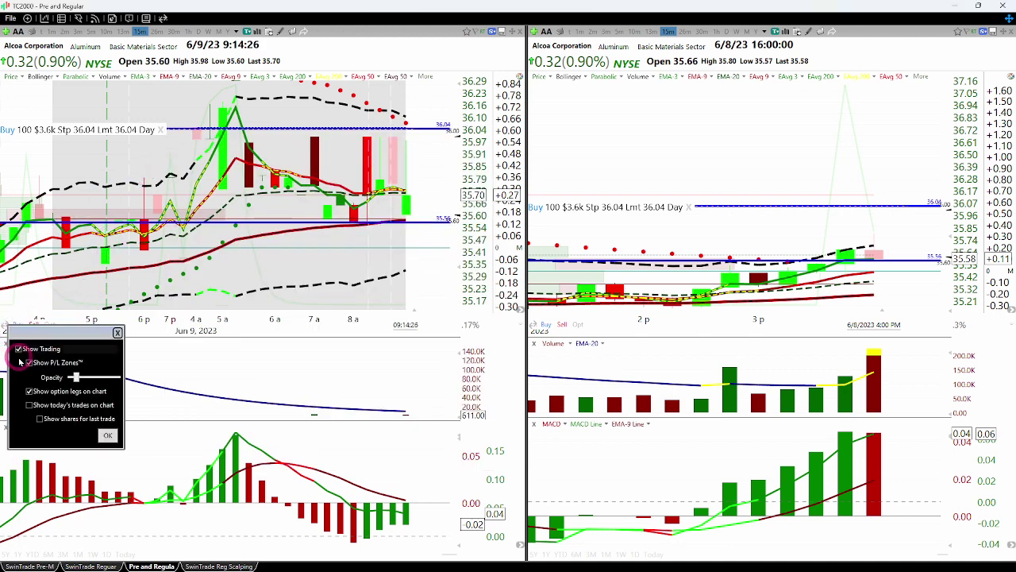
click(20, 333)
click(79, 262)
click(387, 156)
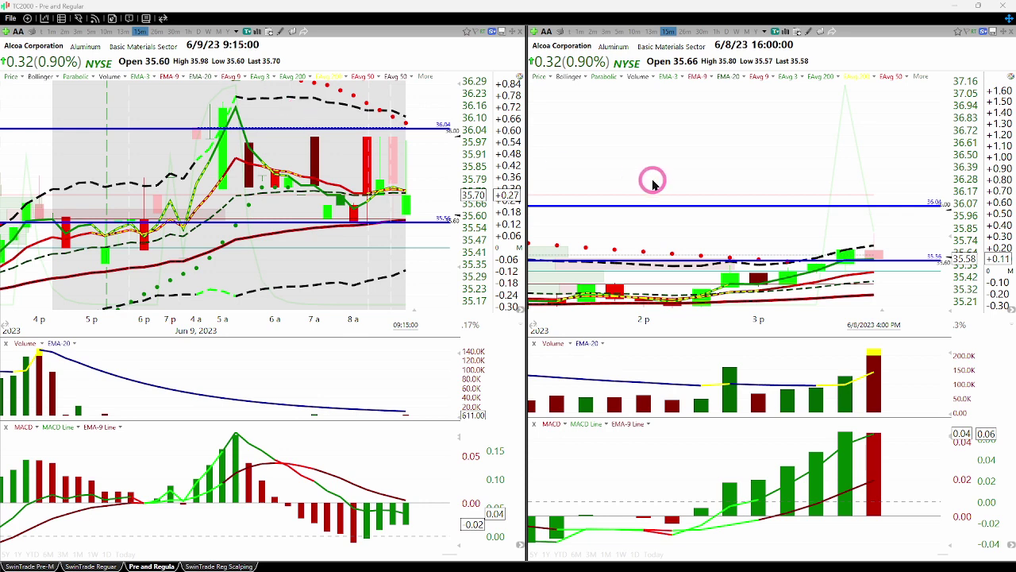
Show more candles and stretch the price scale on the 6/8/2023 chart, and rebase the 6/9 chart's change scale to its latest candle
drag(651, 243, 767, 250)
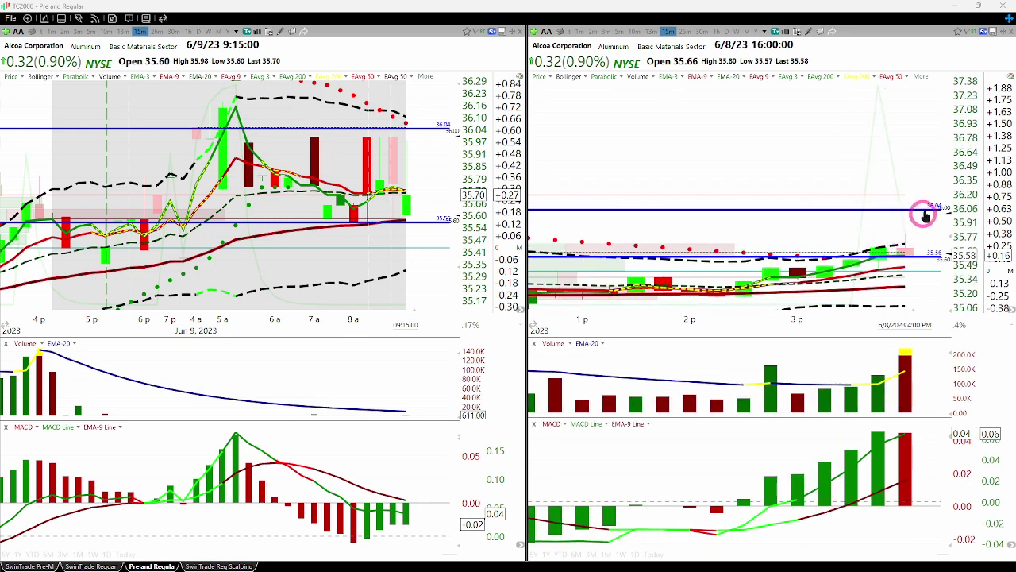
drag(944, 232, 1000, 161)
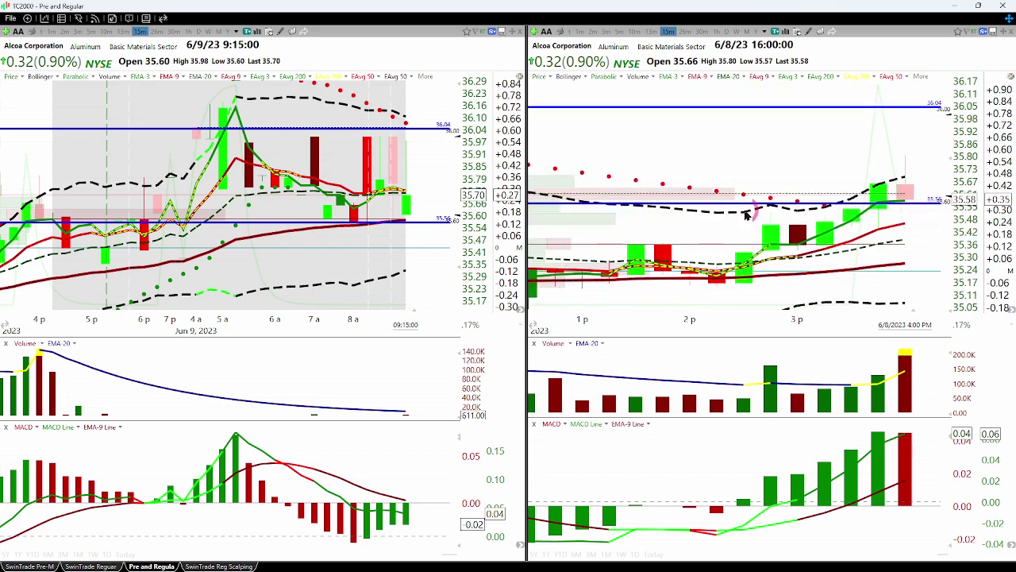
click(408, 196)
click(408, 195)
Draw a horizontal line at 36.00 on the 6/9/2023 Alcoa chart, colour it magenta and make it thicker
click(516, 78)
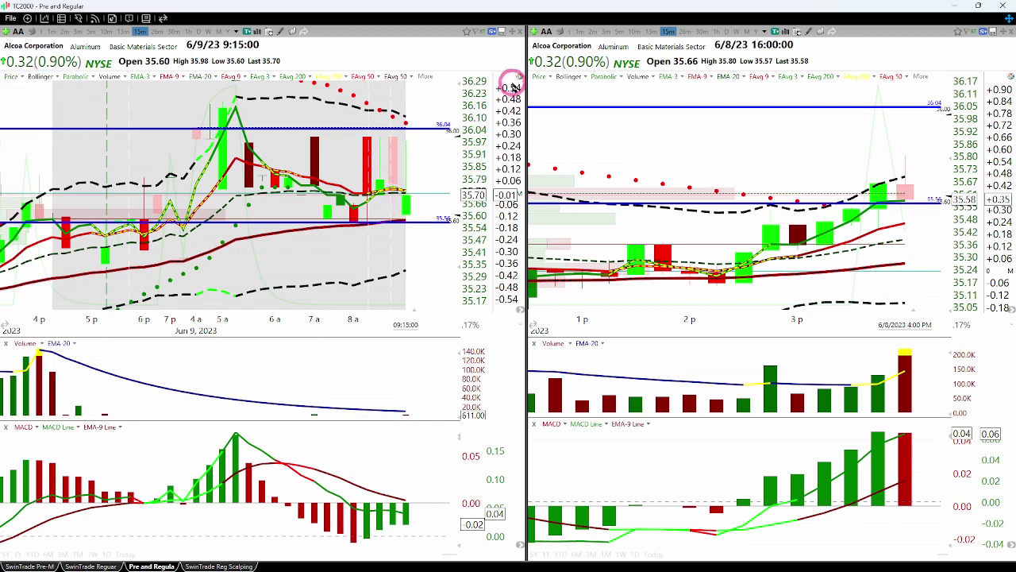
click(516, 174)
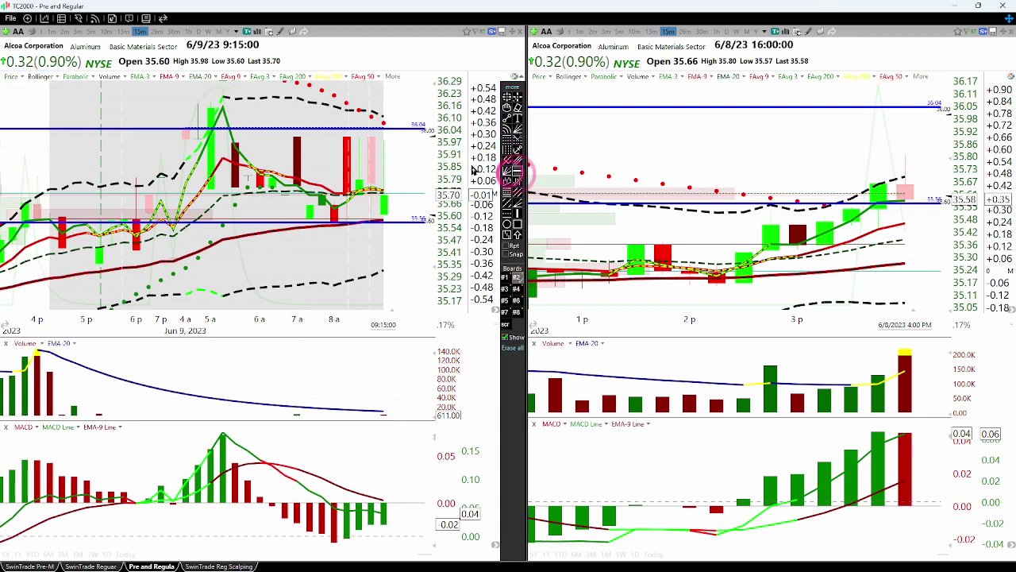
drag(418, 136, 420, 141)
right_click(420, 141)
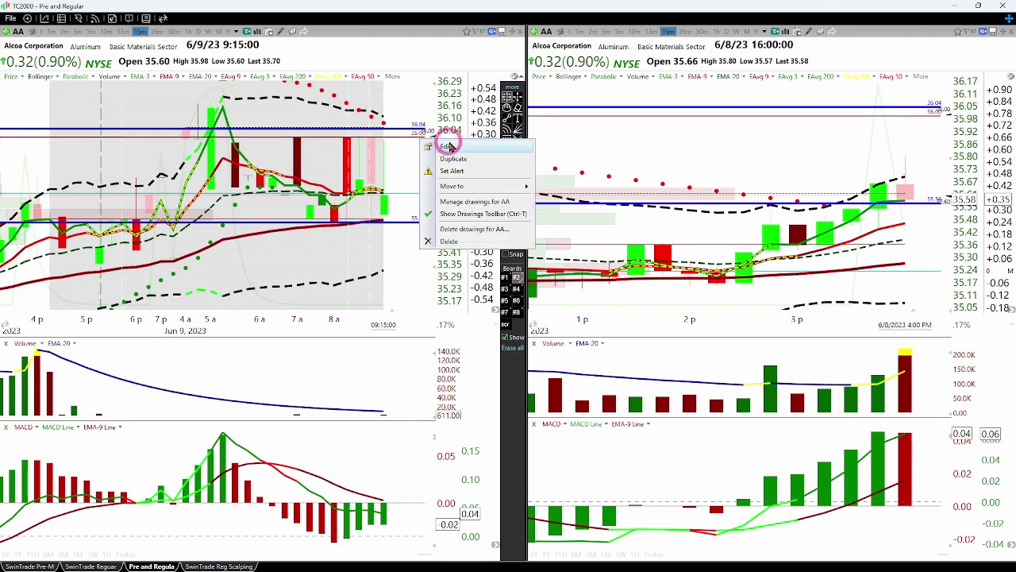
click(436, 149)
click(557, 169)
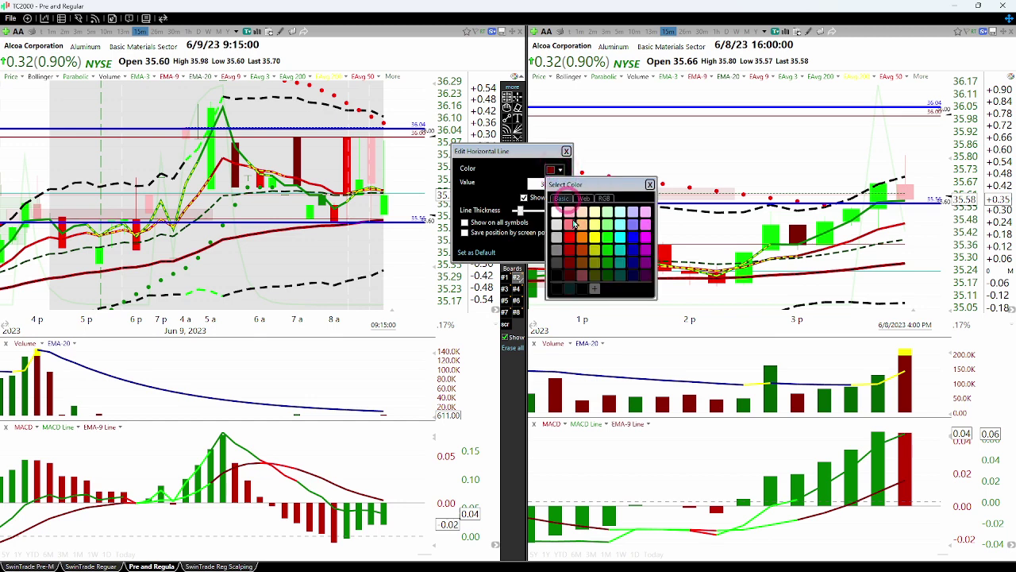
click(645, 236)
click(524, 211)
drag(543, 214, 545, 214)
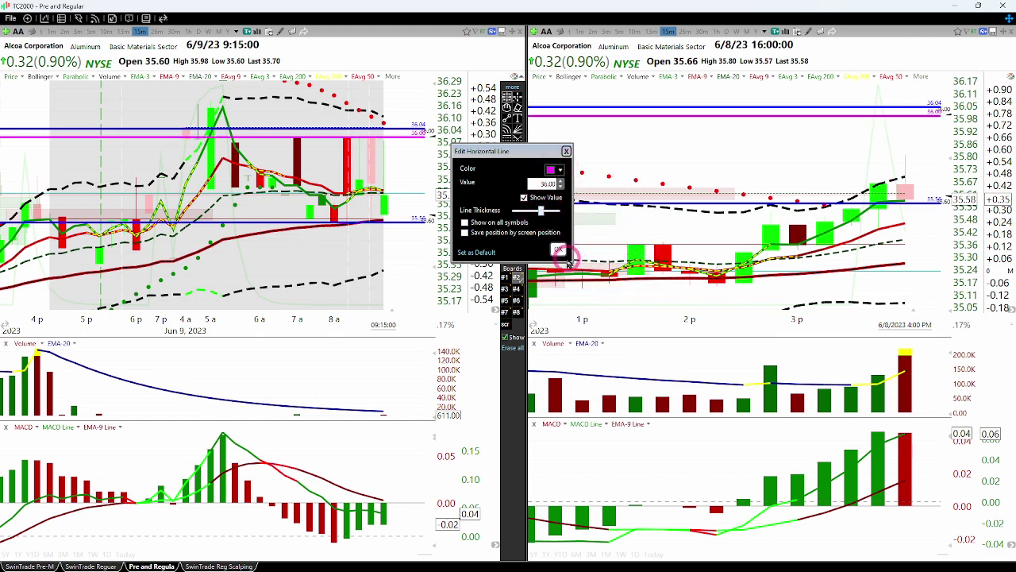
click(558, 249)
Draw a second horizontal line near the latest candle, set its value to 35.70 and colour it black
click(516, 149)
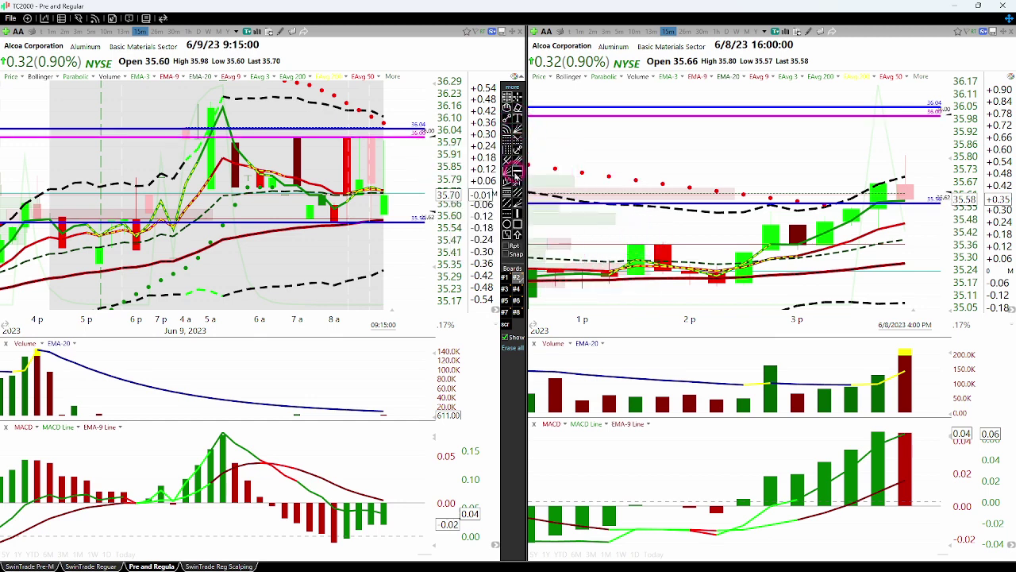
click(401, 192)
right_click(406, 196)
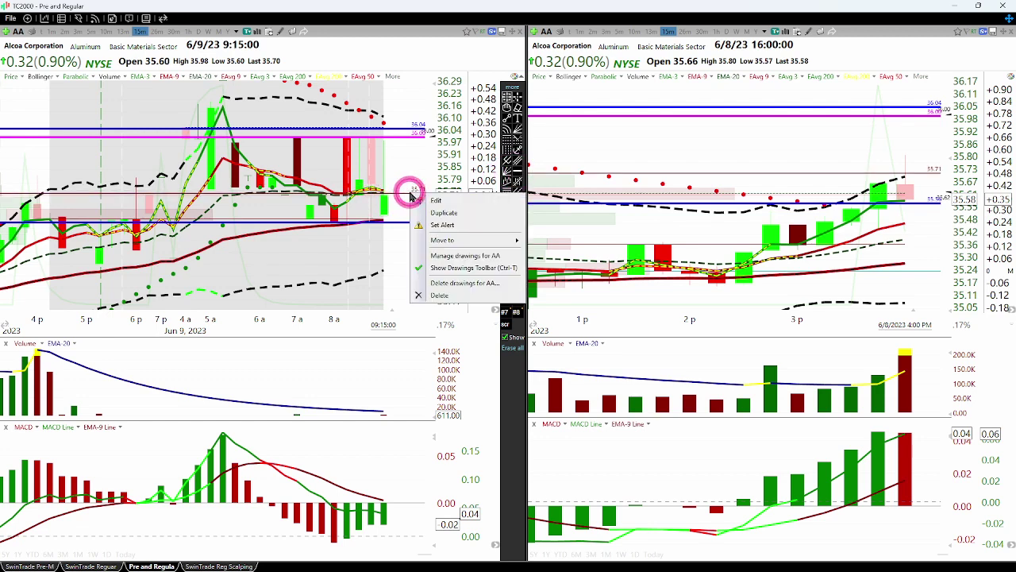
click(424, 200)
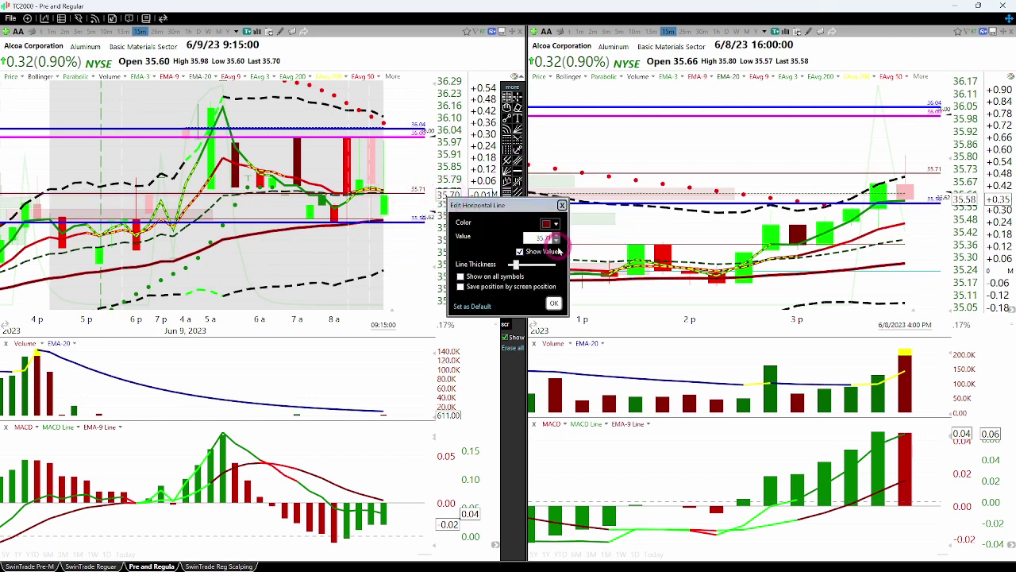
click(557, 241)
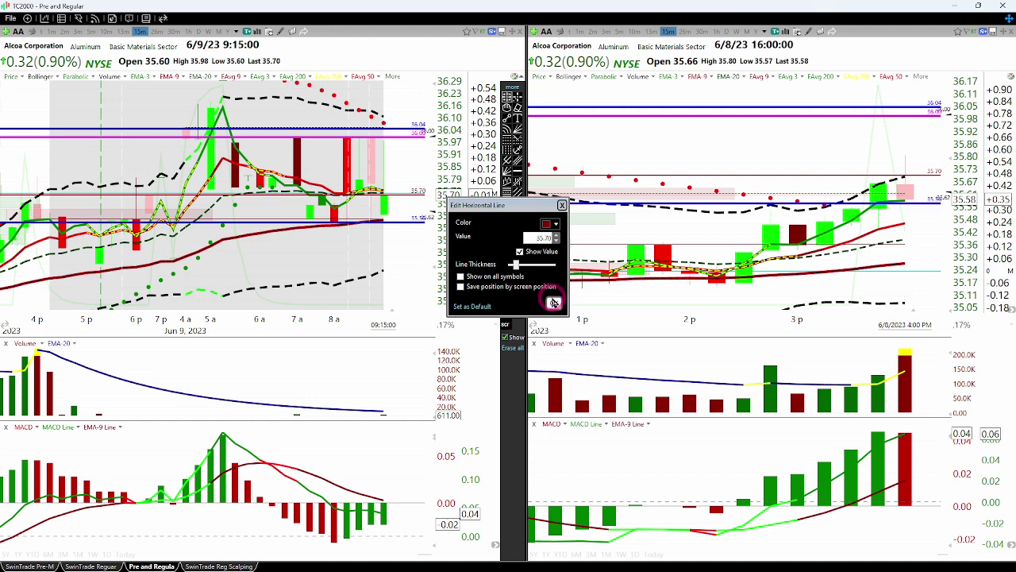
click(548, 224)
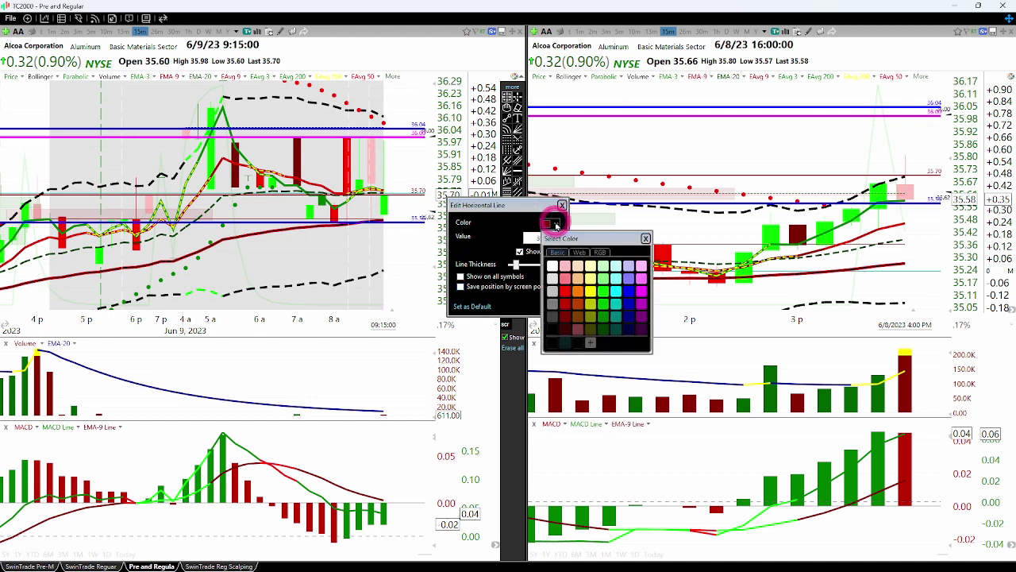
click(551, 343)
click(488, 322)
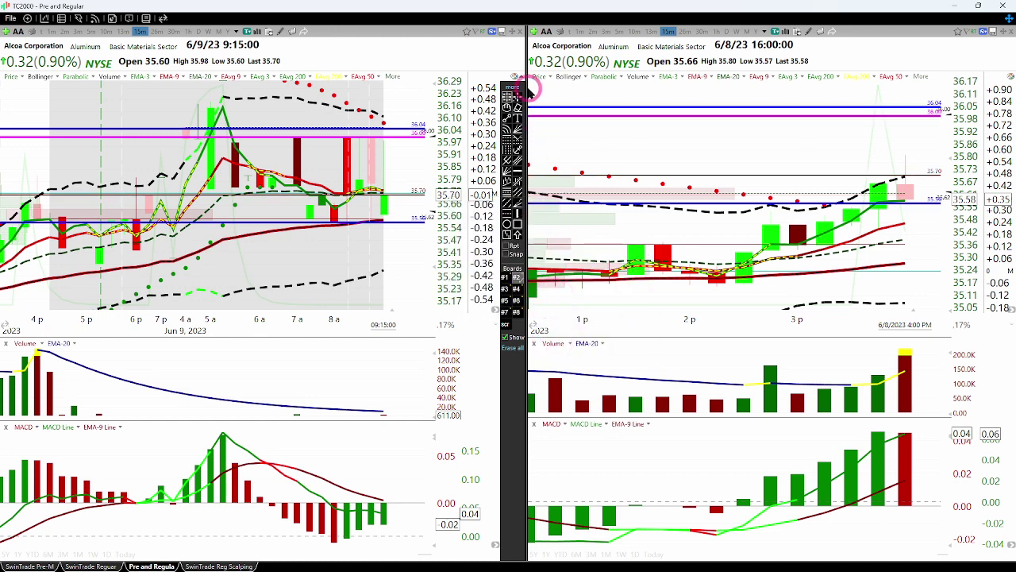
Switch to the Open Market Data workbook in Excel and enter 35.70 as the current price in cell D5 of the Trading sheet
key(alt+Tab)
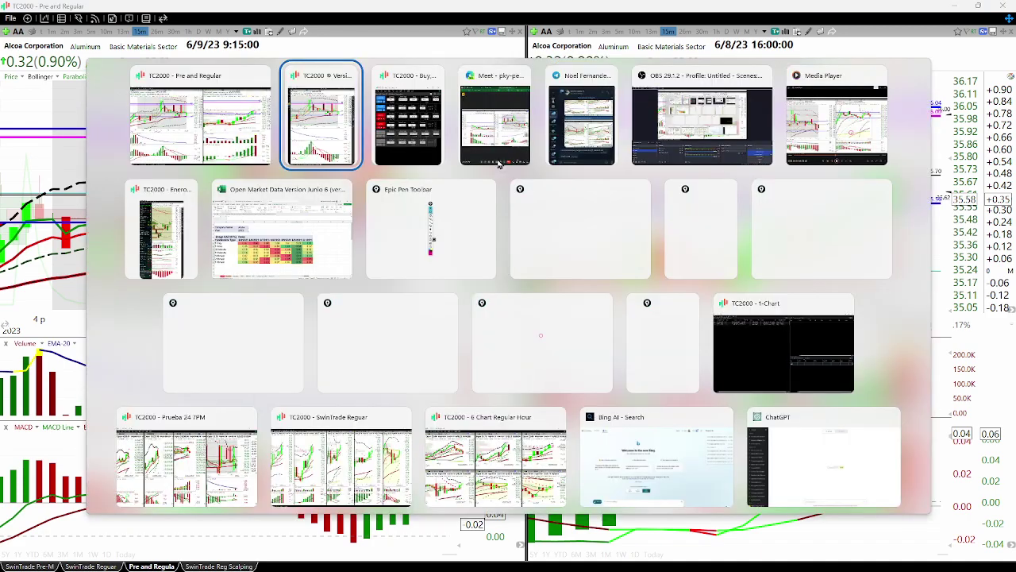
click(268, 249)
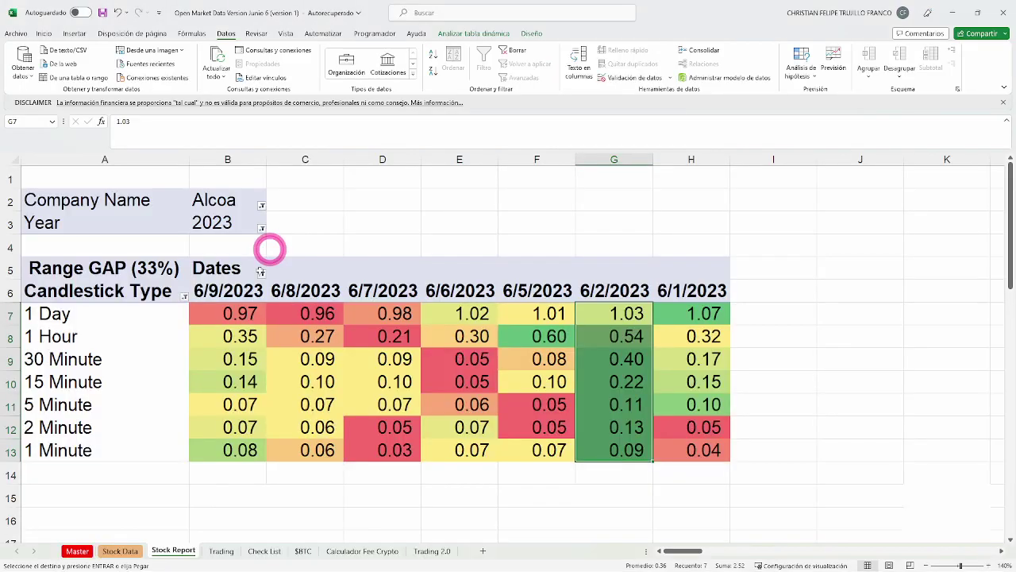
click(223, 551)
click(262, 223)
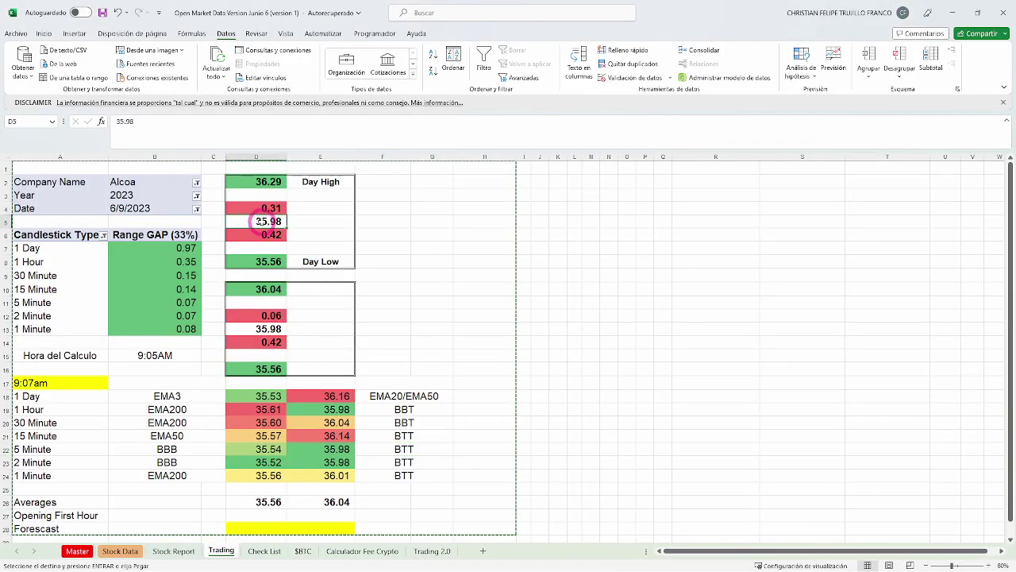
text(35.70)
key(Return)
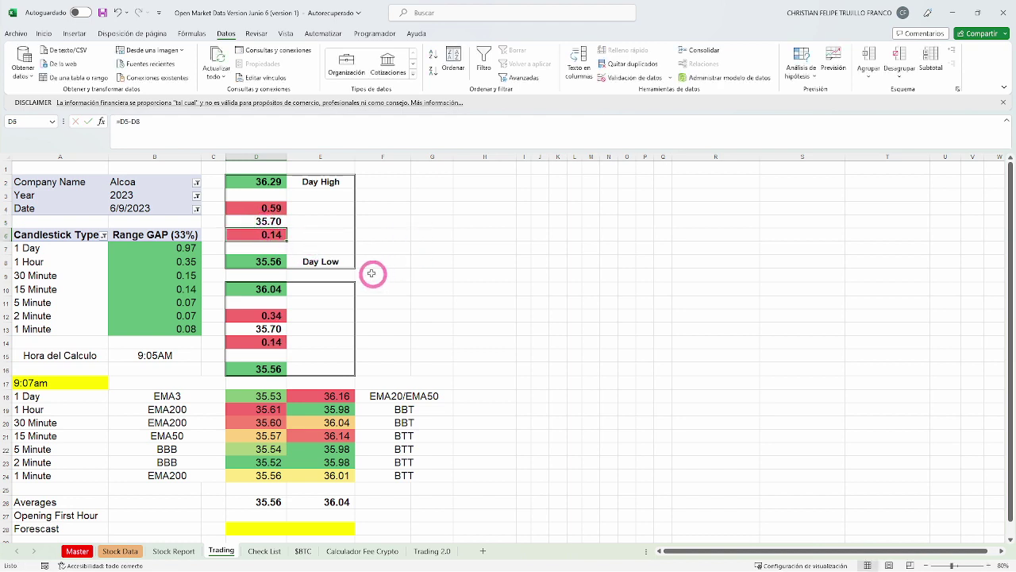
click(402, 243)
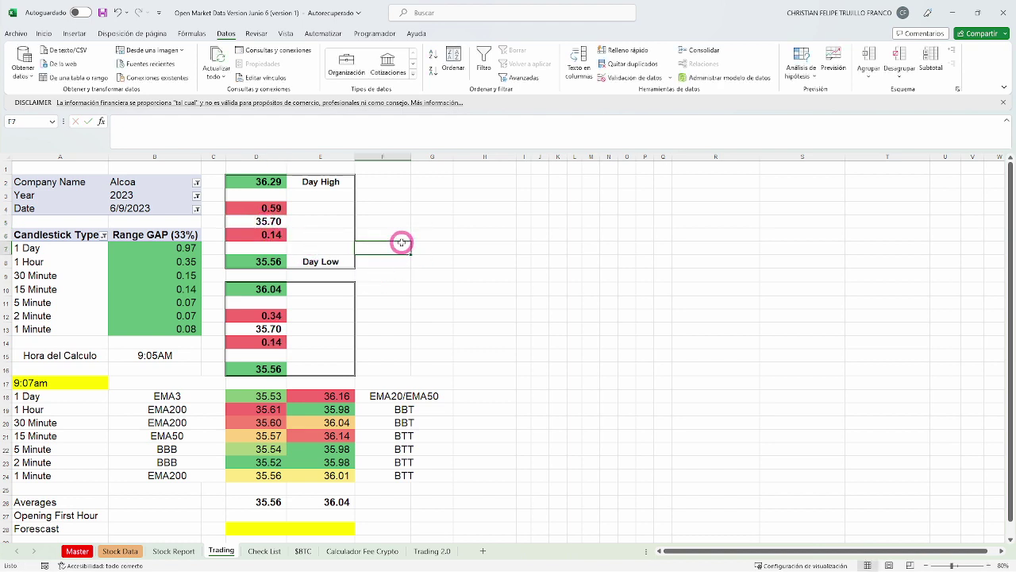
Examine how the lower level in D16 and the average in D26 derive from the timeframe prices in D18:D24
click(268, 368)
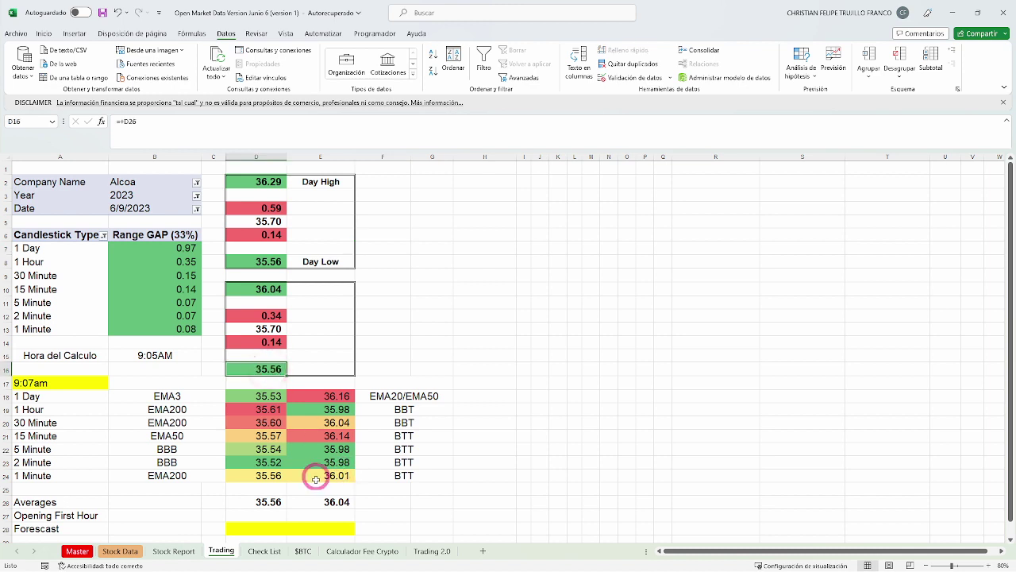
click(266, 501)
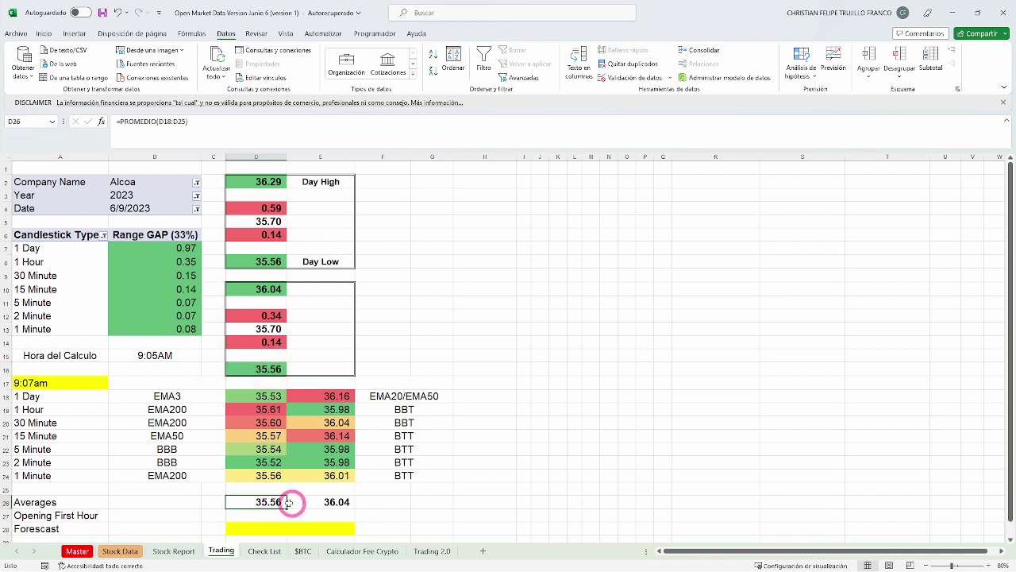
drag(271, 396, 284, 462)
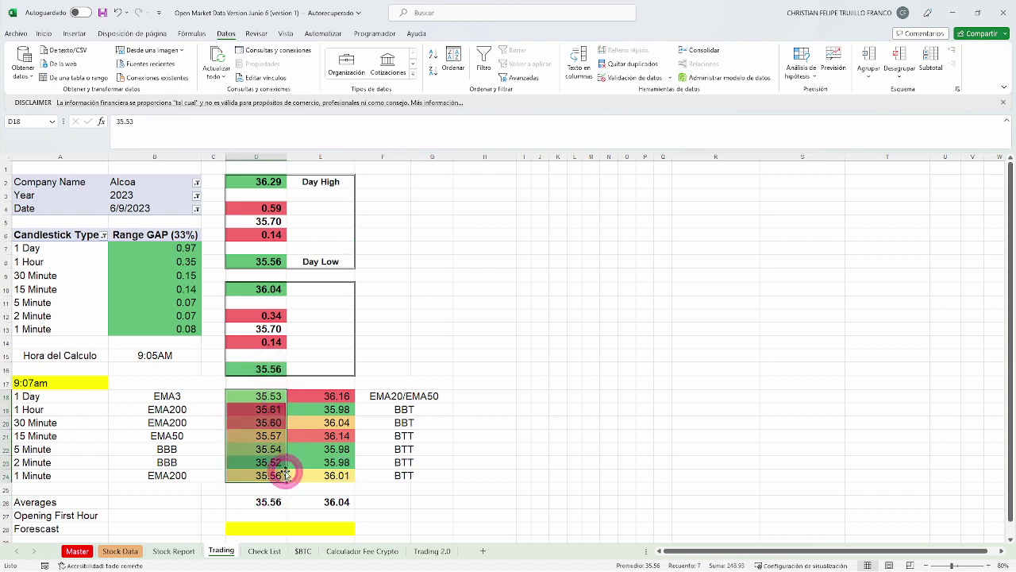
click(267, 502)
click(485, 319)
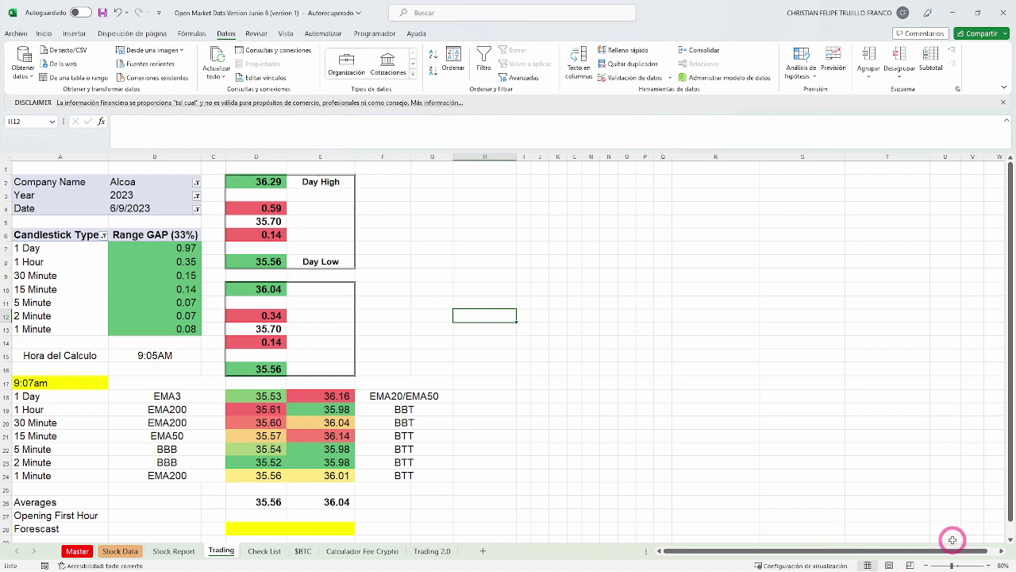
Enlarge the Trading sheet to 120% to read the day high and low levels, and return to the TC2000 charts
click(989, 564)
click(989, 565)
click(989, 564)
click(990, 565)
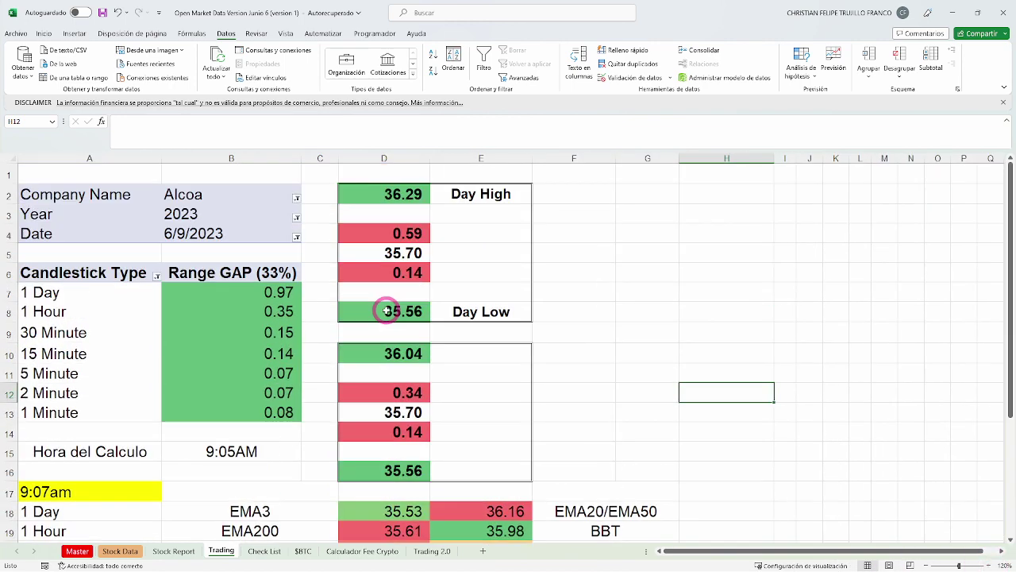
click(950, 13)
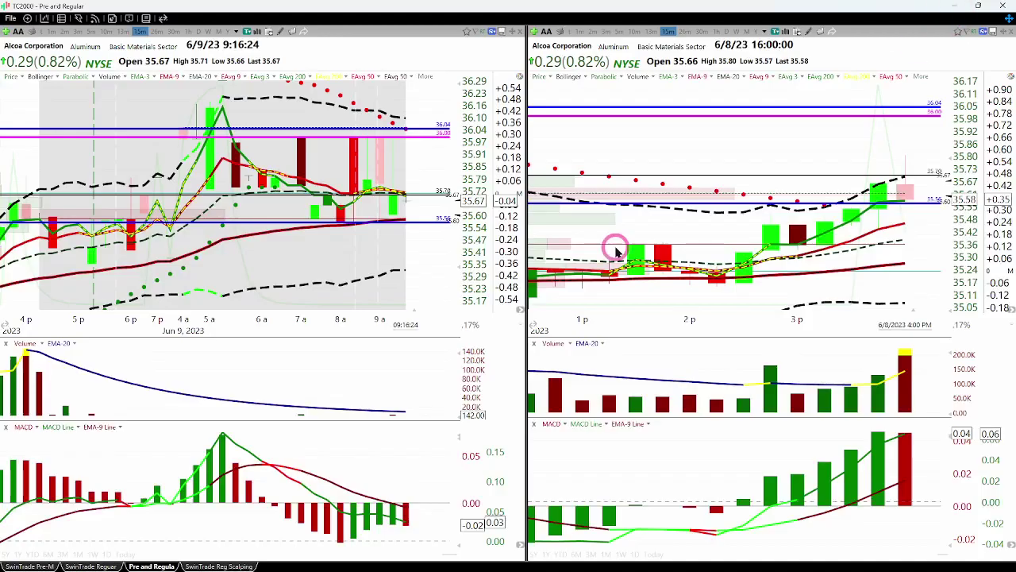
click(377, 278)
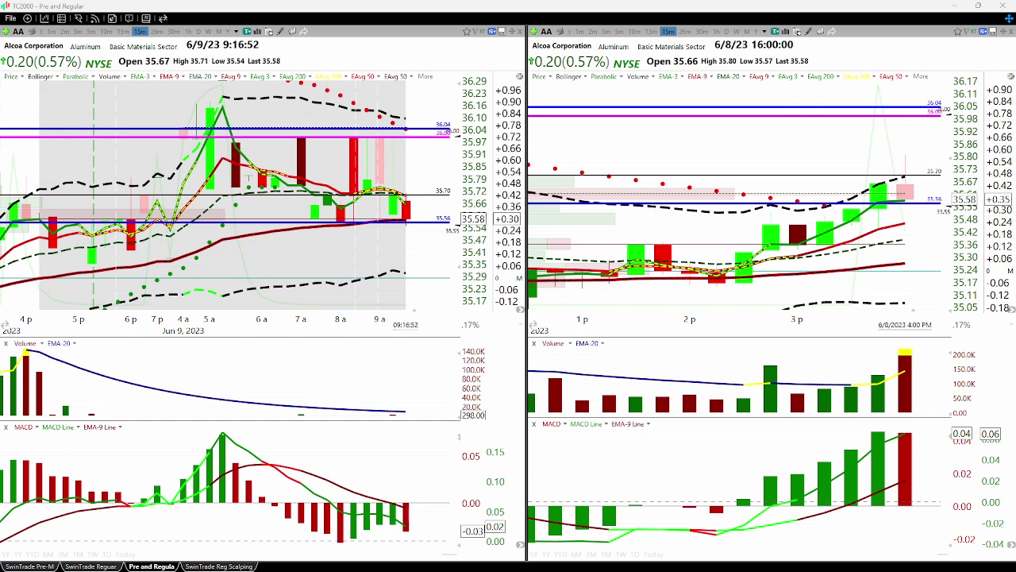
click(43, 370)
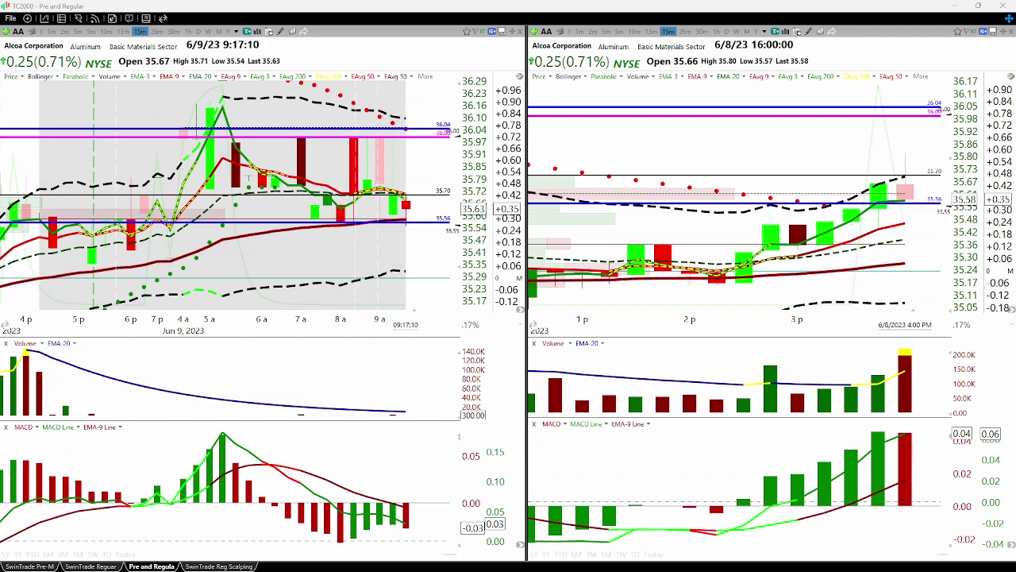
key(alt+Tab)
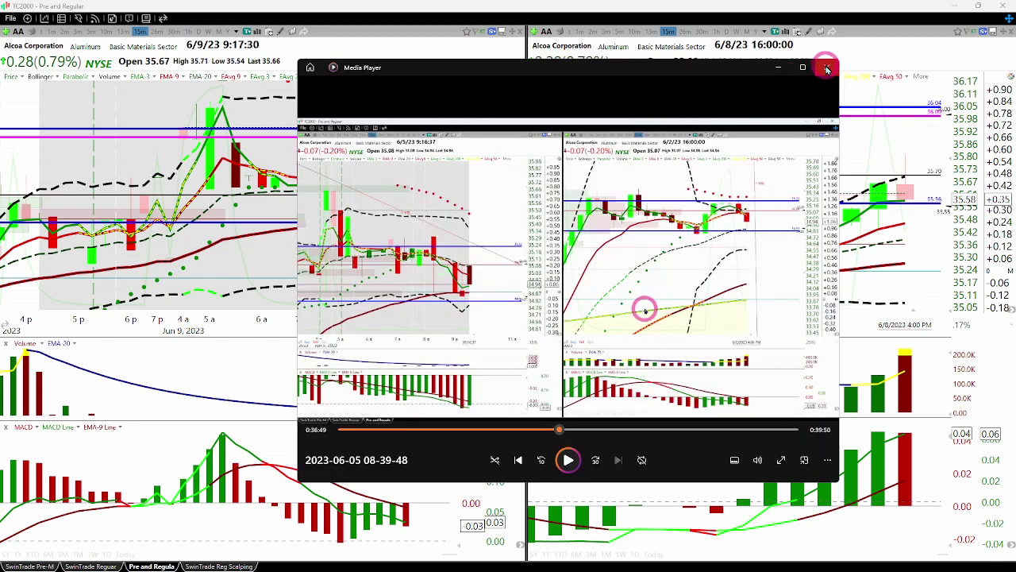
Close the Media Player window and switch to the Open Market Data workbook in Excel
click(826, 65)
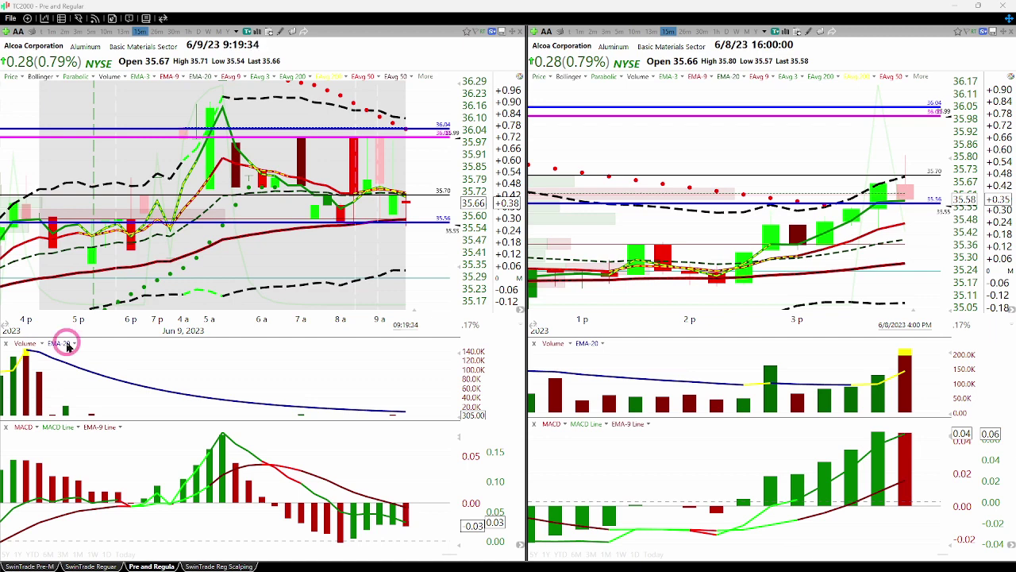
key(alt+Tab)
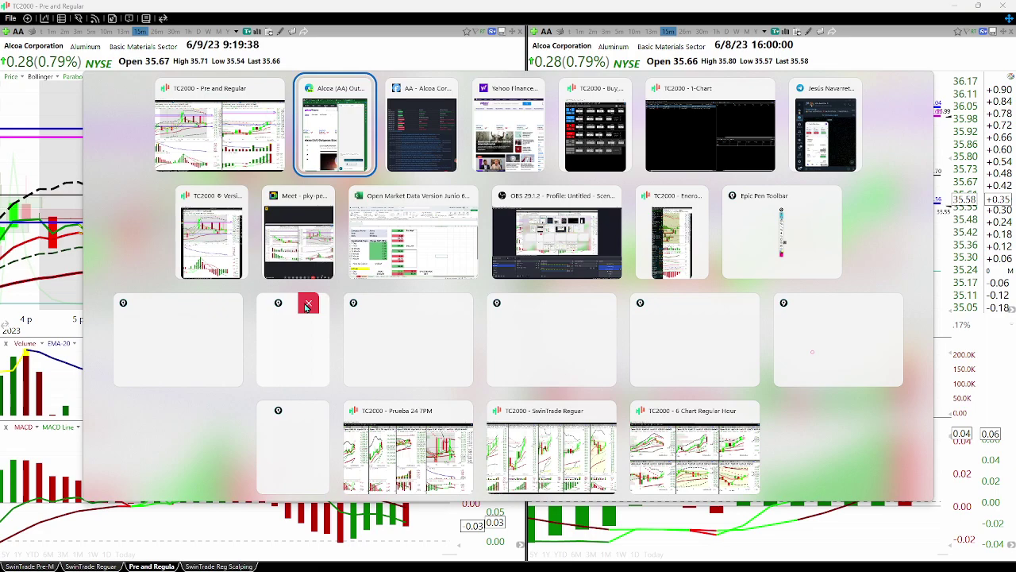
click(413, 238)
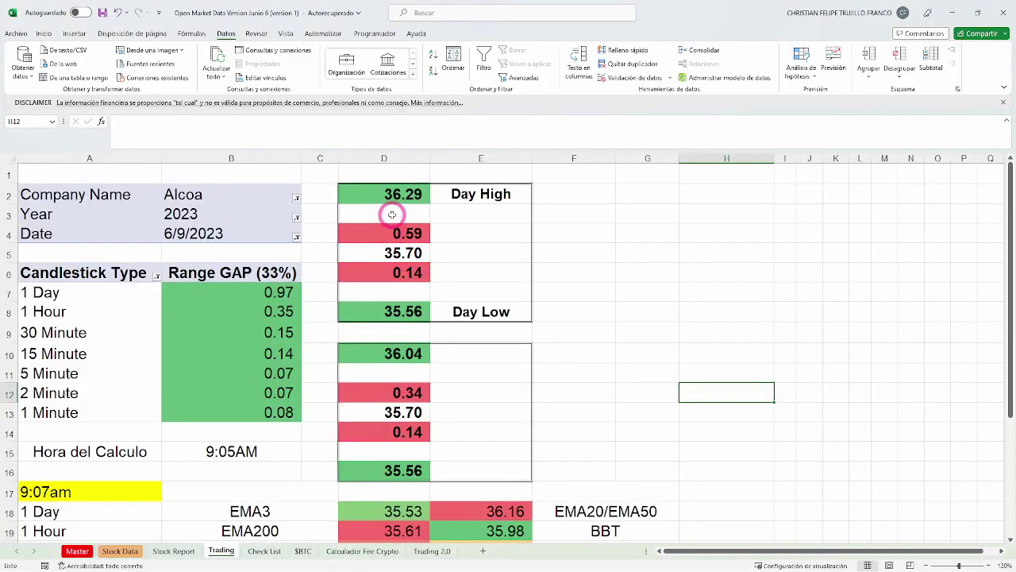
Set the current price in D5 to 35.66 and the day low in D8 to 35.54 on the Trading sheet
click(399, 309)
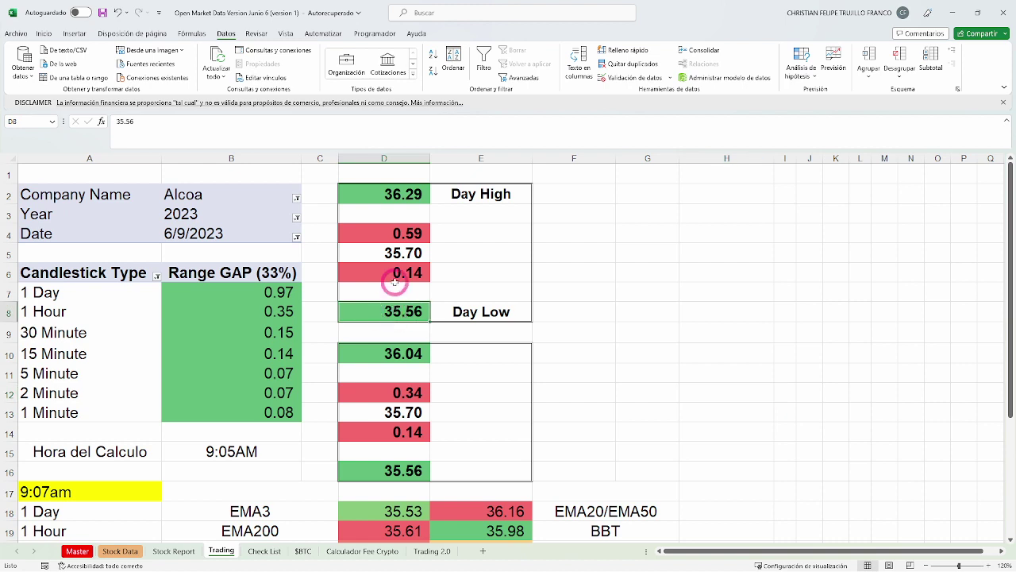
click(392, 253)
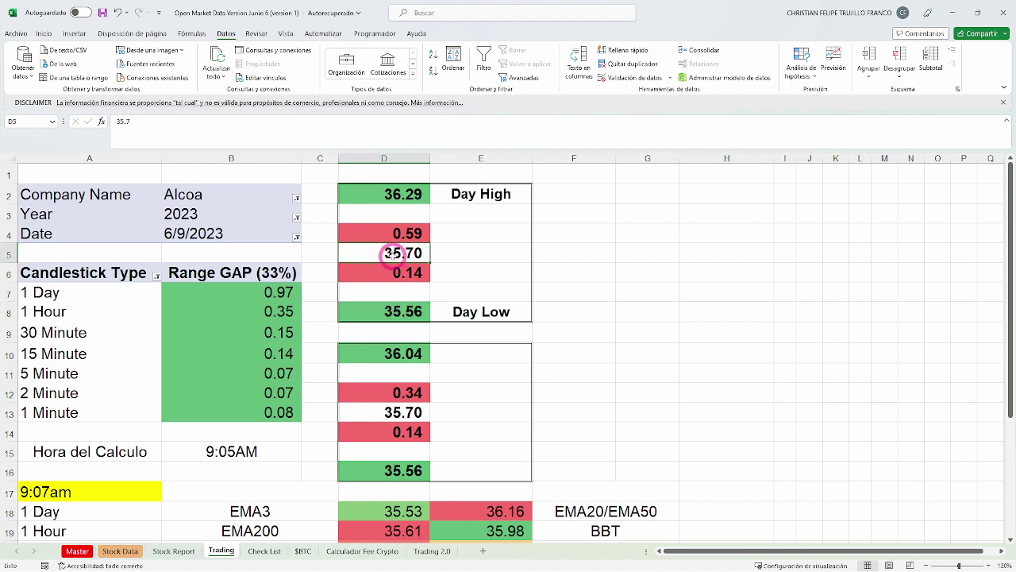
text(35.)
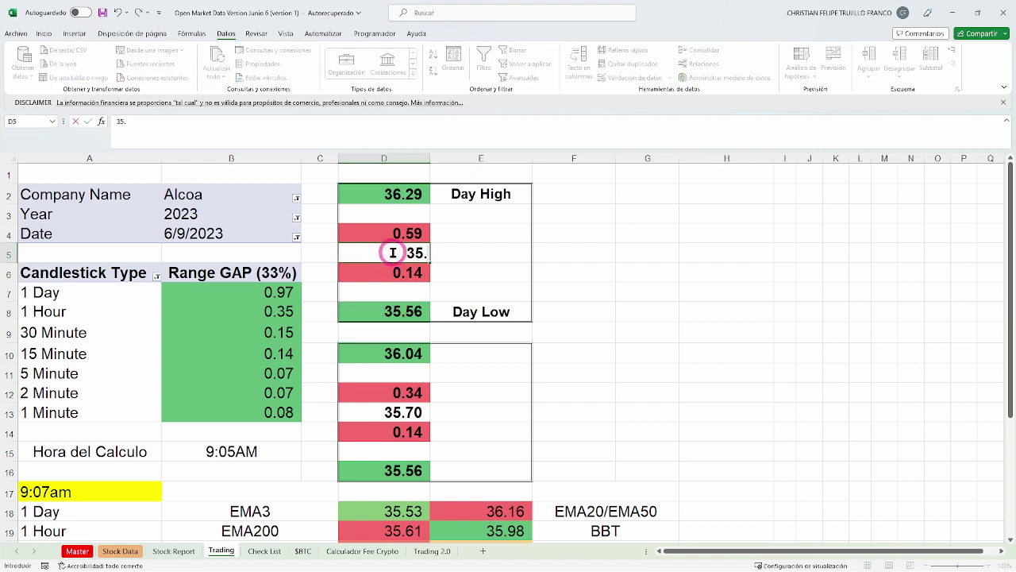
text(66)
click(405, 311)
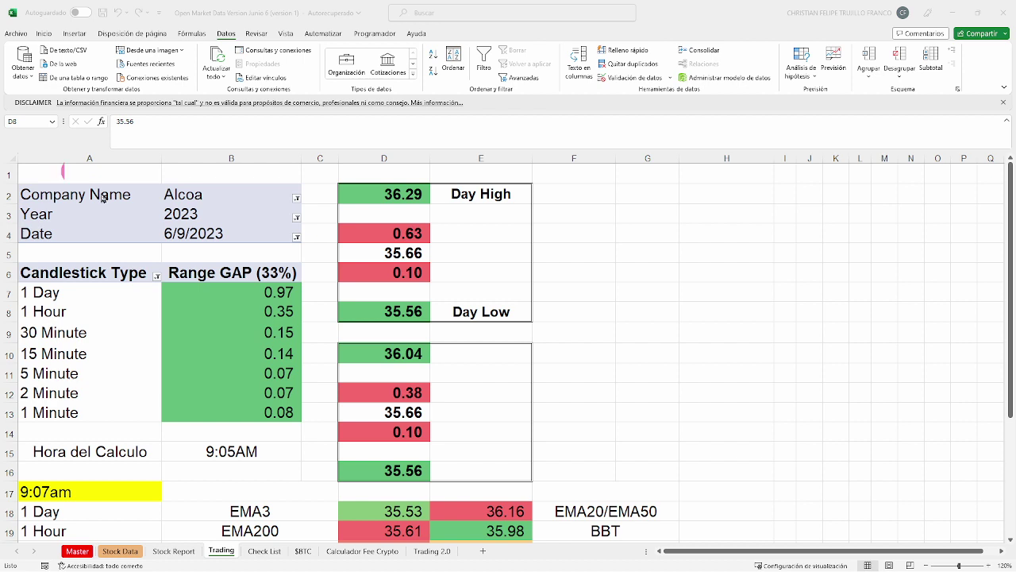
click(402, 310)
text(35.54)
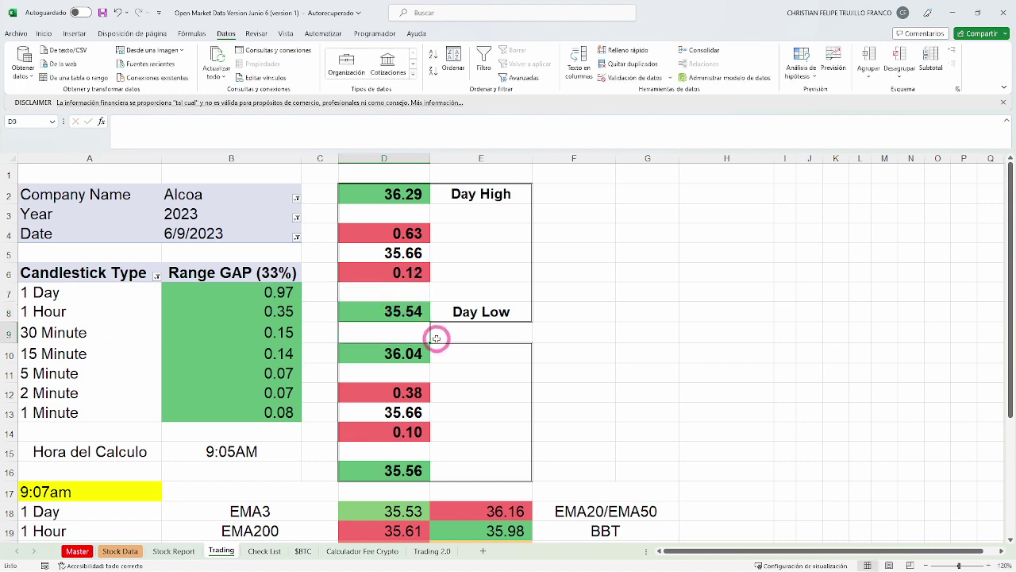
Set the upper BTT price of the 15 Minute timeframe in cell E21 to 36.09
click(458, 352)
scroll(458, 352, down, 4)
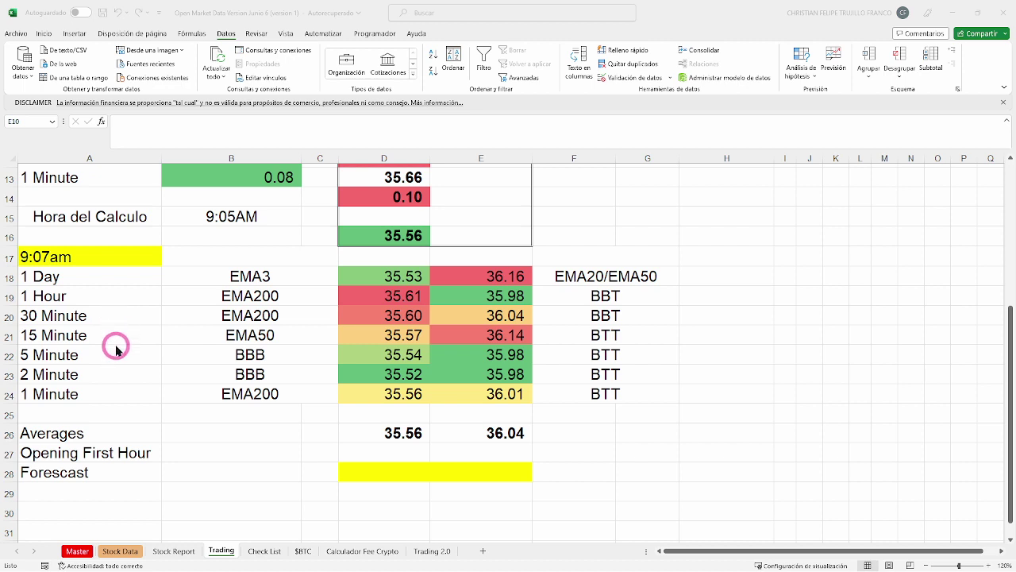
click(344, 355)
click(461, 354)
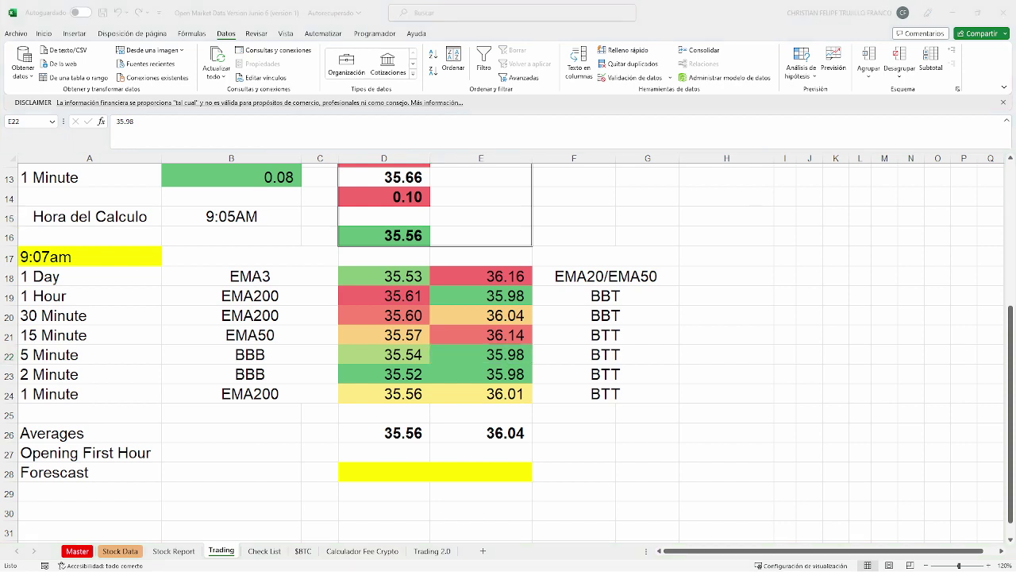
click(479, 334)
text(36)
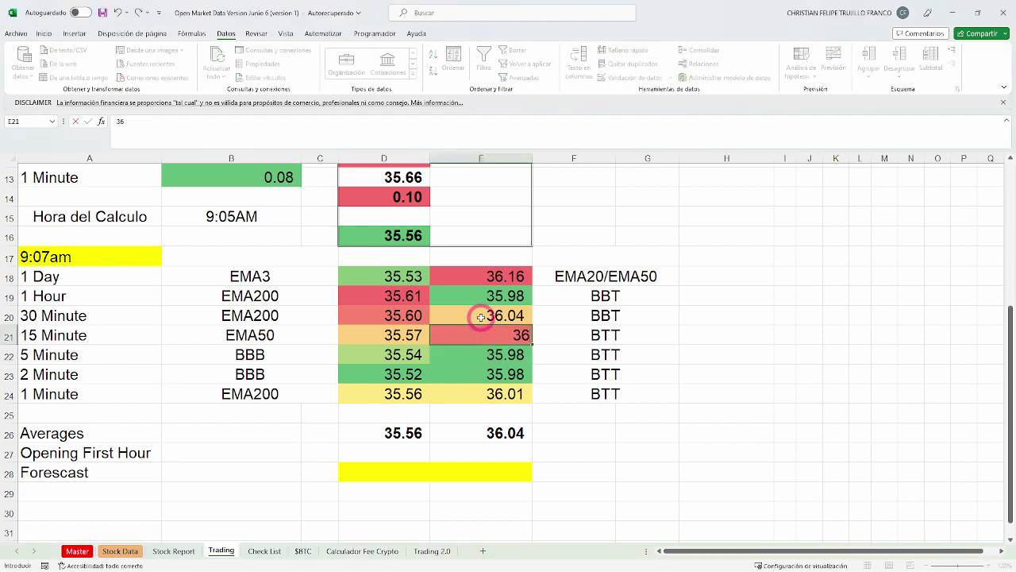
text(.09)
key(Return)
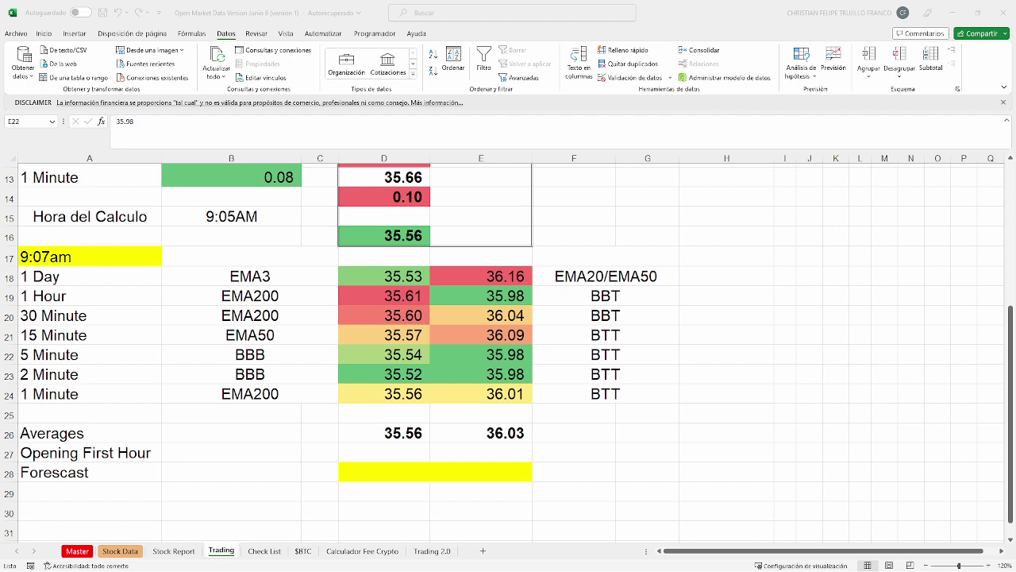
Return to the TC2000 charts and move the current-price line on the pre-market Alcoa chart up to 35.89
click(952, 13)
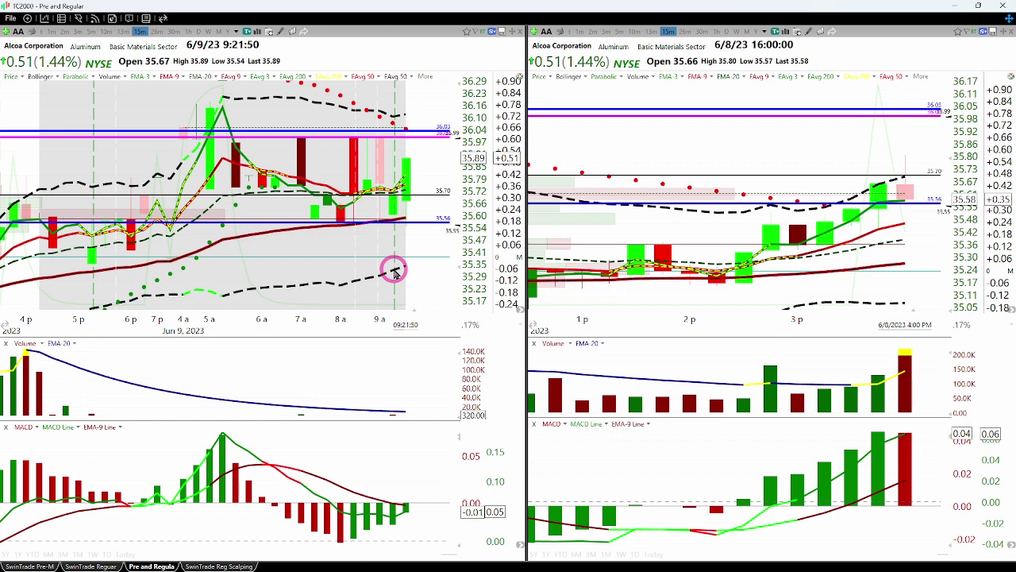
drag(408, 197, 421, 156)
drag(425, 259, 425, 264)
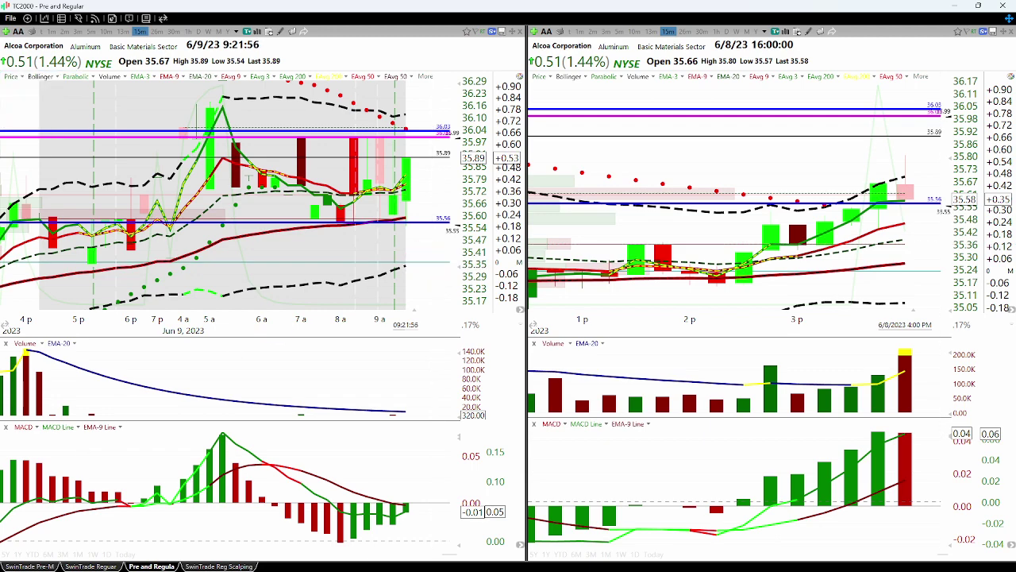
drag(359, 263, 355, 258)
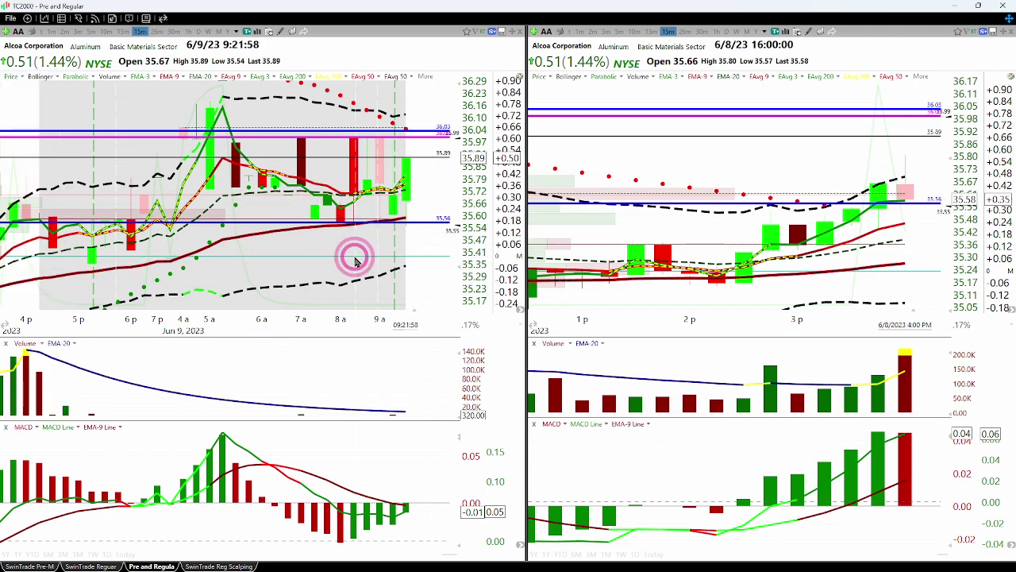
Switch back to the Trading sheet in Excel and set the current price in D5 to 35.89
key(alt+tab)
key(Escape)
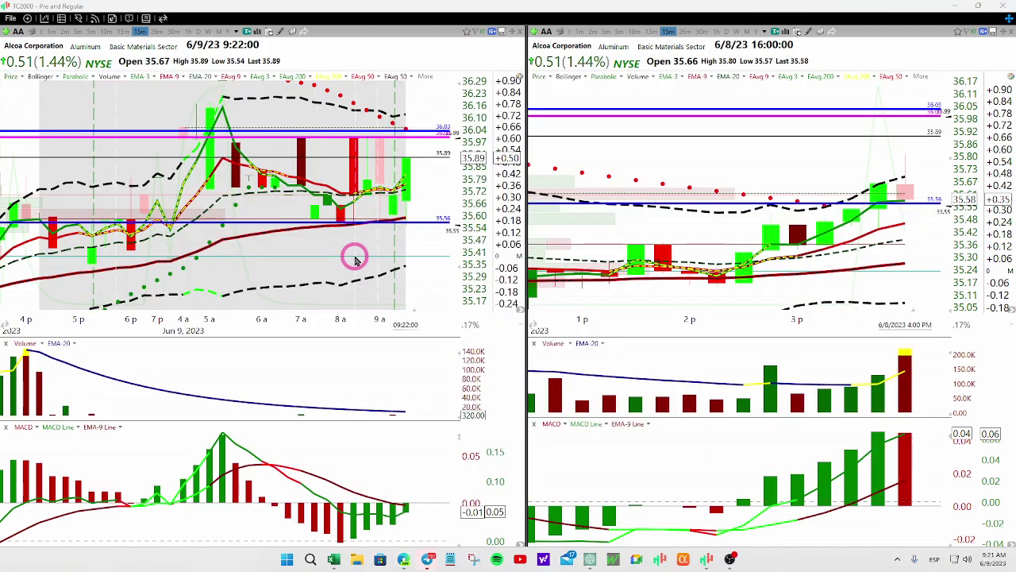
key(super+Tab)
click(476, 238)
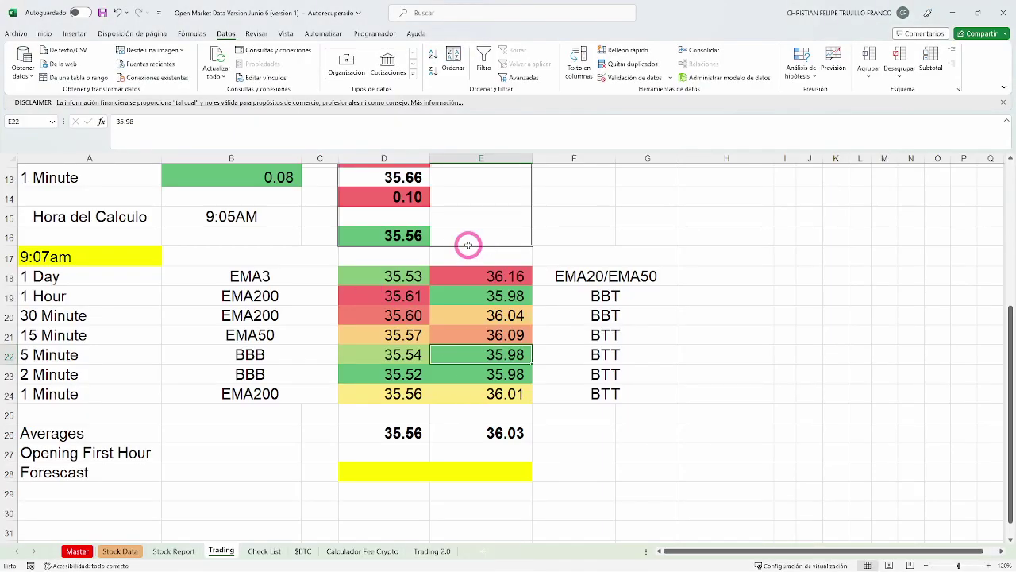
scroll(404, 242, up, 3)
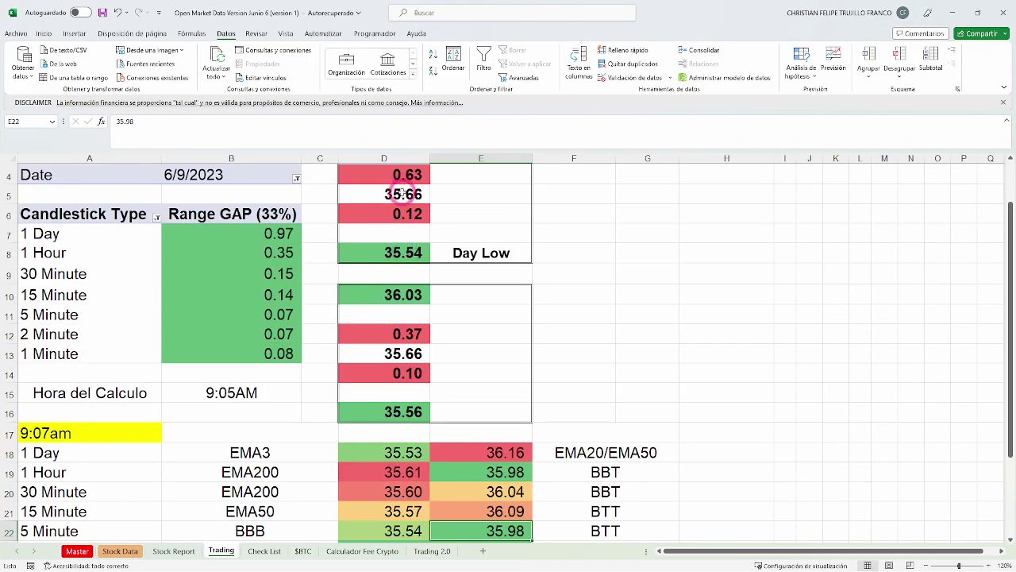
click(403, 194)
text(35.8)
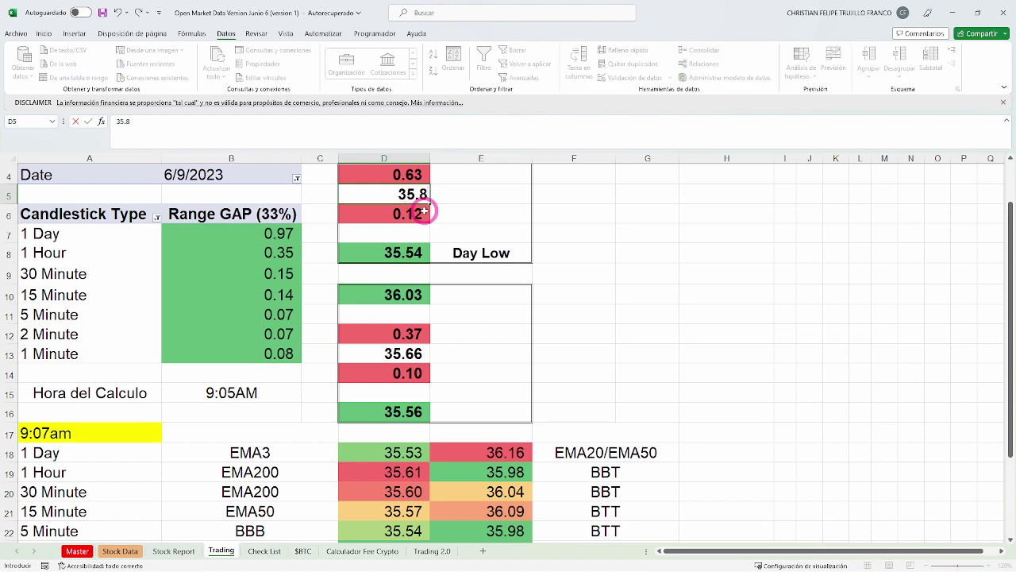
text(9)
key(Return)
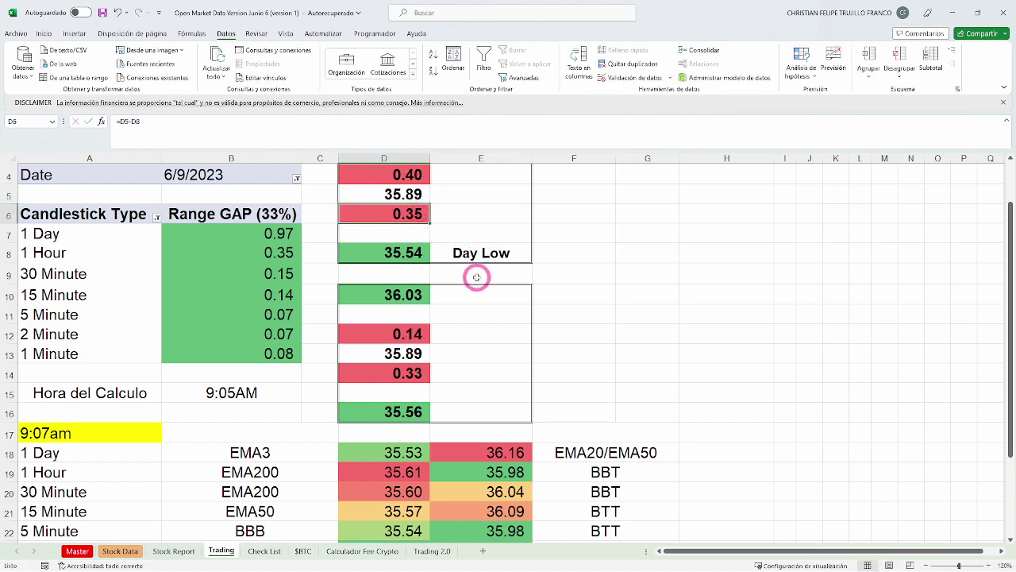
Check the distance formula in D12 and the upper level in D10, and return to the TC2000 charts
scroll(477, 277, up, 1)
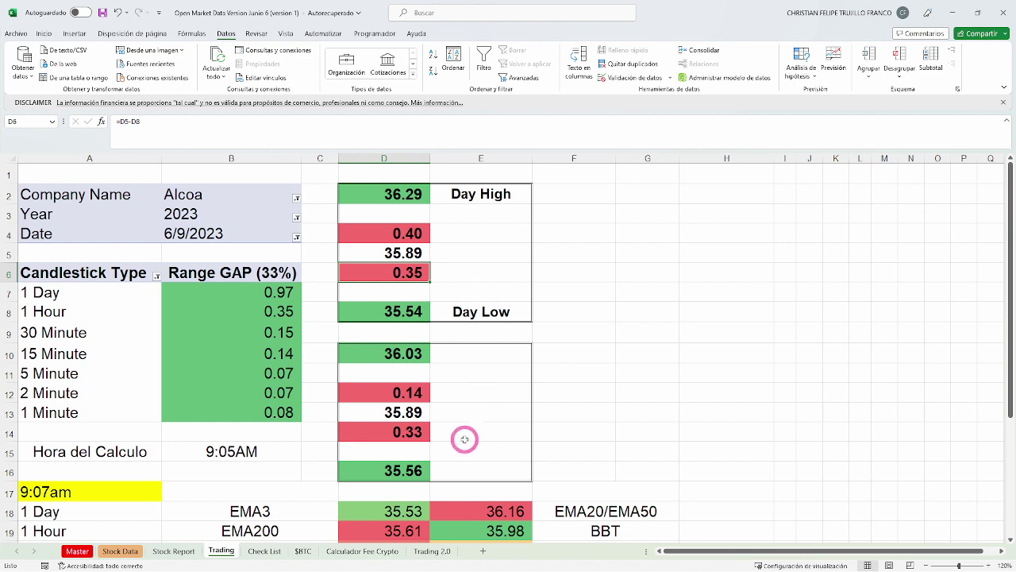
click(416, 392)
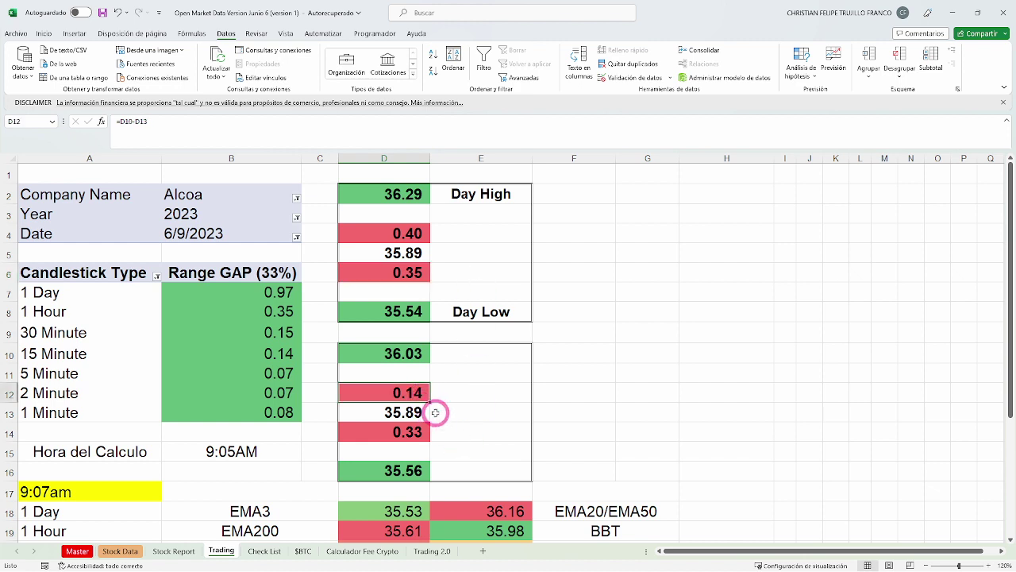
click(401, 352)
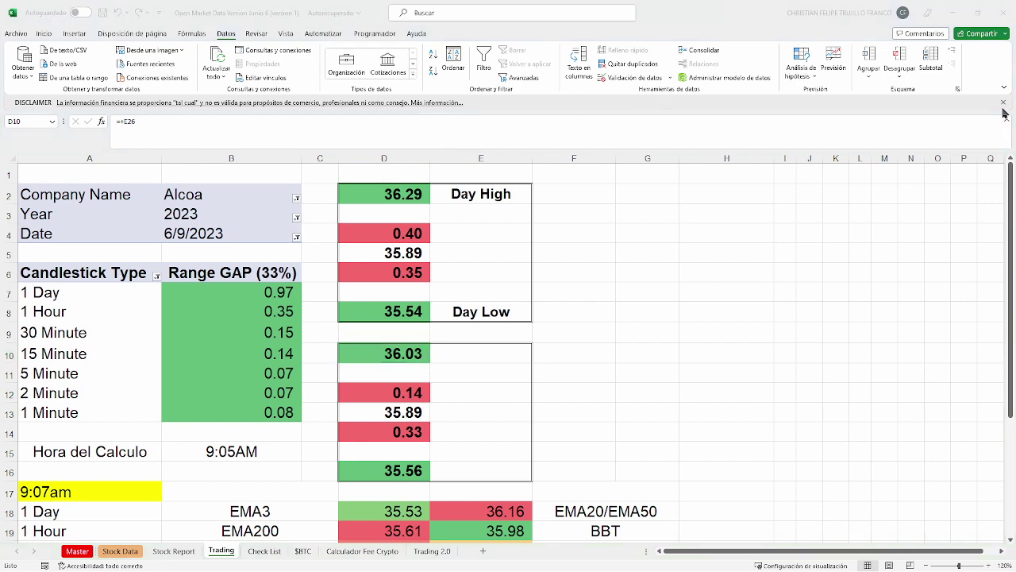
click(952, 12)
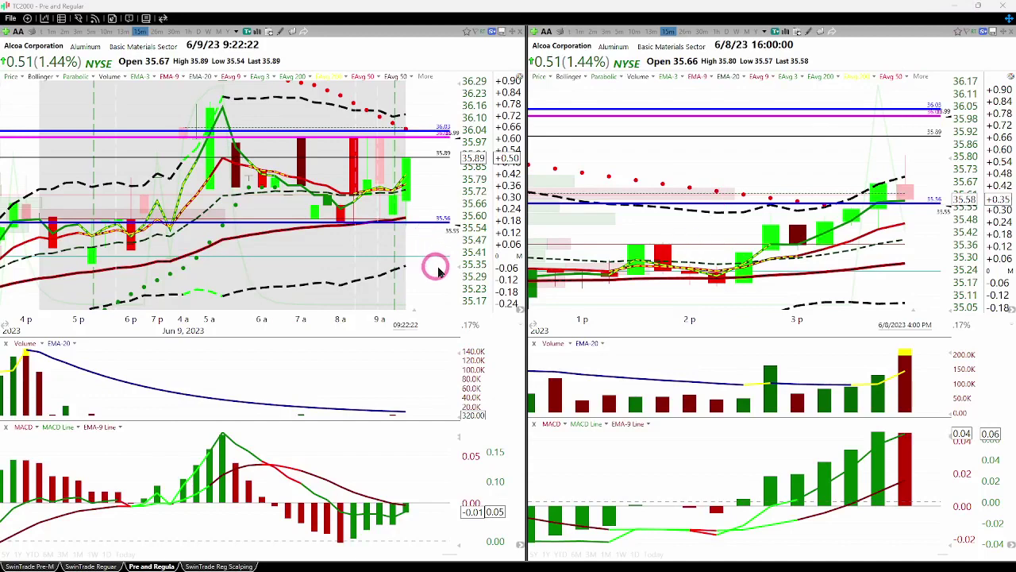
Rescale the pre-market and regular-hours Alcoa charts to examine the price against the marked upper and lower levels
drag(458, 267, 447, 329)
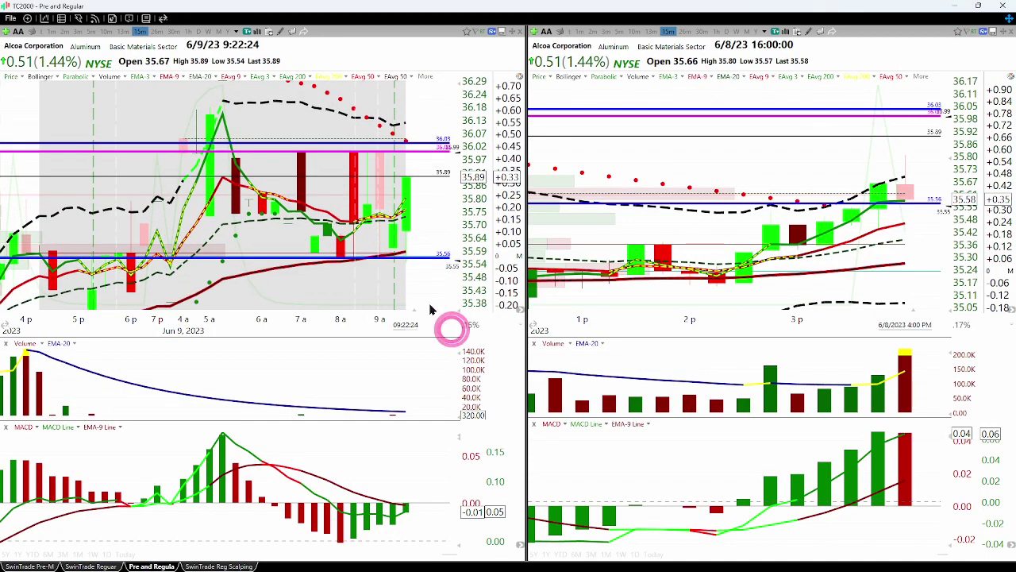
click(429, 306)
scroll(429, 305, up, 1)
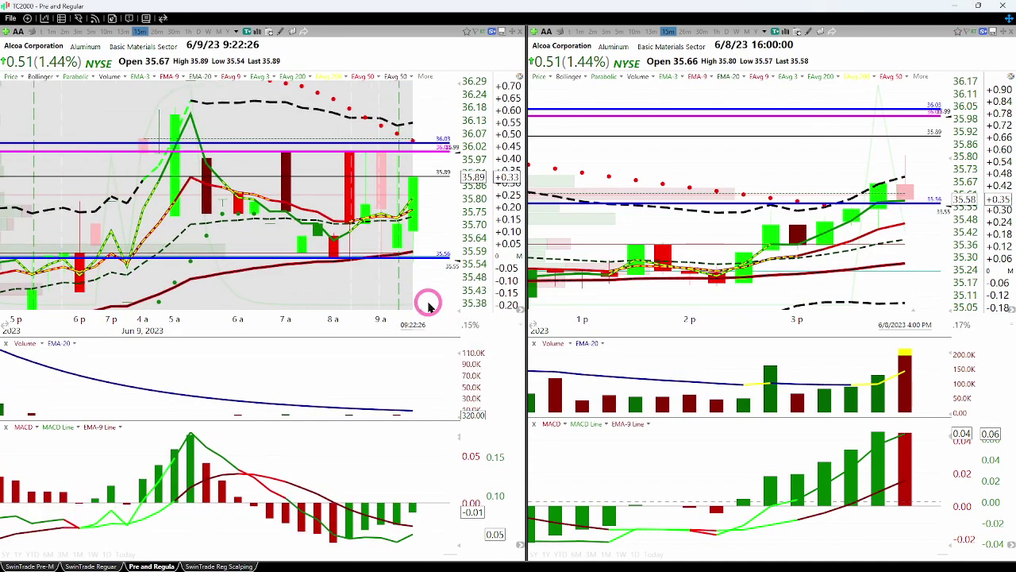
click(824, 202)
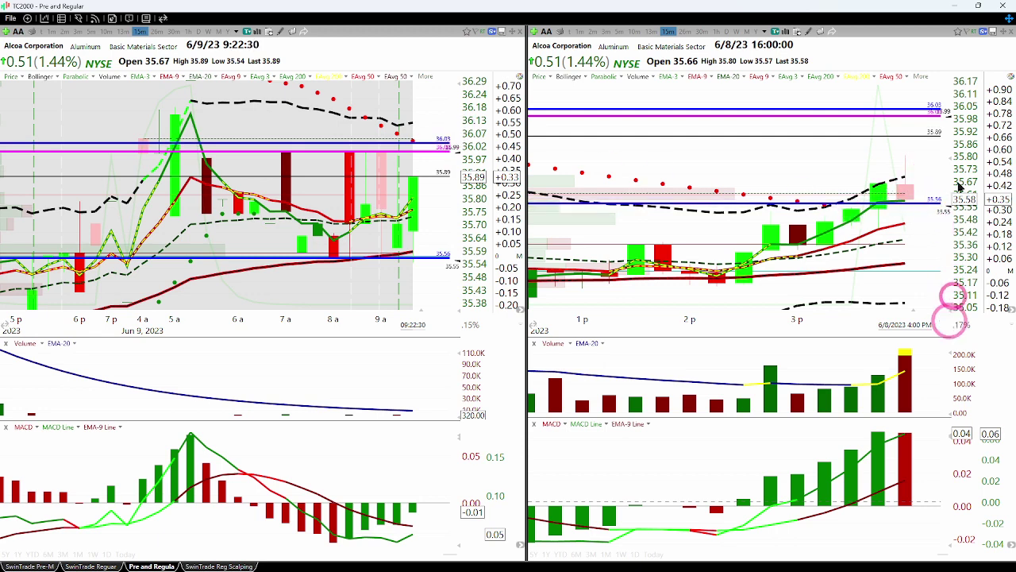
drag(948, 163, 948, 169)
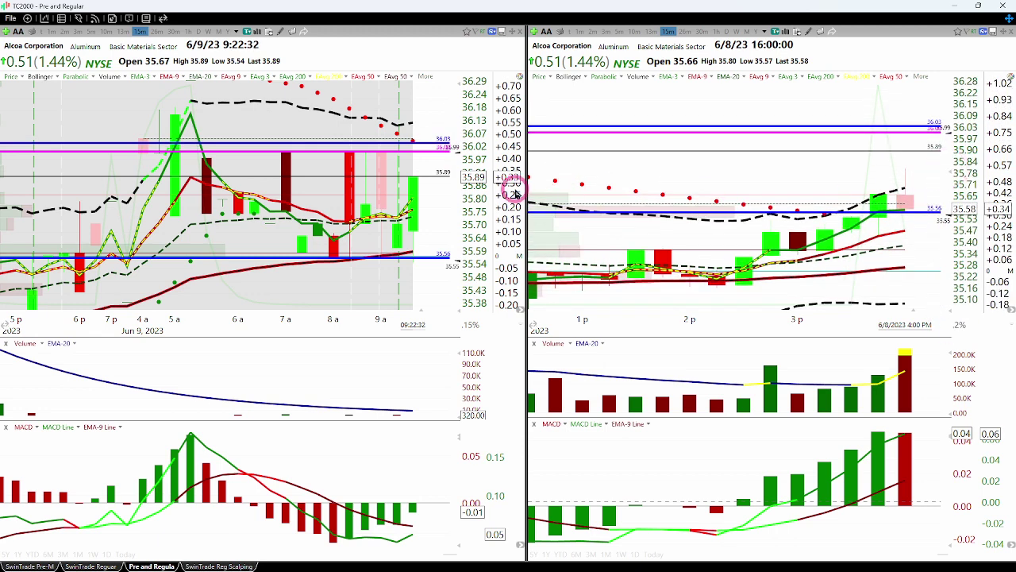
click(449, 164)
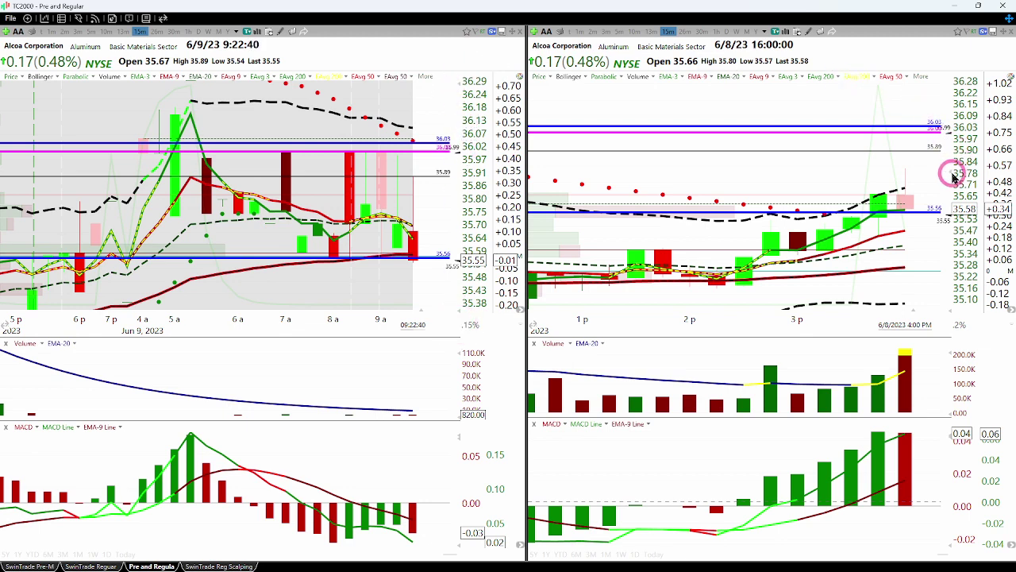
mouse_move(952, 170)
mouse_down()
mouse_move(948, 220)
mouse_move(959, 184)
mouse_up()
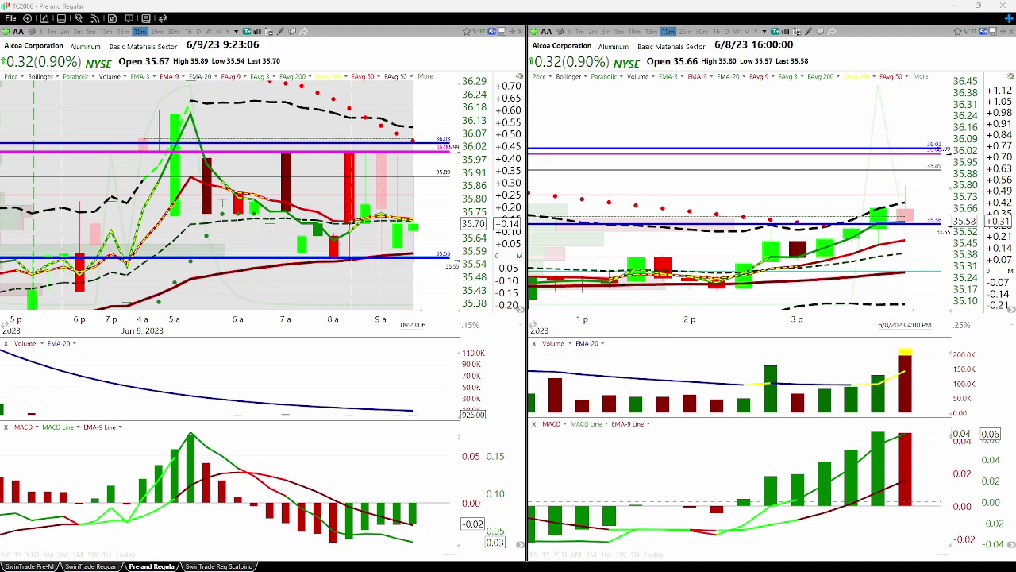
Switch to Excel and save the workbook under a new name in Downloads, as the macro-enabled file Open Market Data Version Junio 9
key(super)
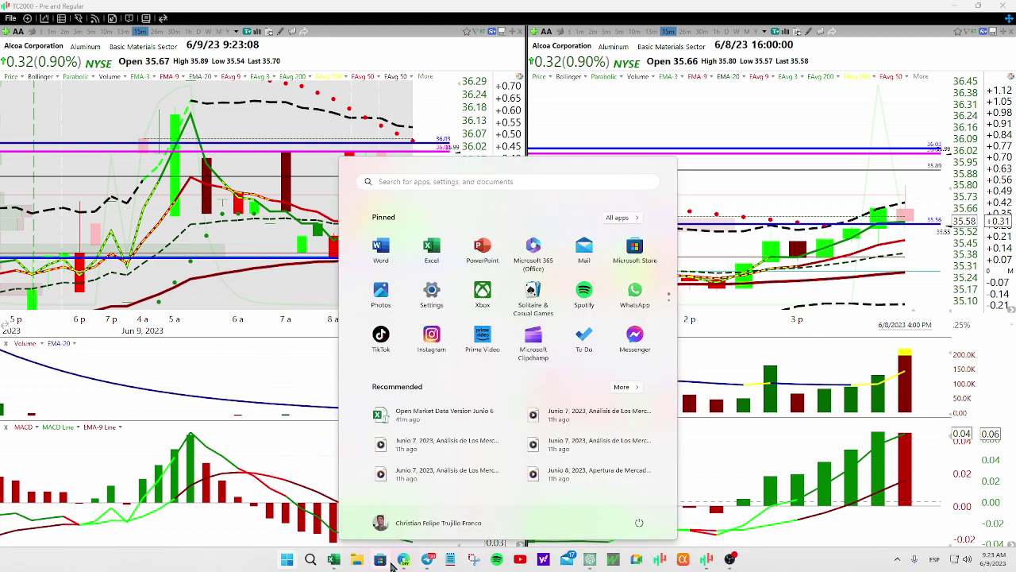
click(336, 562)
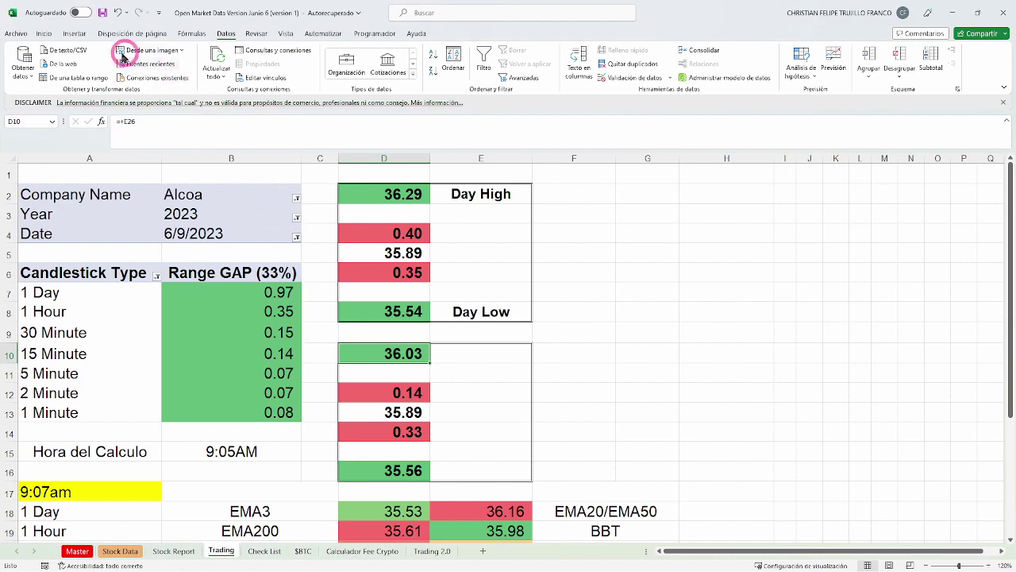
click(17, 33)
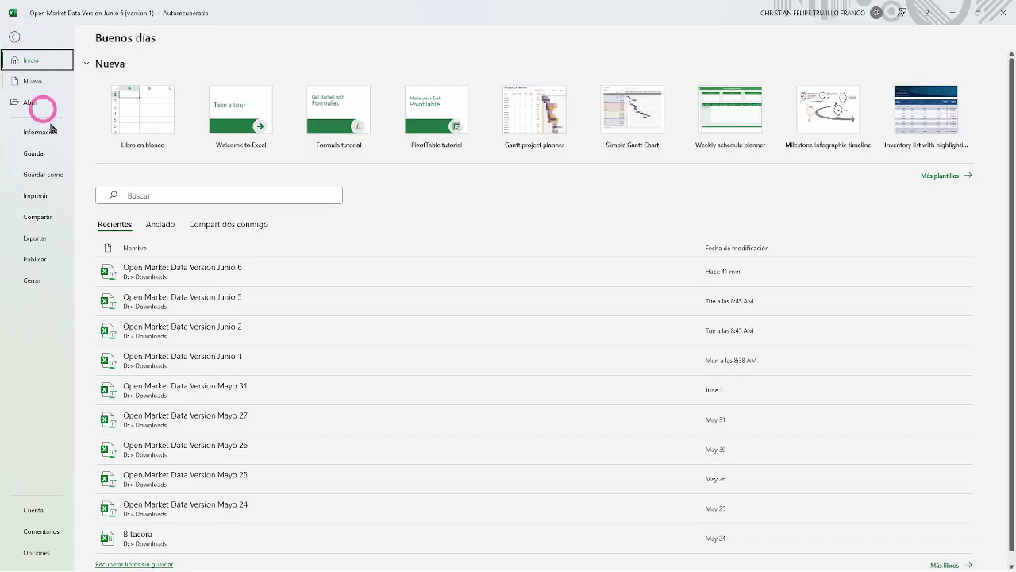
click(57, 174)
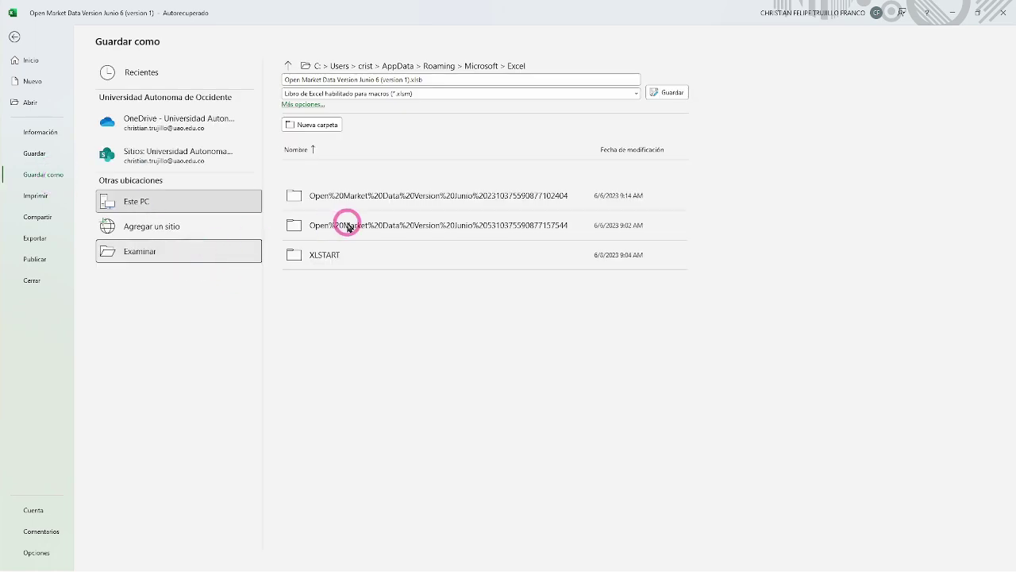
click(347, 227)
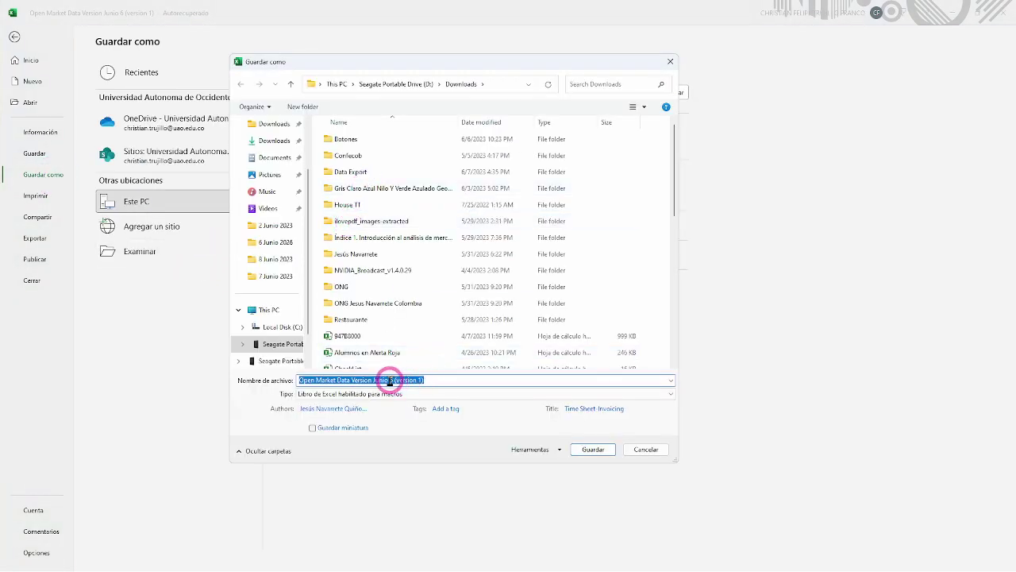
drag(389, 381, 447, 389)
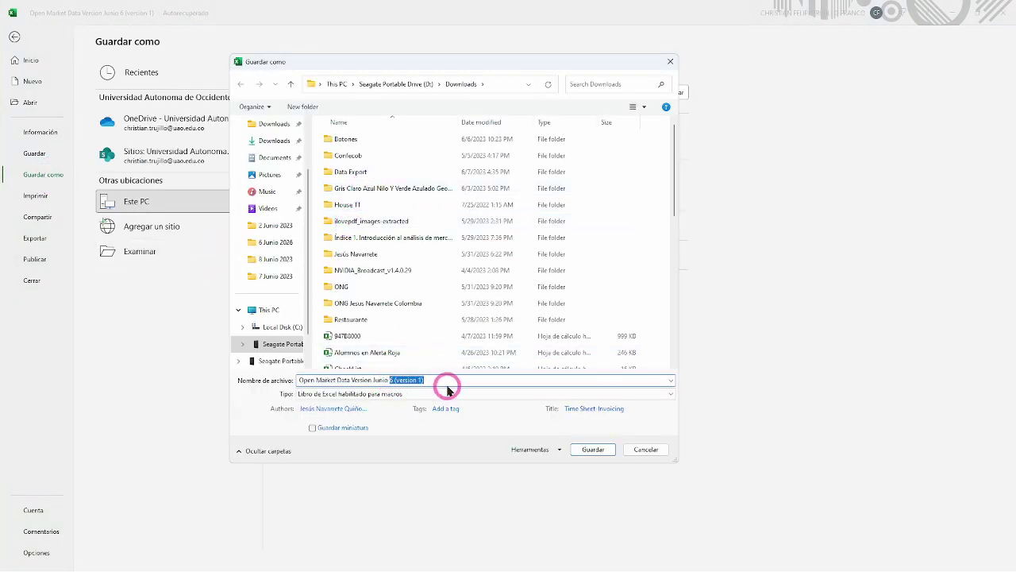
text(9)
click(596, 450)
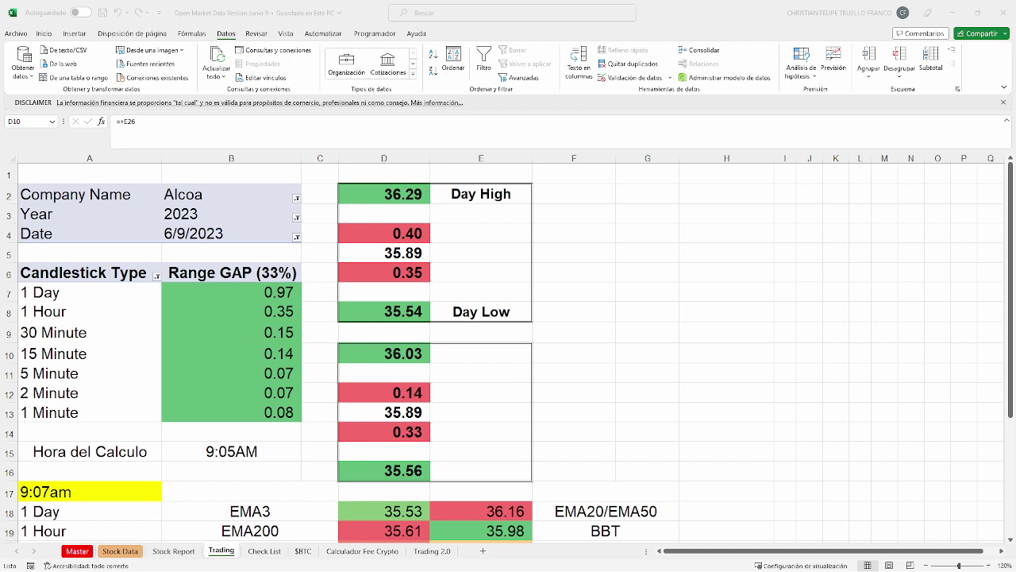
Set the current price in D5 of the Trading sheet to 35.72 and return to the TC2000 charts
click(403, 254)
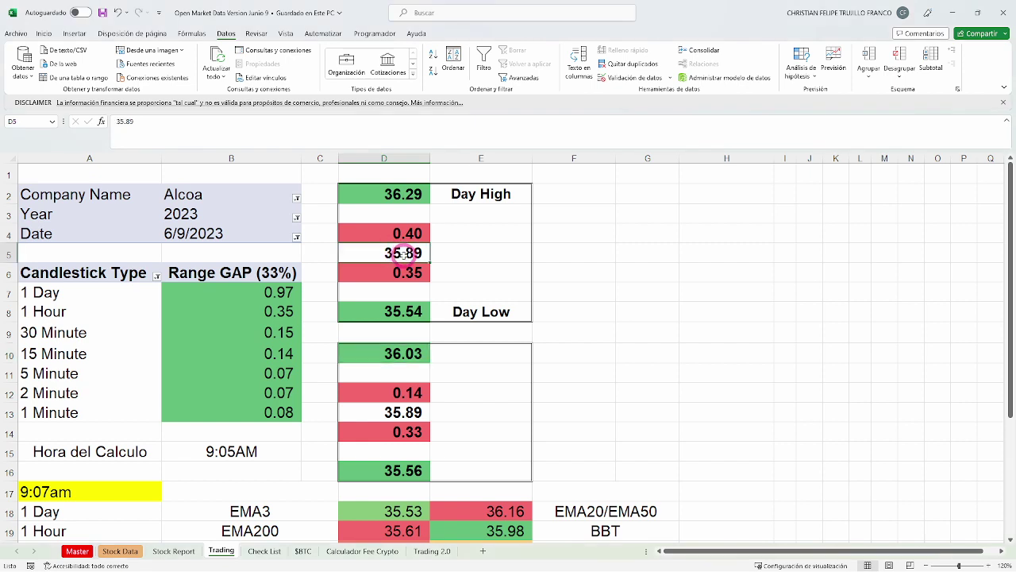
text(35.72)
key(Return)
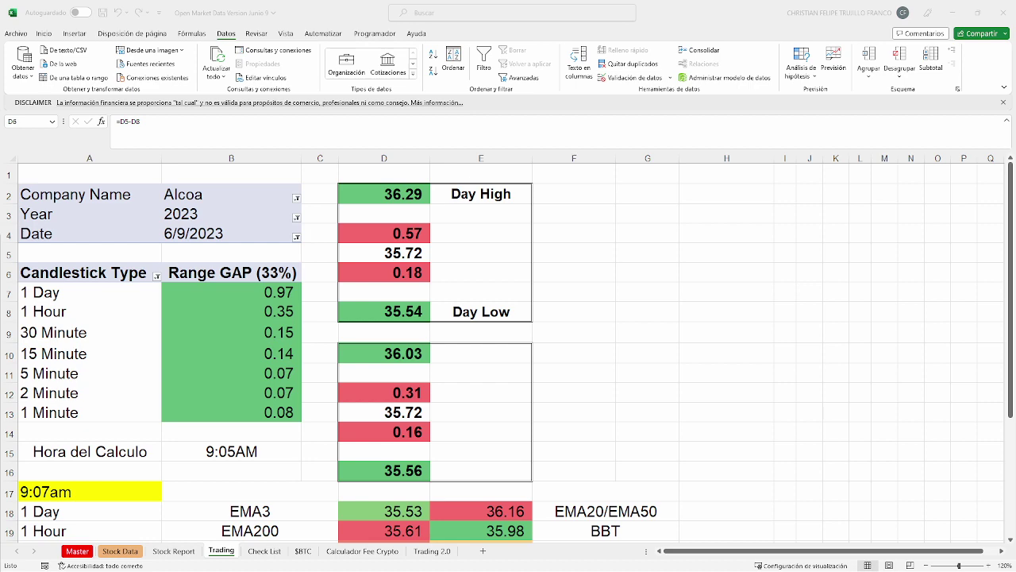
click(950, 13)
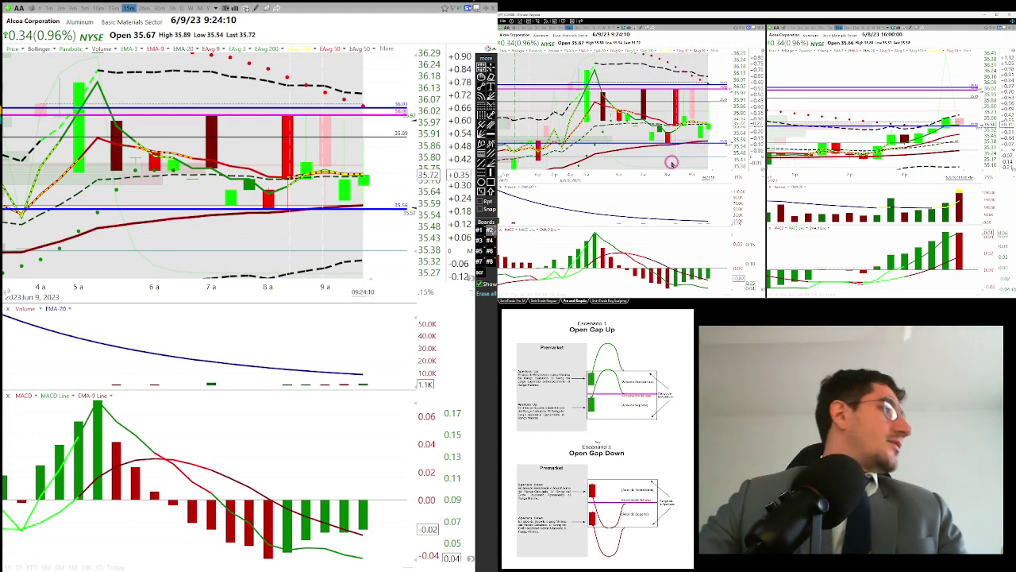
Switch back to the Excel workbook and open the Check List sheet
key(alt+Tab)
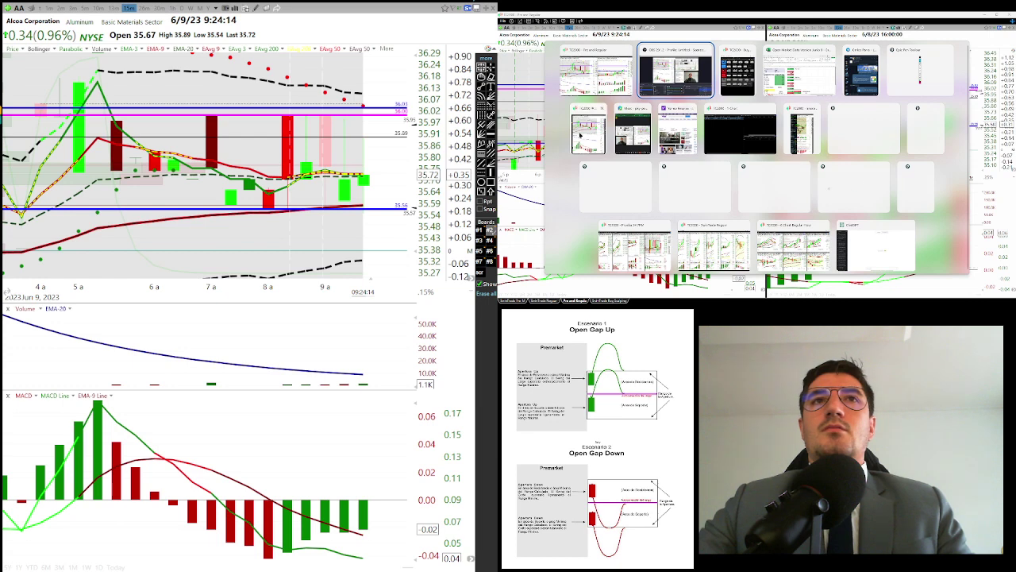
click(779, 84)
click(633, 292)
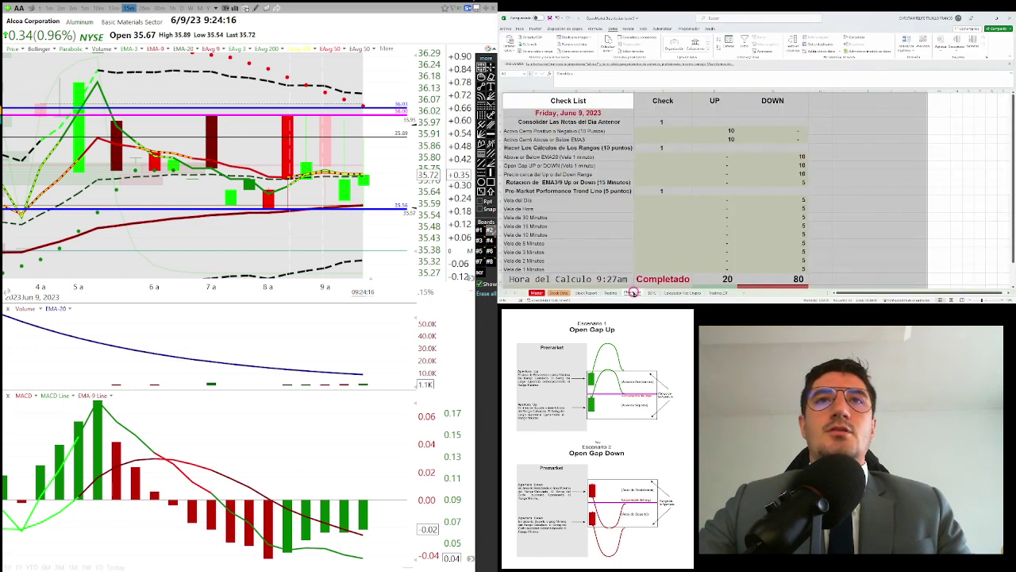
Enter 10 points under DOWN for the asset's positive or negative close and clear that row's UP score
click(714, 131)
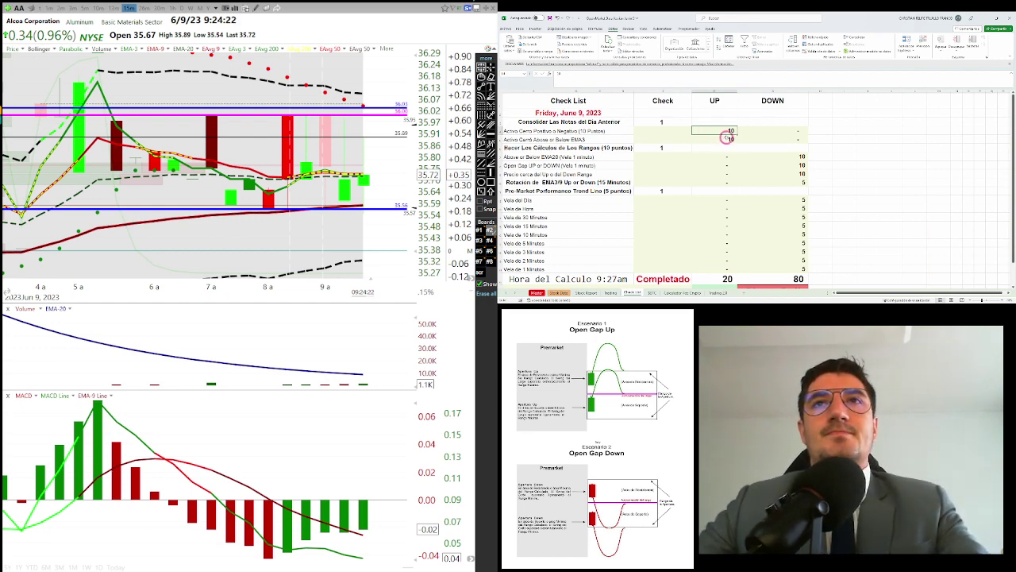
double_click(756, 130)
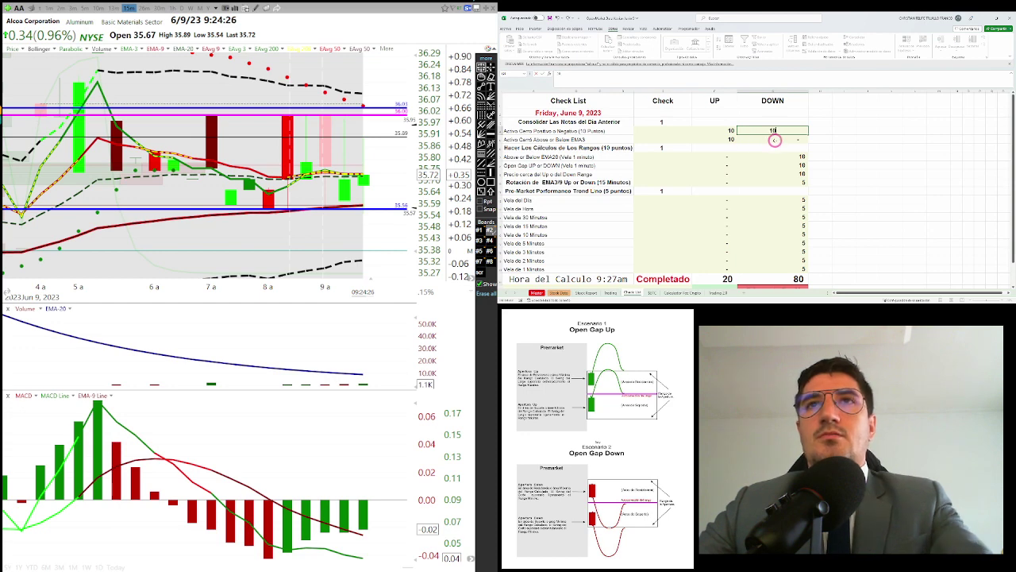
double_click(729, 131)
key(BackSpace)
click(732, 140)
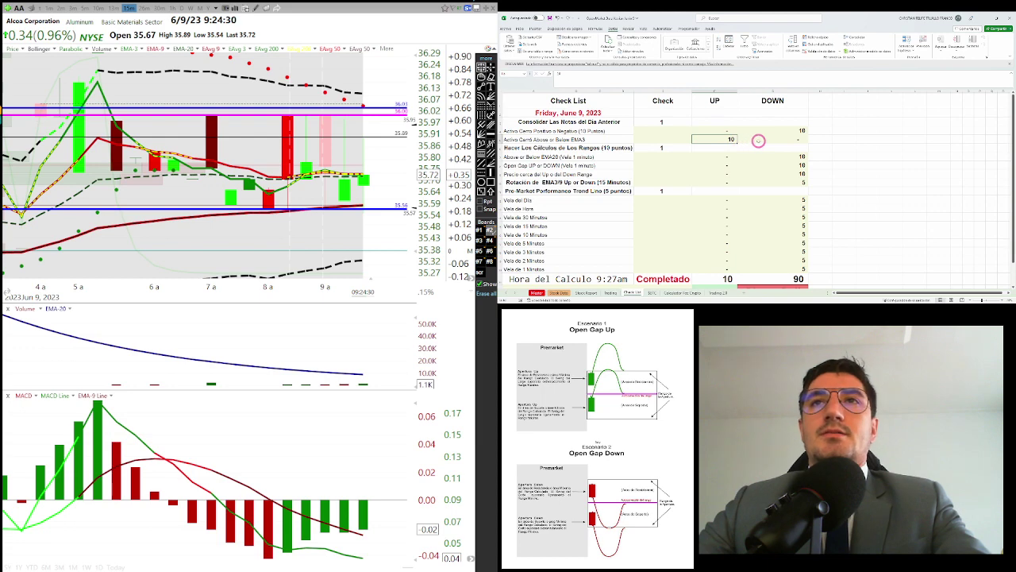
Clear the UP and DOWN scores in the rows from Above or Below EMA20 through the EMA3/9 rotation
click(735, 156)
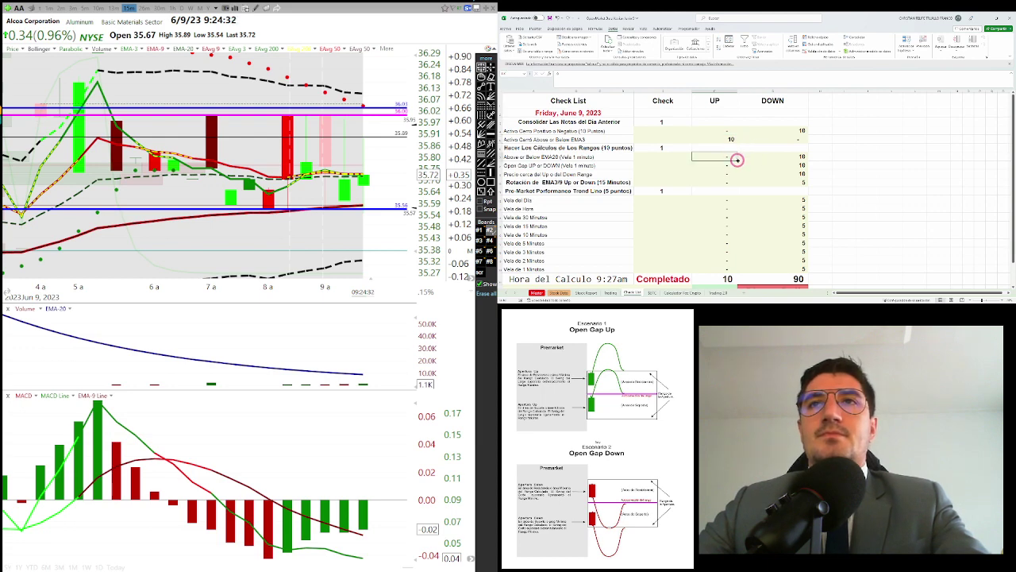
mouse_move(735, 157)
mouse_down()
mouse_move(804, 158)
mouse_move(806, 184)
mouse_up()
click(725, 183)
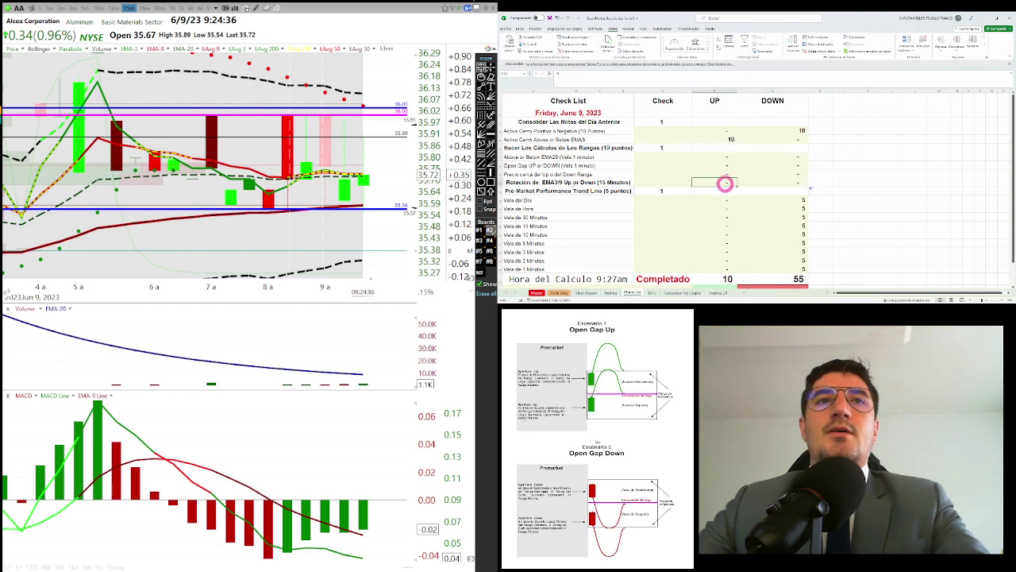
Check EMA-3 and EMA-9 on the 15-minute pre-market Alcoa chart in TC2000 and score the EMA3/9 rotation 2 UP and 2 DOWN in Excel
click(119, 14)
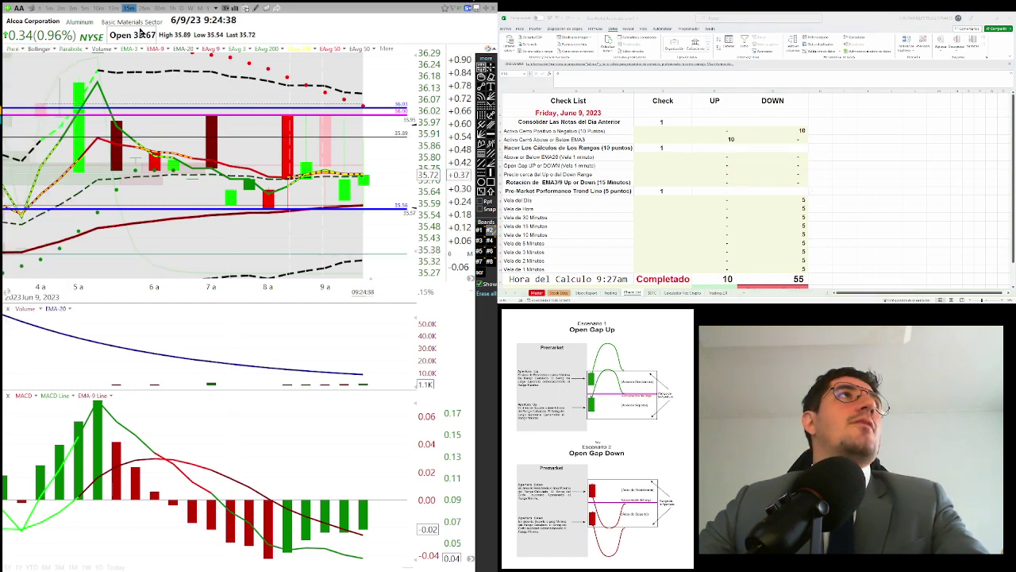
scroll(258, 171, up, 1)
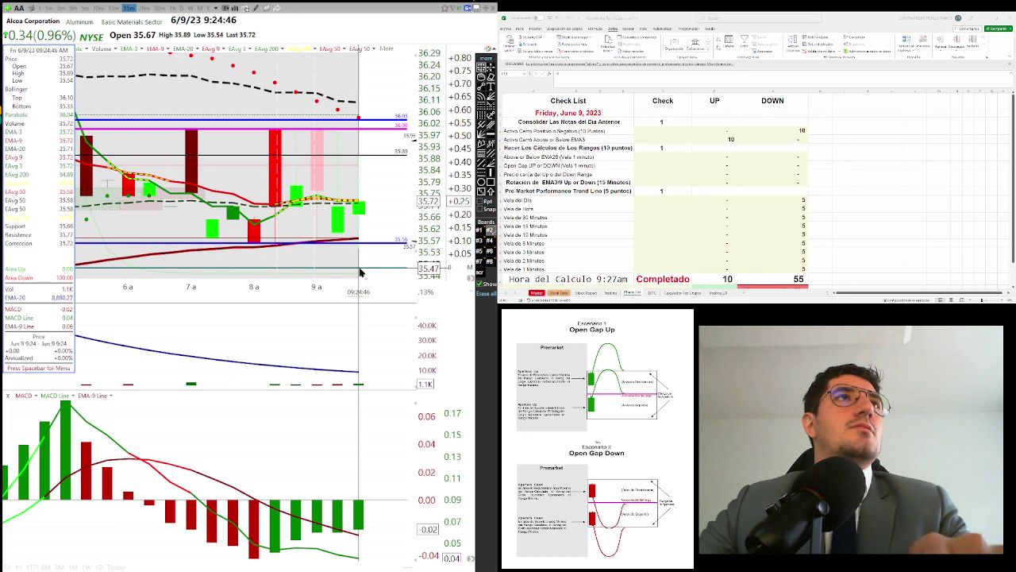
mouse_move(359, 268)
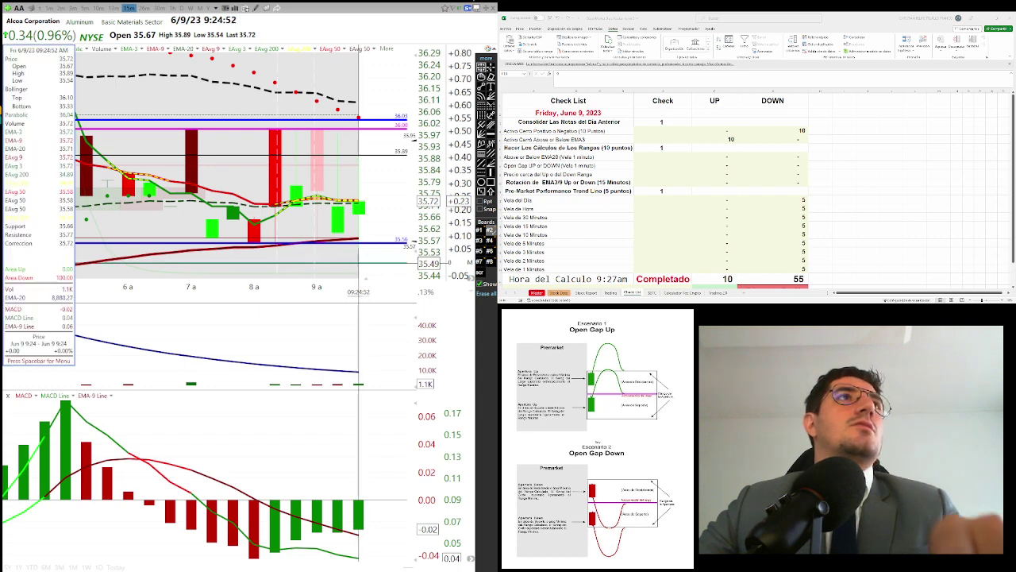
key(space)
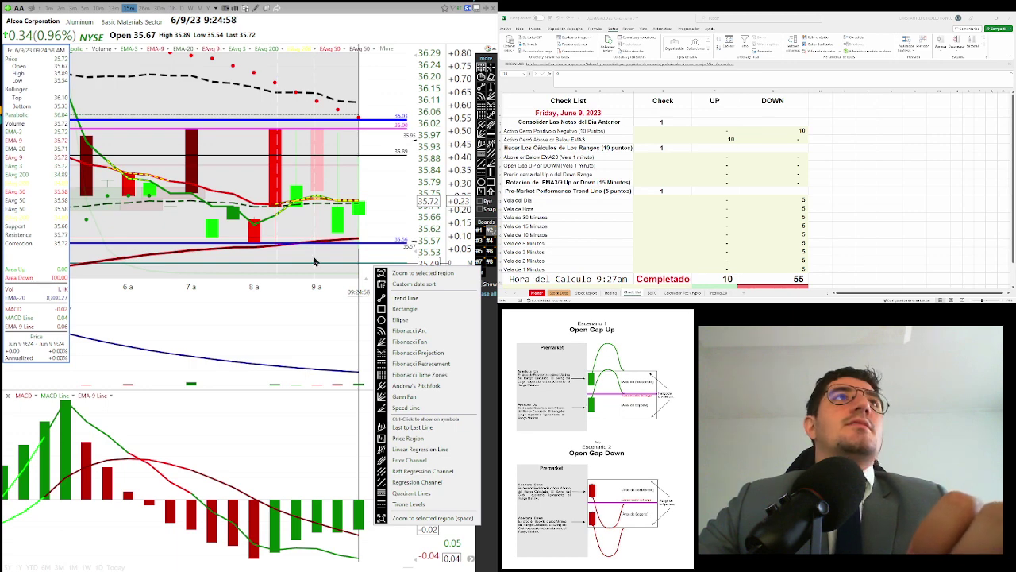
click(712, 184)
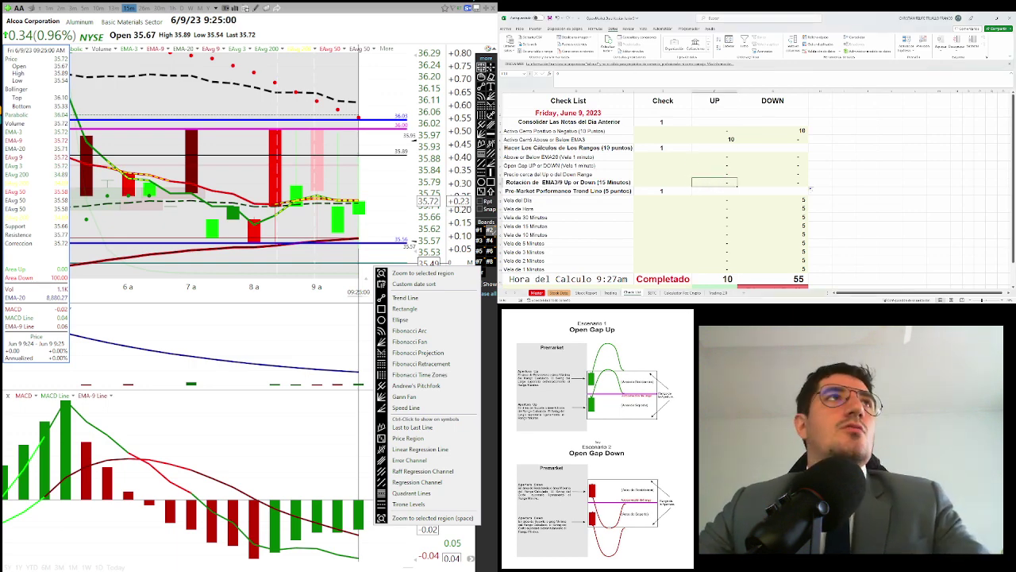
click(283, 227)
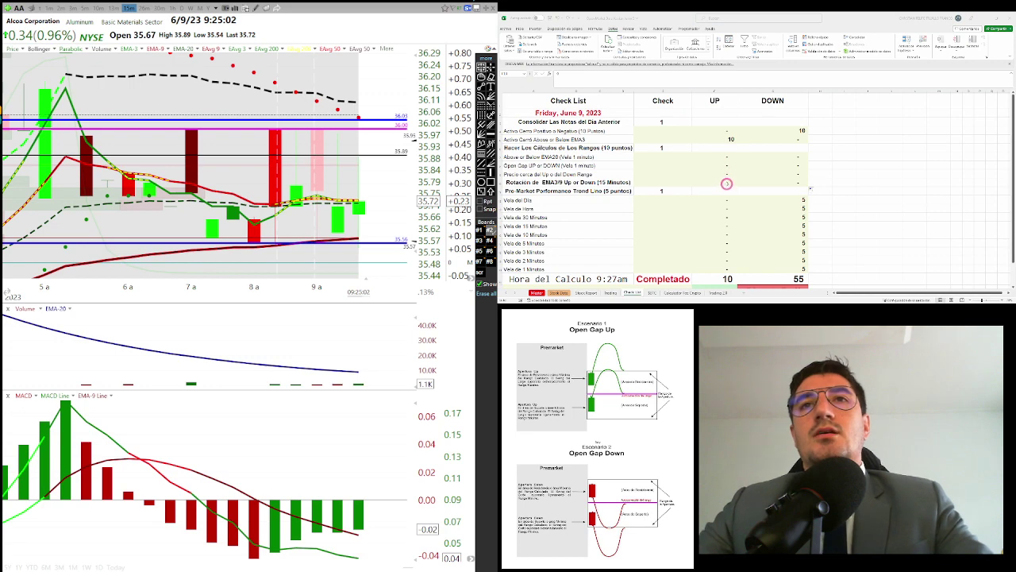
click(724, 181)
text(2)
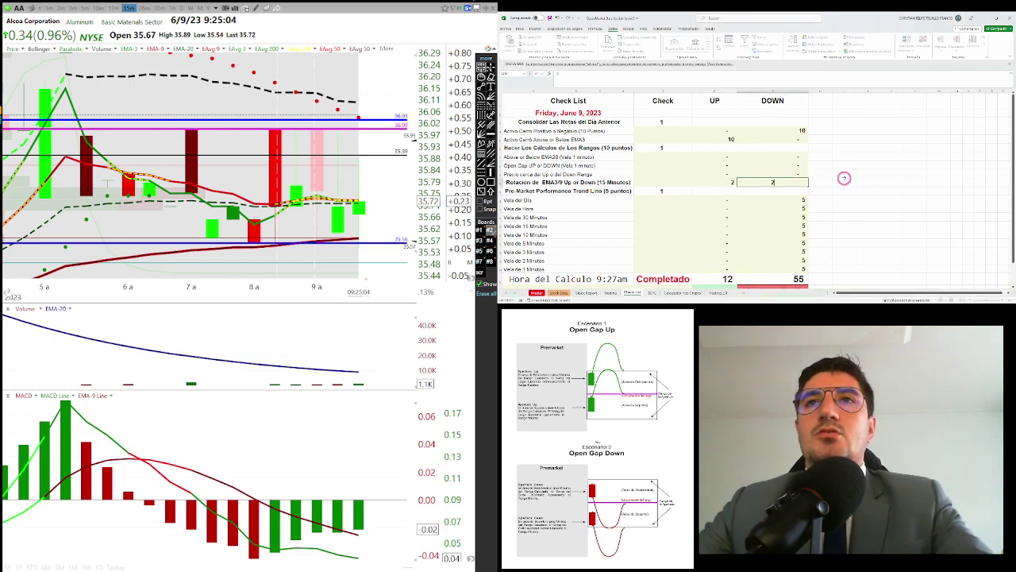
click(844, 182)
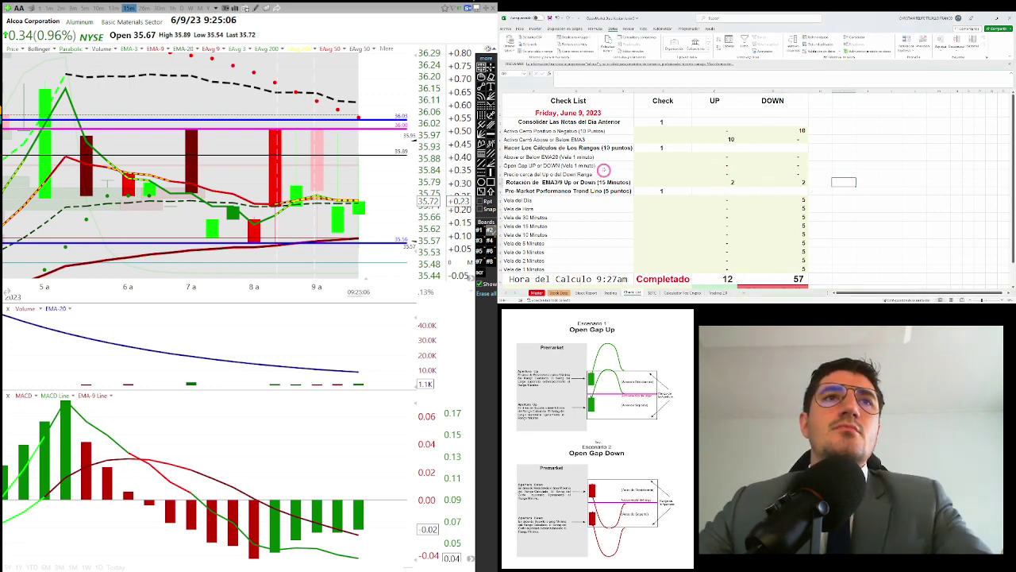
scroll(620, 167, down, 1)
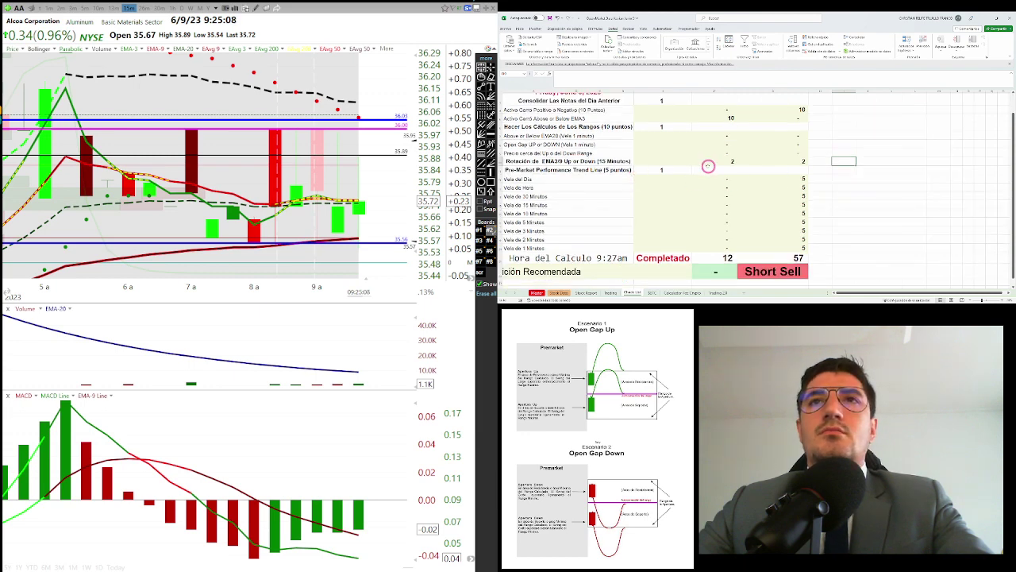